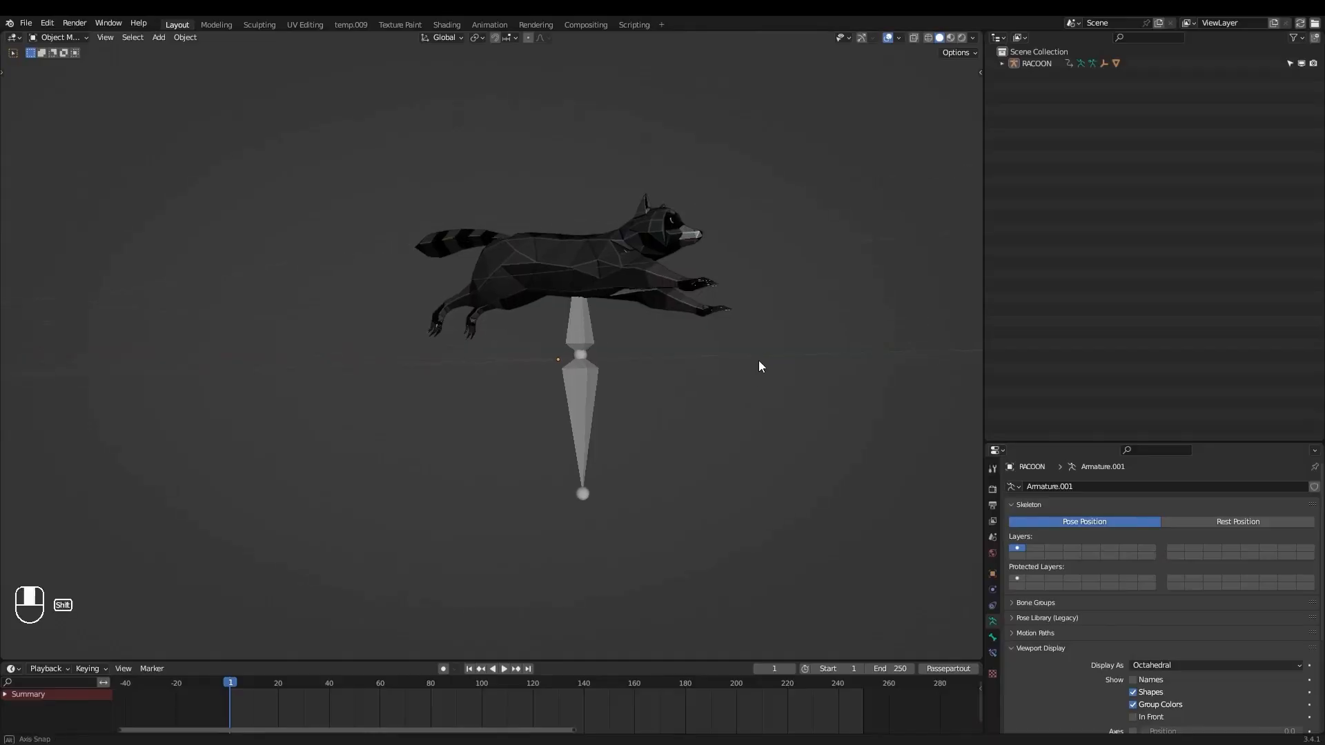
# Select the raccoon's armature and enlarge the timeline so its keyframes are in view.
pyautogui.moveTo(759, 365); pyautogui.dragTo(695, 357, button='middle')
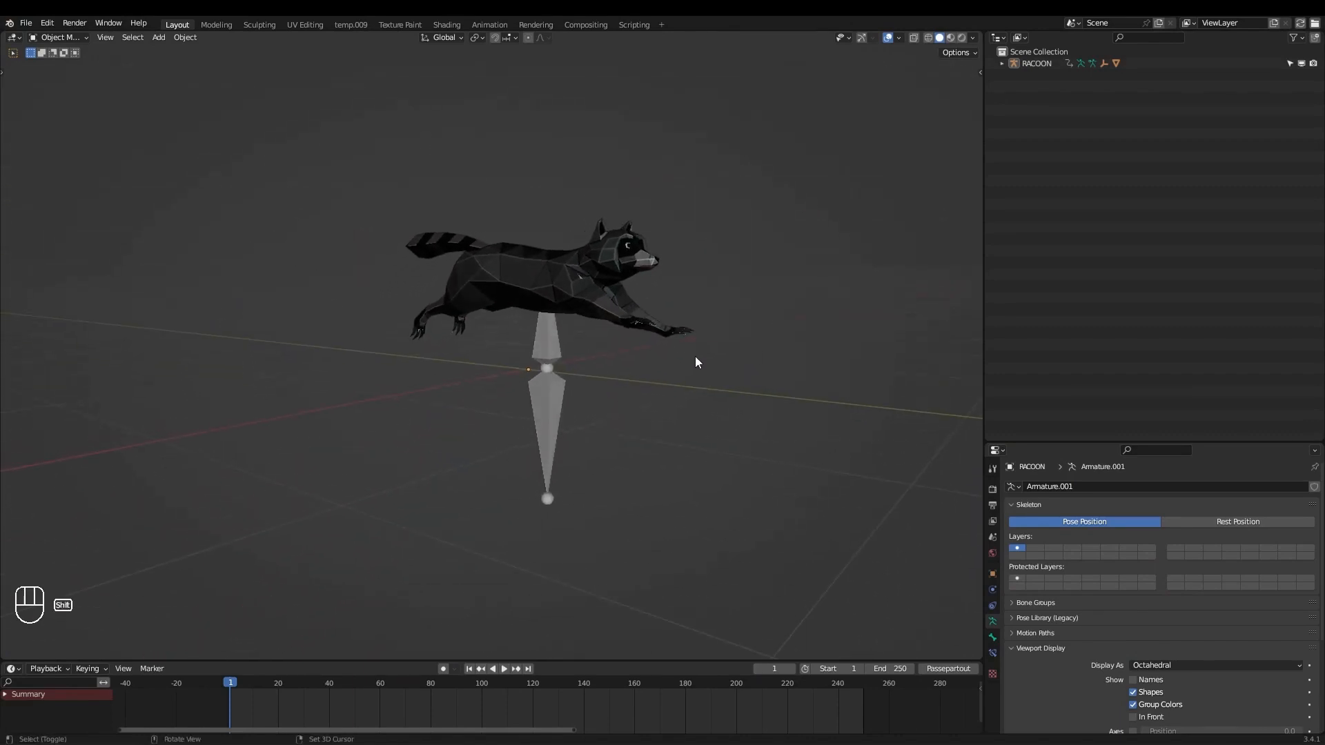
pyautogui.click(535, 384)
pyautogui.moveTo(590, 377); pyautogui.dragTo(639, 385, button='middle')
pyautogui.moveTo(417, 659); pyautogui.dragTo(428, 519)
pyautogui.moveTo(370, 570); pyautogui.dragTo(674, 620, button='middle')
# Limit the preview range to the run cycle, frames 2 to 24, and play the animation.
pyautogui.press('b')
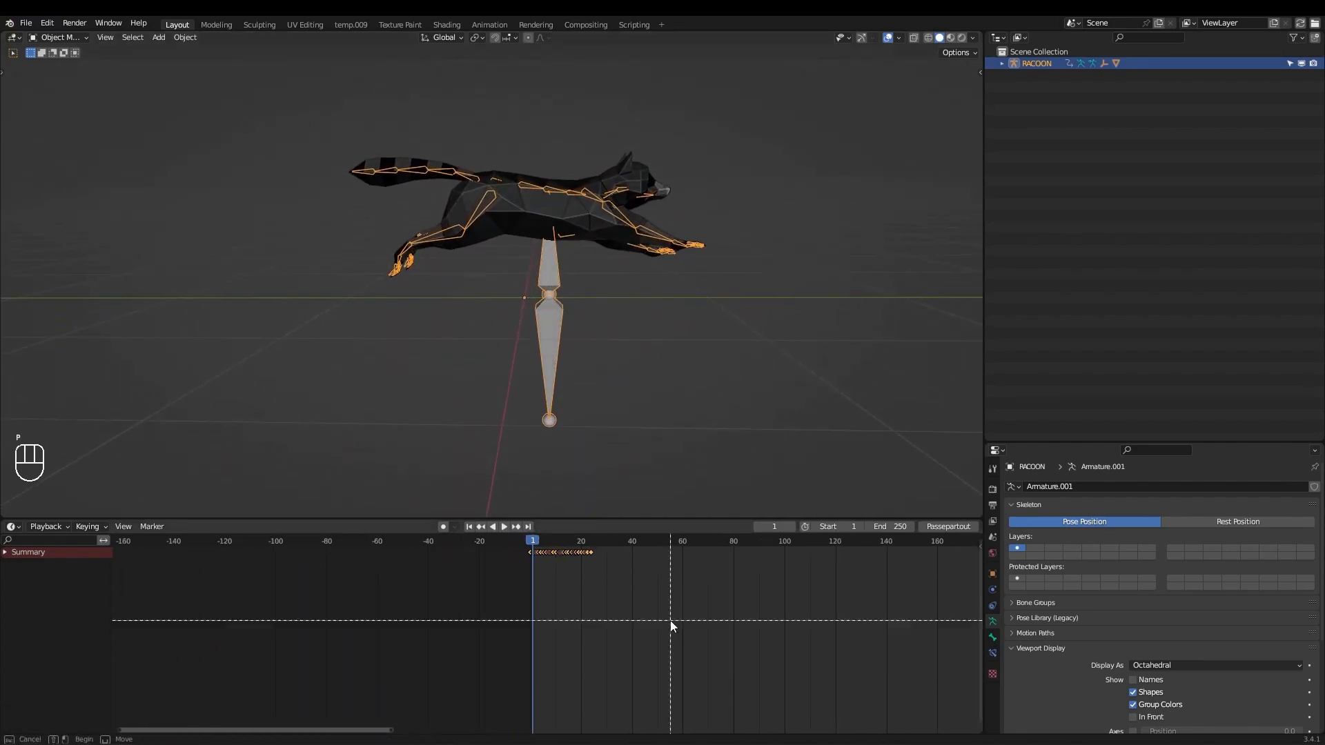
pyautogui.moveTo(586, 587); pyautogui.dragTo(591, 589)
pyautogui.press('space')
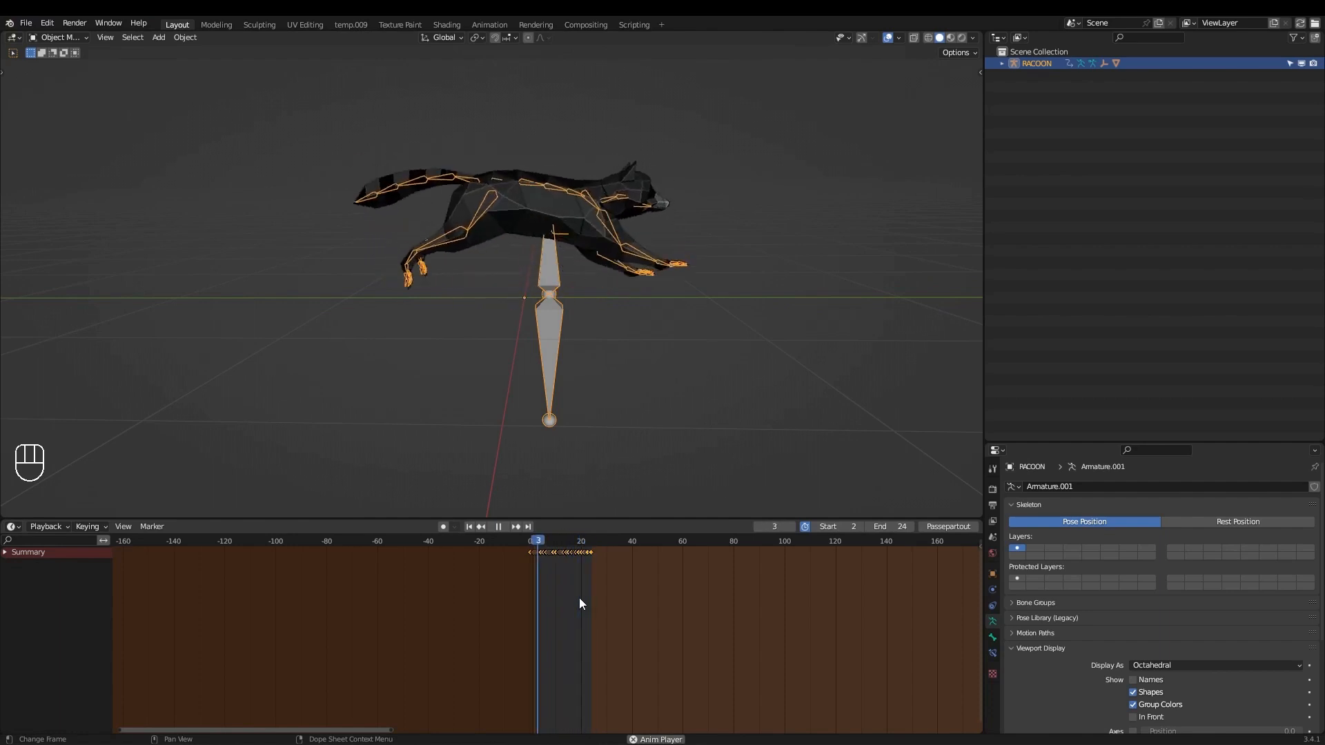
pyautogui.keyDown('ctrl'); pyautogui.scroll(-8, 709, 624); pyautogui.keyUp('ctrl')
pyautogui.scroll(-3, 743, 629)
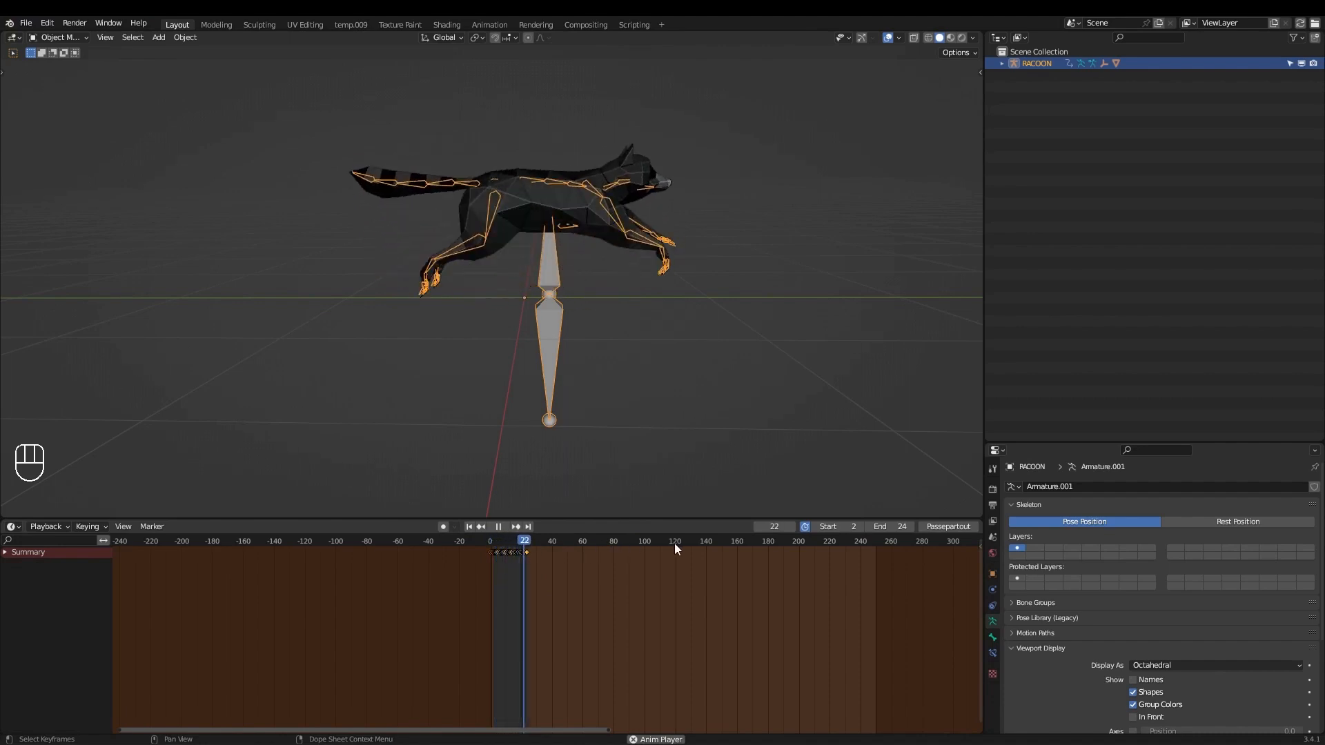
pyautogui.press('space')
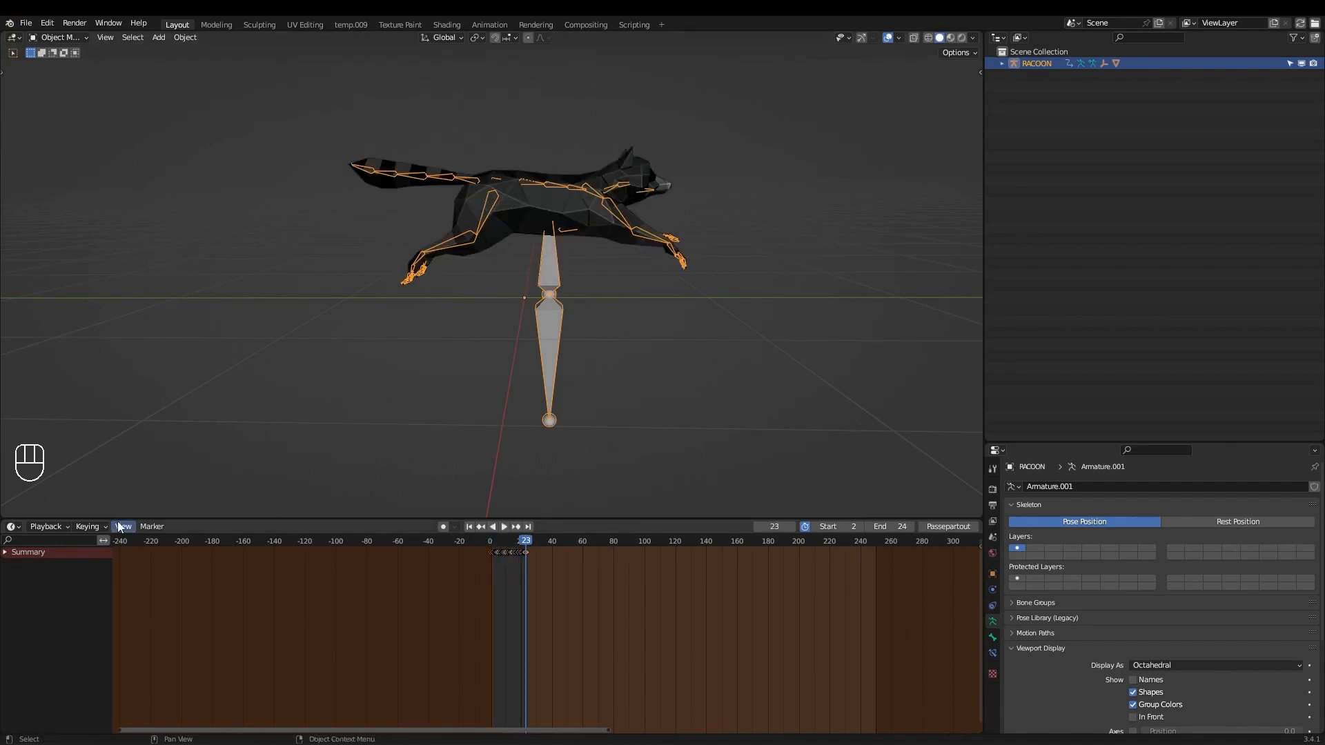
# Split off a new area above the timeline, make it a Dope Sheet in Action Editor mode, and stash the raccoon's run action.
pyautogui.moveTo(62, 518); pyautogui.dragTo(11, 461)
pyautogui.click(15, 468)
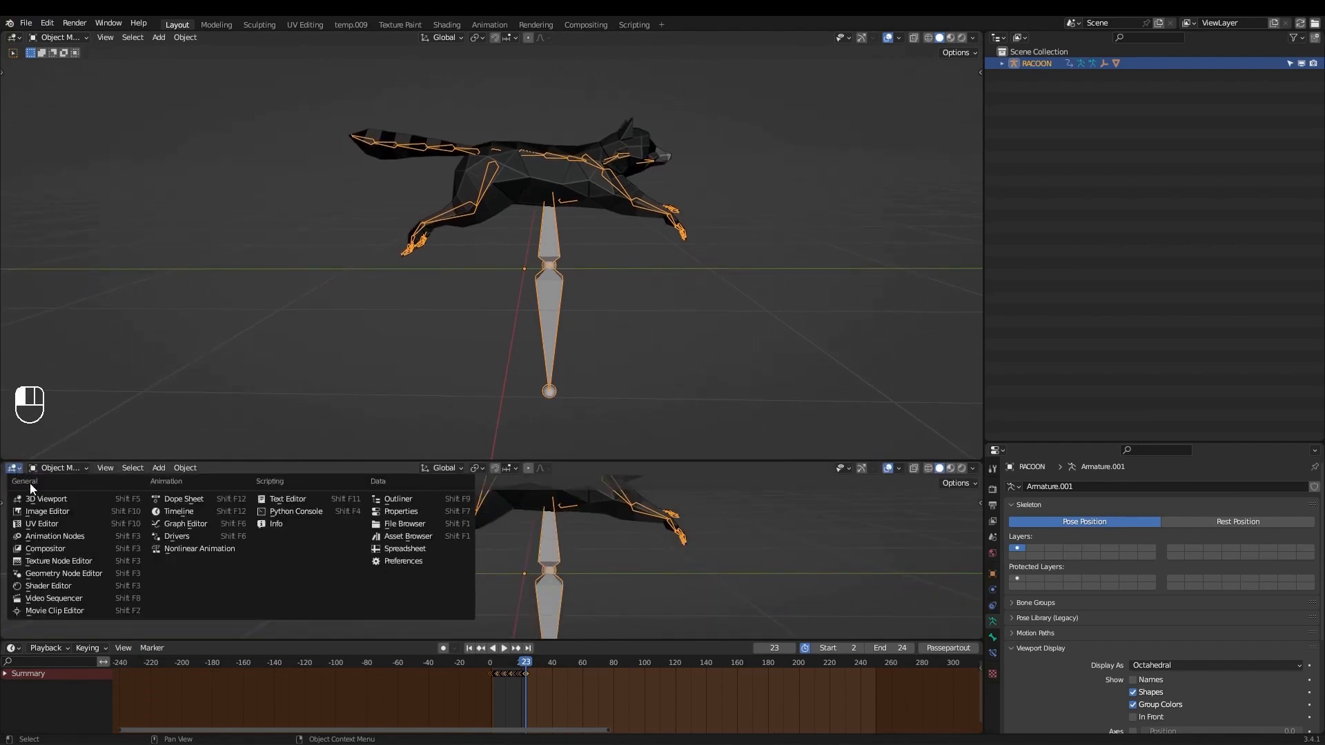
pyautogui.click(178, 499)
pyautogui.click(89, 468)
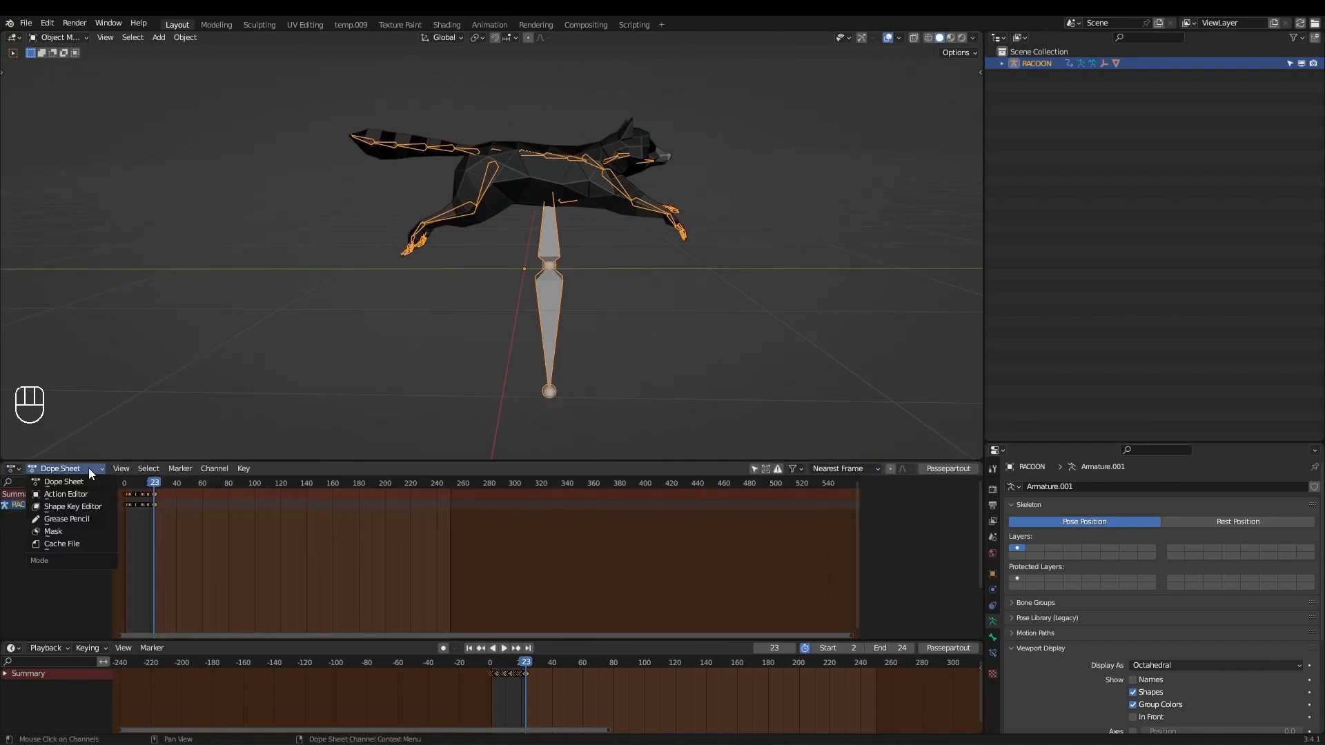
pyautogui.click(83, 493)
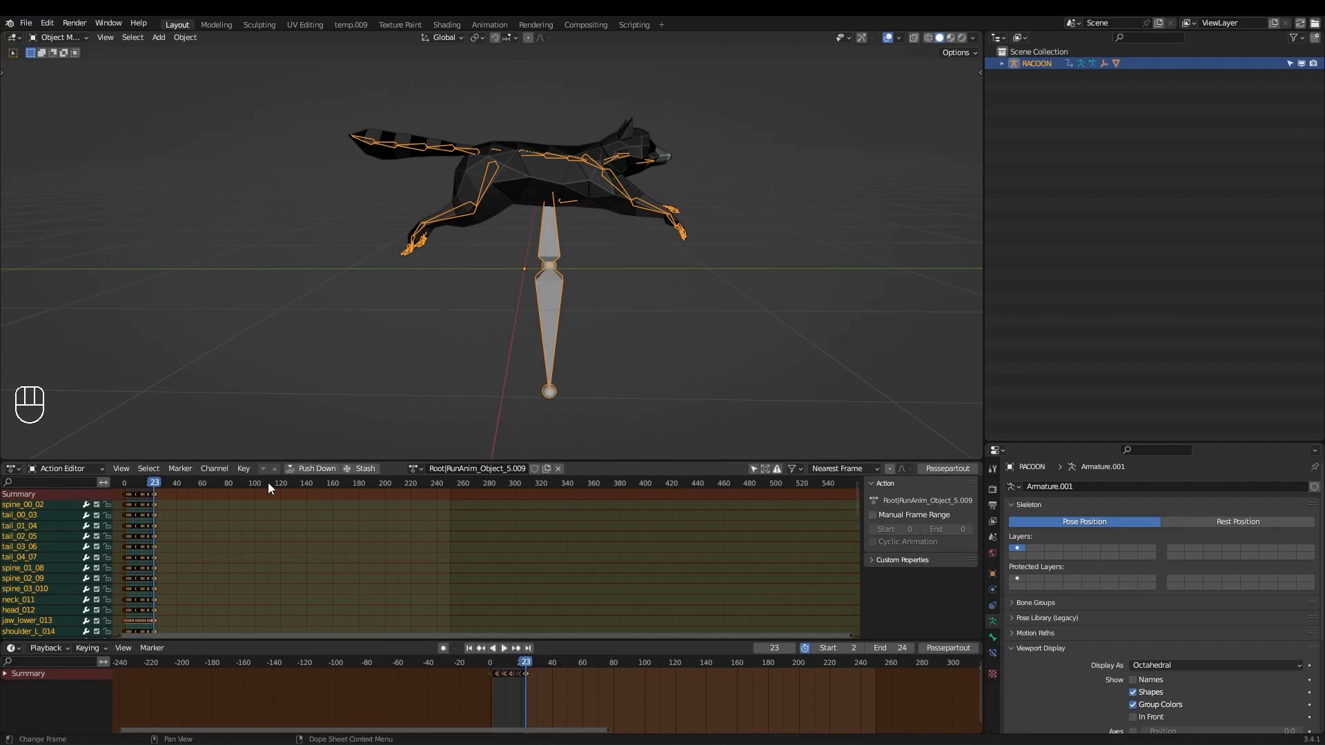
pyautogui.click(322, 469)
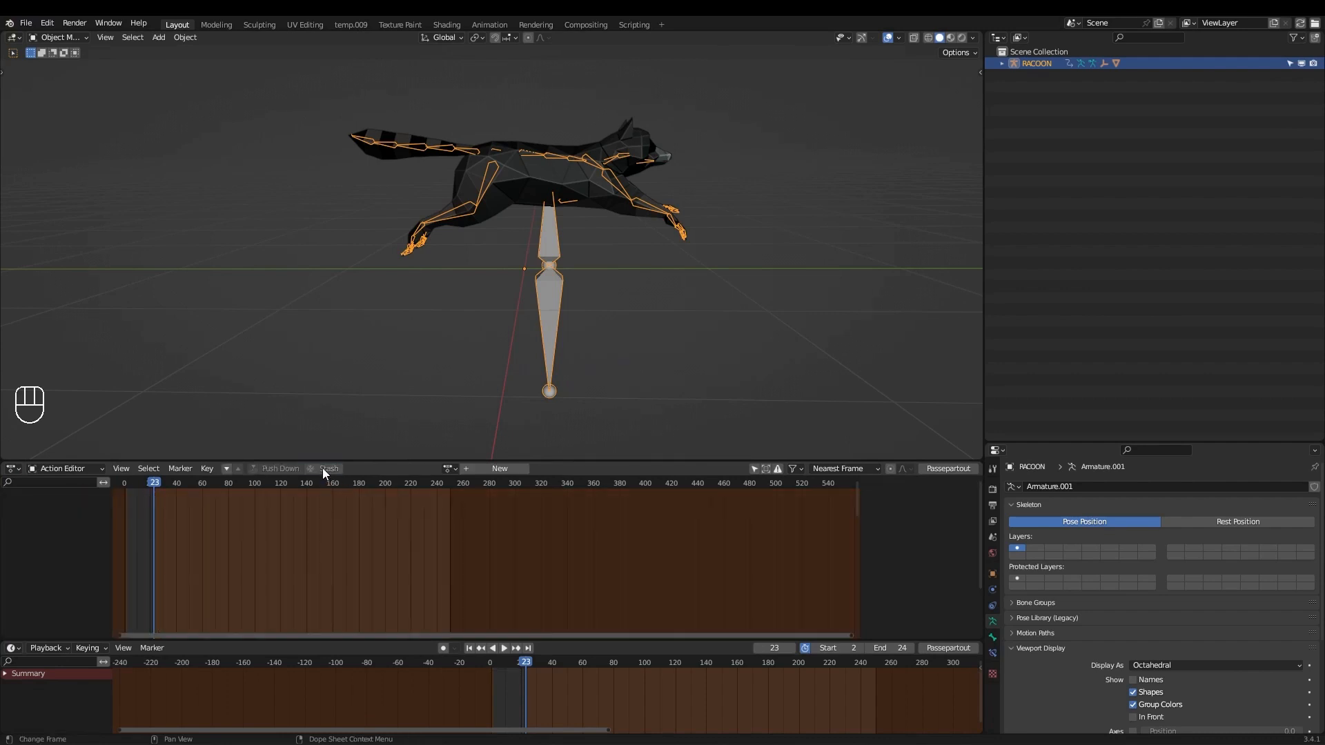
# Switch the new area to the Nonlinear Animation editor, expand the RACOON tracks, and clear the preview range.
pyautogui.click(12, 469)
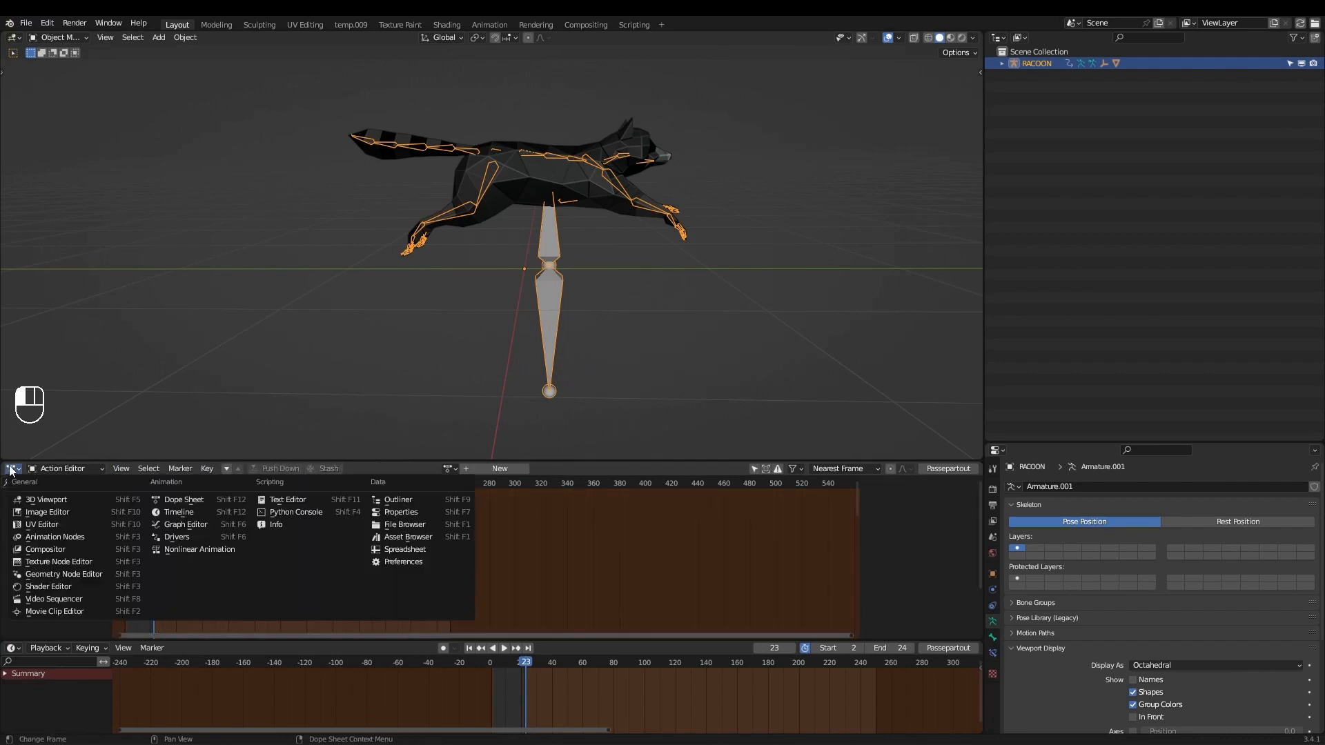
pyautogui.click(204, 550)
pyautogui.moveTo(165, 545); pyautogui.dragTo(304, 542, button='middle')
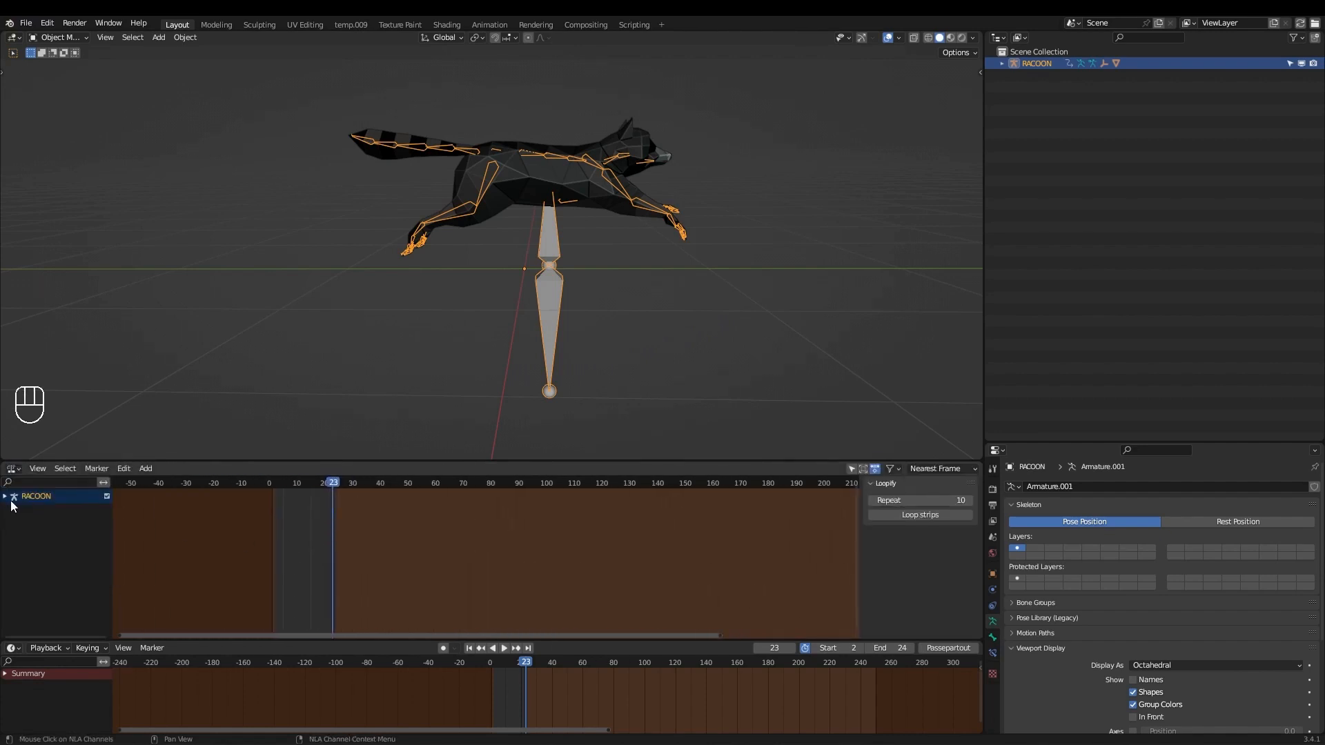
pyautogui.click(4, 497)
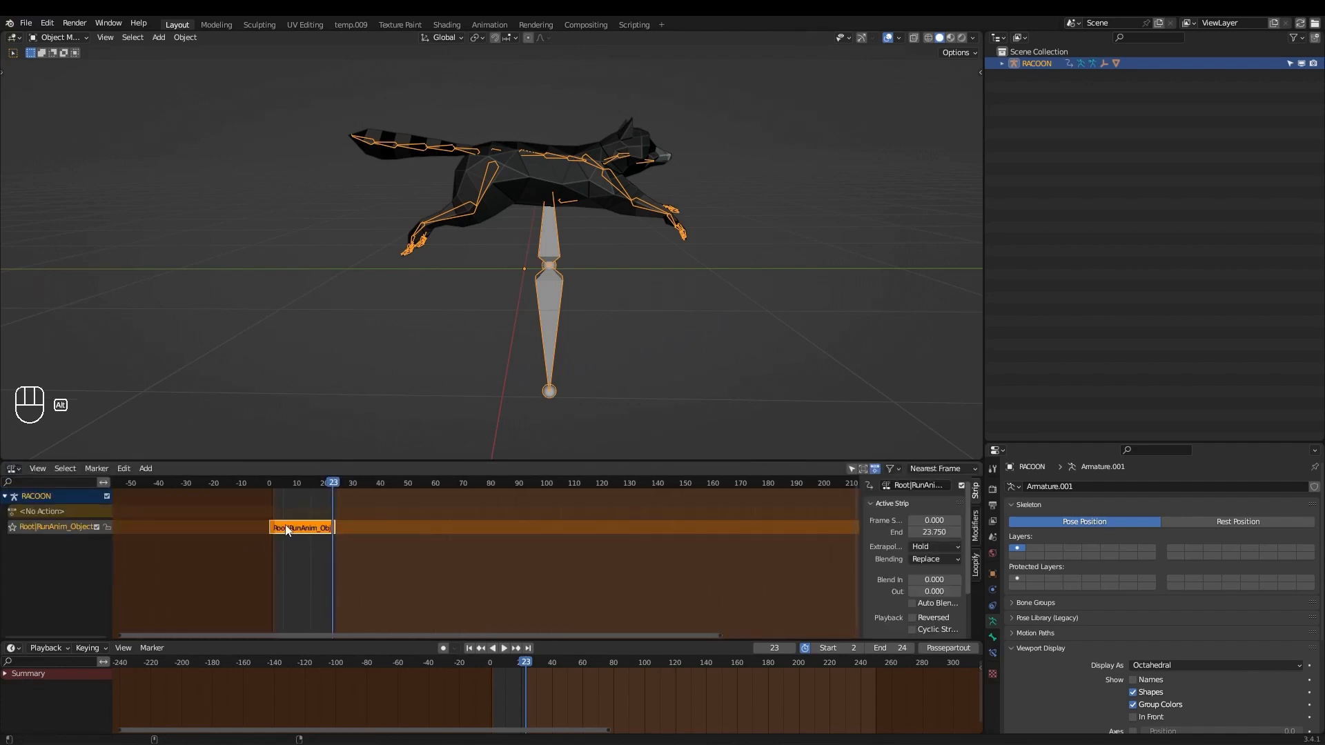
pyautogui.keyDown('ctrl'); pyautogui.hscroll(-5, 419, 544); pyautogui.keyUp('ctrl')
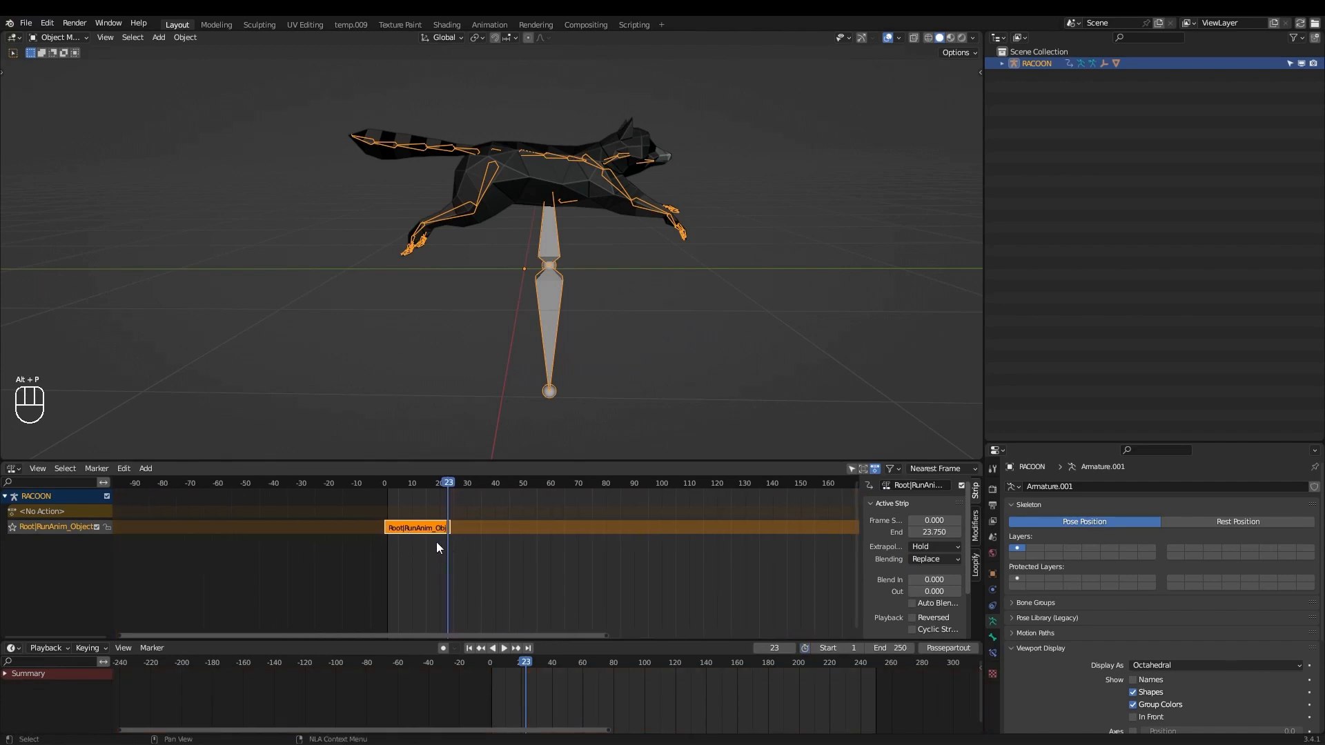
# Set the run strip's Repeat to 11 in its Action Clip settings.
pyautogui.press('g')
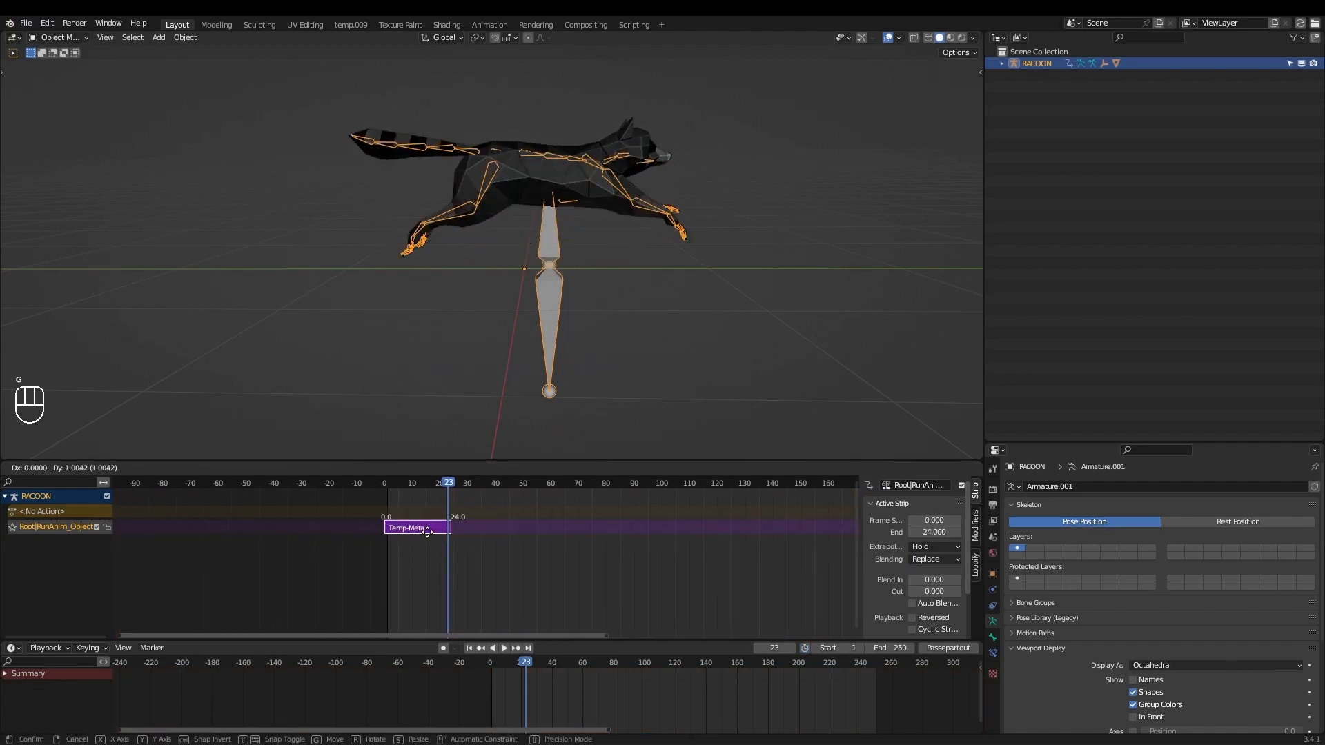
pyautogui.click(427, 531)
pyautogui.keyDown('ctrl'); pyautogui.moveTo(466, 541); pyautogui.dragTo(477, 548, button='middle'); pyautogui.keyUp('ctrl')
pyautogui.scroll(2, 507, 555)
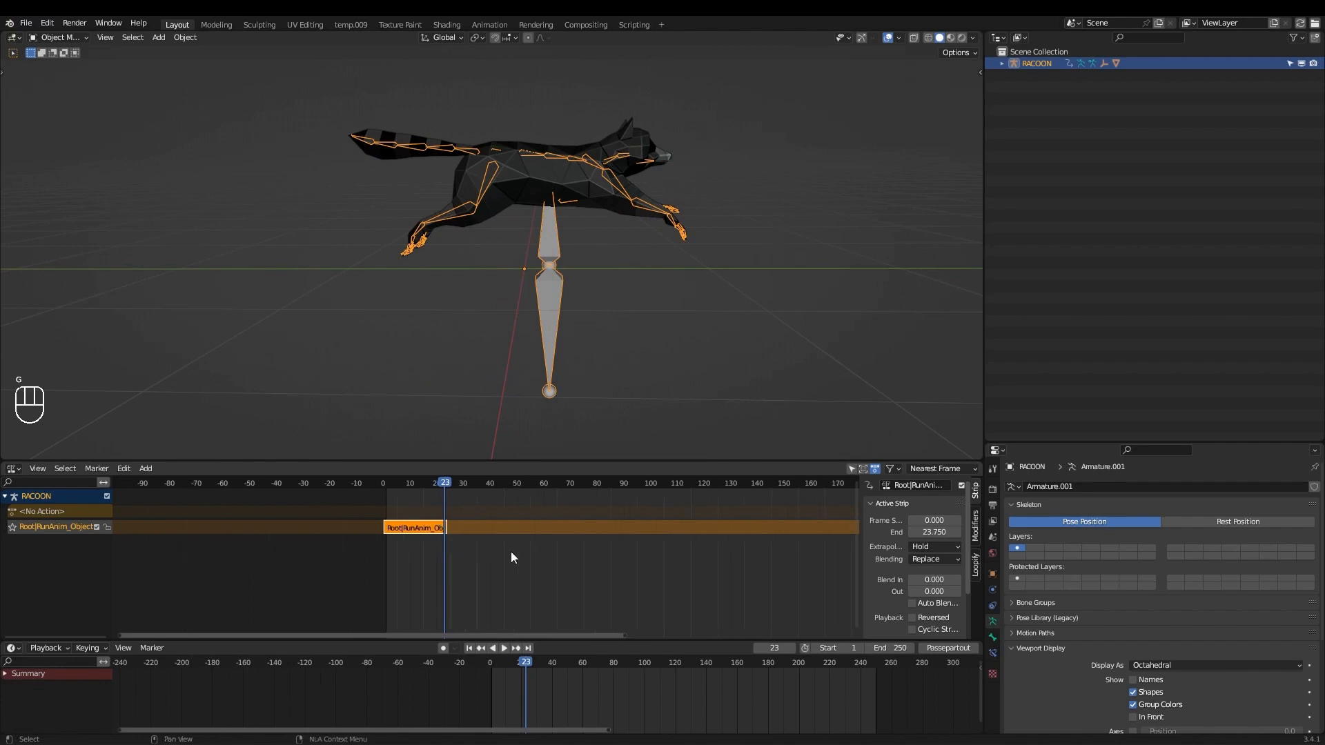
pyautogui.moveTo(721, 566); pyautogui.dragTo(566, 553, button='middle')
pyautogui.scroll(-3, 621, 552)
pyautogui.click(870, 503)
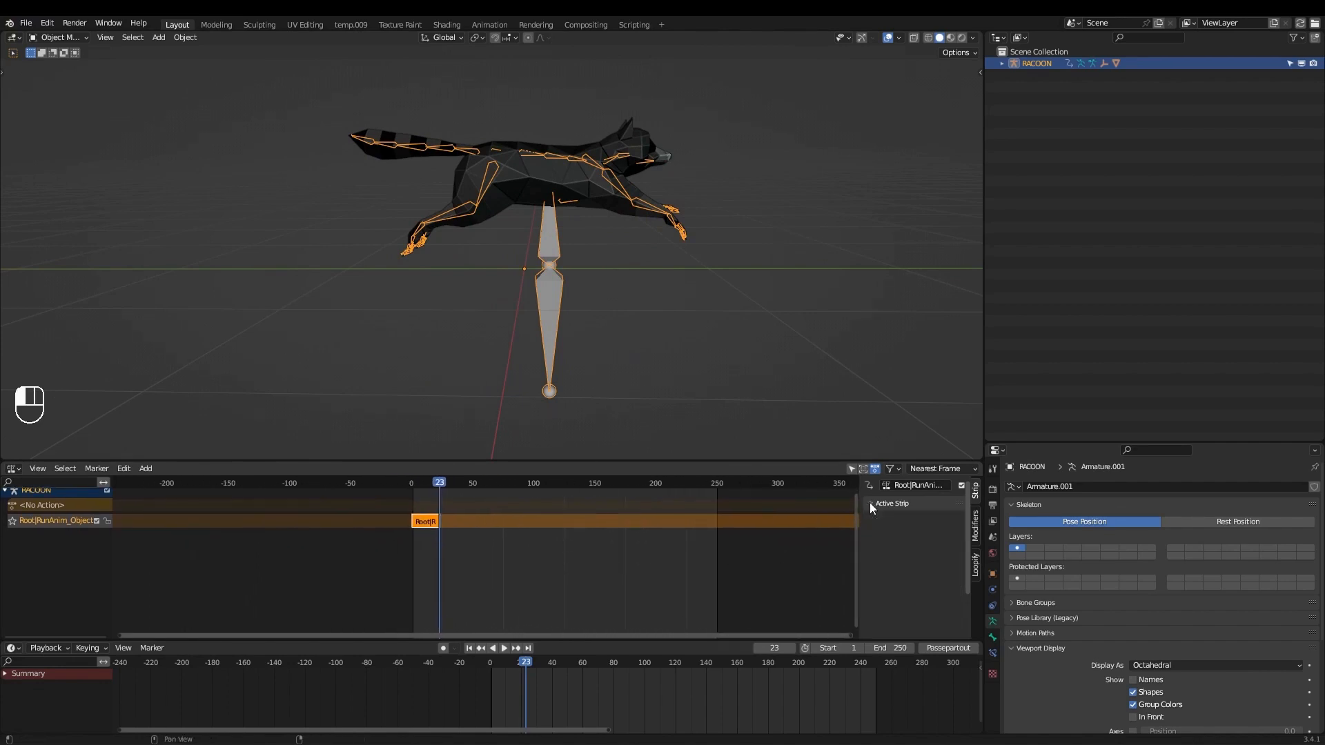
pyautogui.click(871, 519)
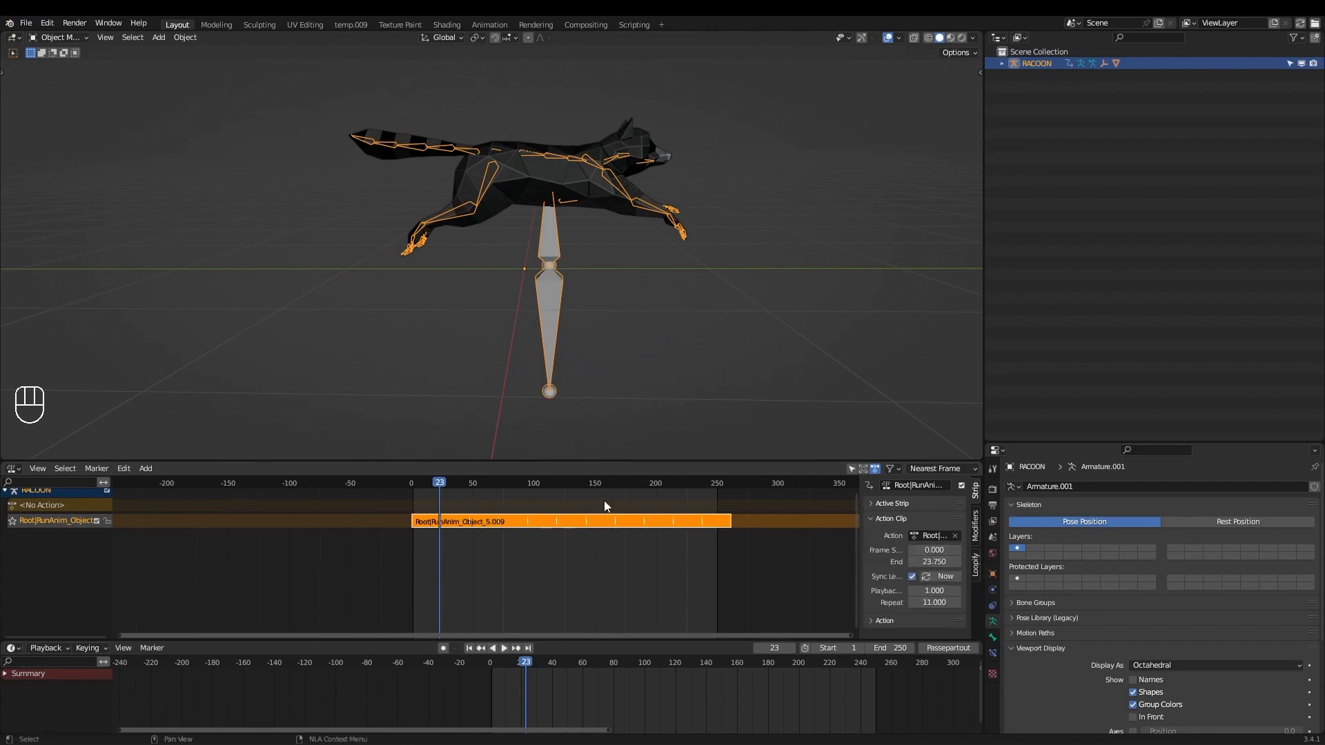
# Scrub and play the repeated run strip to check how it behaves around the end of the frame range.
pyautogui.moveTo(454, 490); pyautogui.dragTo(661, 507)
pyautogui.moveTo(660, 502); pyautogui.dragTo(521, 492, button='middle')
pyautogui.moveTo(526, 484); pyautogui.dragTo(567, 483)
pyautogui.press('space')
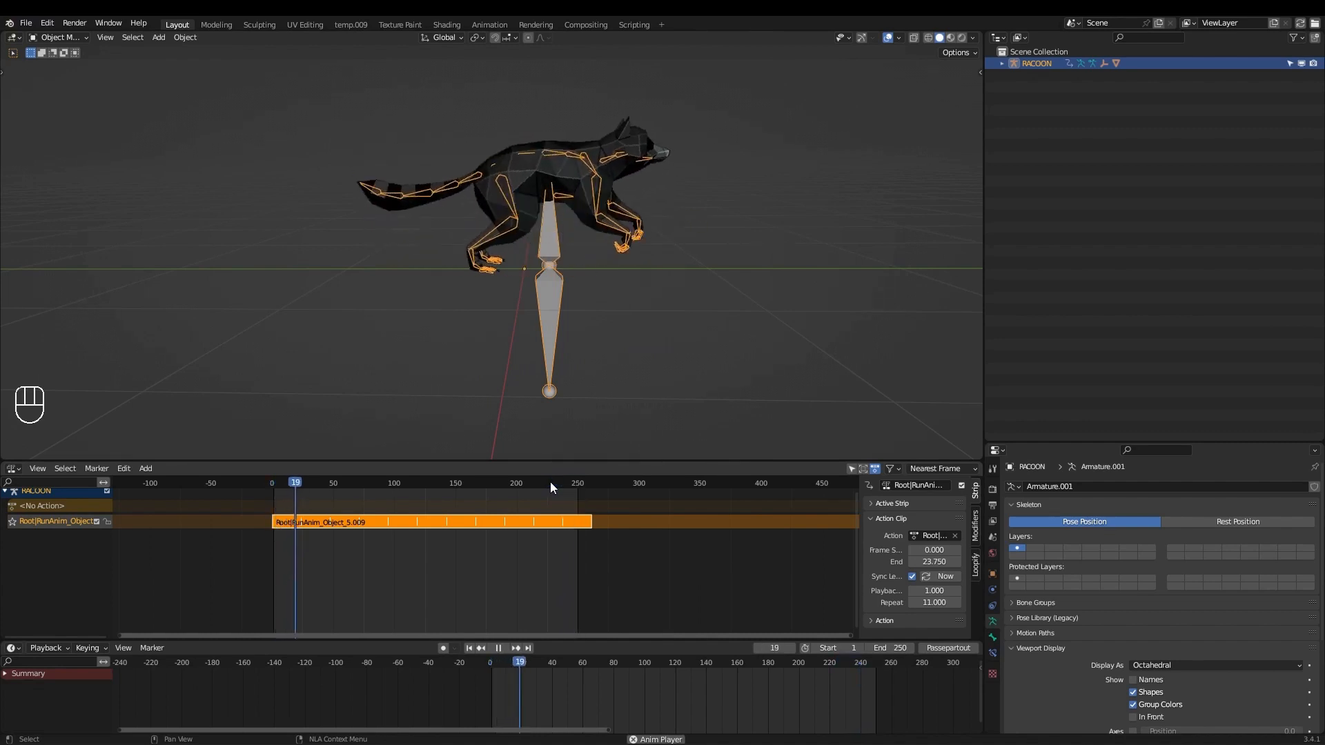
pyautogui.click(552, 483)
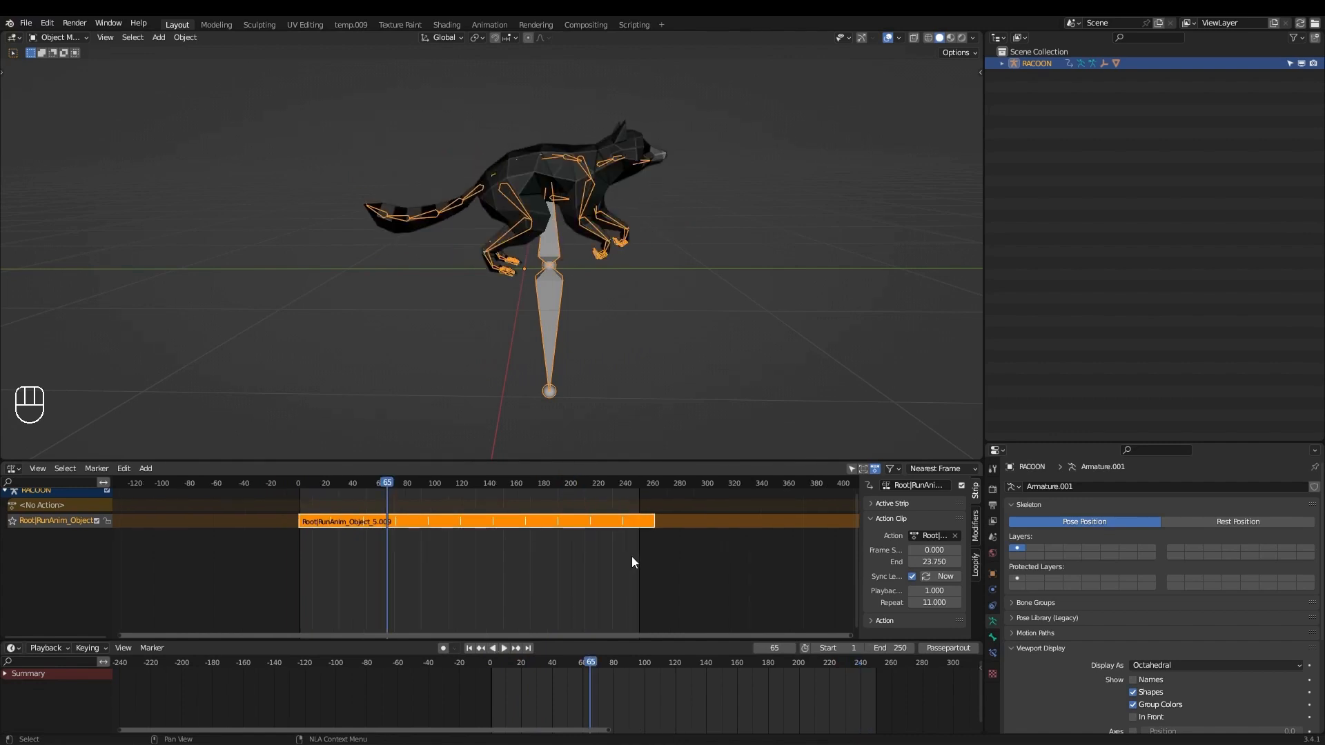
# Loop the run strip with Loopify at 15 repeats and play back the transition near the end of the frame range.
pyautogui.click(976, 566)
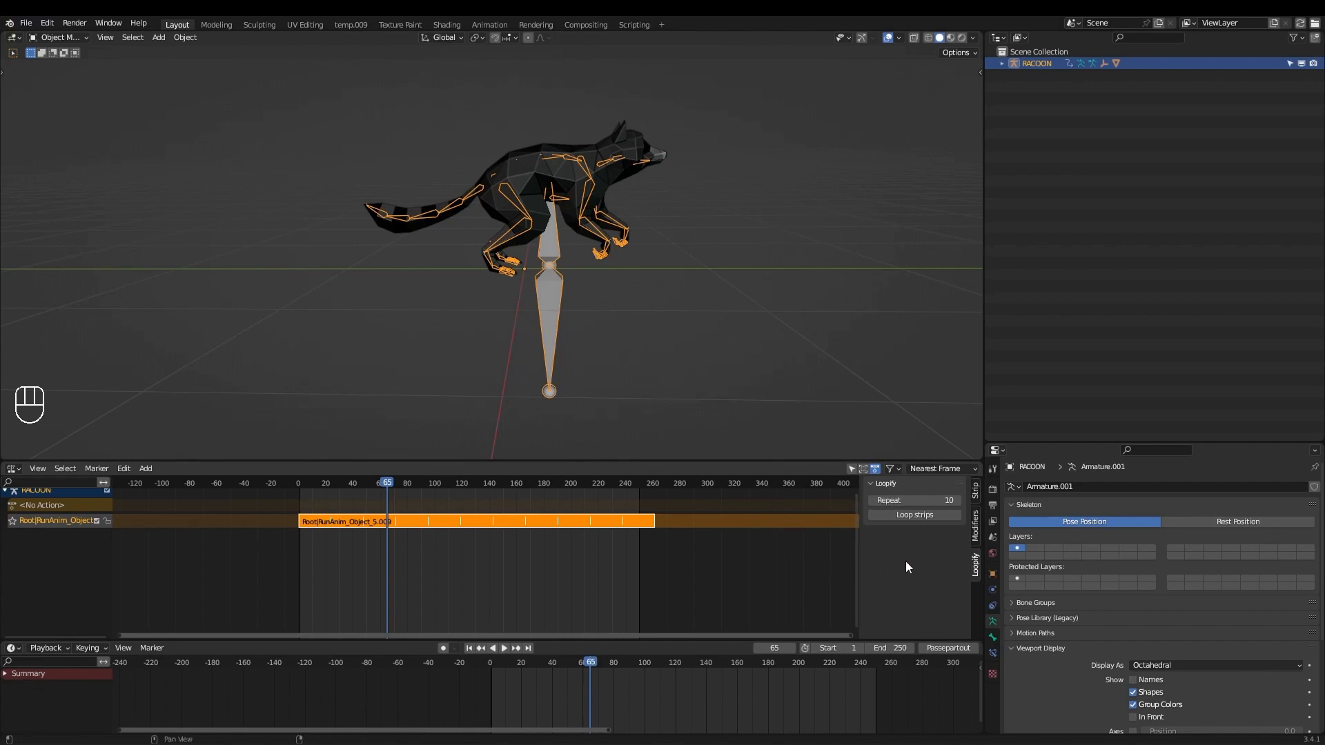
pyautogui.click(916, 516)
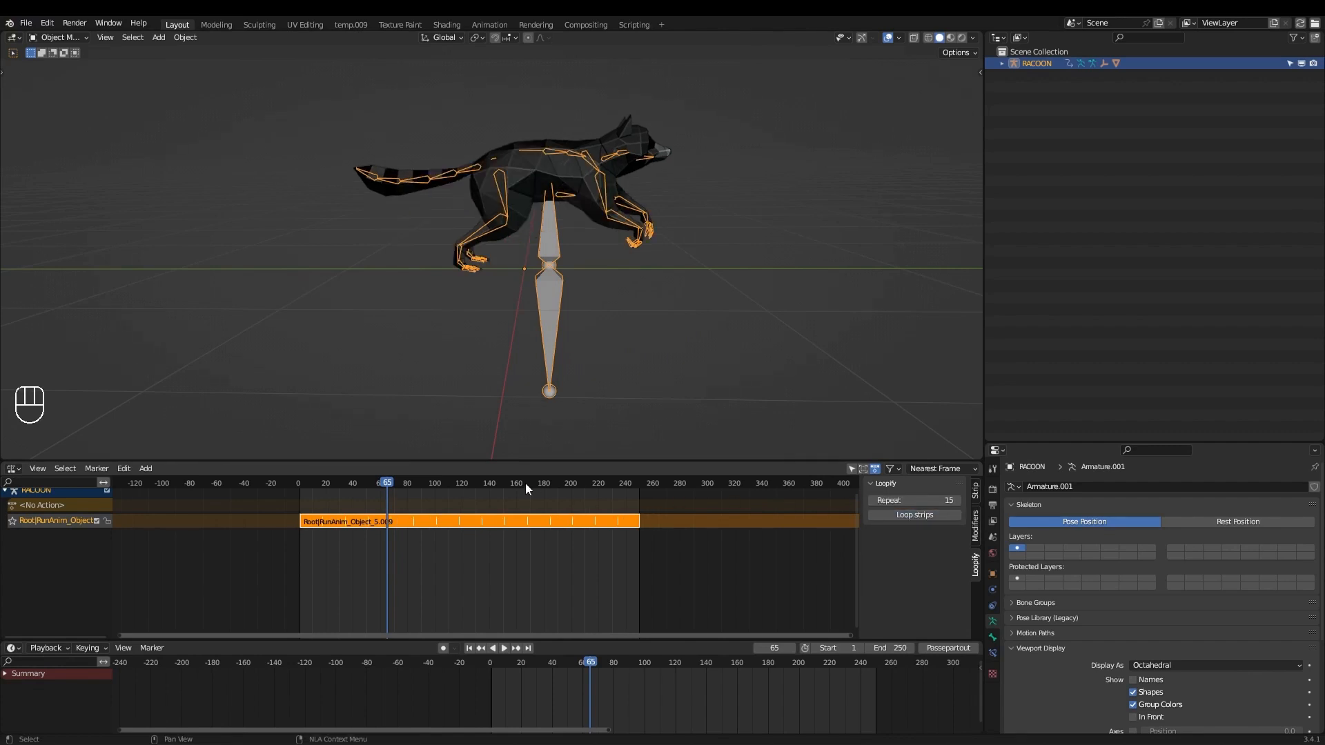
pyautogui.click(548, 483)
pyautogui.press('space')
pyautogui.click(627, 485)
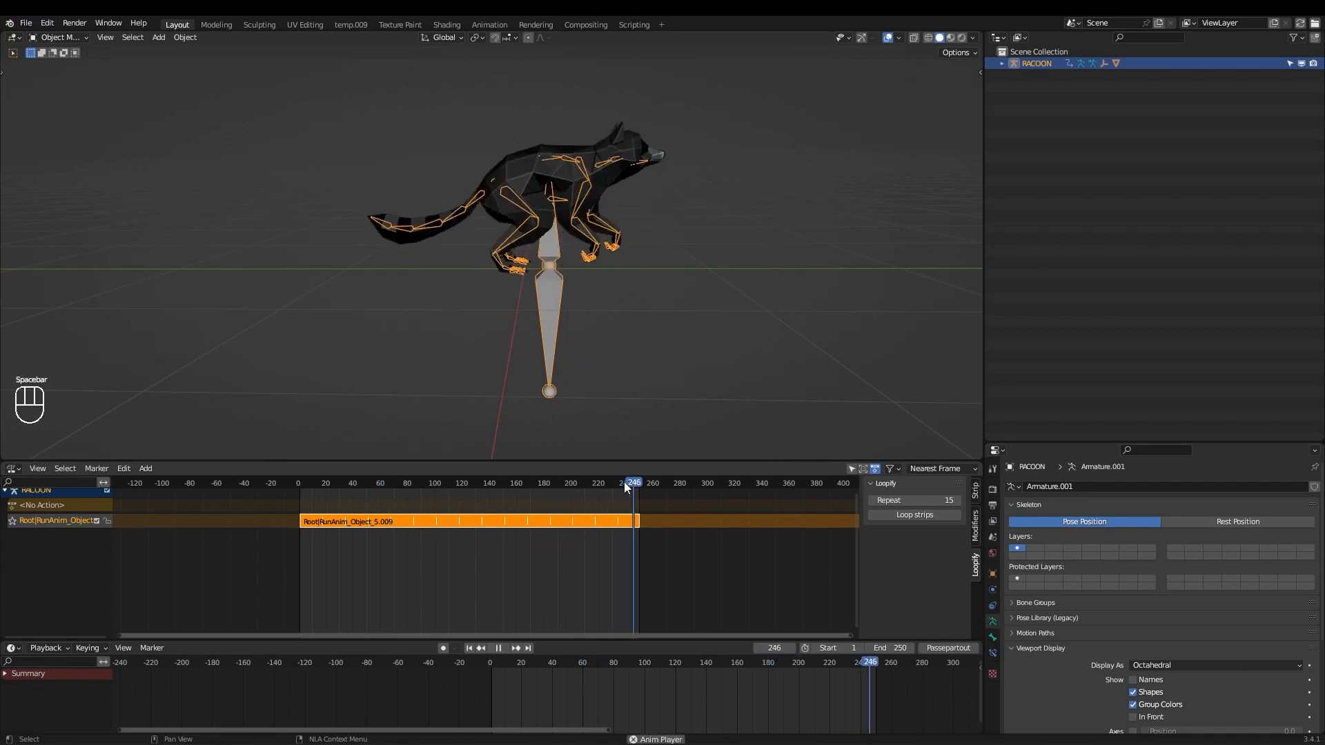
pyautogui.click(604, 483)
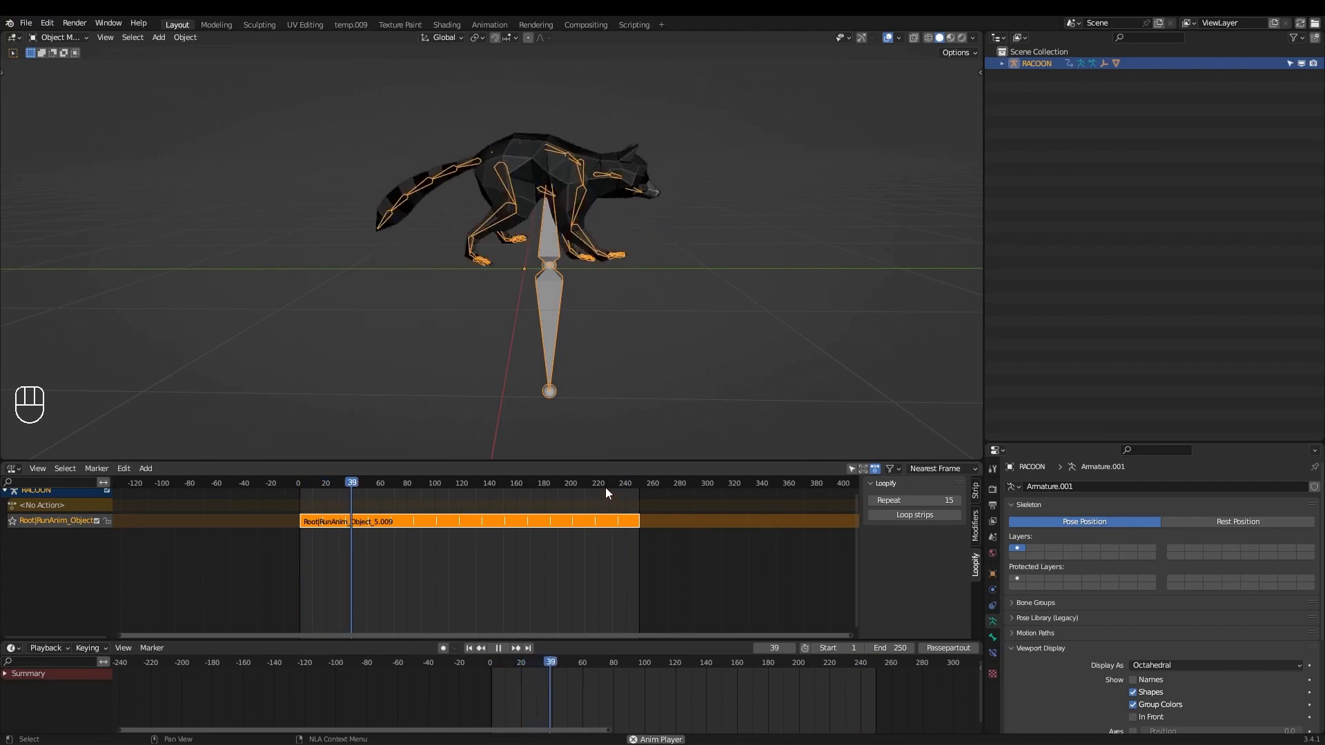
pyautogui.click(602, 482)
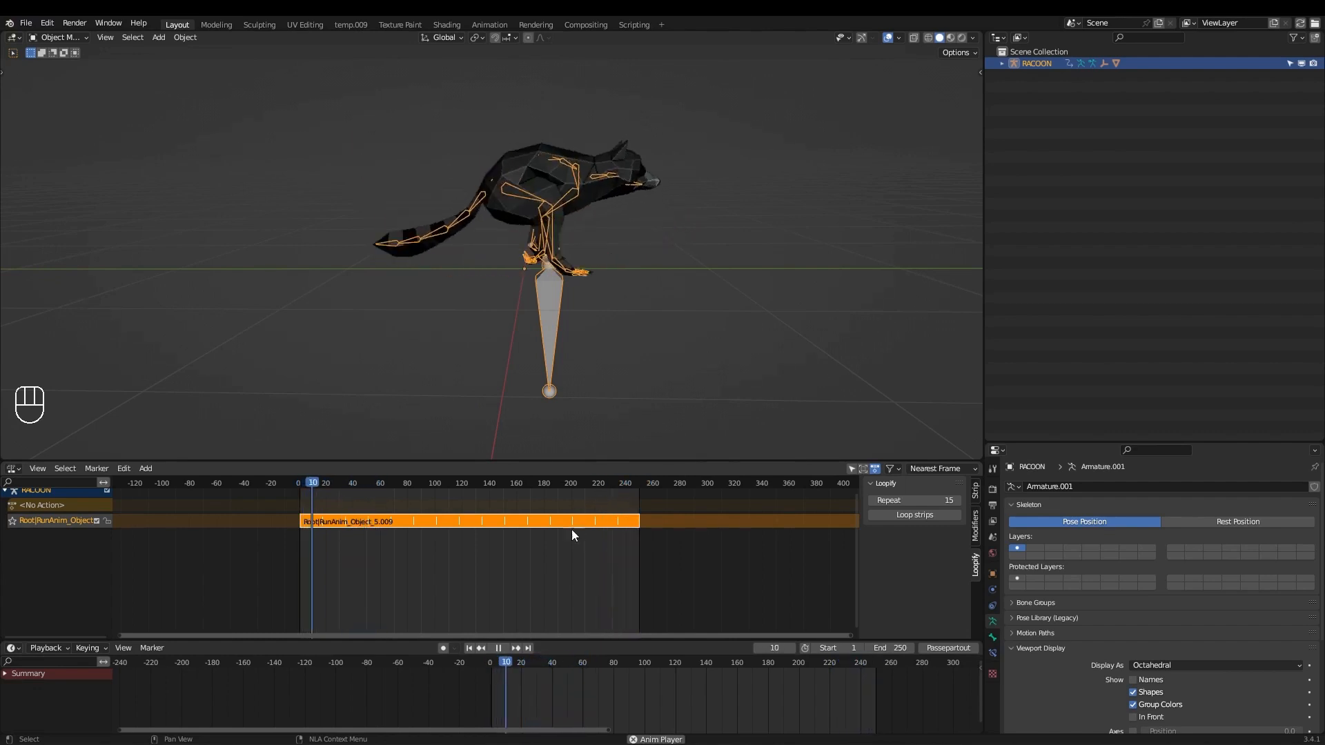
pyautogui.press('space')
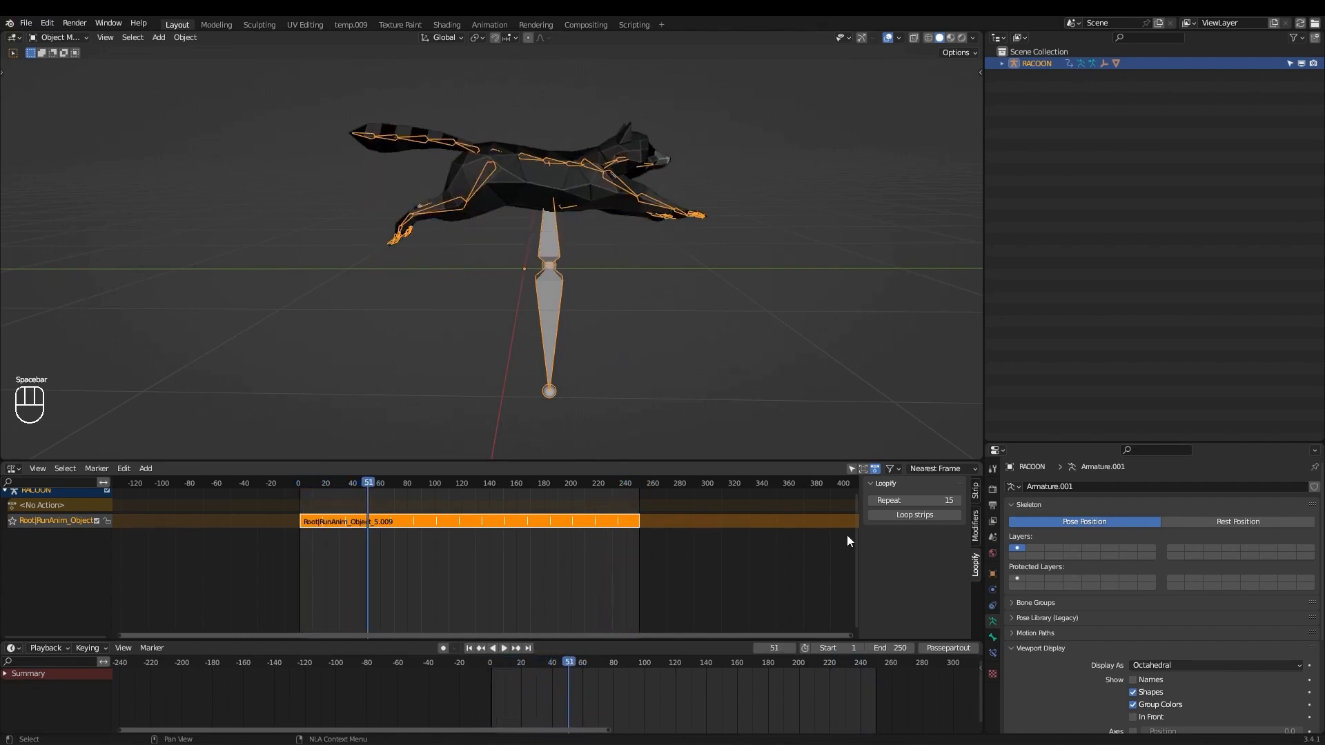
# Set the Loopify repeat to 10, loop the run strip again, and play the animation.
pyautogui.click(907, 499)
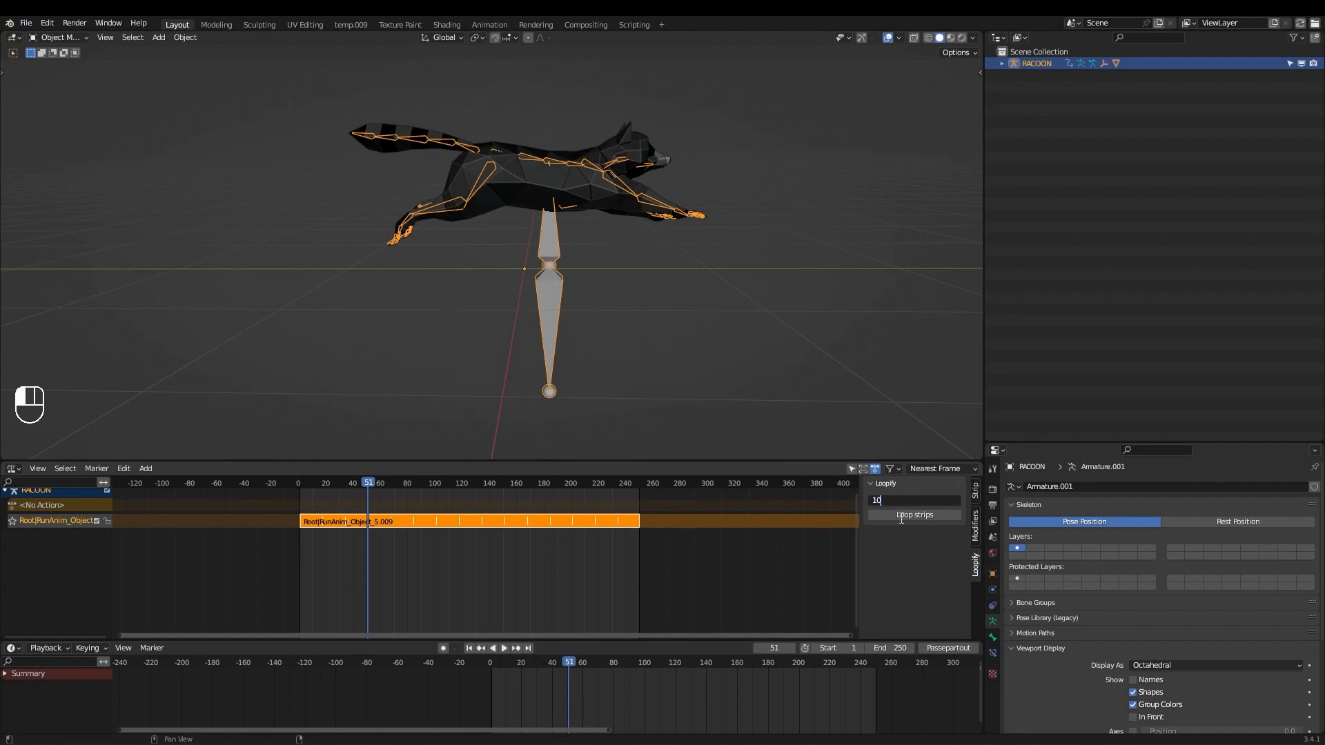
pyautogui.write('10')
pyautogui.click(900, 519)
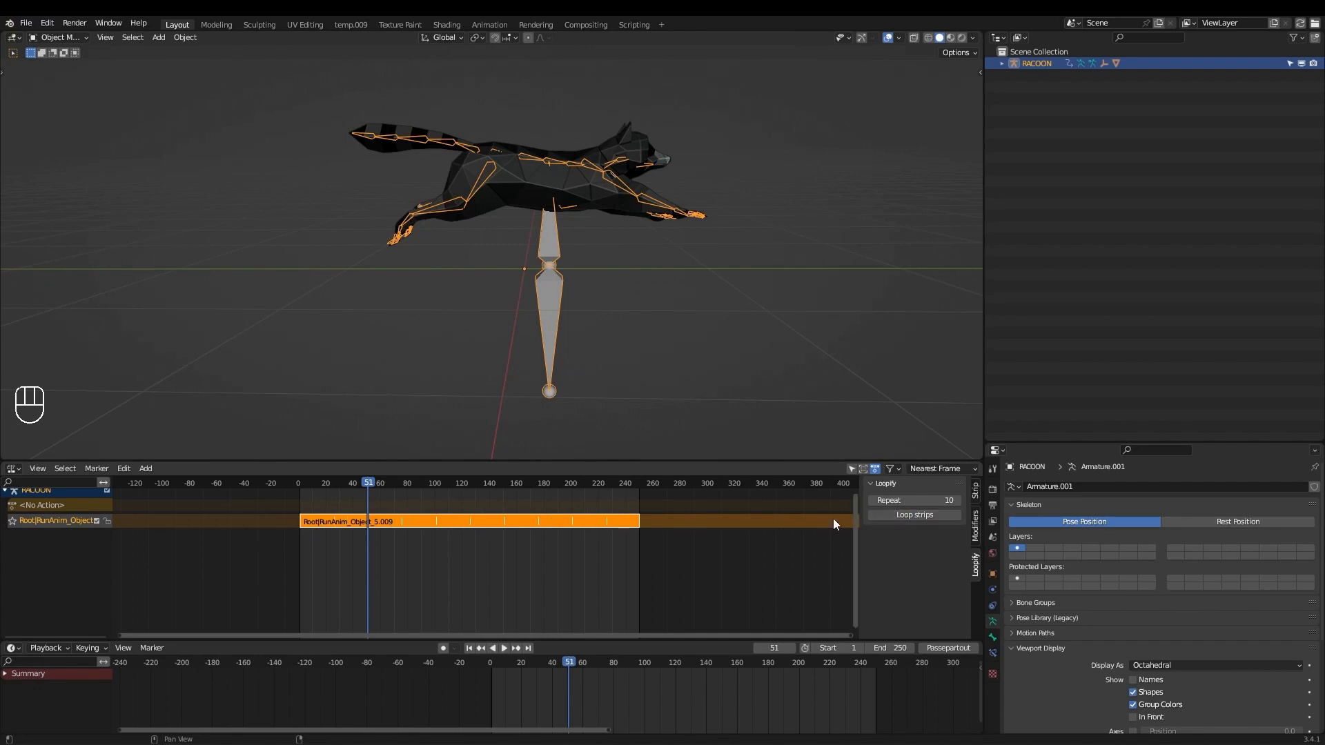
pyautogui.press('space')
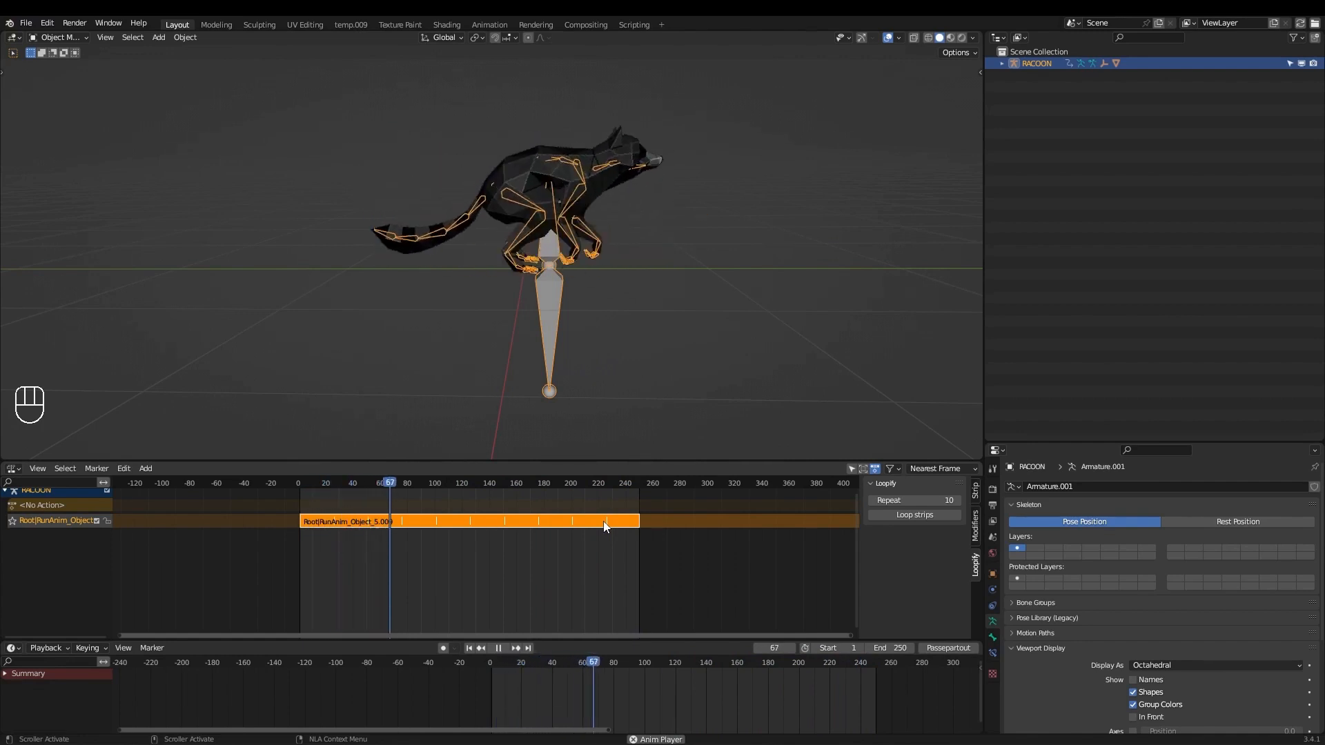
pyautogui.press('space')
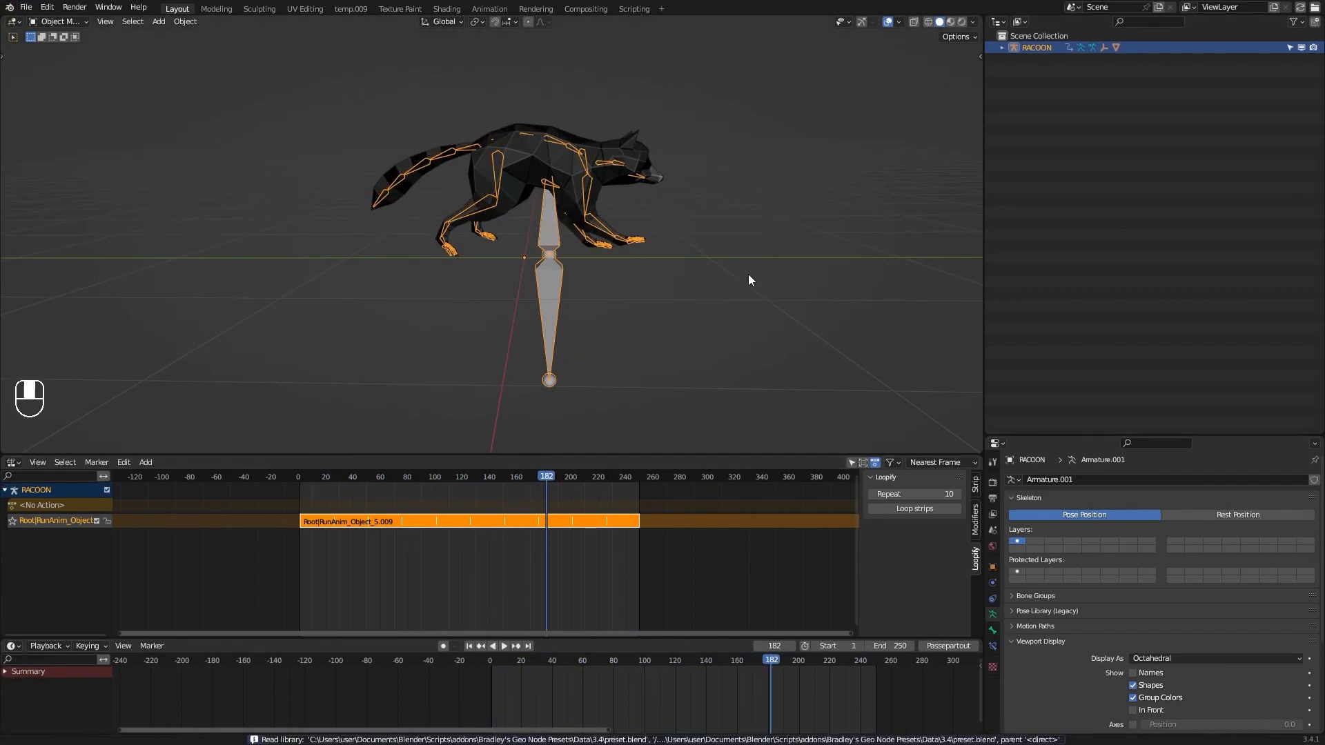
# Select every part of the raccoon, duplicate it, and place the copy beside the original along the global X axis.
pyautogui.moveTo(748, 280); pyautogui.dragTo(616, 318, button='middle')
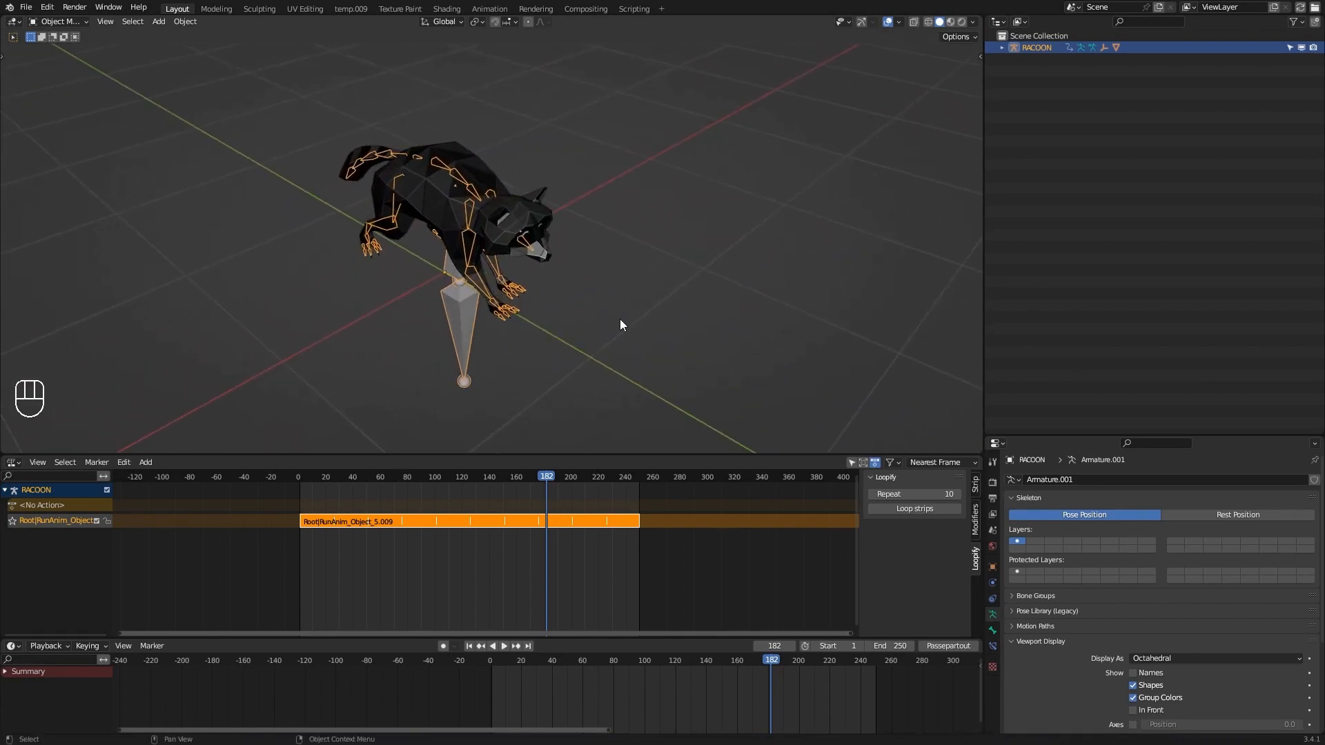
pyautogui.press('a')
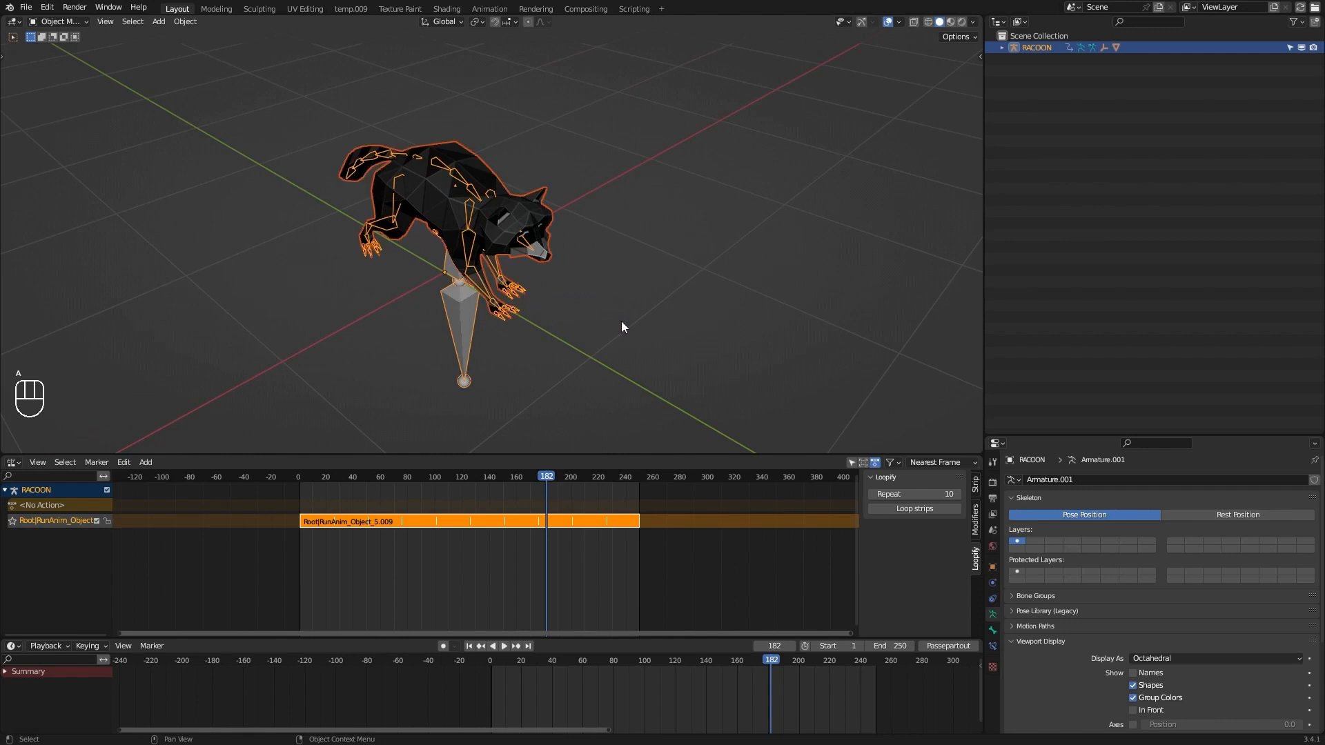
pyautogui.hotkey('shift', 'd')
pyautogui.press('x')
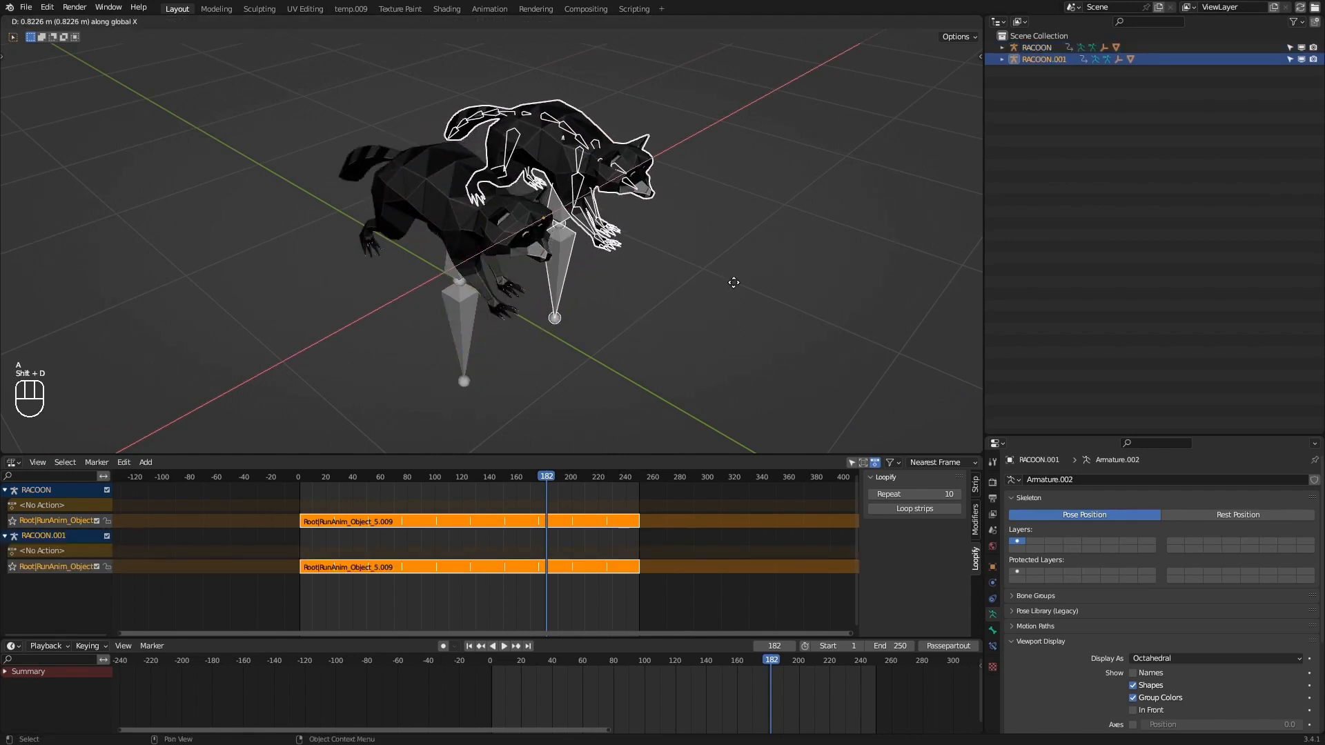
pyautogui.click(756, 274)
pyautogui.moveTo(730, 289); pyautogui.dragTo(666, 293, button='middle')
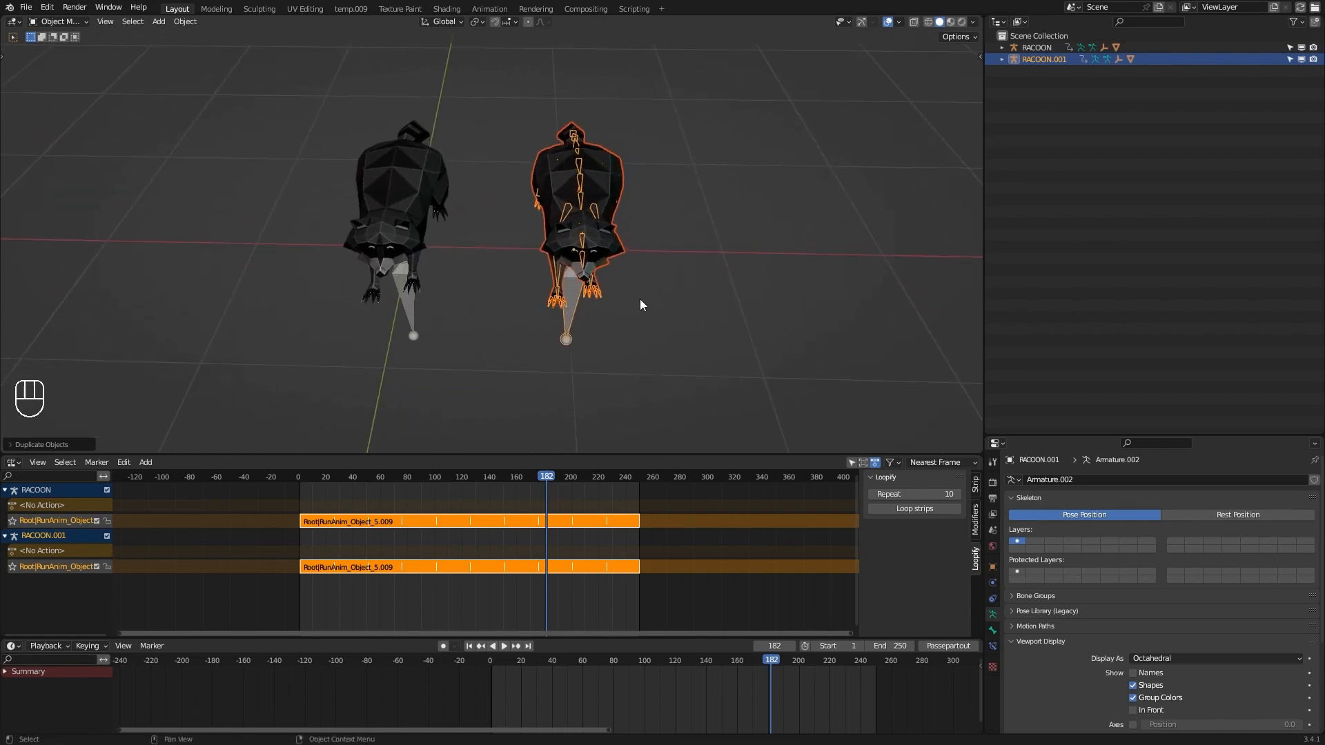
# Scrub back to frame 88 in the top view to compare the run cycles of both raccoons.
pyautogui.press('KP_7')
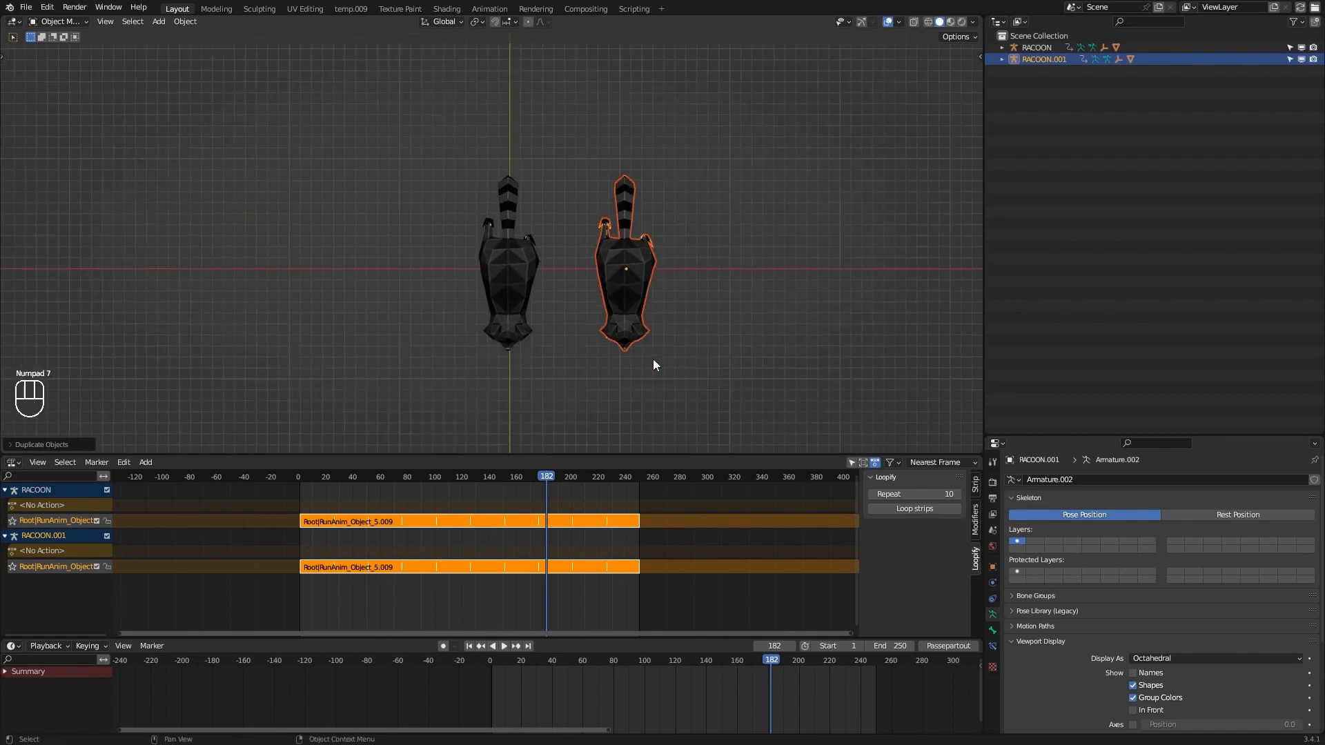
pyautogui.moveTo(513, 478); pyautogui.dragTo(451, 479)
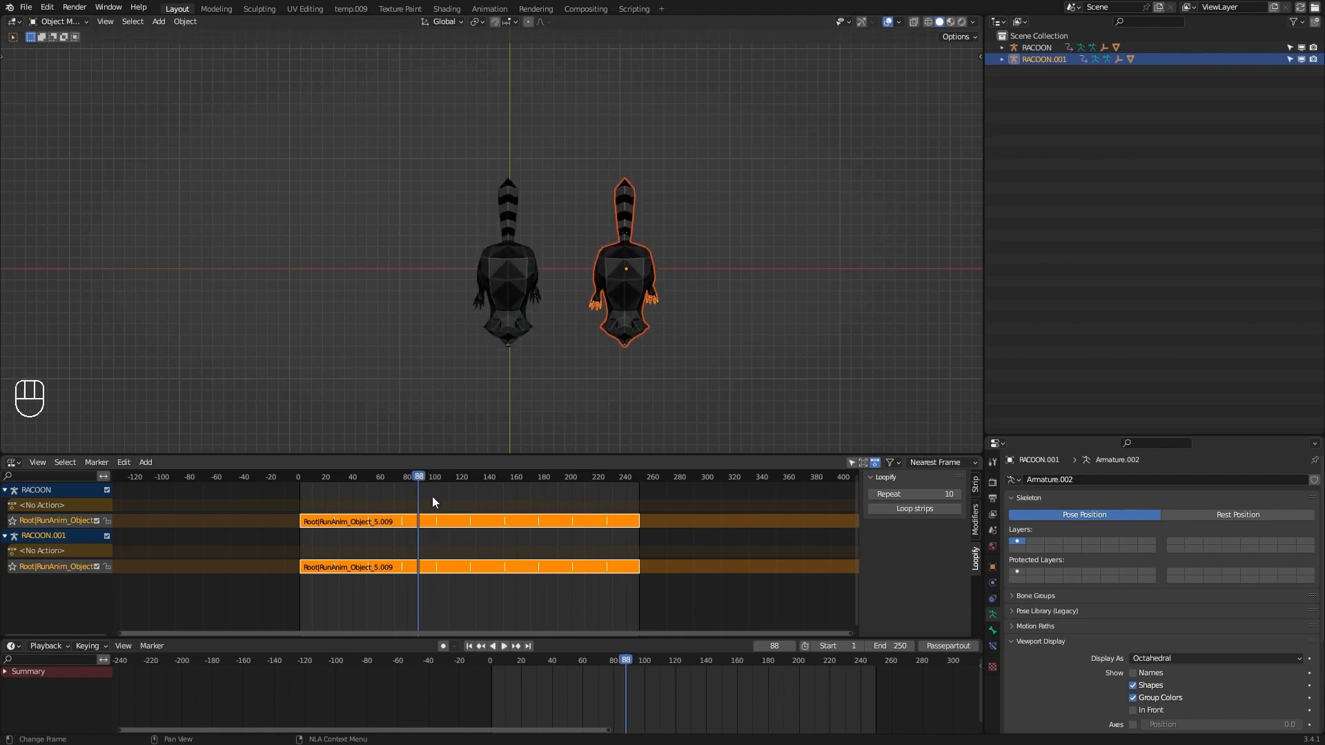
# Play the animation and set the Repeat of the original raccoon's run strip to 14.260.
pyautogui.press('space')
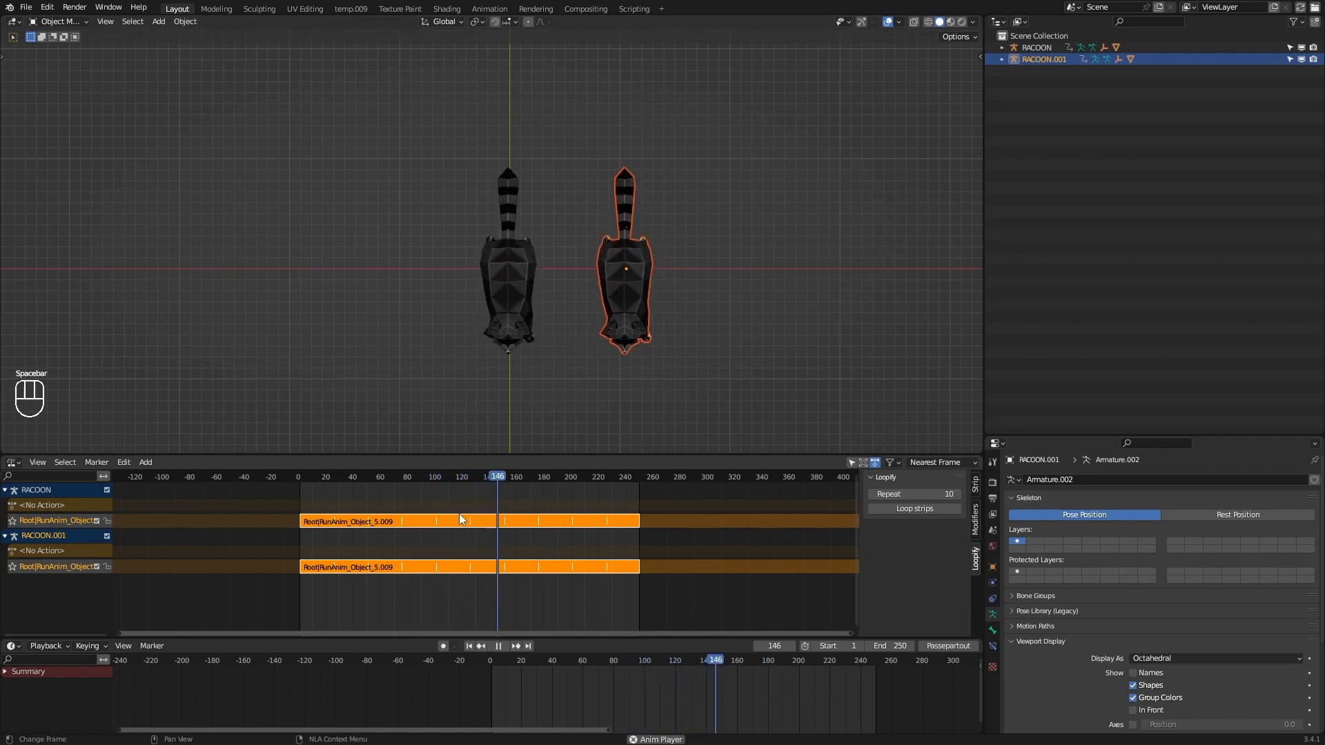
pyautogui.click(559, 545)
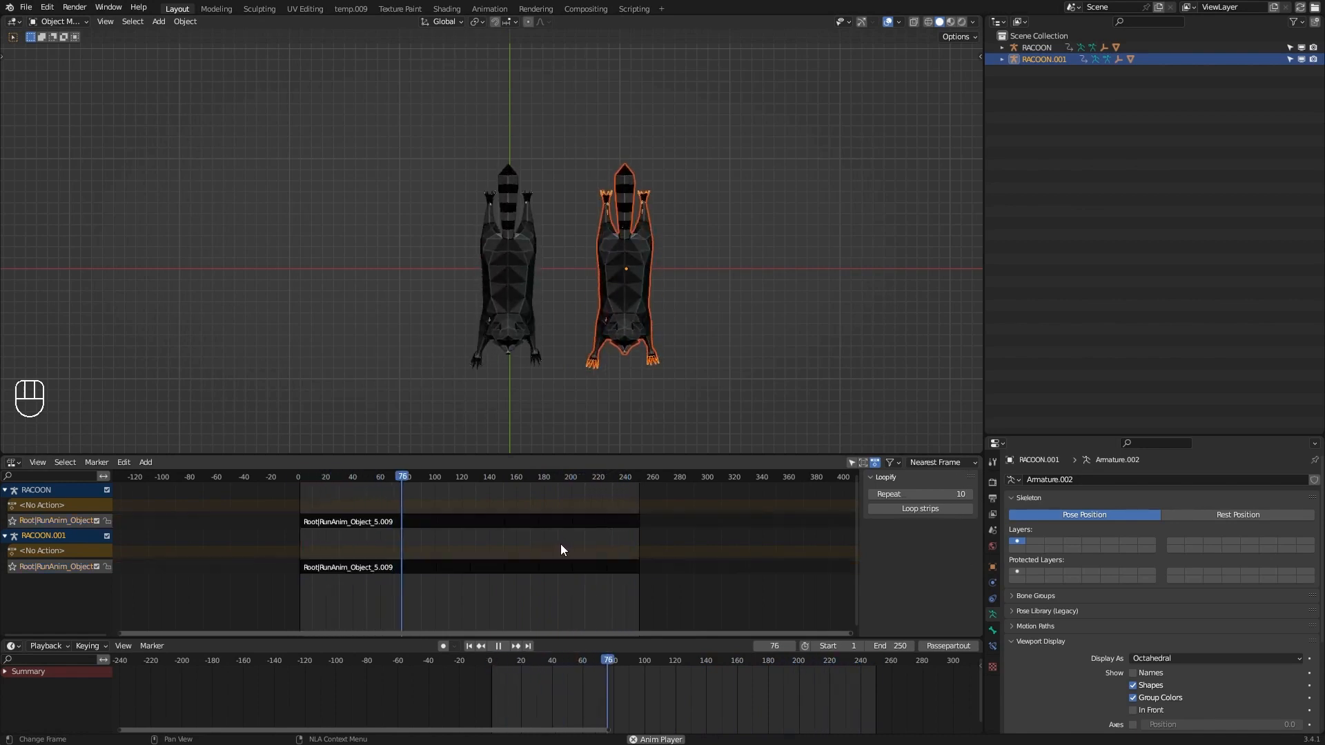
pyautogui.click(556, 522)
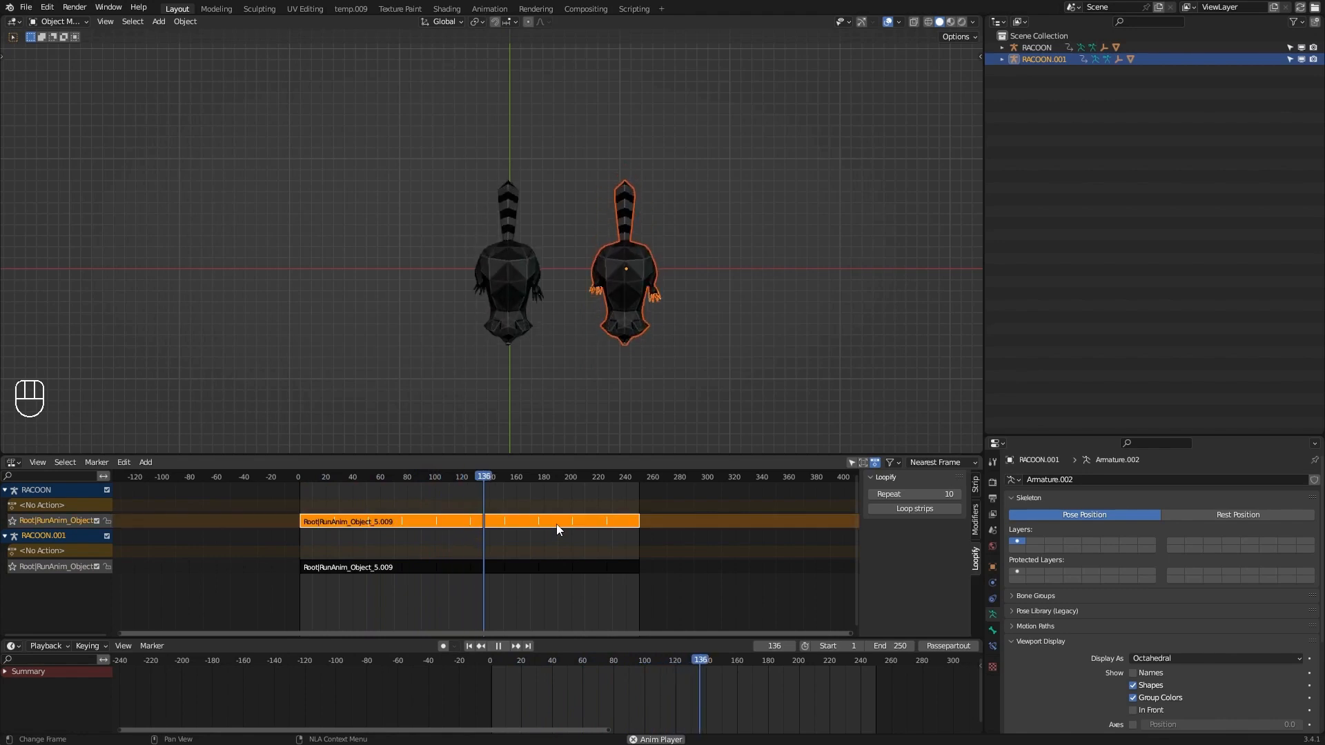
pyautogui.click(975, 483)
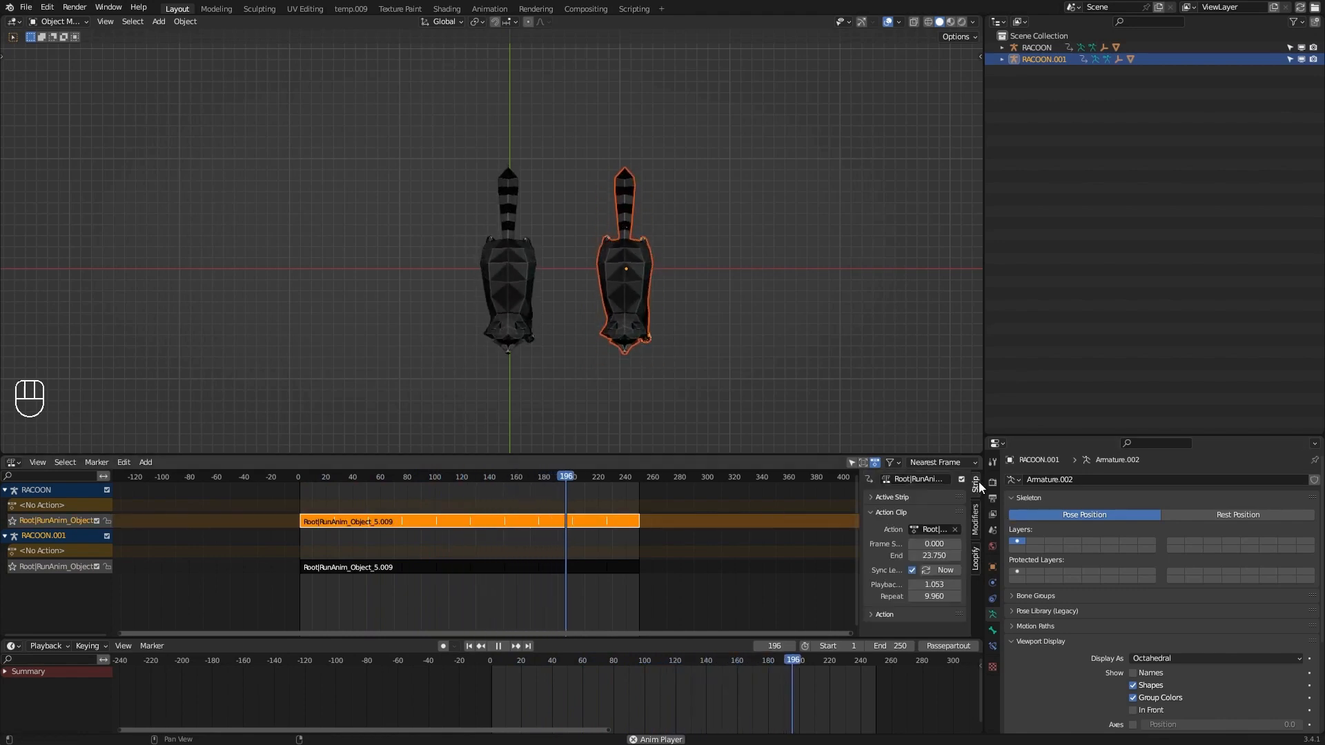
pyautogui.moveTo(931, 597); pyautogui.dragTo(984, 597)
# Shift the original raccoon's run strip about 8 frames earlier to offset its cycle from the copy, and deselect the objects.
pyautogui.press('g')
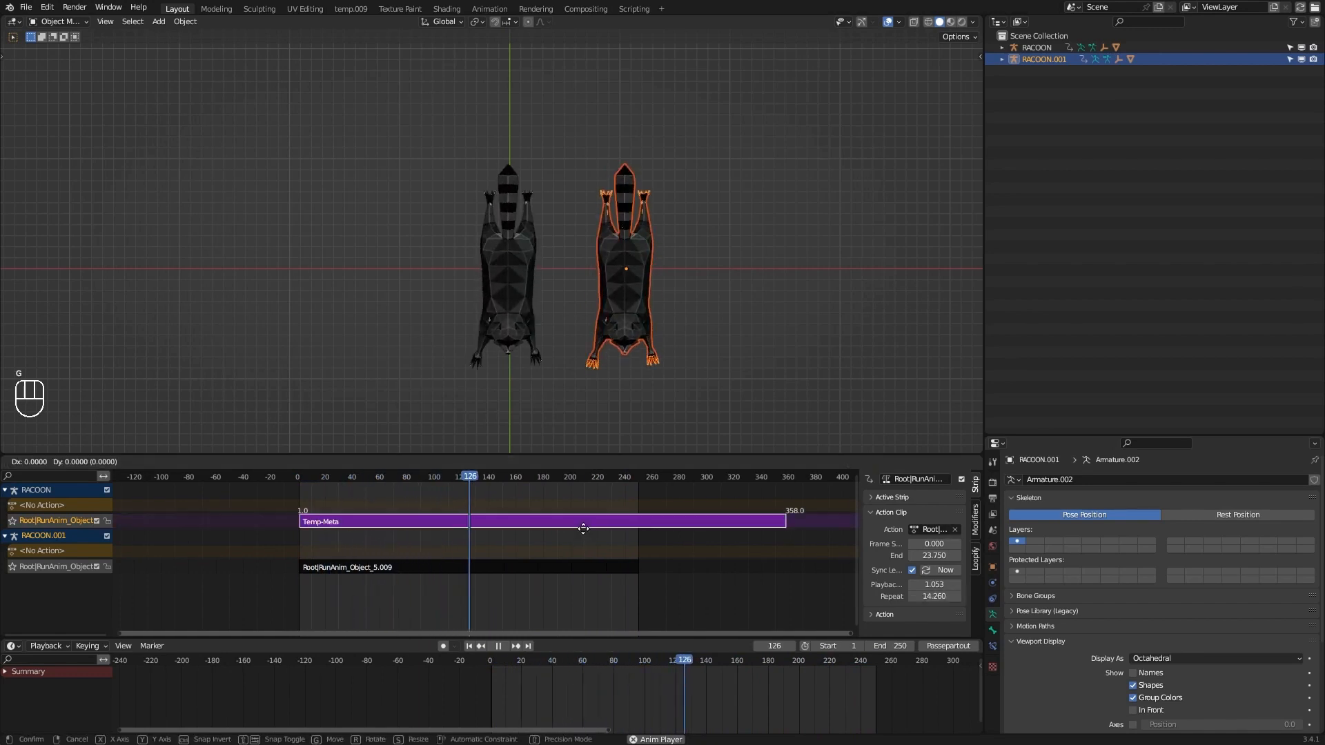
pyautogui.click(576, 529)
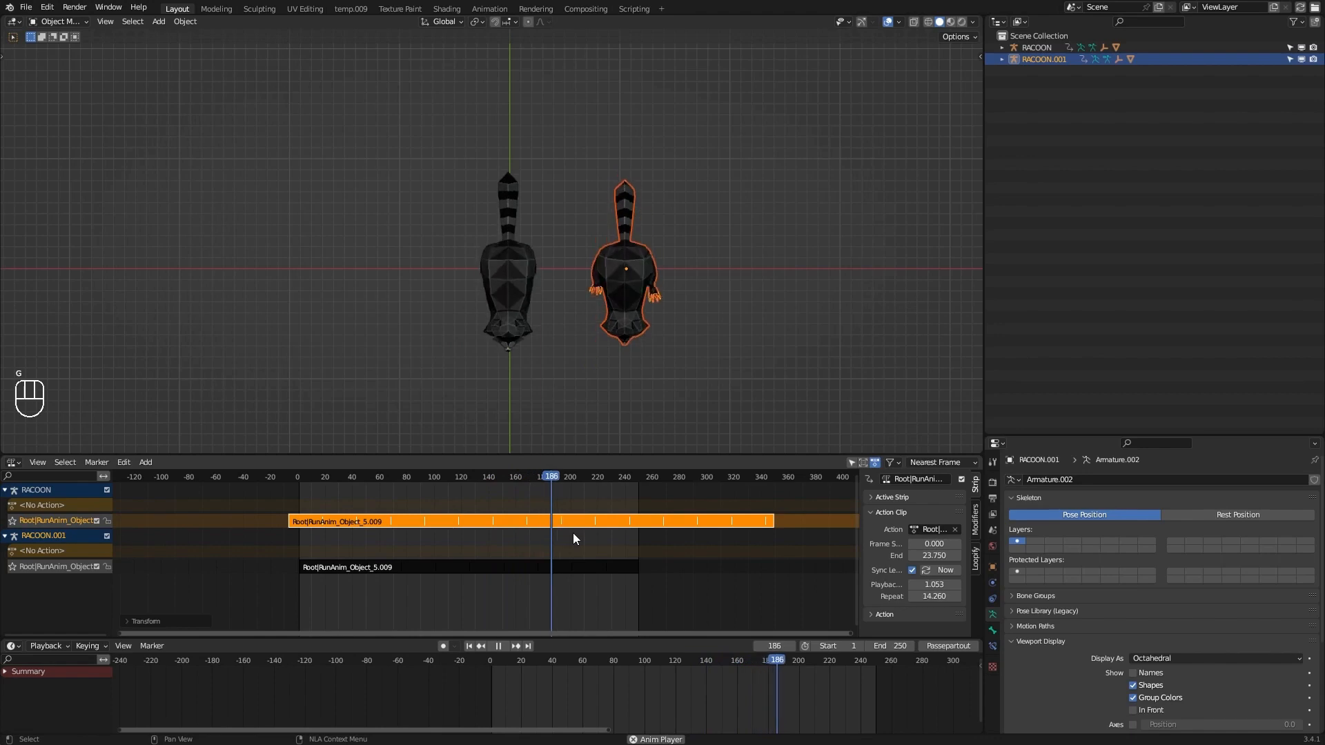
pyautogui.moveTo(545, 385); pyautogui.dragTo(648, 288, button='middle')
pyautogui.click(793, 254)
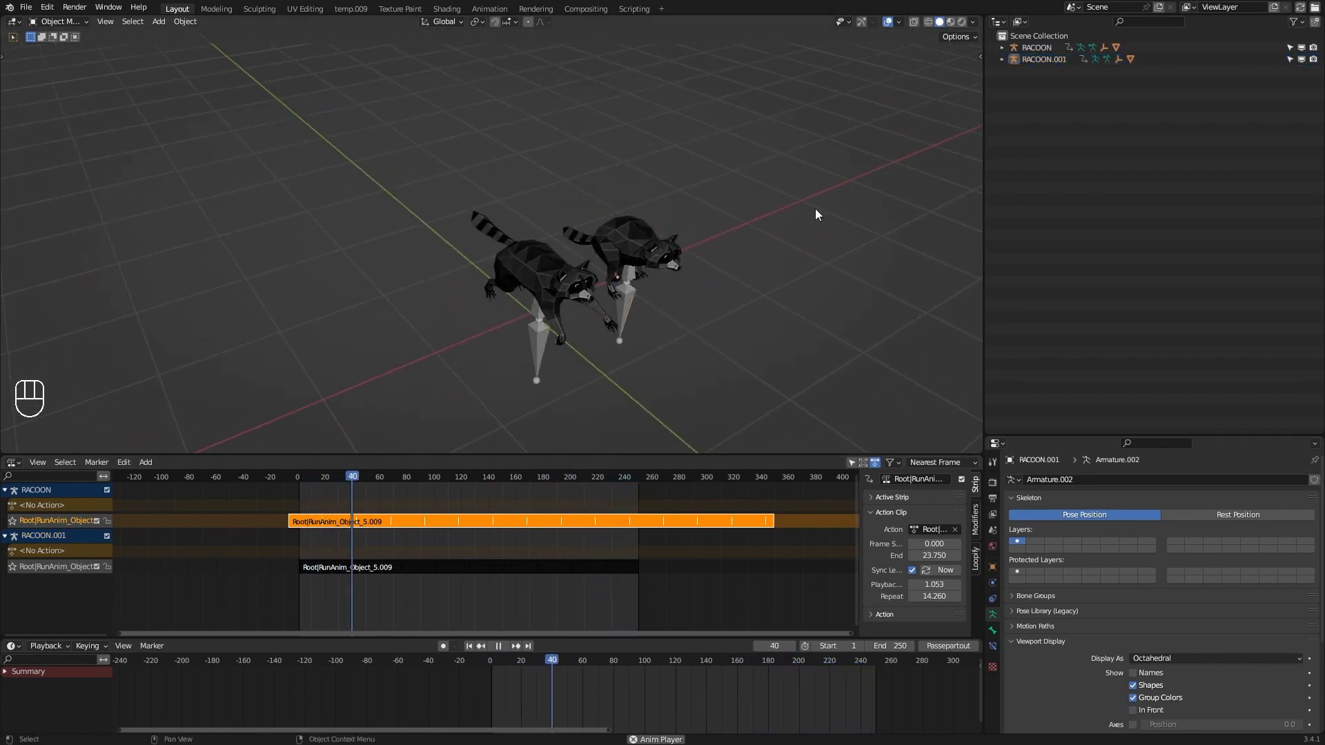
# Merge the Nonlinear Animation editor's area into the 3D viewport and show the viewport overlays again.
pyautogui.click(889, 22)
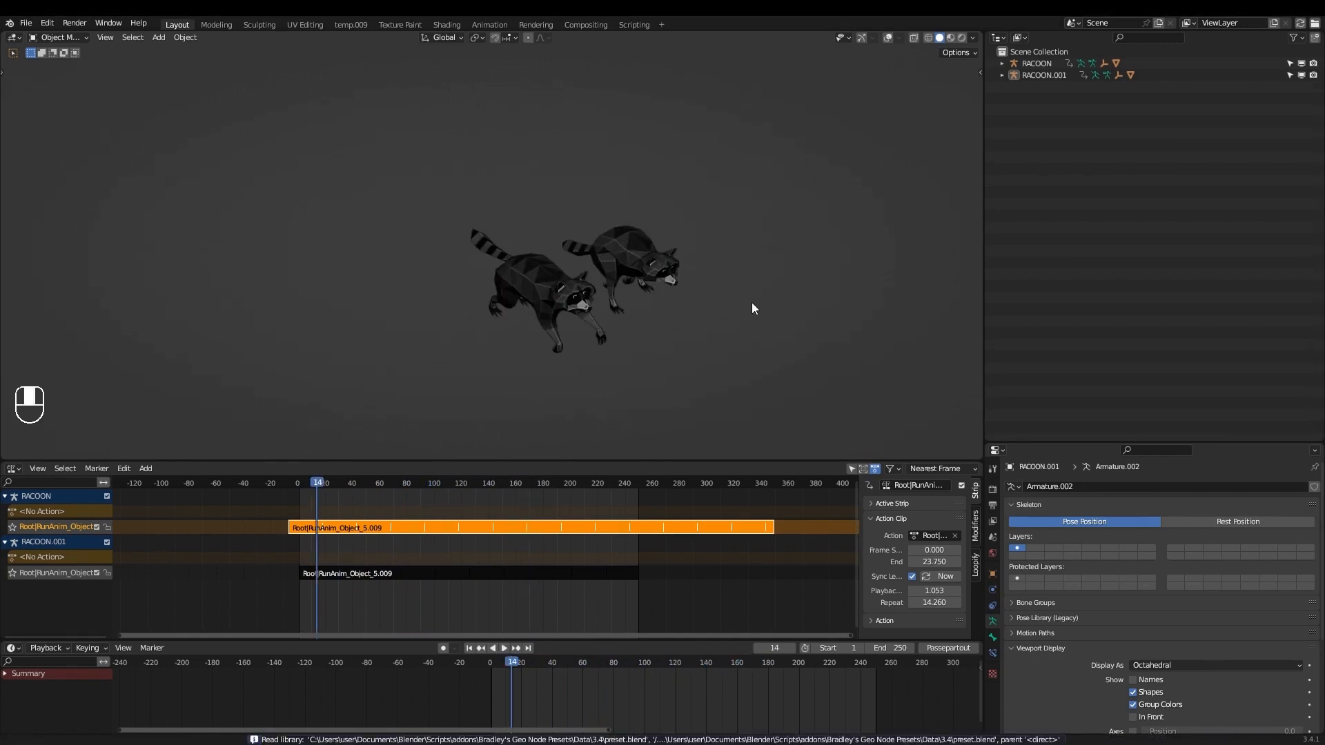
pyautogui.keyDown('shift'); pyautogui.moveTo(707, 288); pyautogui.dragTo(660, 288, button='middle'); pyautogui.keyUp('shift')
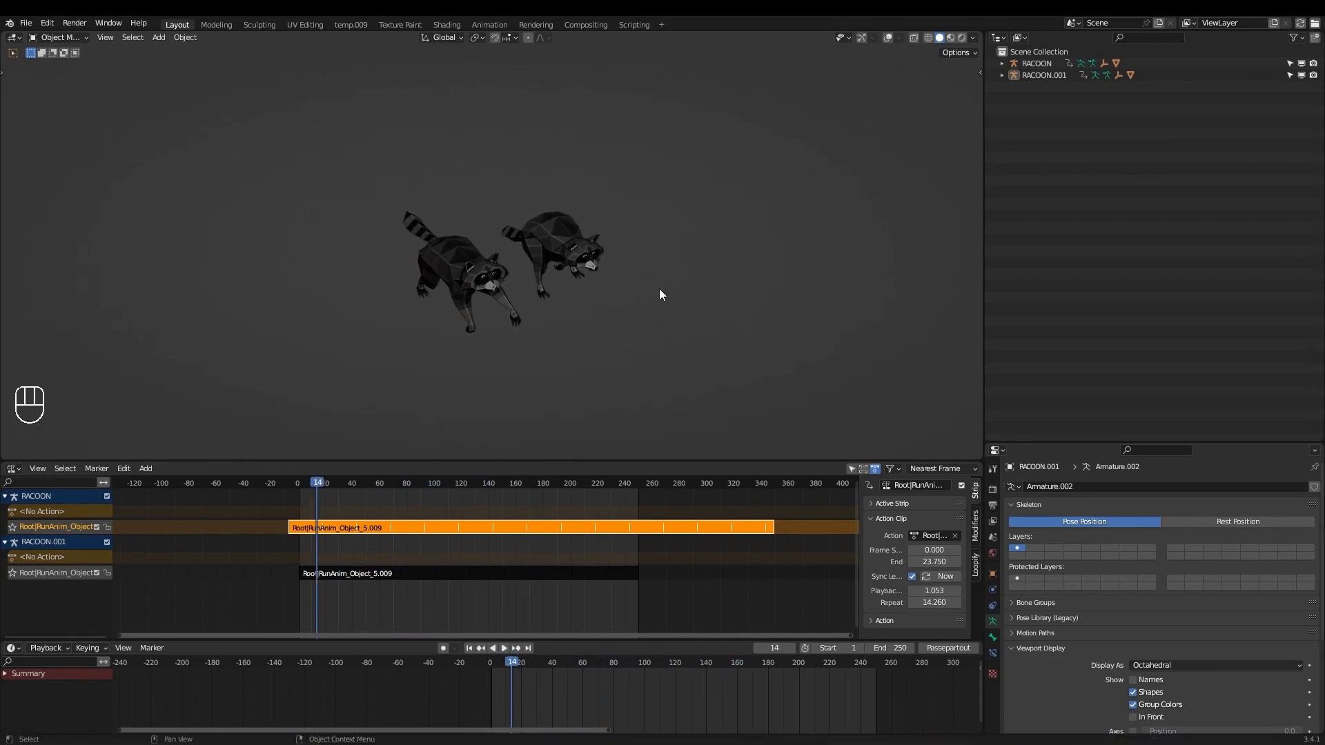
pyautogui.moveTo(5, 458); pyautogui.dragTo(50, 499)
pyautogui.click(888, 37)
# Add a camera, rotate it to face the raccoons, and move it in front of them.
pyautogui.hotkey('shift', 'a')
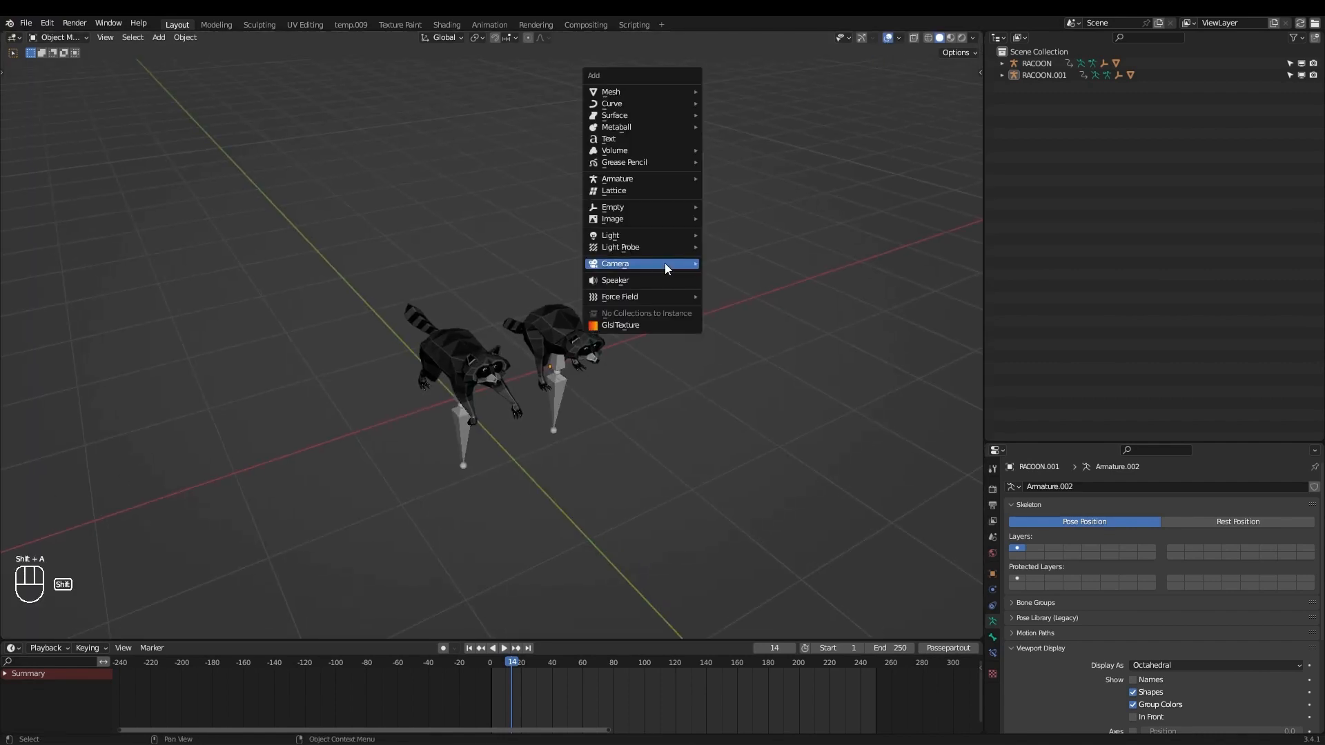
pyautogui.moveTo(666, 267)
pyautogui.click(745, 265)
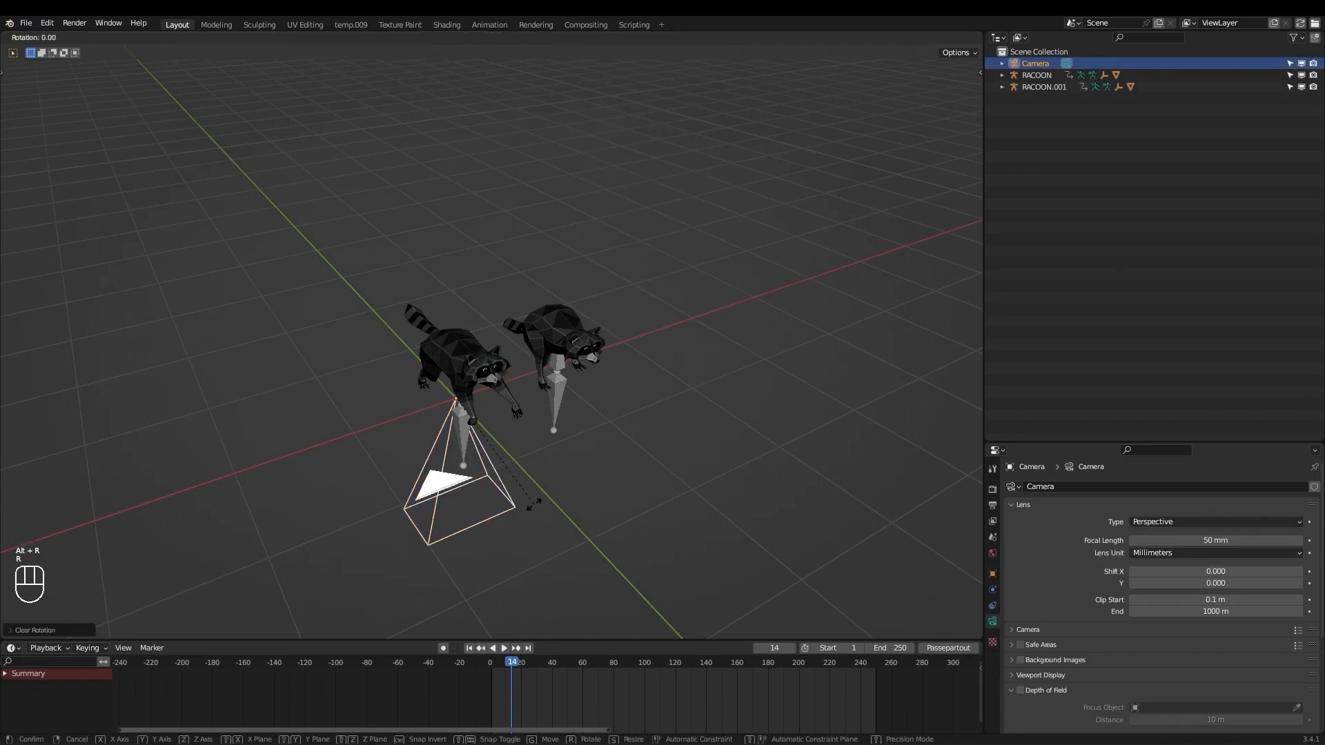
pyautogui.click(511, 424)
pyautogui.press('g')
pyautogui.click(796, 275)
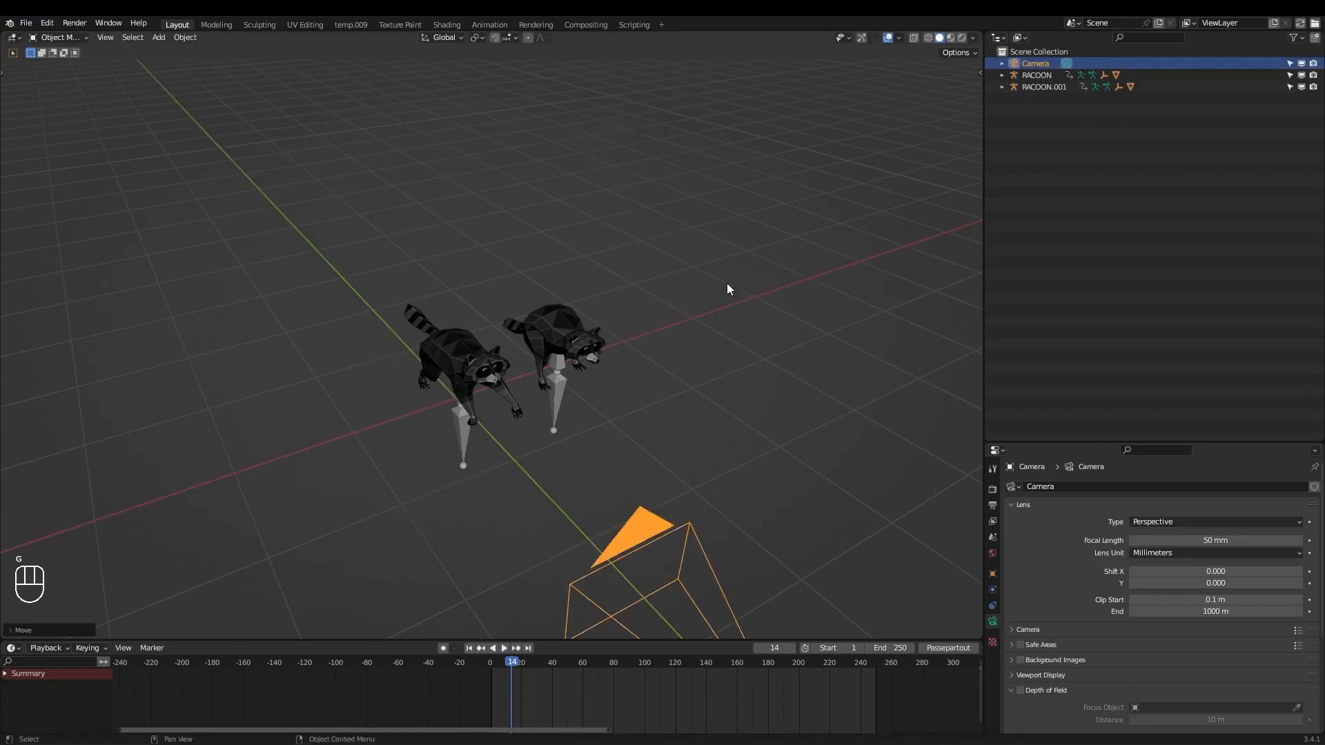
# Look through the new camera and lock the camera to the view.
pyautogui.press('KP_0')
pyautogui.keyDown('shift'); pyautogui.moveTo(681, 388); pyautogui.dragTo(757, 425, button='middle'); pyautogui.keyUp('shift')
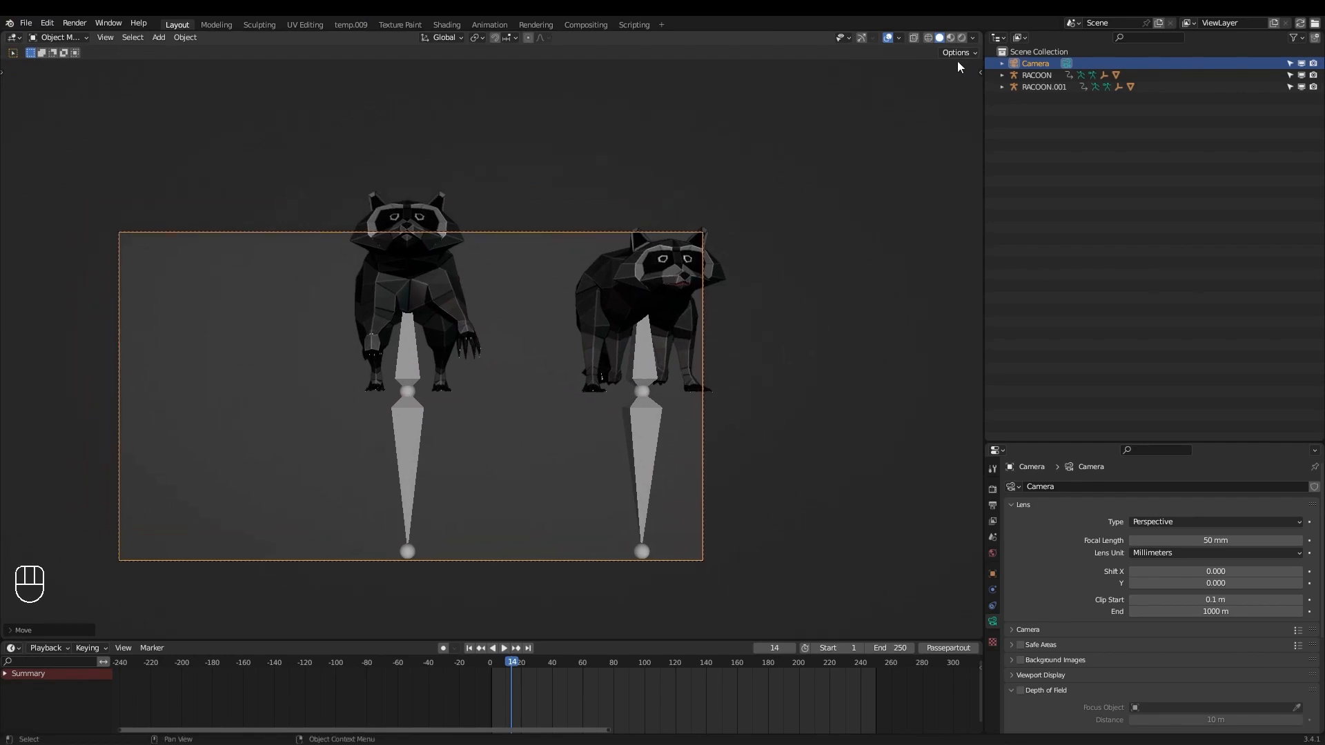
pyautogui.click(979, 70)
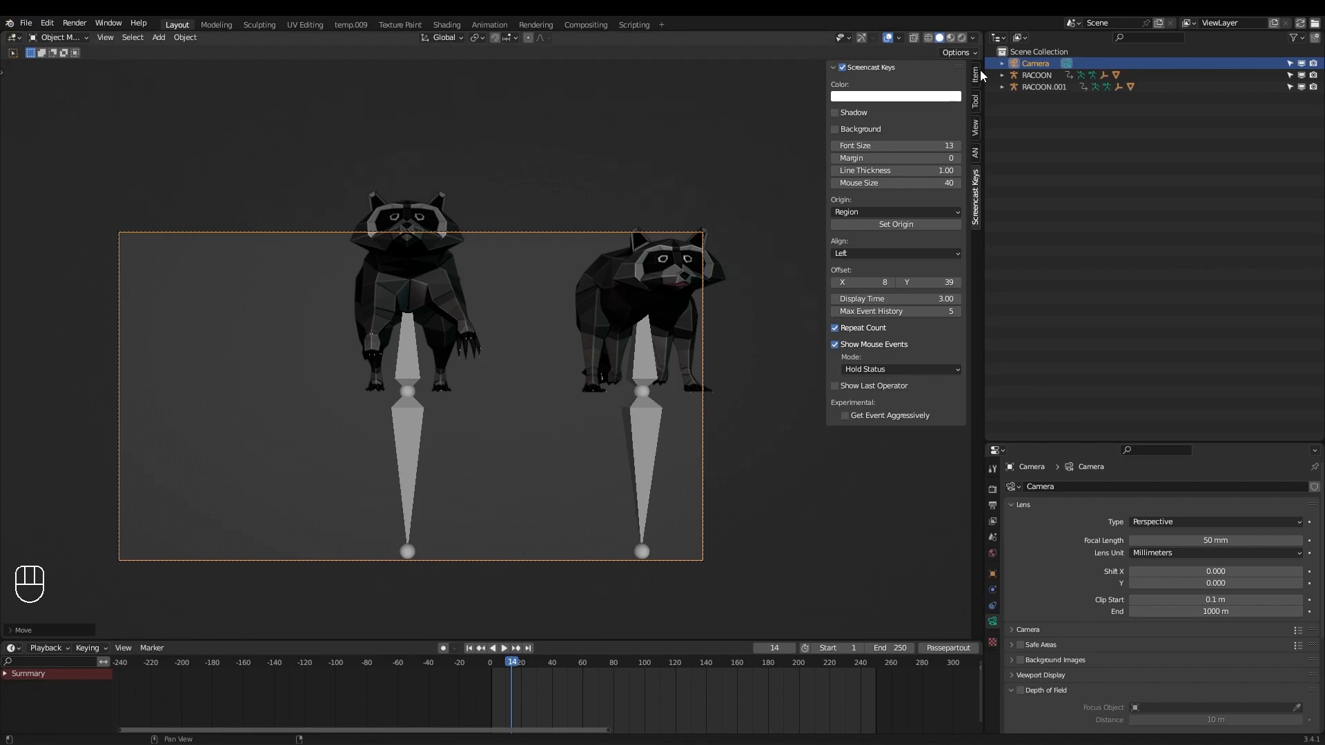
pyautogui.click(976, 131)
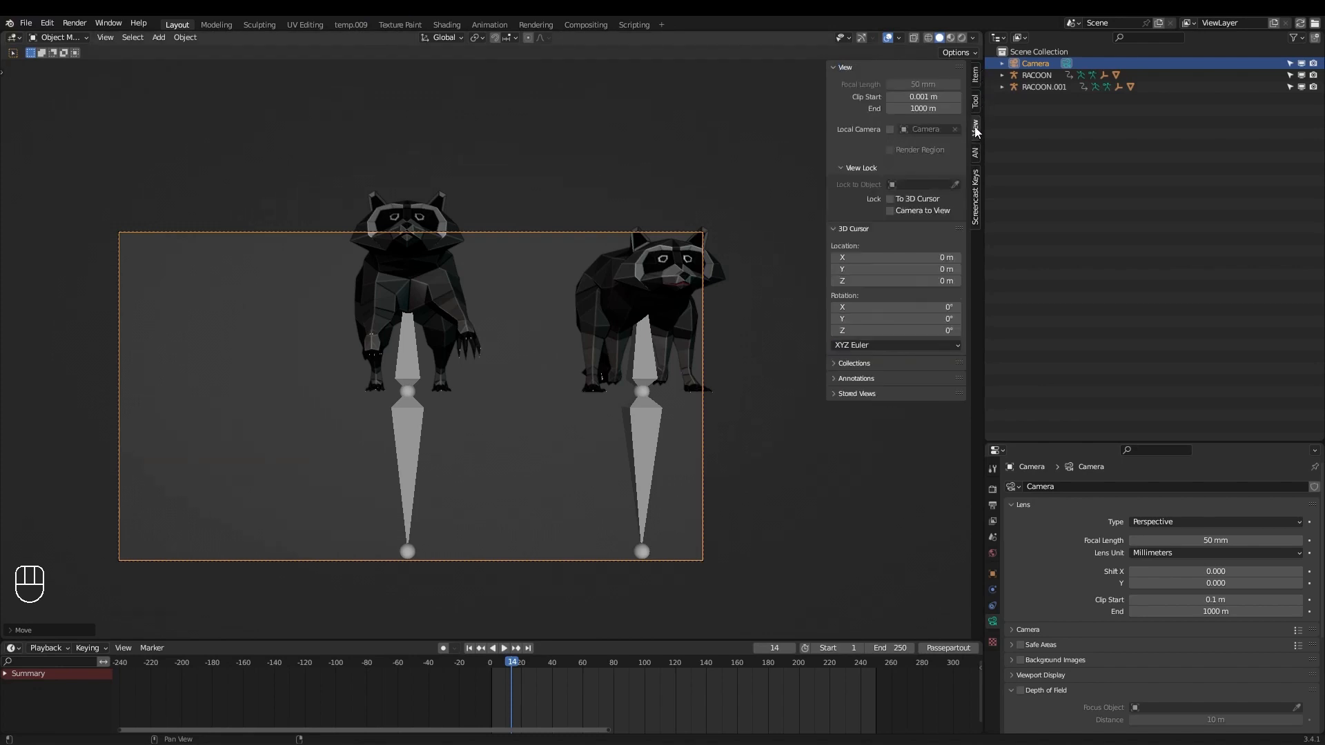
pyautogui.click(891, 211)
# Frame both raccoons from a raised three-quarter angle, start playback, and unlock the camera from the view.
pyautogui.scroll(-3, 477, 338)
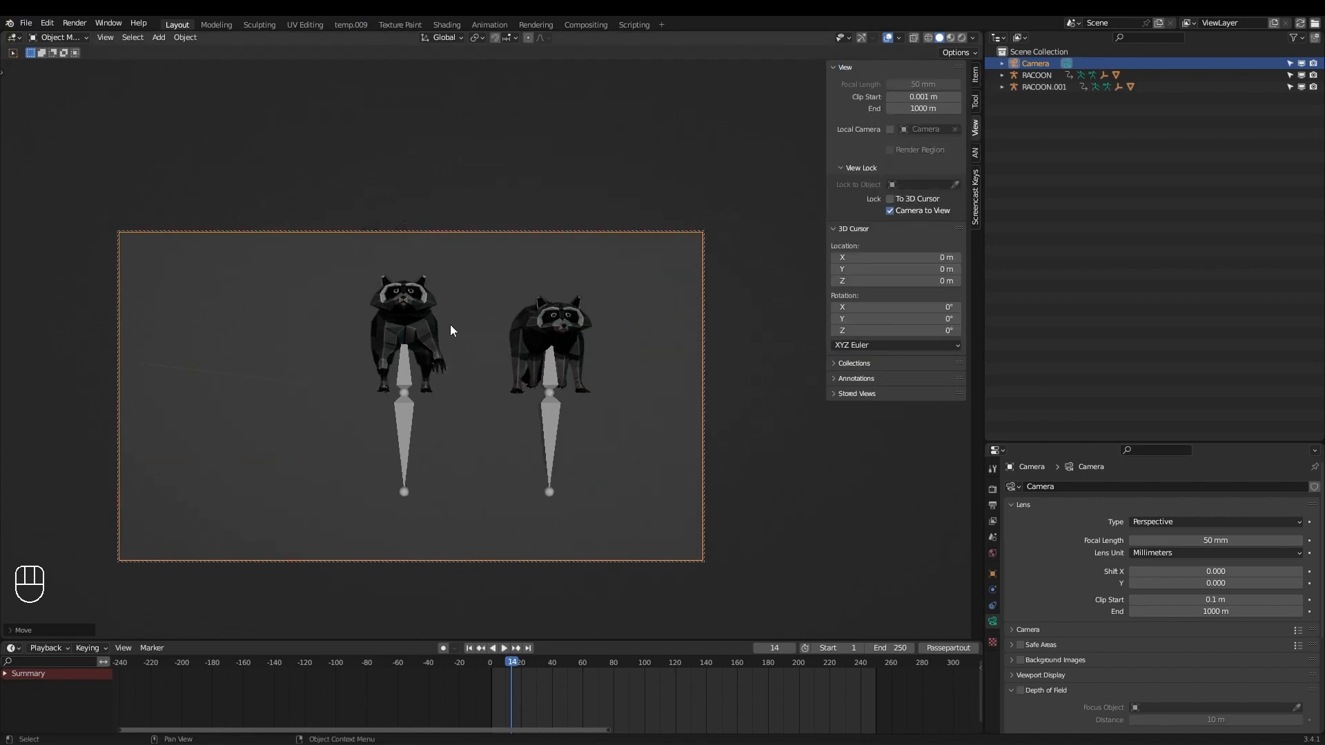
pyautogui.moveTo(450, 330); pyautogui.dragTo(450, 390, button='middle')
pyautogui.click(373, 383)
pyautogui.moveTo(540, 524); pyautogui.dragTo(522, 504, button='middle')
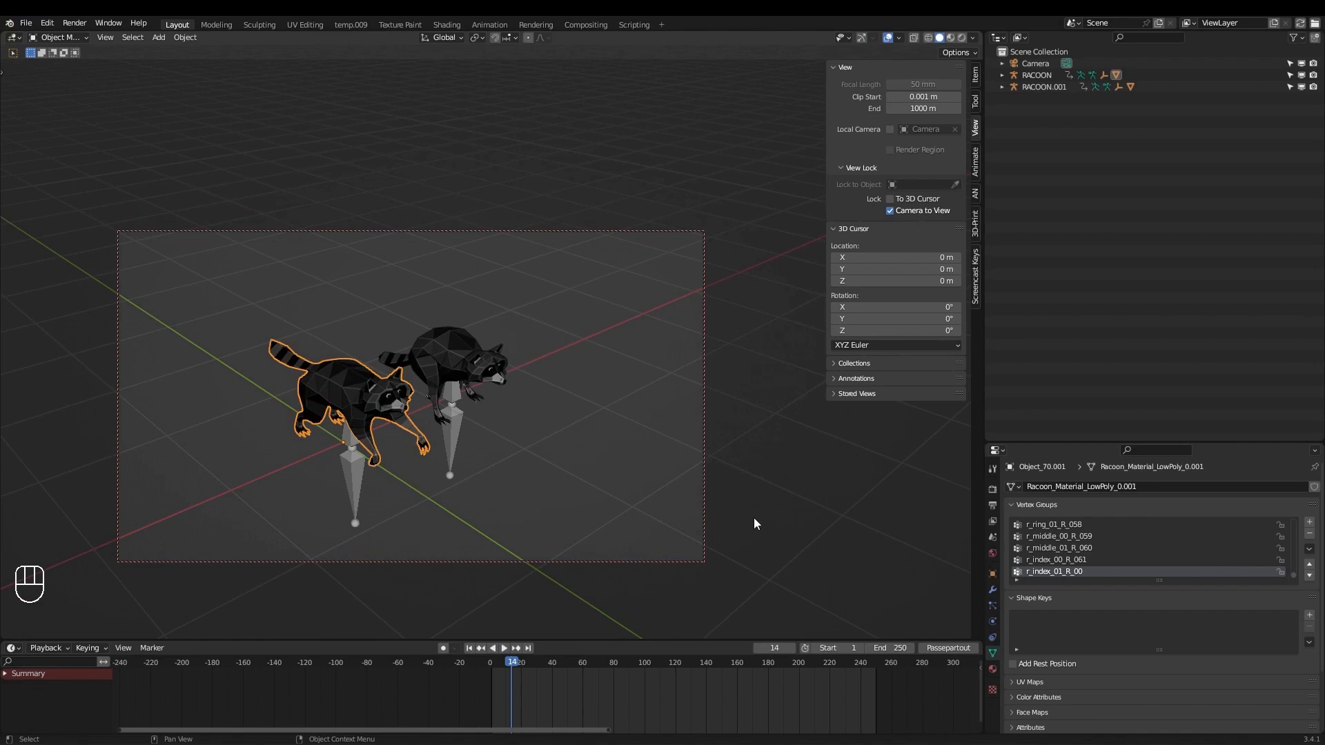
pyautogui.hotkey('alt', 'a')
pyautogui.press('space')
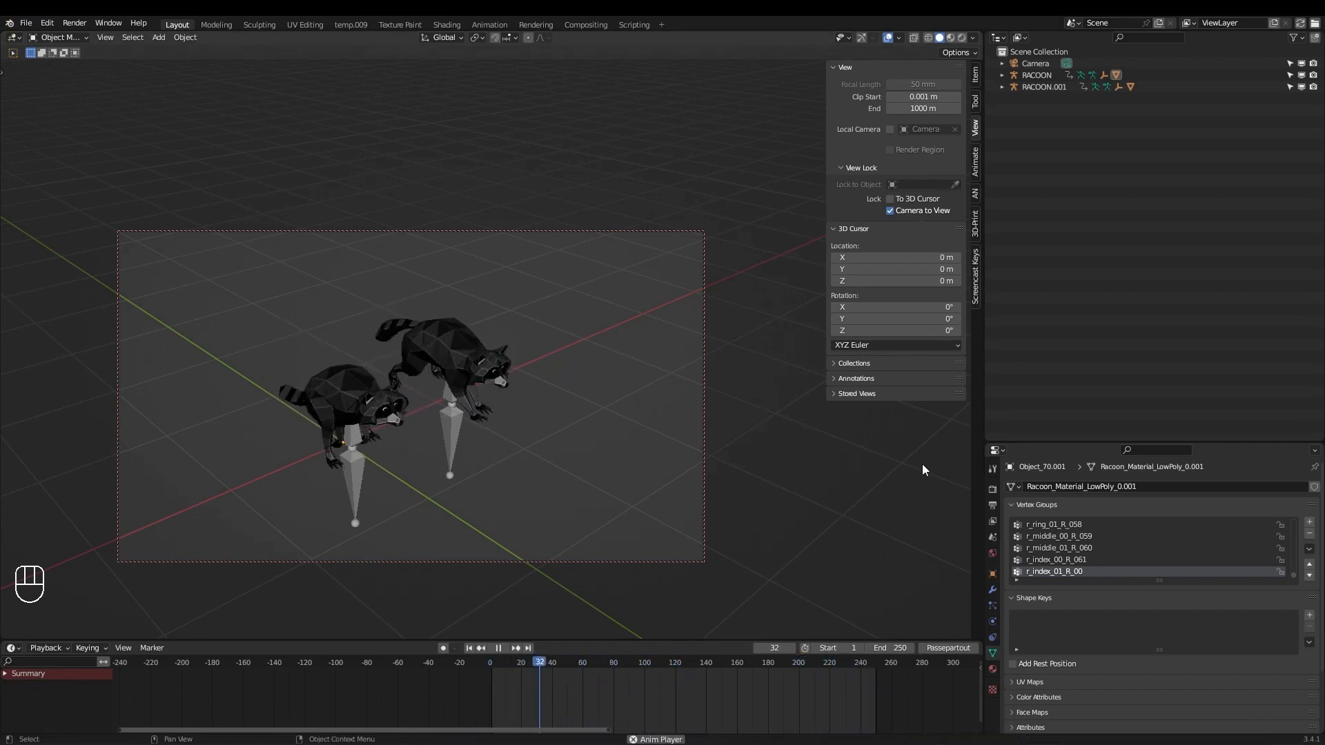
pyautogui.click(890, 211)
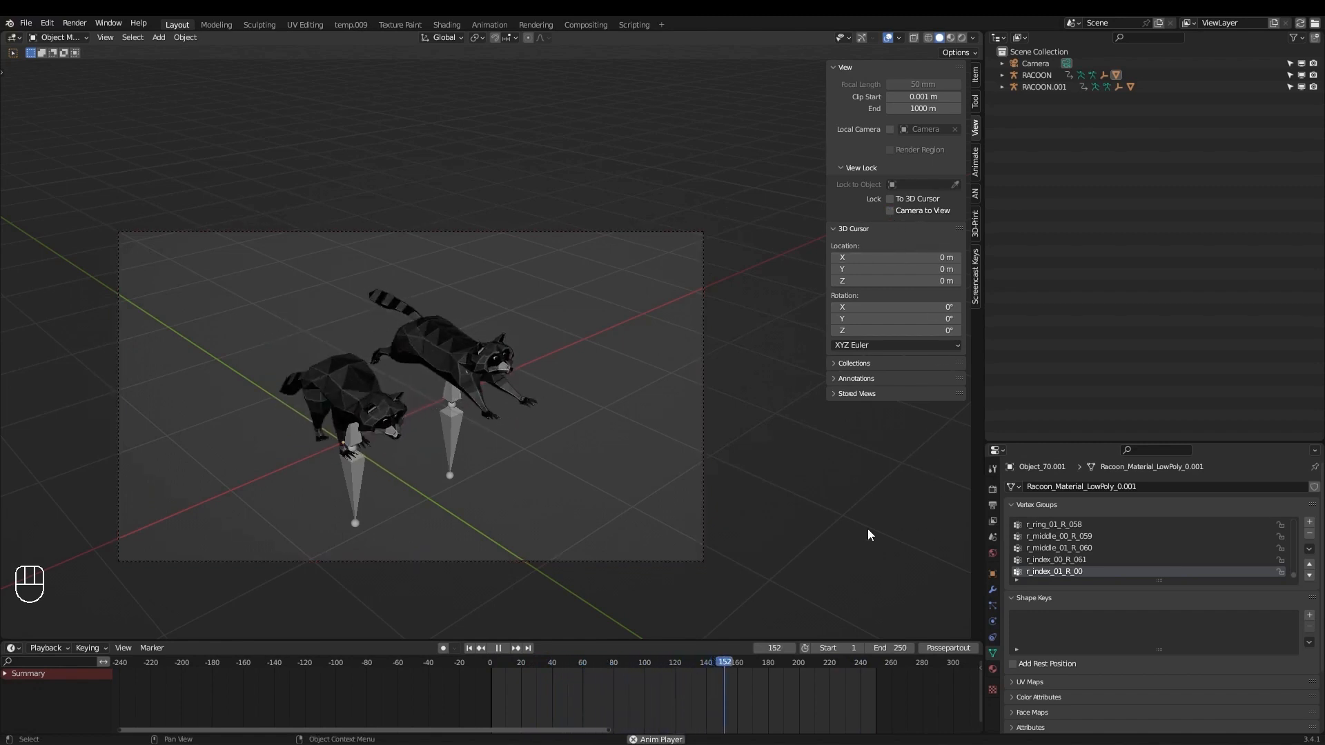
# Enable the camera's passepartout at 1.000 opacity and stop the playback.
pyautogui.click(958, 651)
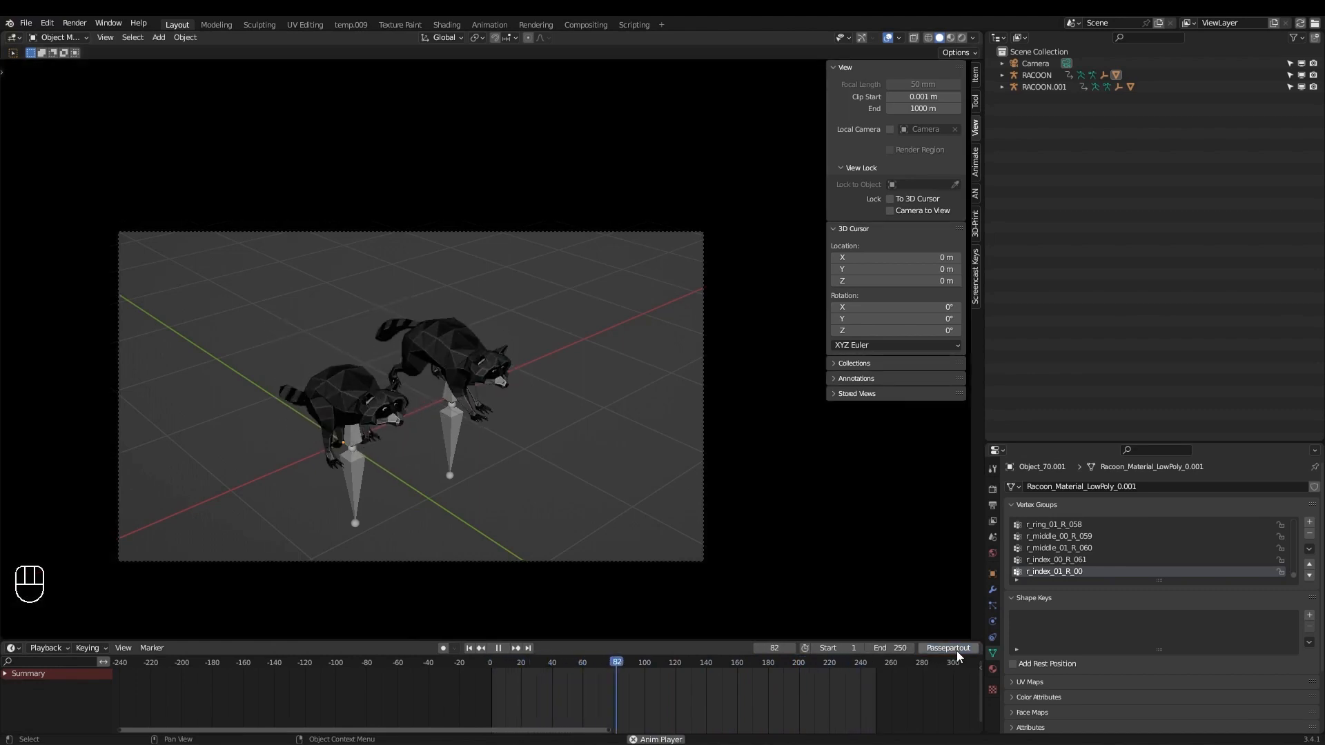
pyautogui.click(1033, 64)
pyautogui.click(1023, 675)
pyautogui.scroll(-5, 1027, 674)
pyautogui.moveTo(1285, 593)
pyautogui.mouseDown()
pyautogui.moveTo(1225, 593)
pyautogui.moveTo(1302, 593)
pyautogui.mouseUp()
pyautogui.press('space')
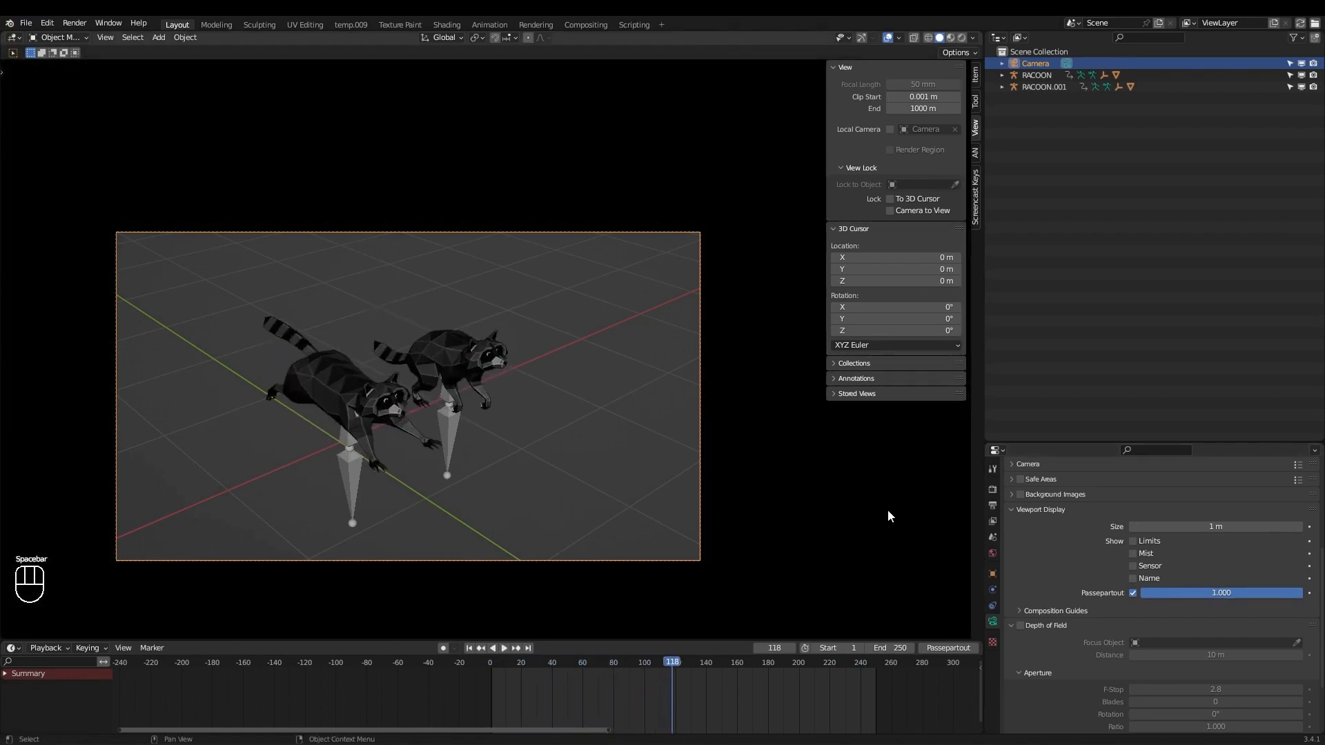
# Select both raccoon armatures and change their viewport display type to Stick together.
pyautogui.click(450, 426)
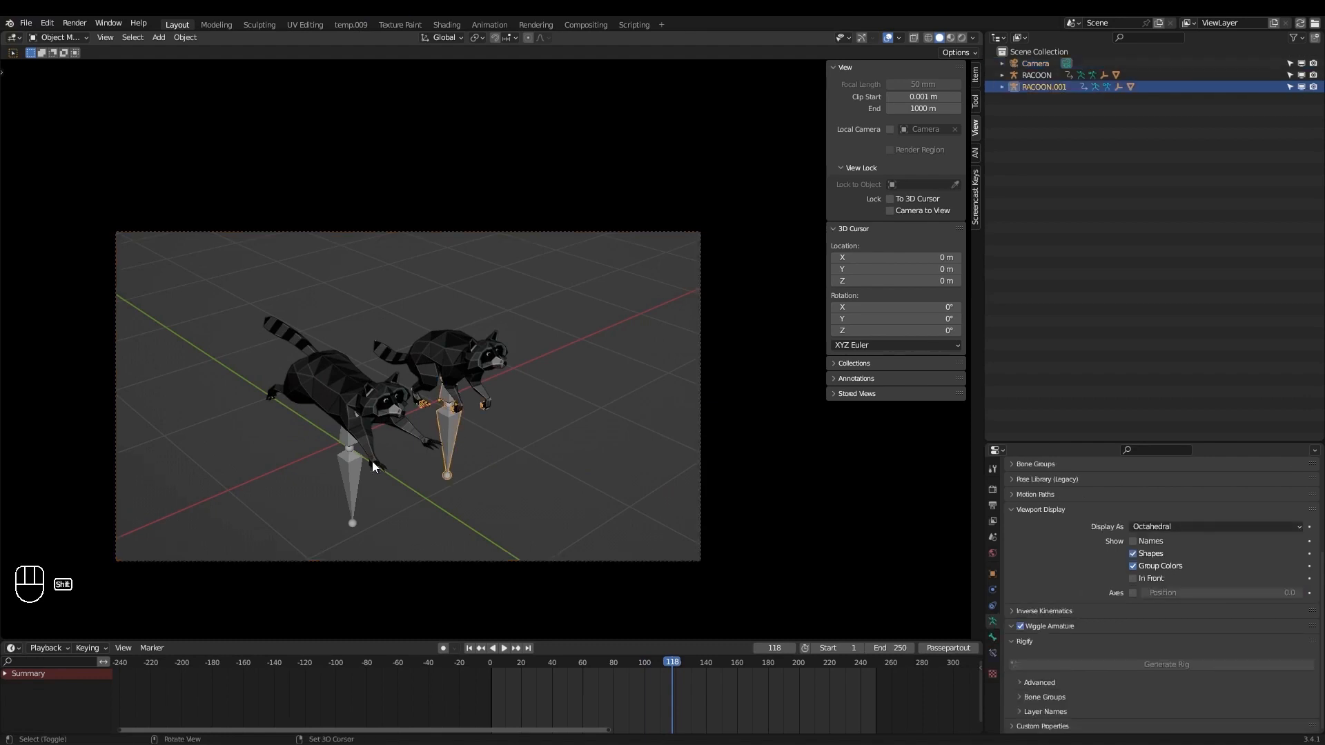
pyautogui.keyDown('shift'); pyautogui.click(352, 461); pyautogui.keyUp('shift')
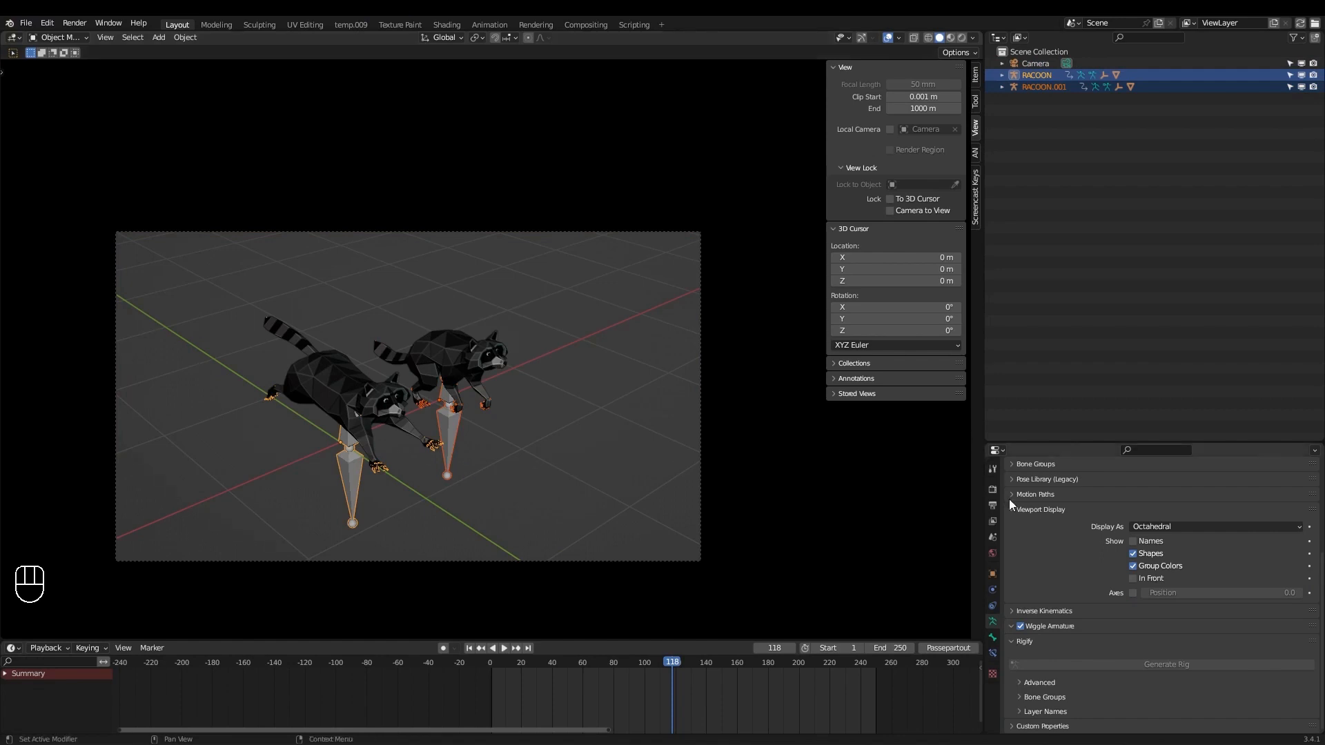
pyautogui.click(992, 624)
pyautogui.press('alt')
pyautogui.keyDown('alt'); pyautogui.click(1146, 526); pyautogui.keyUp('alt')
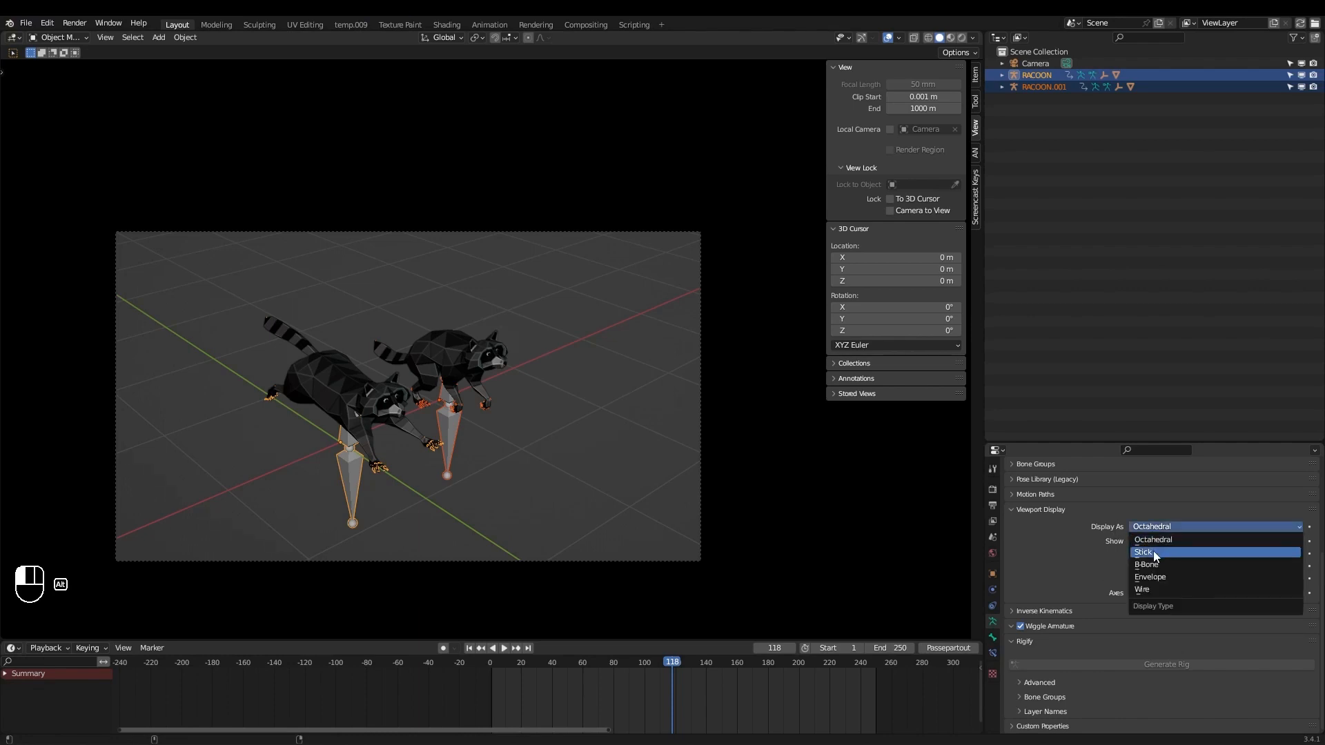
pyautogui.keyDown('alt'); pyautogui.click(1151, 551); pyautogui.keyUp('alt')
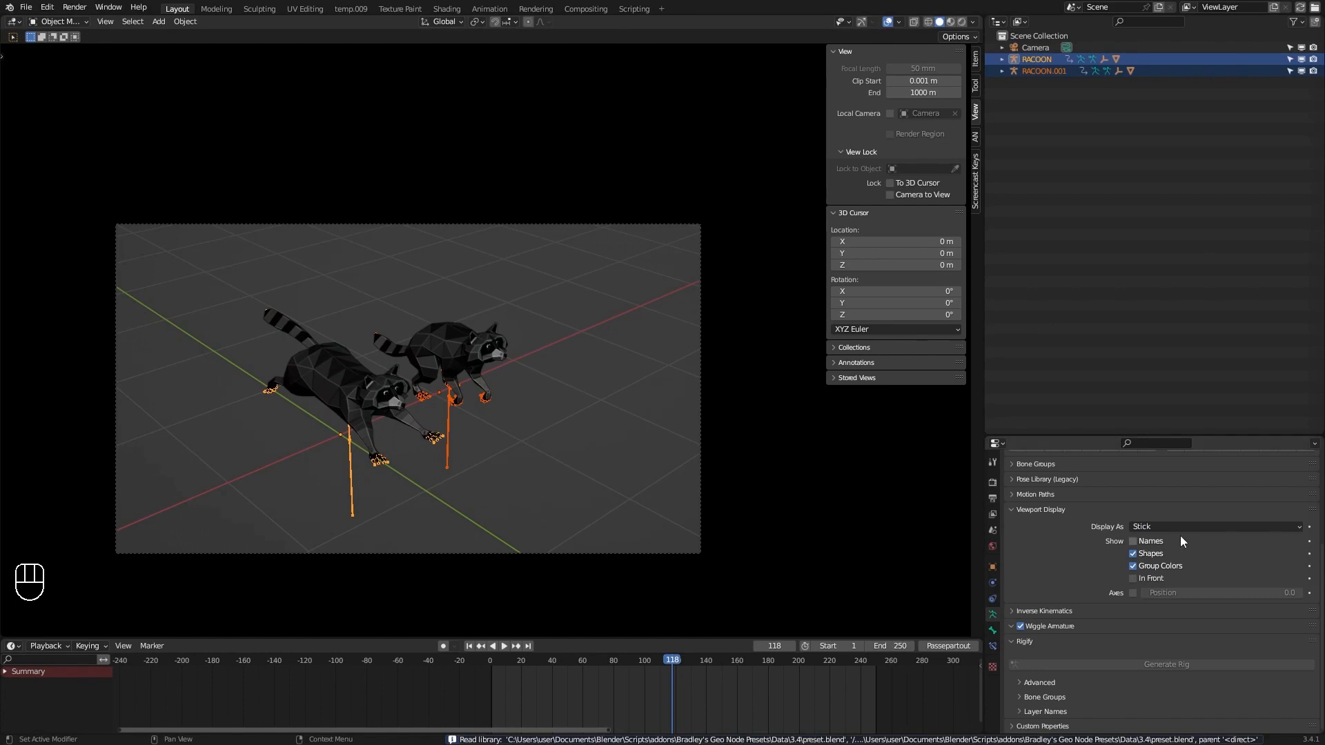
# Hide the overlays and add a ground plane scaled up about 7.4 times to fill the camera frame.
pyautogui.click(890, 22)
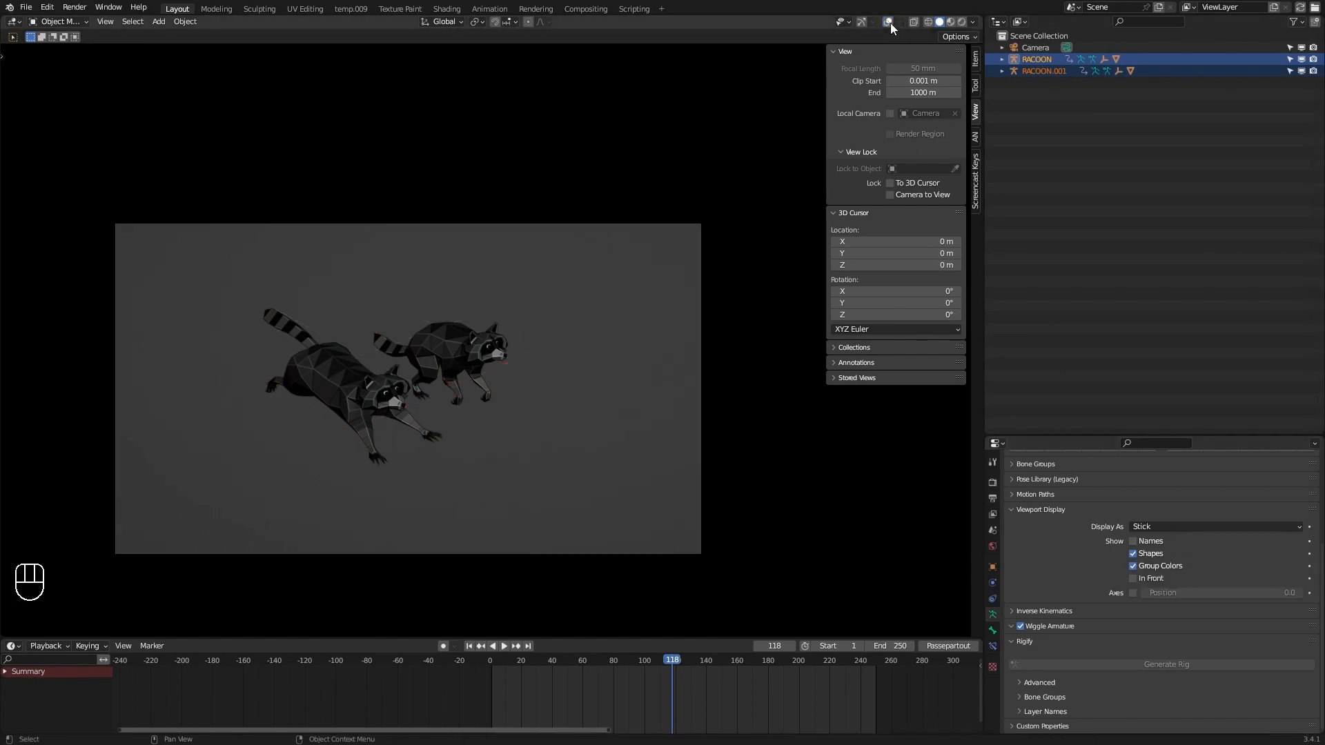
pyautogui.keyDown('shift'); pyautogui.moveTo(644, 344); pyautogui.dragTo(688, 322, button='middle'); pyautogui.keyUp('shift')
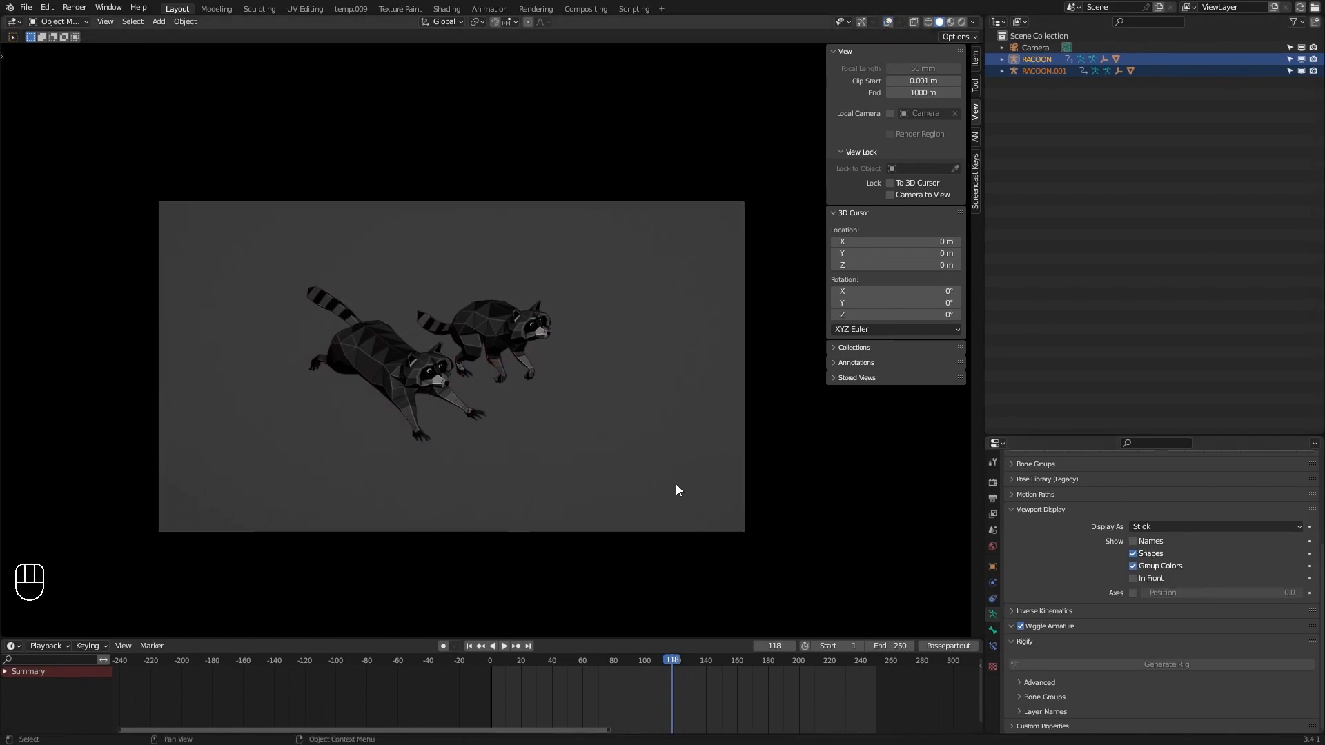
pyautogui.hotkey('shift', 'a')
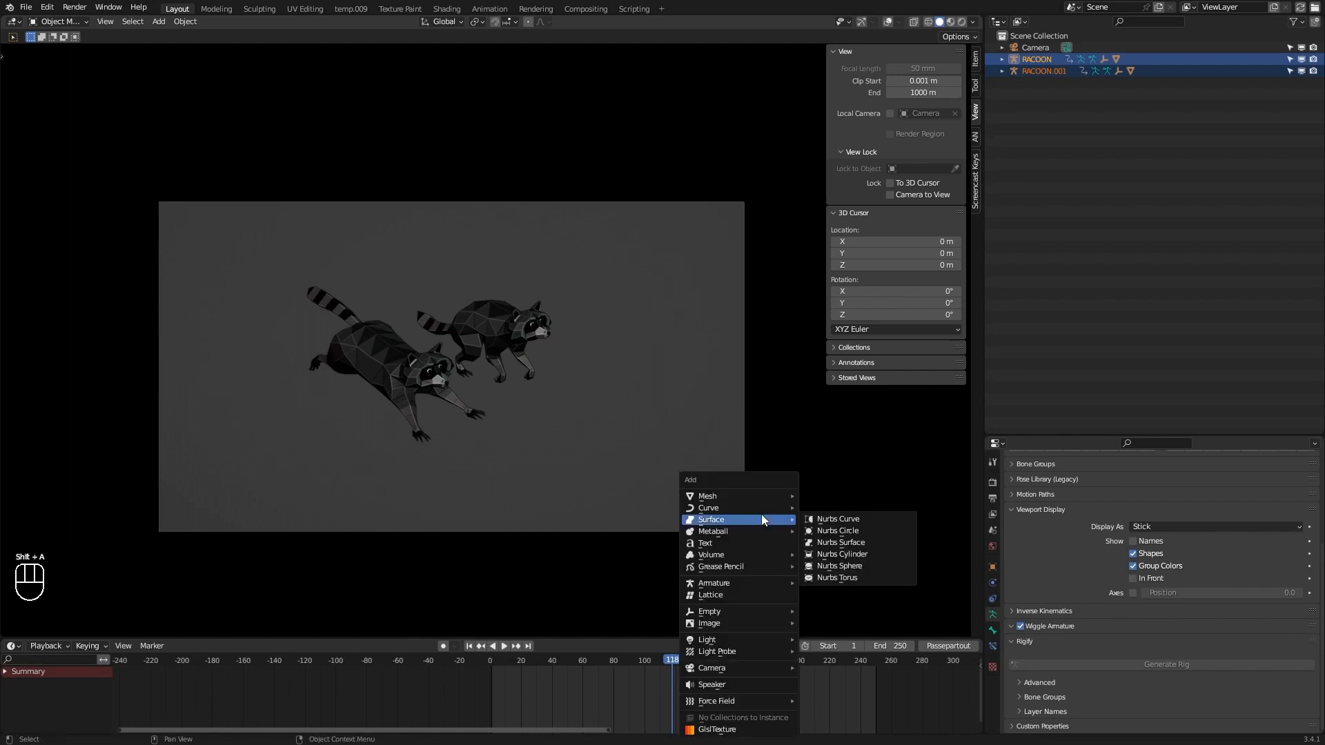
pyautogui.moveTo(755, 494)
pyautogui.click(849, 499)
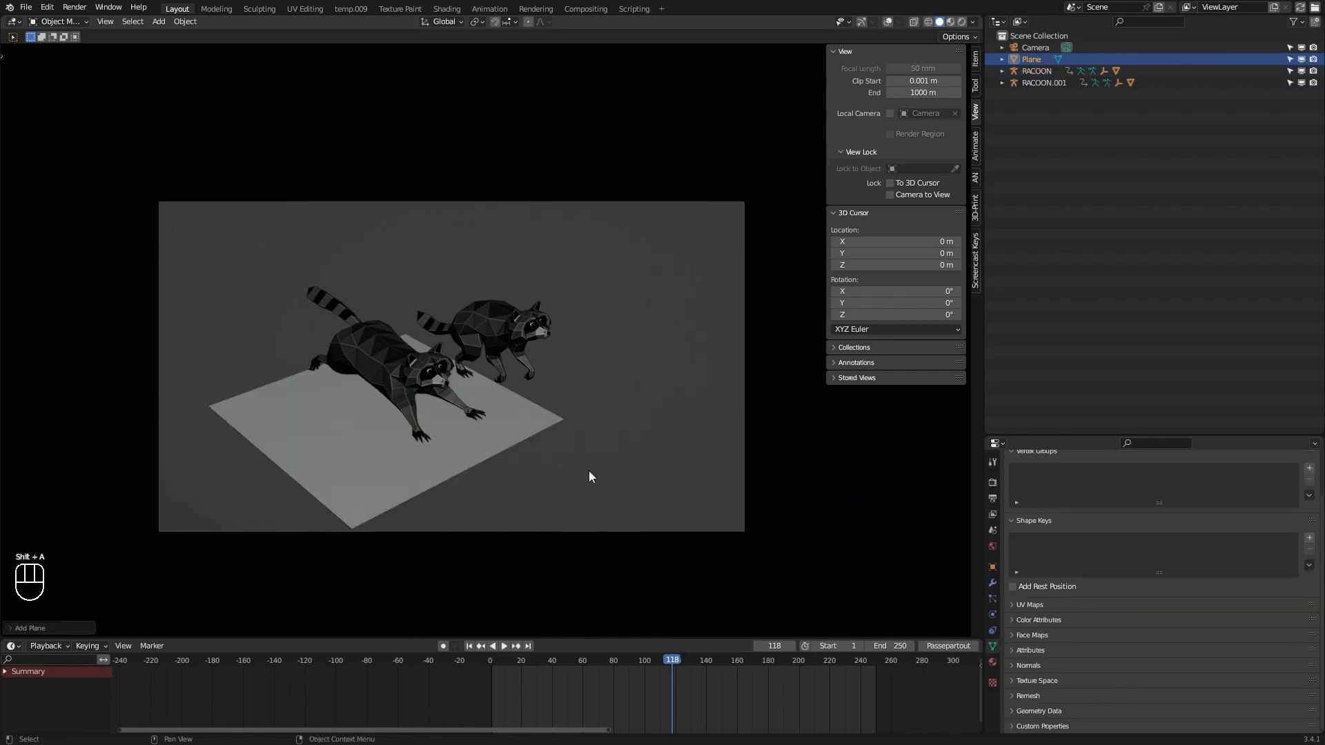
pyautogui.press('s')
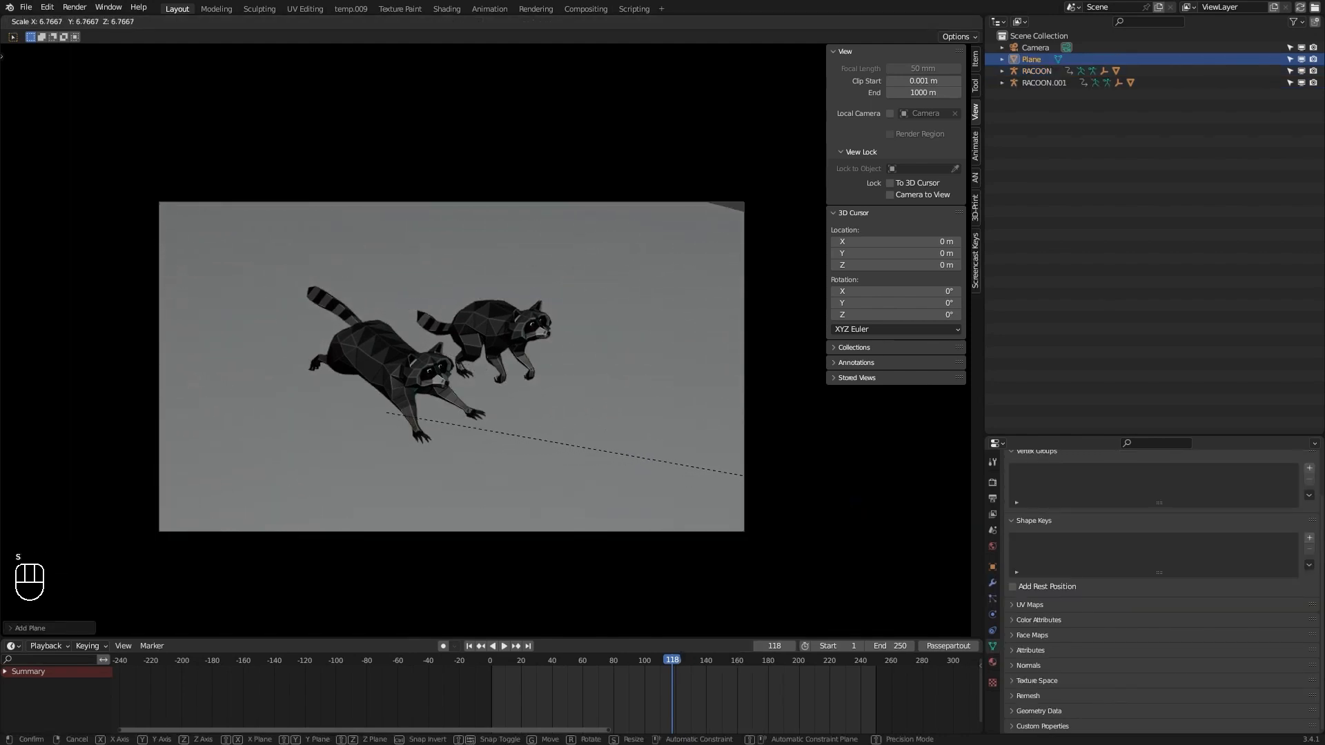
pyautogui.click(774, 480)
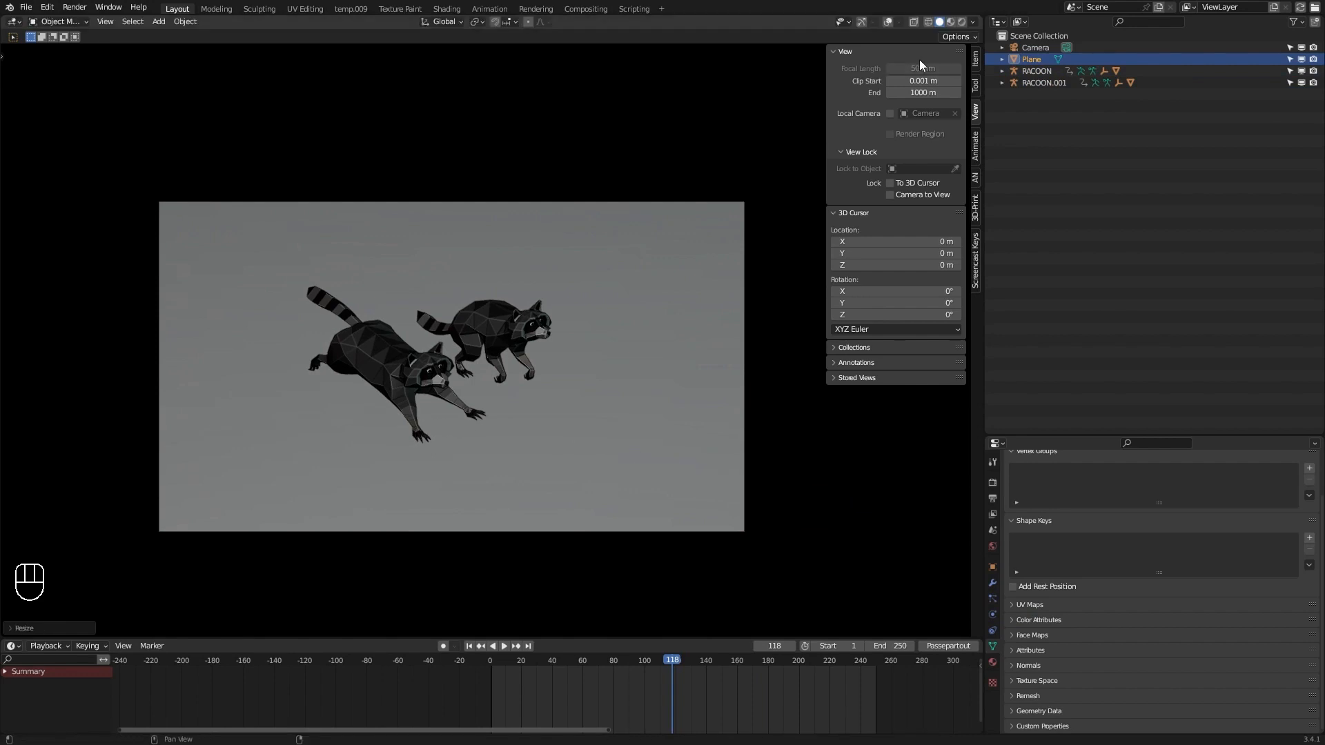
# Split the 3D viewport into two side-by-side views, hide the new view's sidebar, and reposition the camera frames.
pyautogui.moveTo(6, 18); pyautogui.dragTo(373, 159)
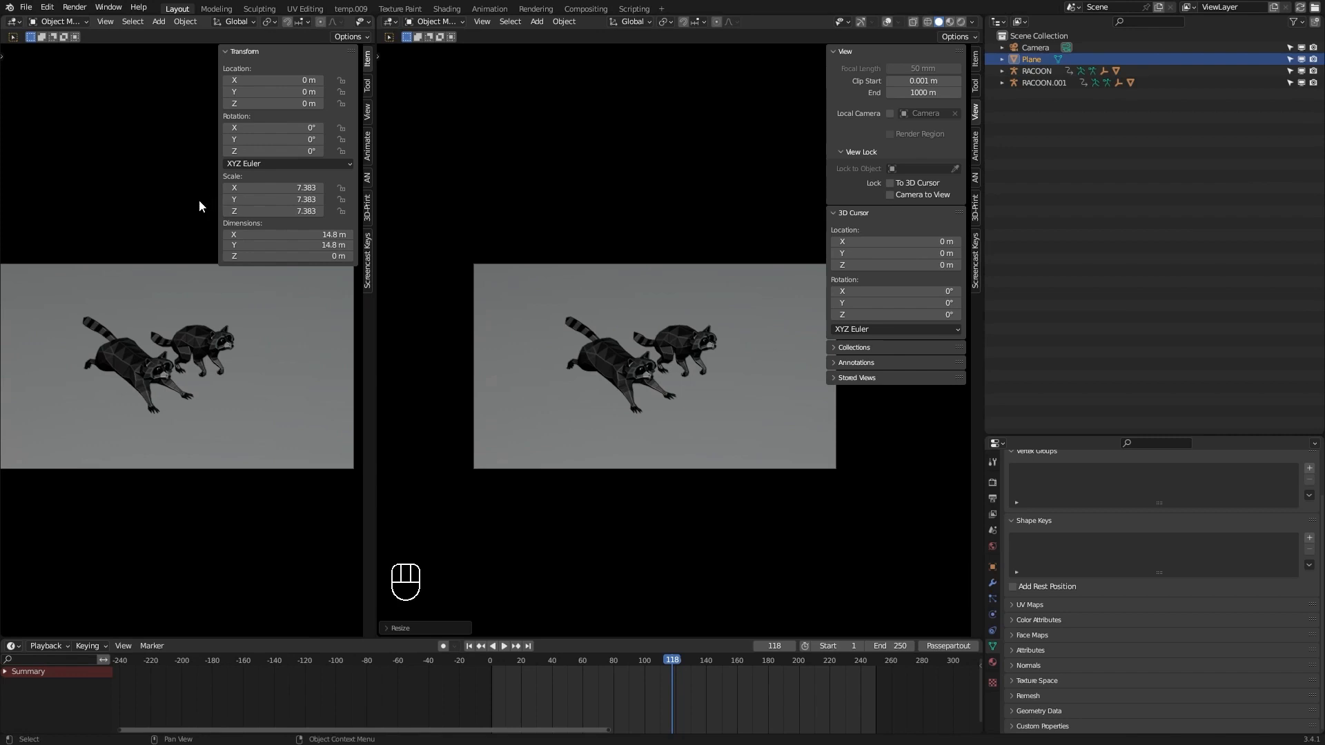
pyautogui.press('n')
pyautogui.keyDown('shift'); pyautogui.moveTo(164, 229); pyautogui.dragTo(198, 107, button='middle'); pyautogui.keyUp('shift')
pyautogui.keyDown('shift'); pyautogui.moveTo(567, 264); pyautogui.dragTo(546, 245, button='middle'); pyautogui.keyUp('shift')
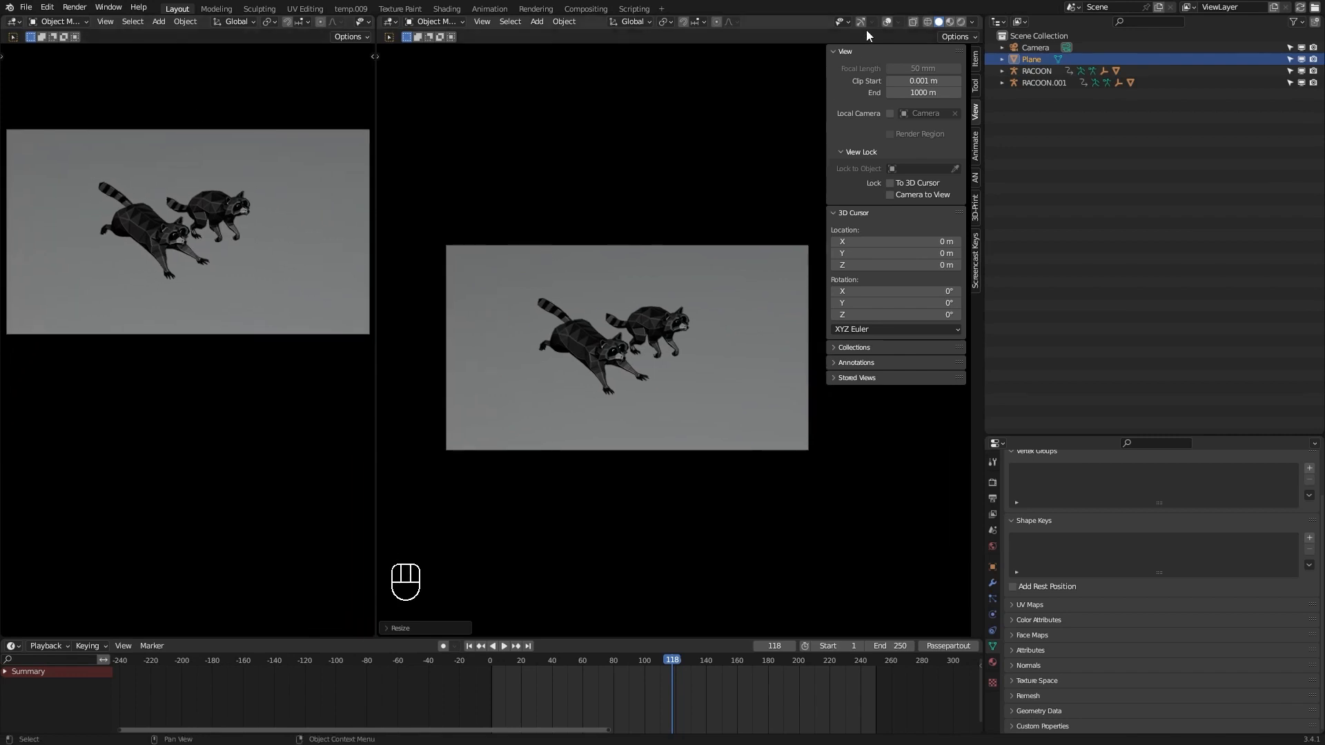
# Show the second view's overlays, turn that view into a Shader Editor, and create a new material for the ground plane.
pyautogui.click(888, 22)
pyautogui.keyDown('shift'); pyautogui.moveTo(667, 320); pyautogui.dragTo(635, 312, button='middle'); pyautogui.keyUp('shift')
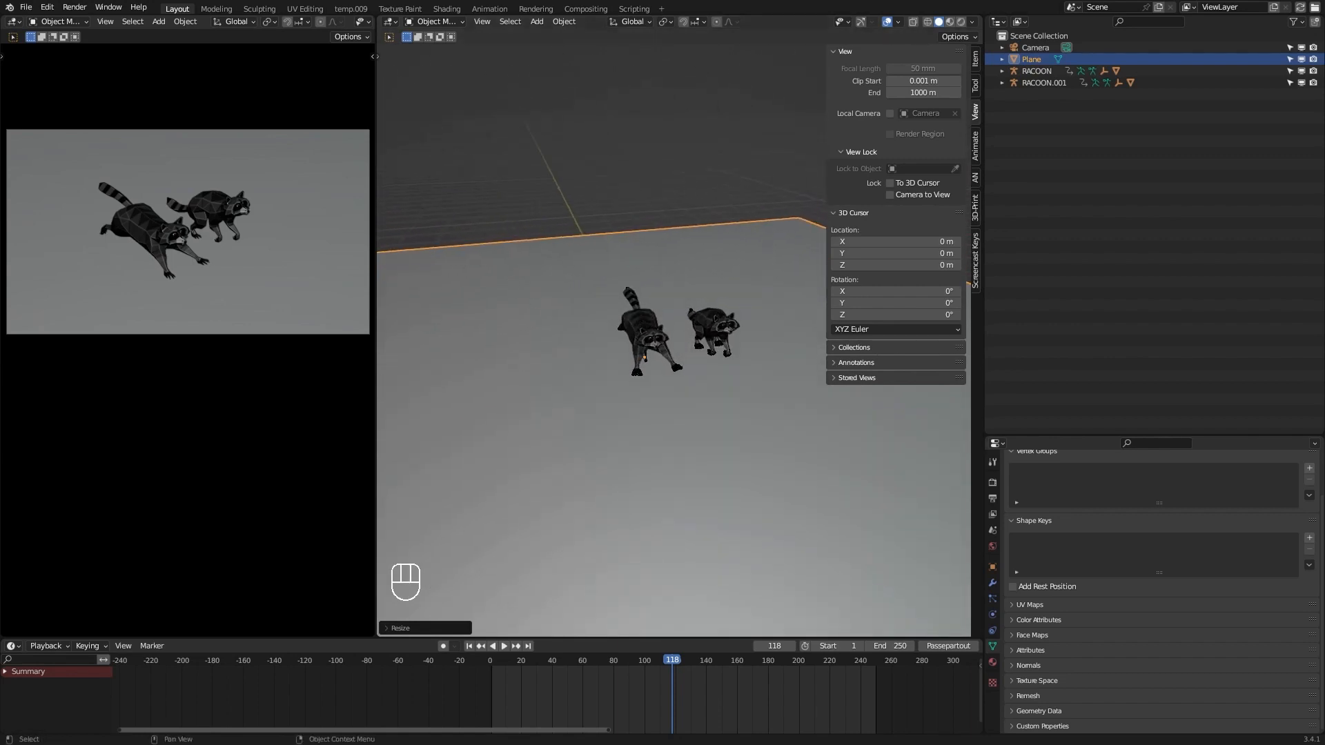
pyautogui.click(391, 21)
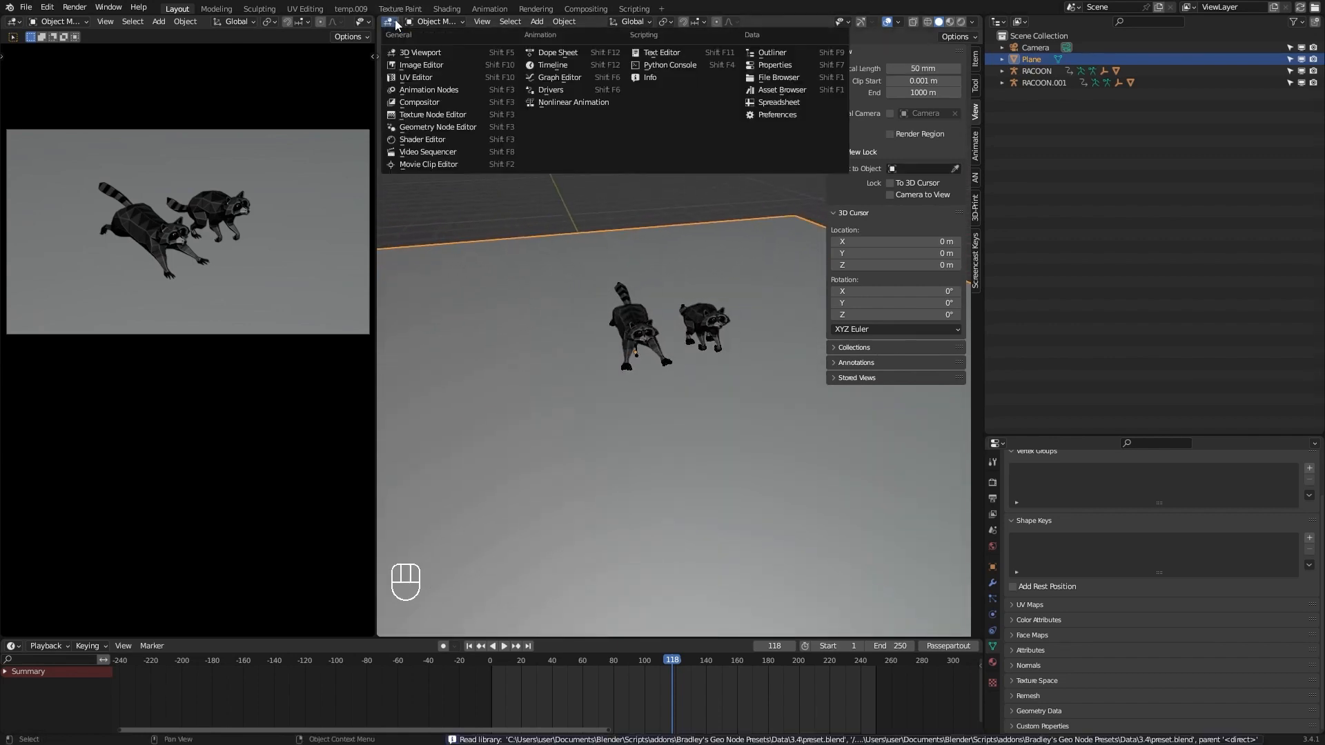
pyautogui.click(440, 139)
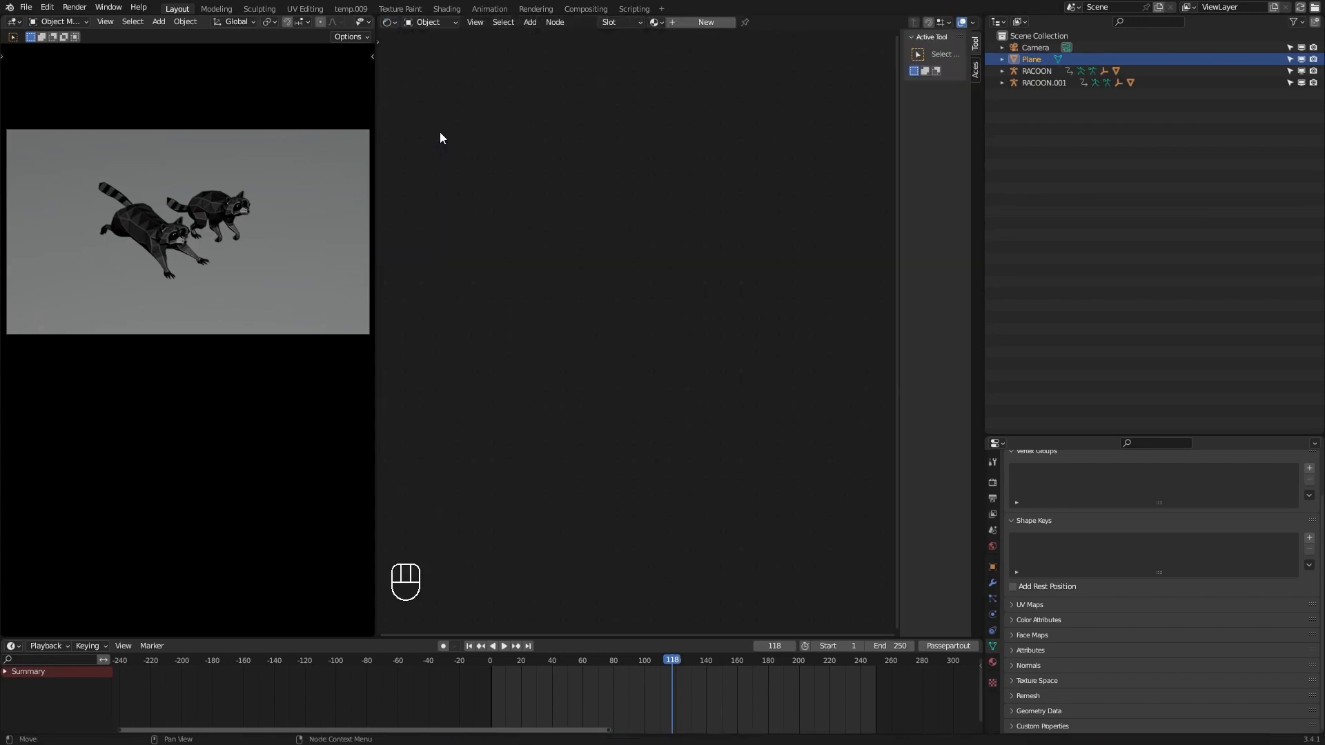
pyautogui.click(694, 23)
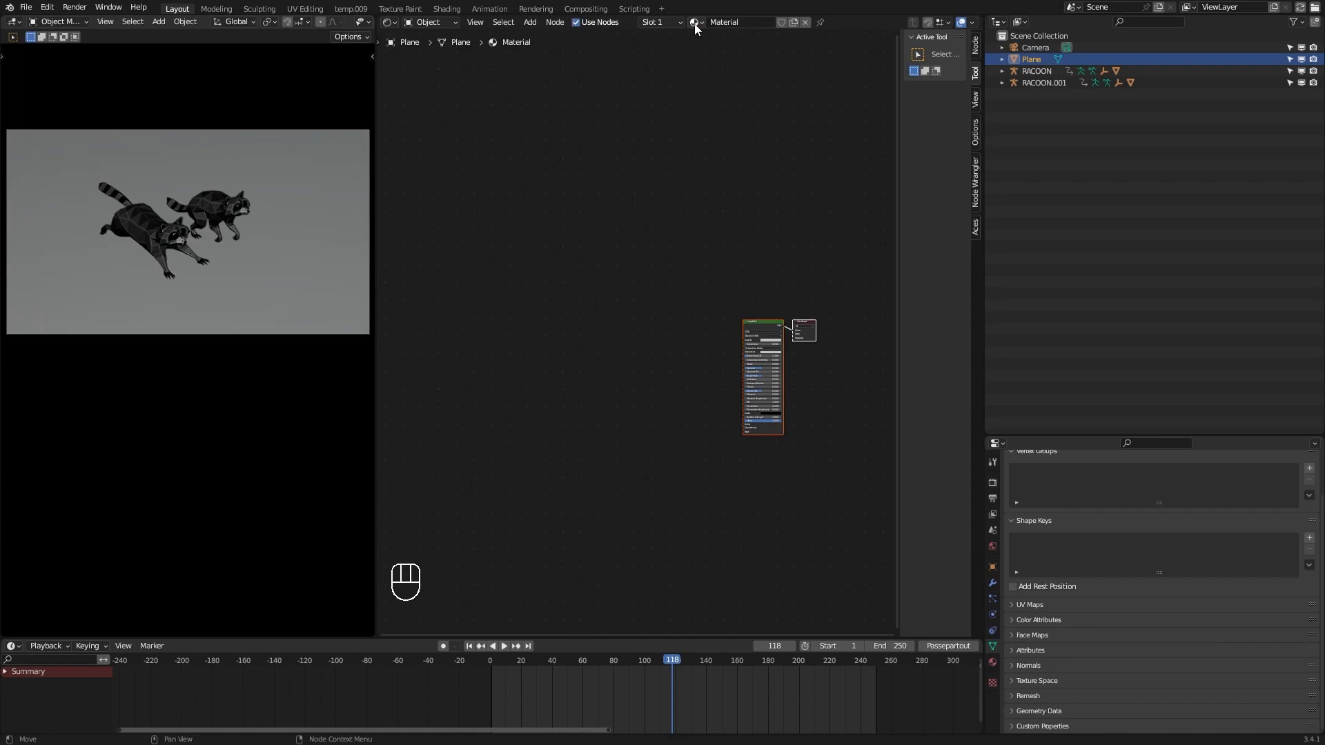
pyautogui.moveTo(694, 309); pyautogui.dragTo(490, 255, button='middle')
pyautogui.scroll(4, 536, 260)
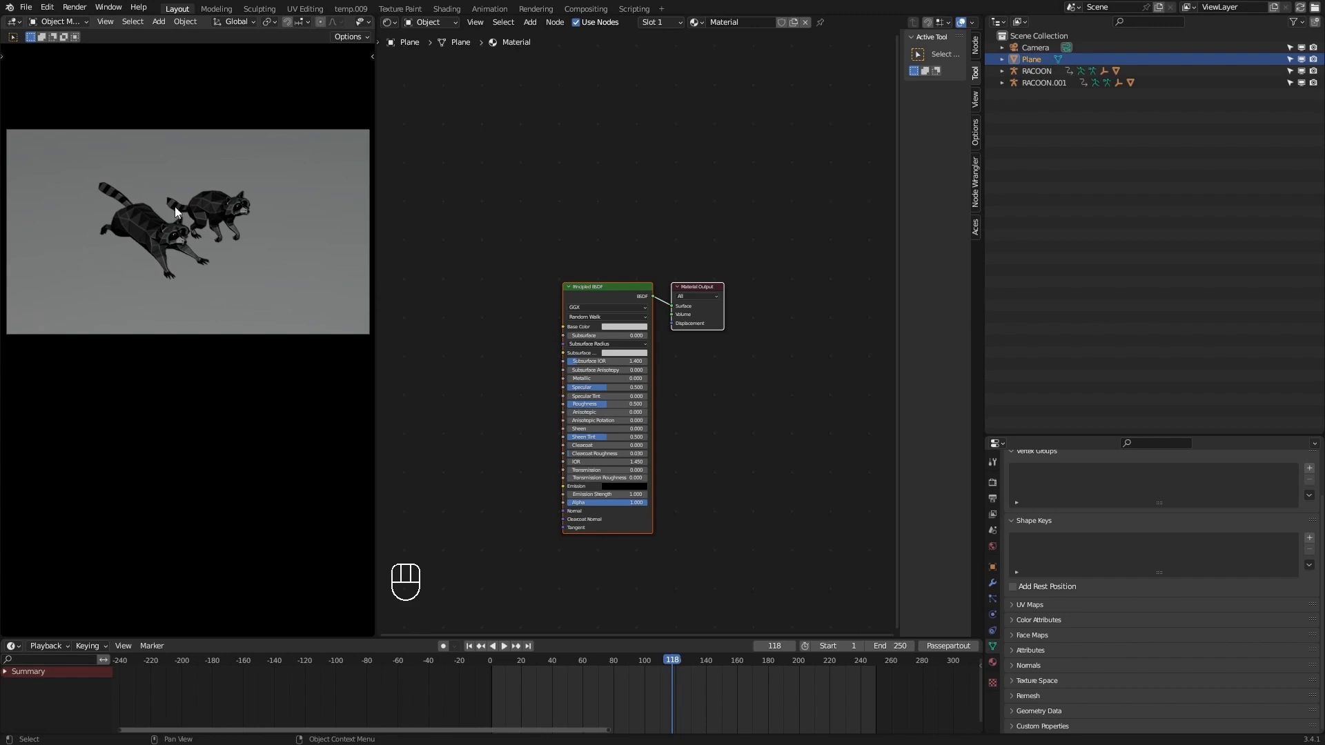
pyautogui.moveTo(524, 370); pyautogui.dragTo(556, 367, button='middle')
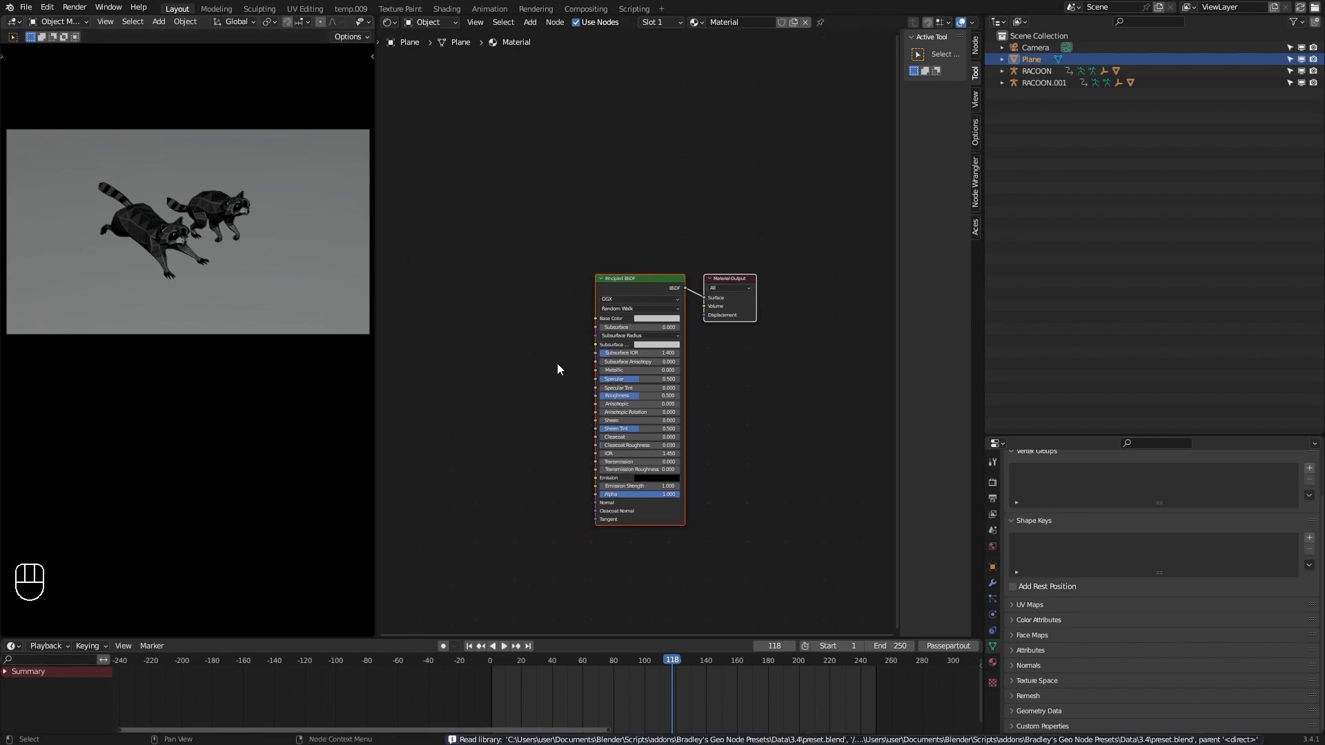
# Add a Noise Texture node beside the Principled BSDF in the plane's material.
pyautogui.hotkey('shift', 'a')
pyautogui.write('noise')
pyautogui.press('Return')
pyautogui.click(510, 252)
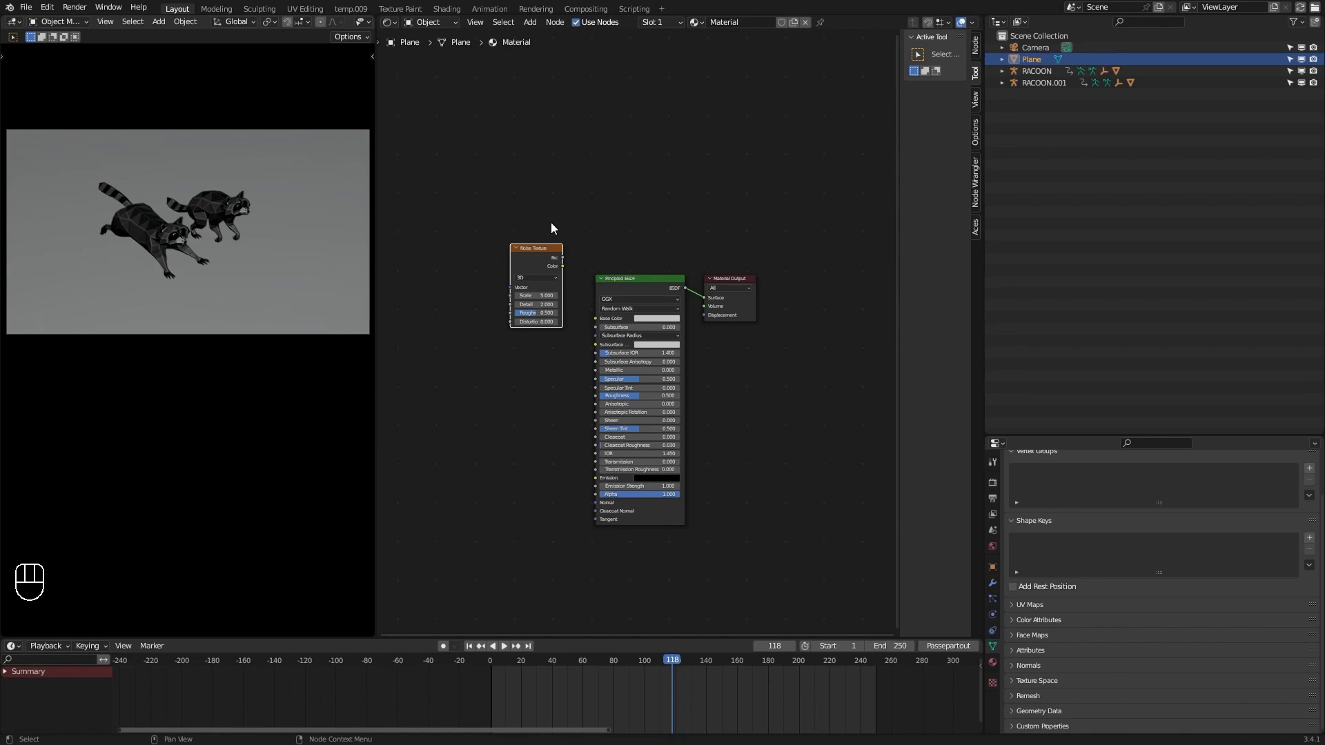
# Find the Node Wrangler add-on in the preferences and make sure it is enabled.
pyautogui.click(47, 7)
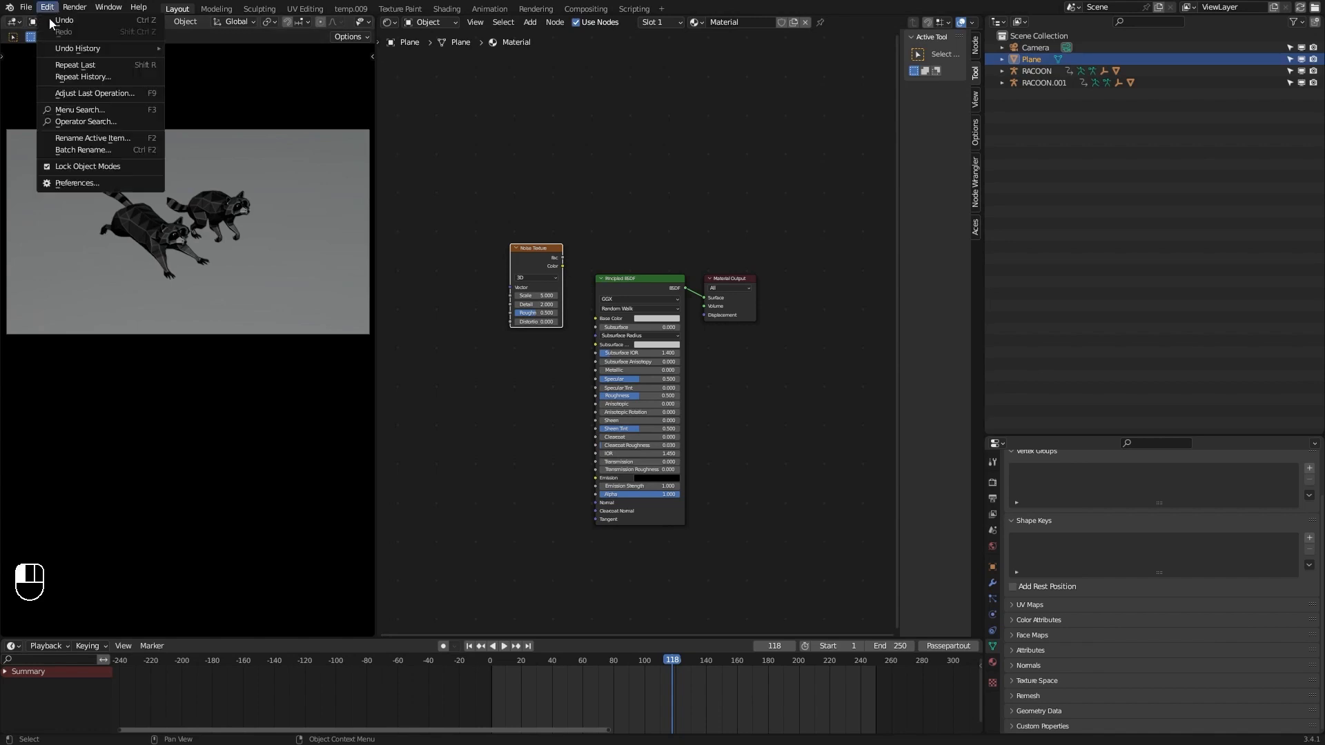
pyautogui.click(83, 183)
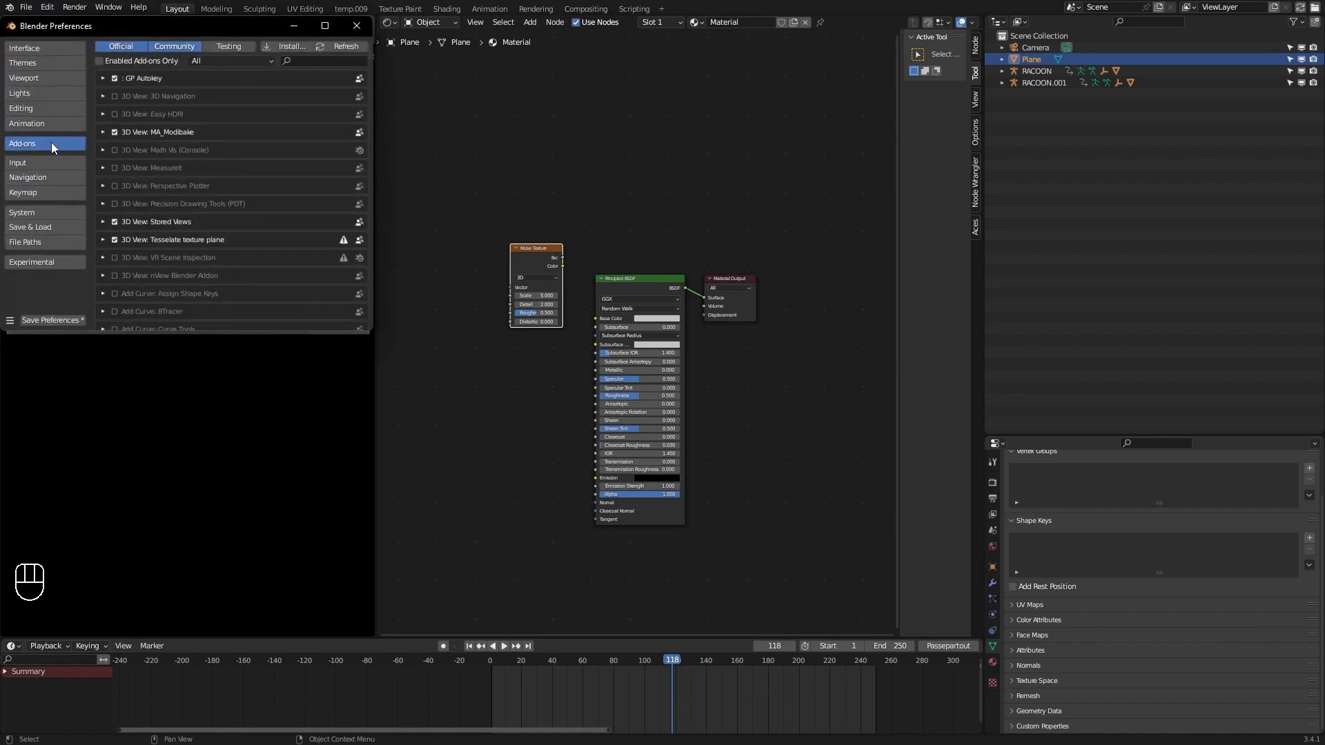
pyautogui.write('nos')
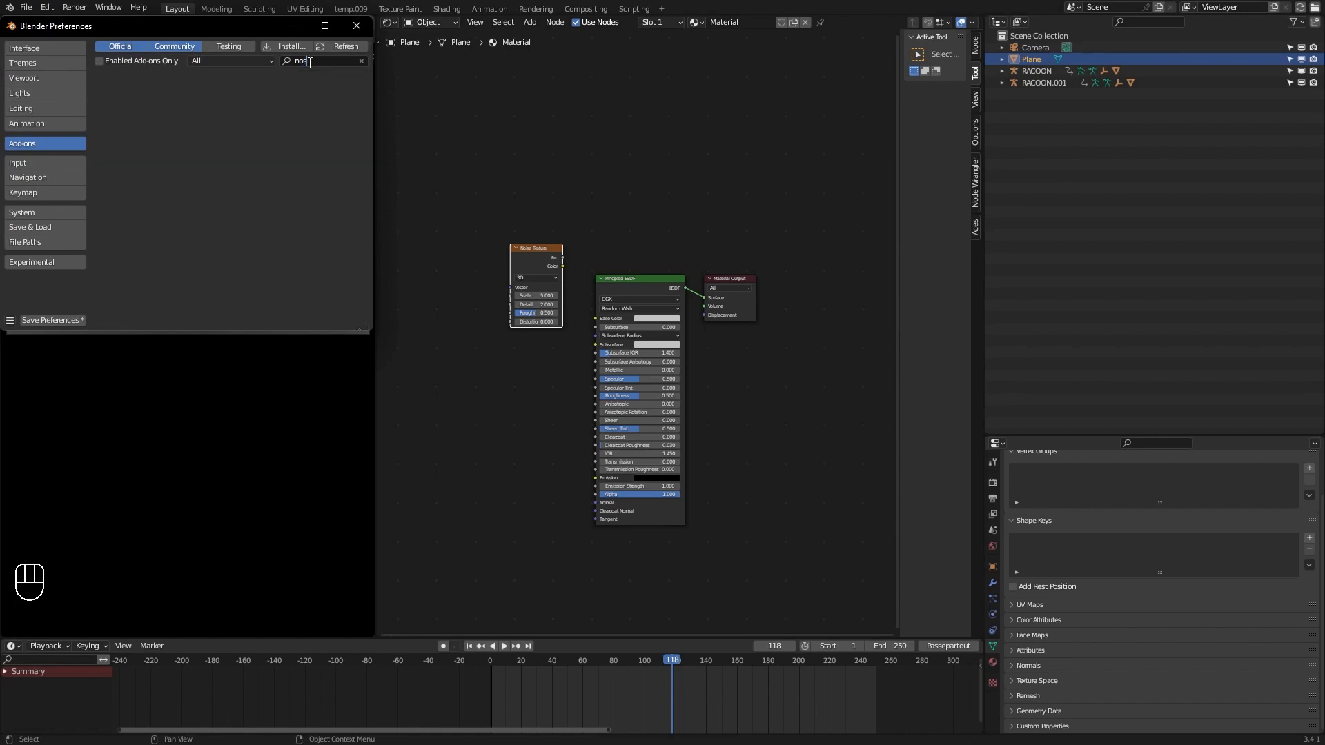
pyautogui.press('BackSpace')
pyautogui.write('de')
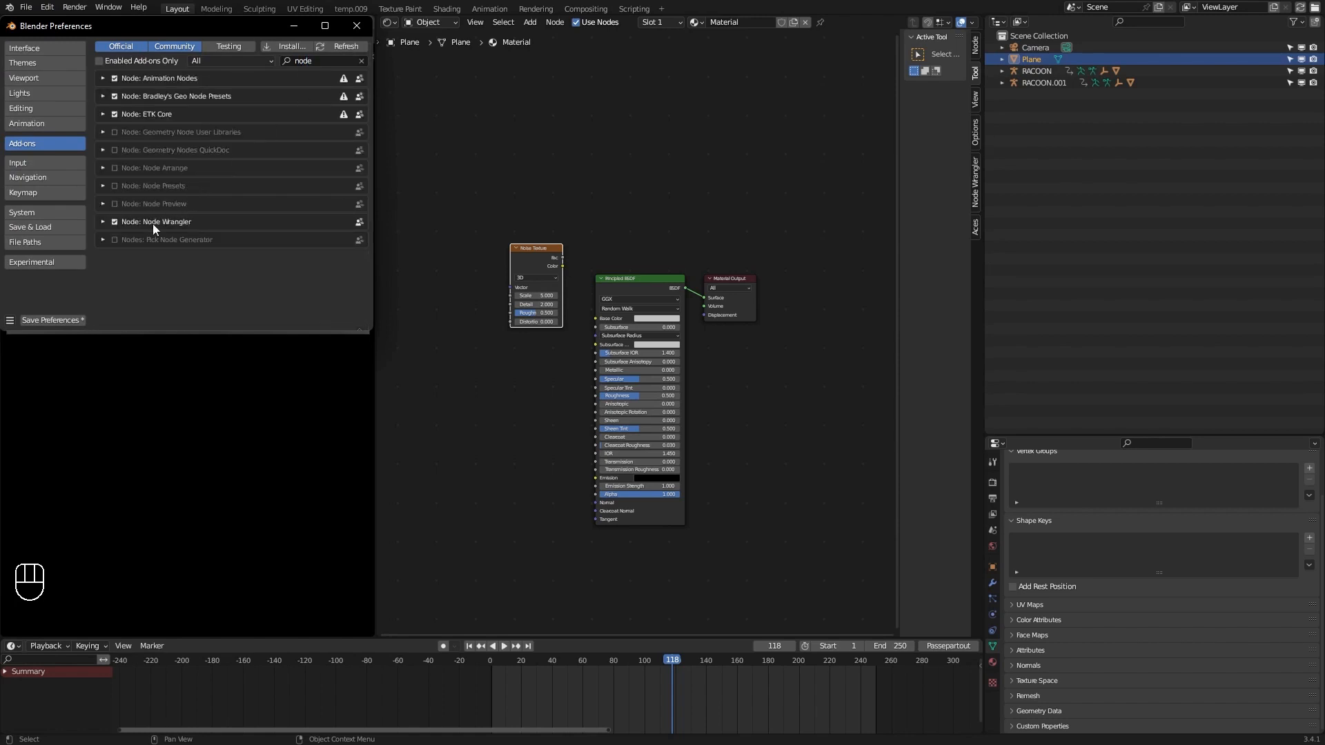
pyautogui.click(113, 225)
pyautogui.click(113, 225)
pyautogui.click(358, 27)
pyautogui.moveTo(616, 252); pyautogui.dragTo(626, 261, button='middle')
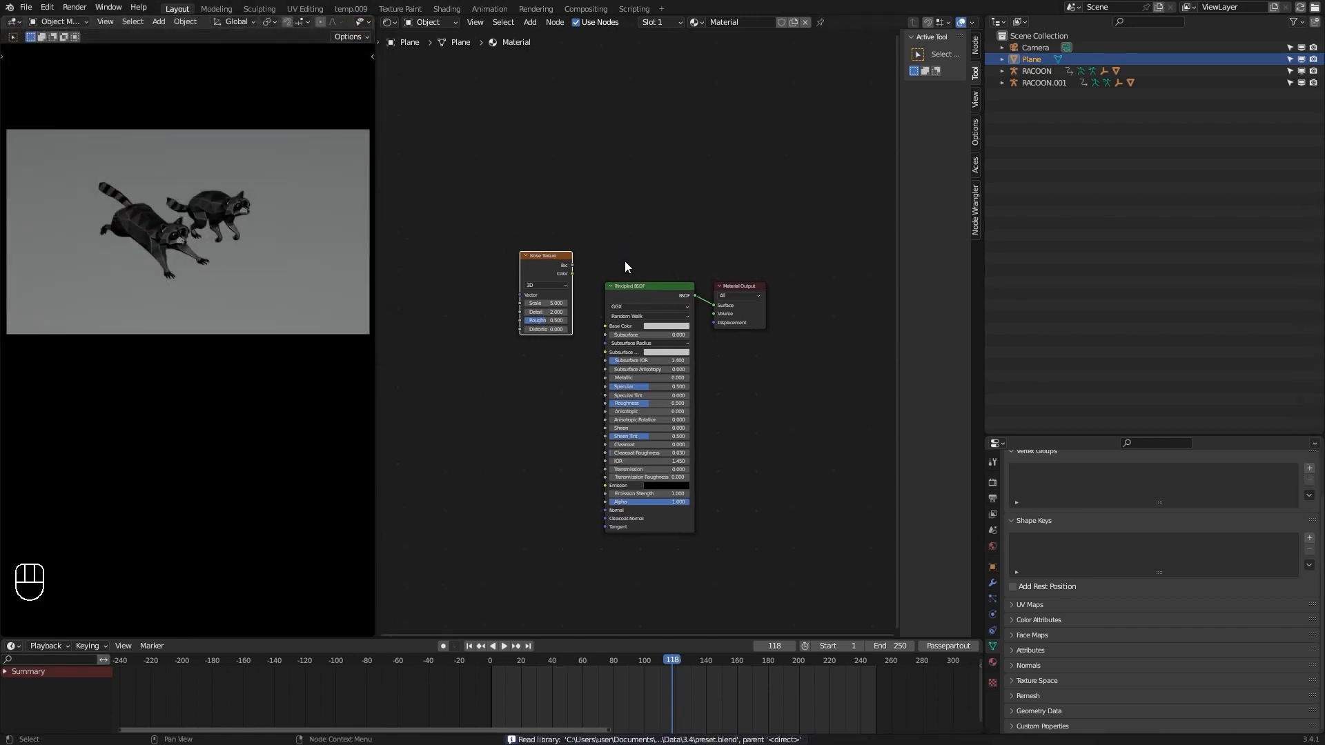
# Connect the Noise Texture to the Material Output, move the Principled BSDF out of the way, and insert a ColorRamp into the link.
pyautogui.keyDown('ctrl'); pyautogui.keyDown('shift'); pyautogui.click(545, 255); pyautogui.keyUp('shift'); pyautogui.keyUp('ctrl')
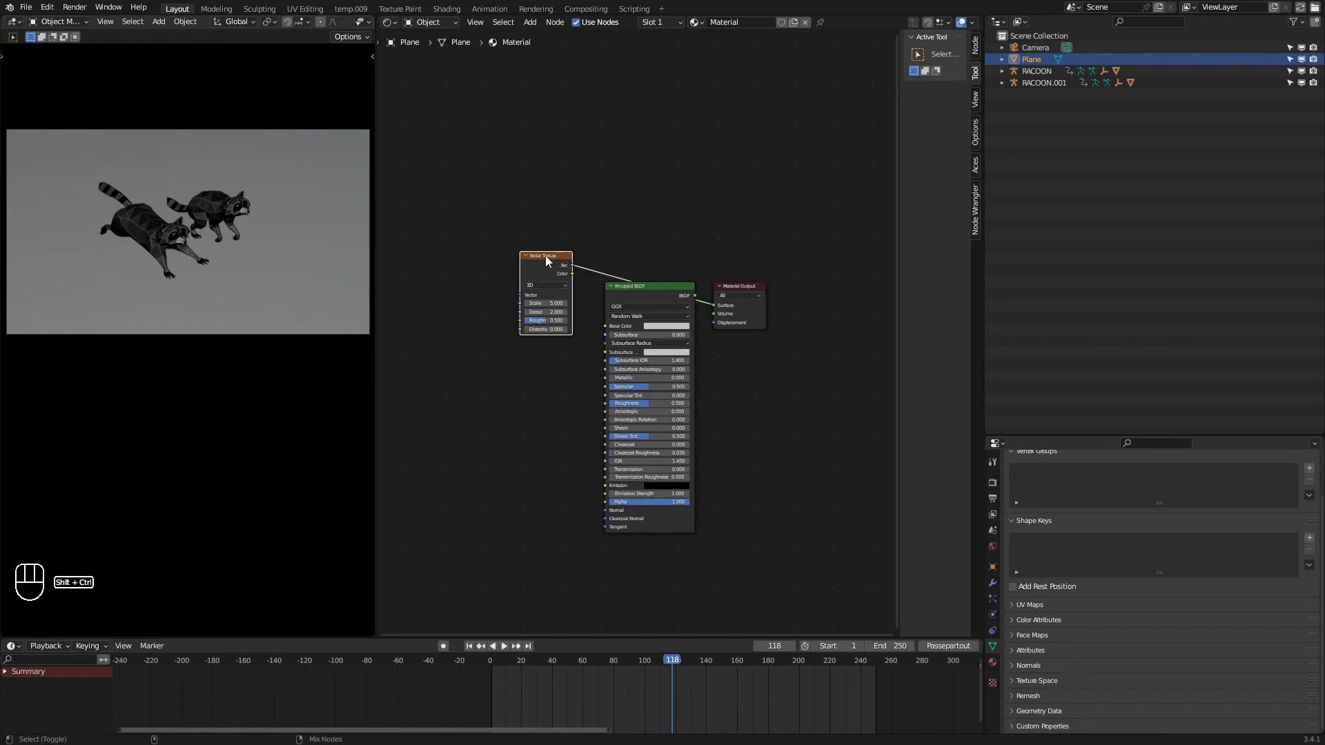
pyautogui.moveTo(641, 292); pyautogui.dragTo(639, 418)
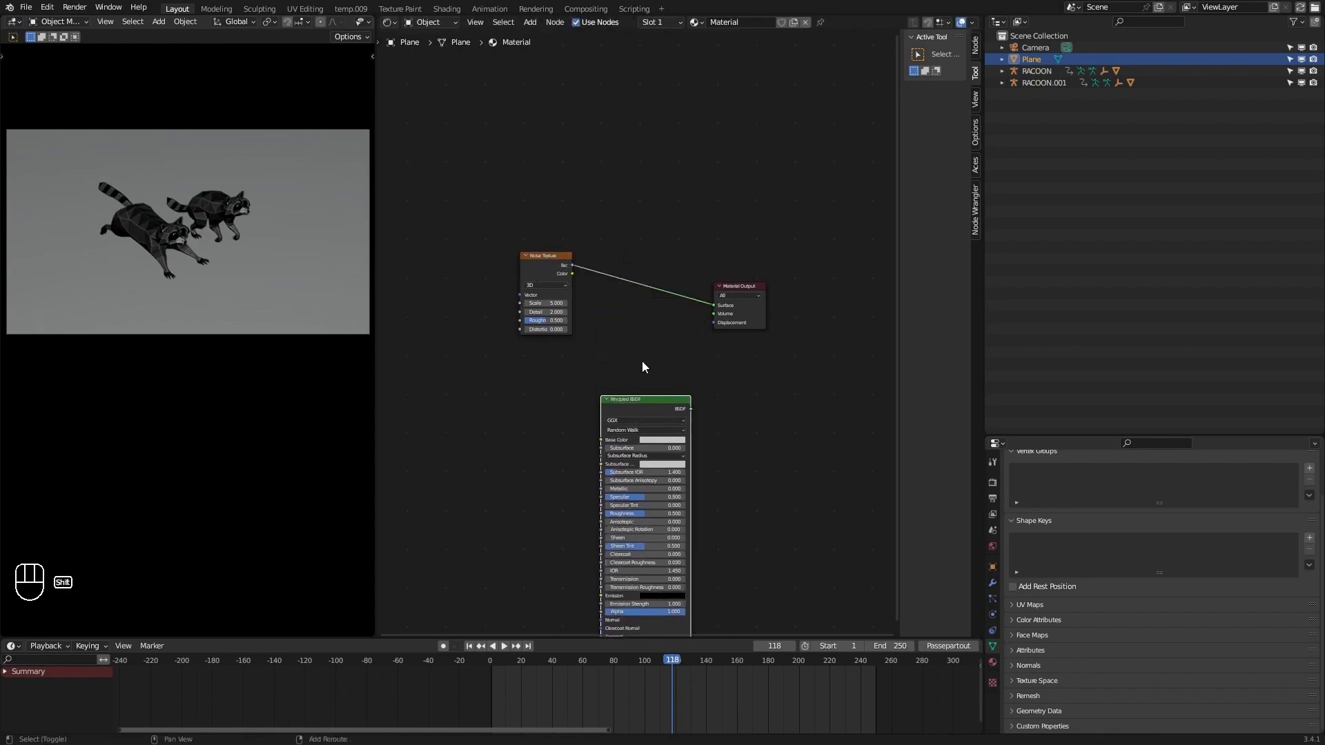
pyautogui.hotkey('shift', 'a')
pyautogui.write('color ramp')
pyautogui.press('Return')
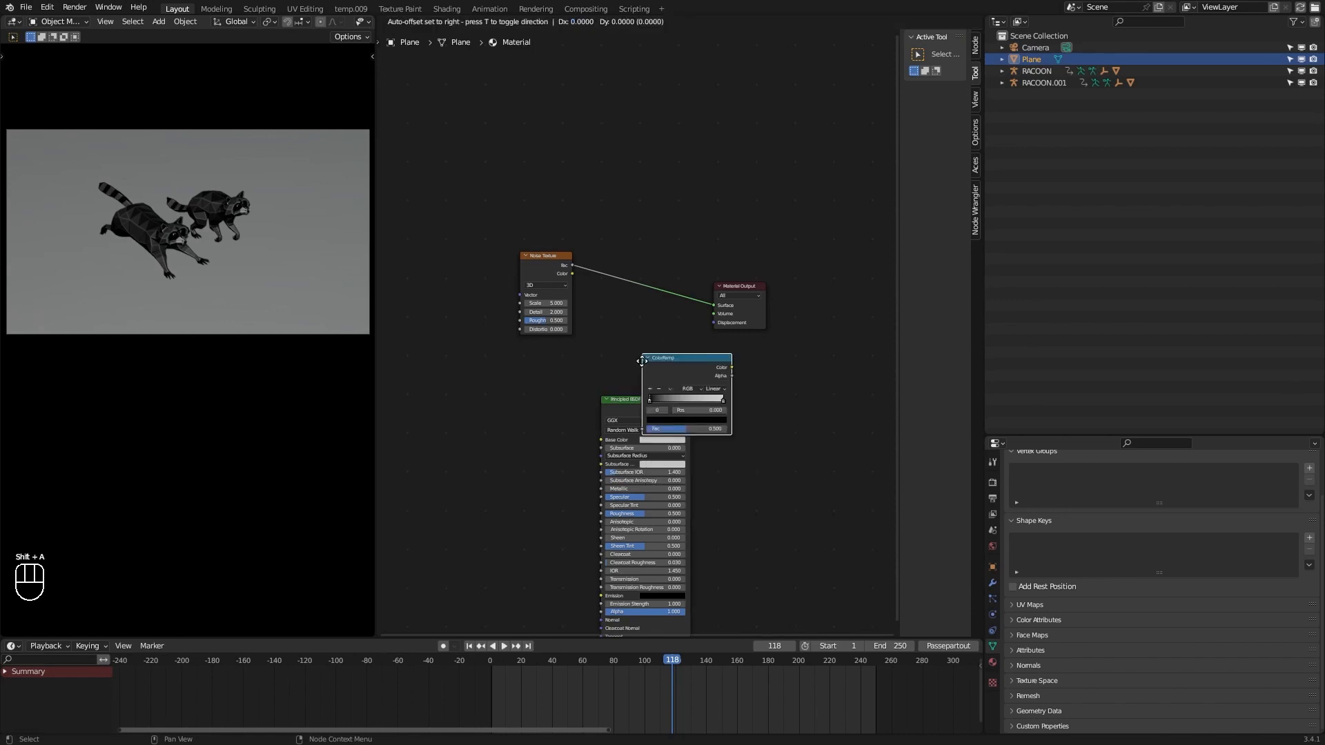
pyautogui.click(603, 265)
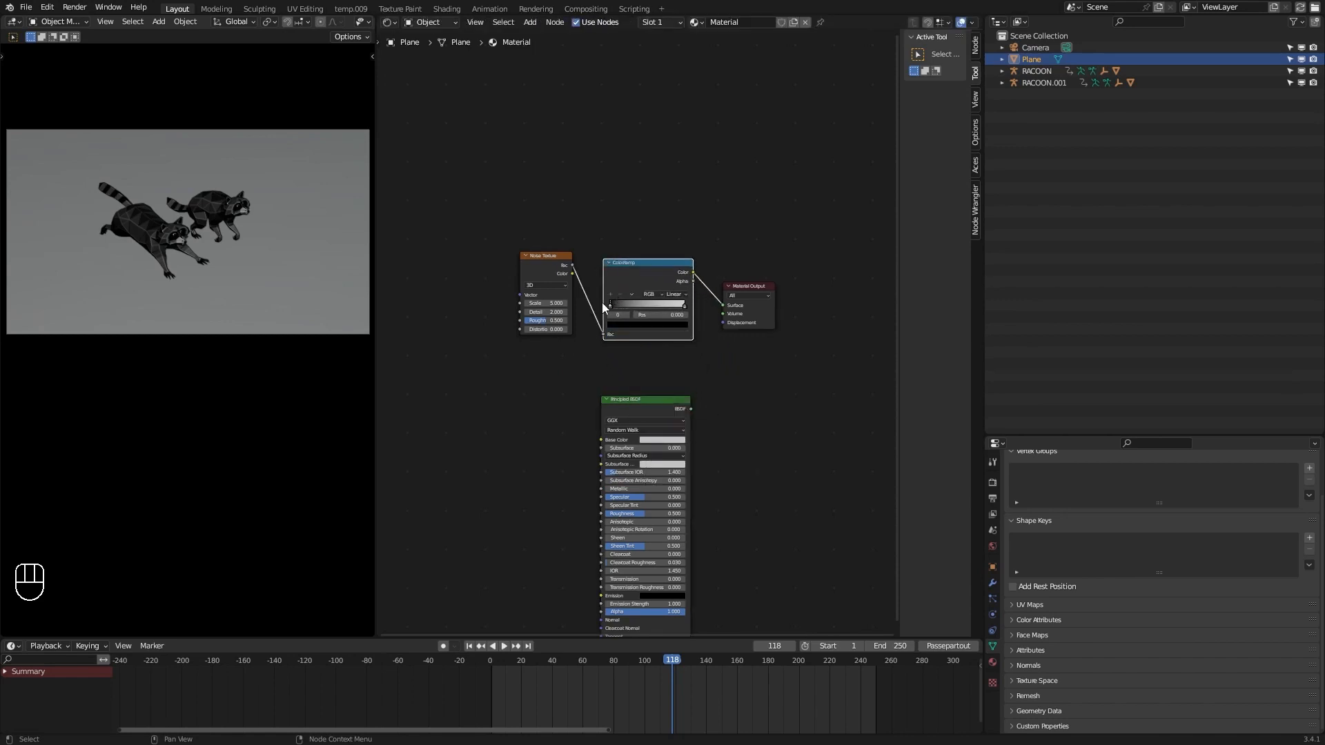
# Switch the camera view to Material Preview and tighten the ColorRamp stops for sharper contrast, with the white stop at 0.609.
pyautogui.scroll(-3, 352, 20)
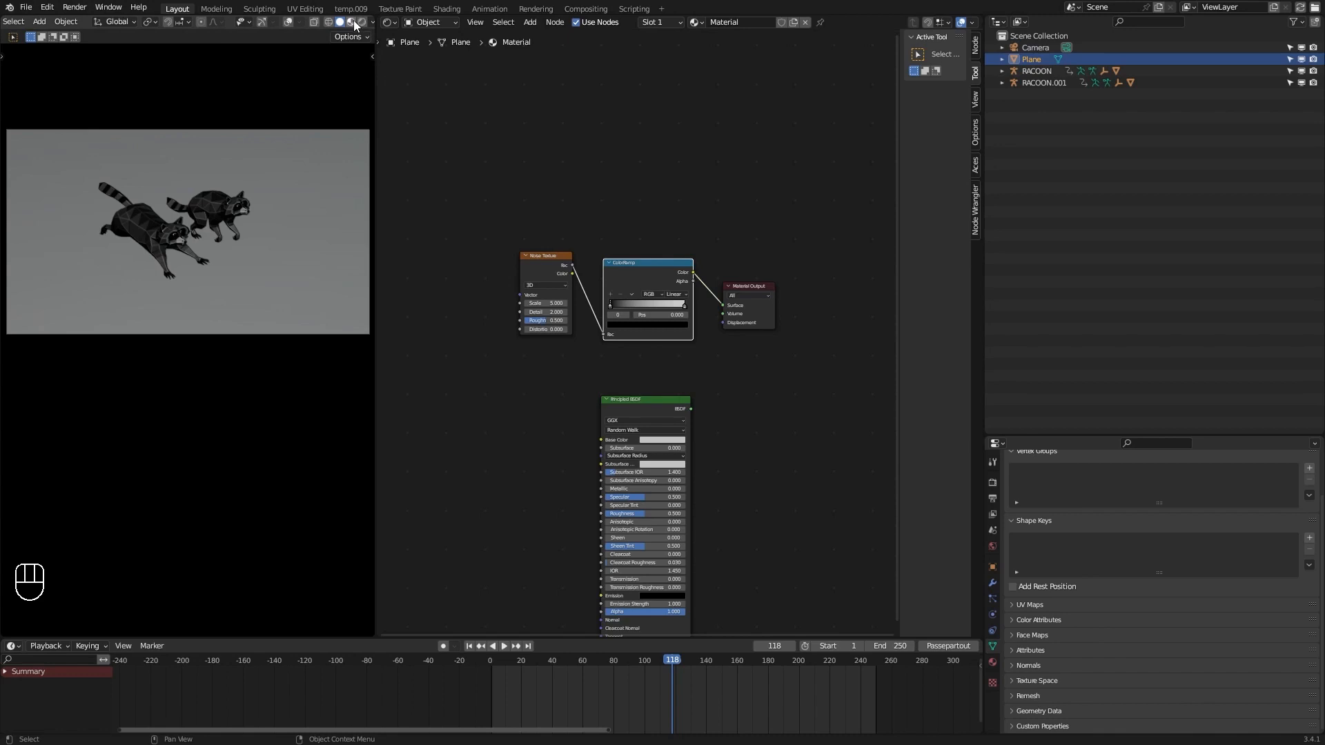
pyautogui.click(351, 22)
pyautogui.moveTo(614, 309); pyautogui.dragTo(652, 305)
pyautogui.moveTo(552, 255); pyautogui.dragTo(530, 256)
# Set the Noise Texture's scale to 100.
pyautogui.moveTo(535, 237); pyautogui.dragTo(611, 230, button='middle')
pyautogui.scroll(2, 592, 247)
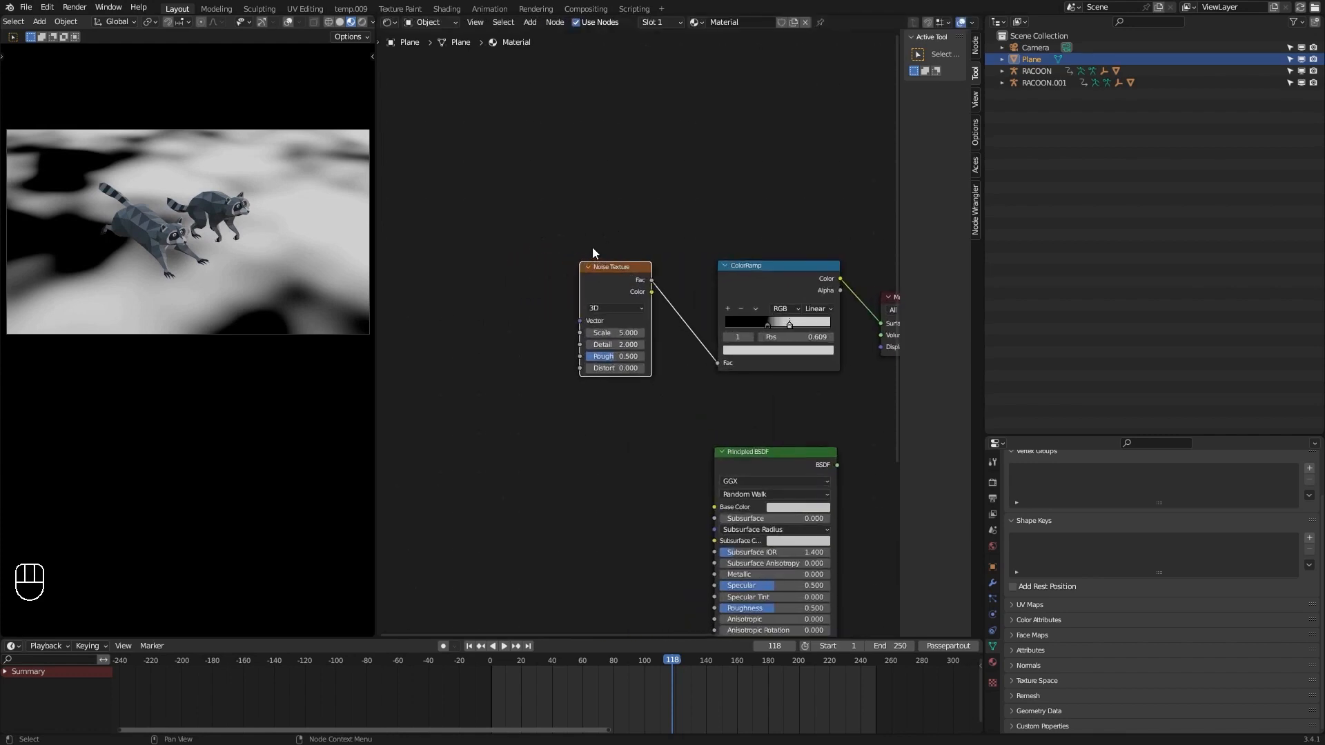
pyautogui.click(620, 339)
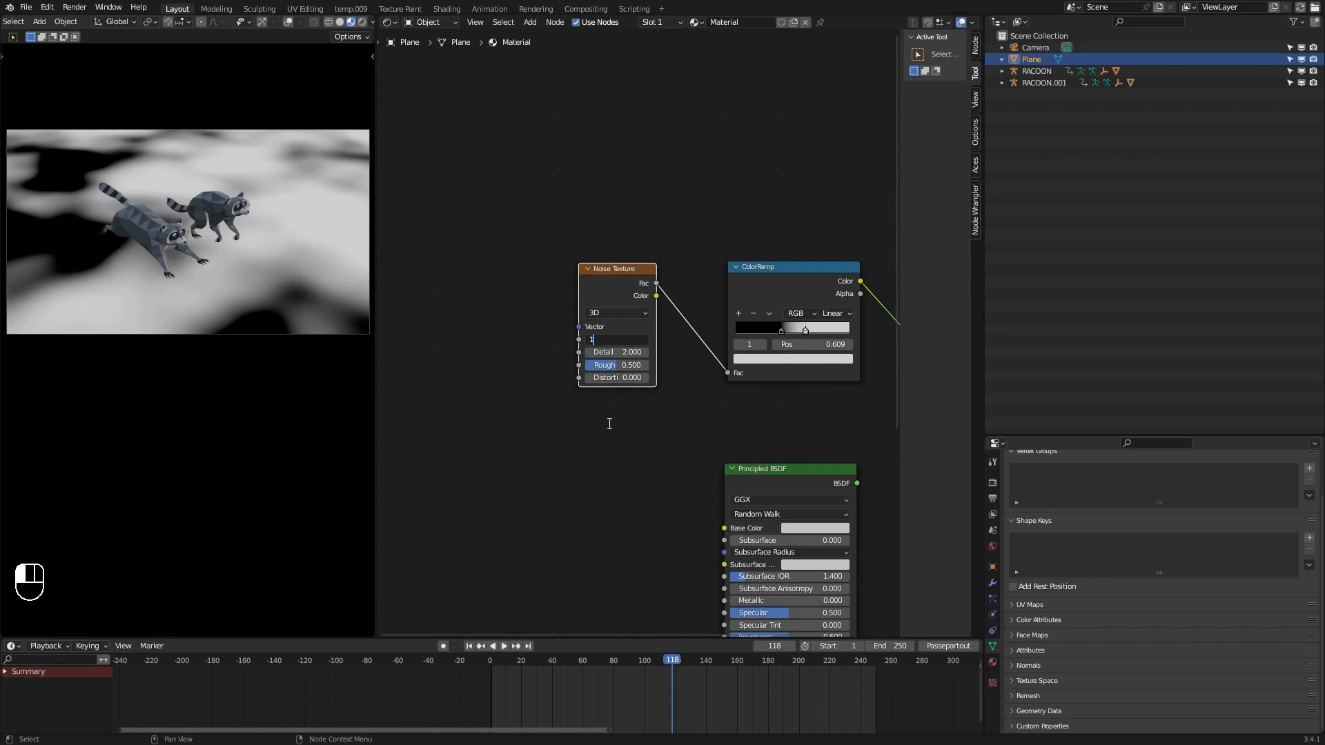
pyautogui.write('100')
pyautogui.press('Return')
pyautogui.moveTo(620, 310); pyautogui.dragTo(643, 312, button='middle')
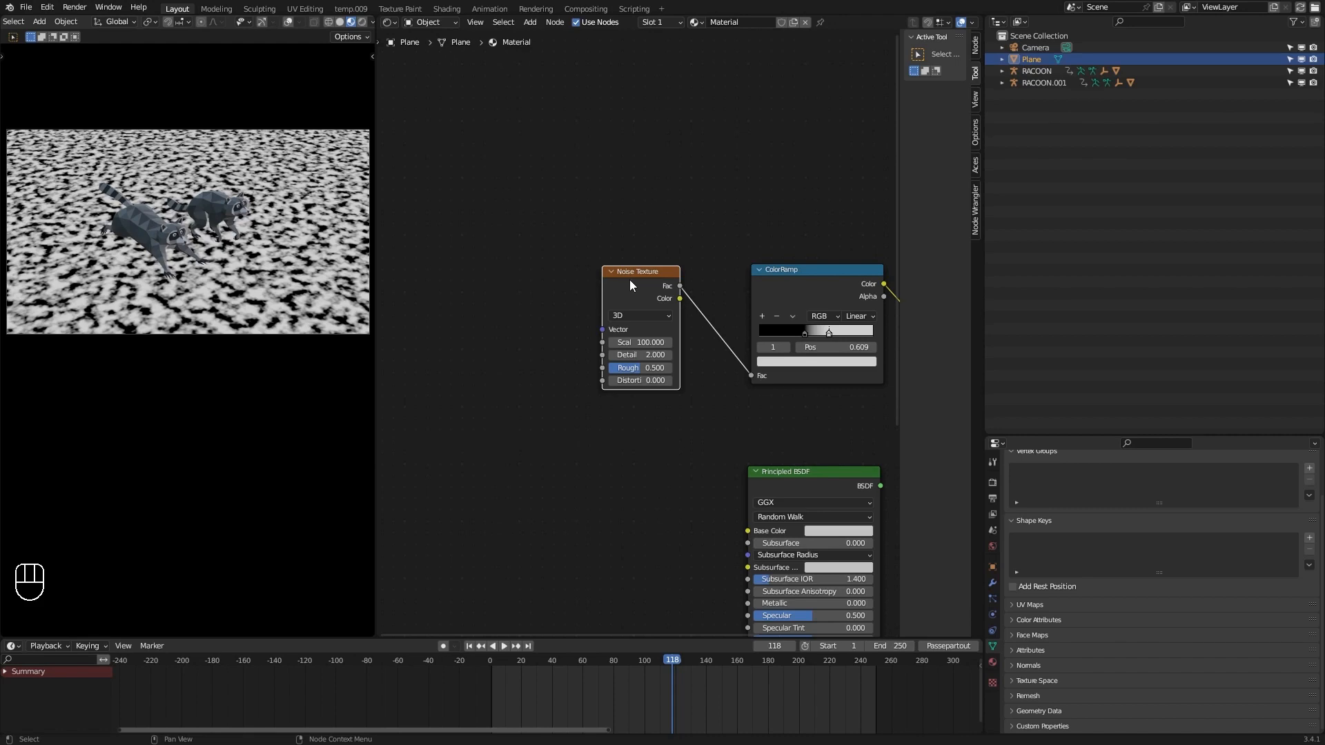
# Add Texture Coordinate and Mapping nodes to the Noise Texture and feed the UV output into the Mapping vector.
pyautogui.press('ctrl')
pyautogui.hotkey('ctrl', 't')
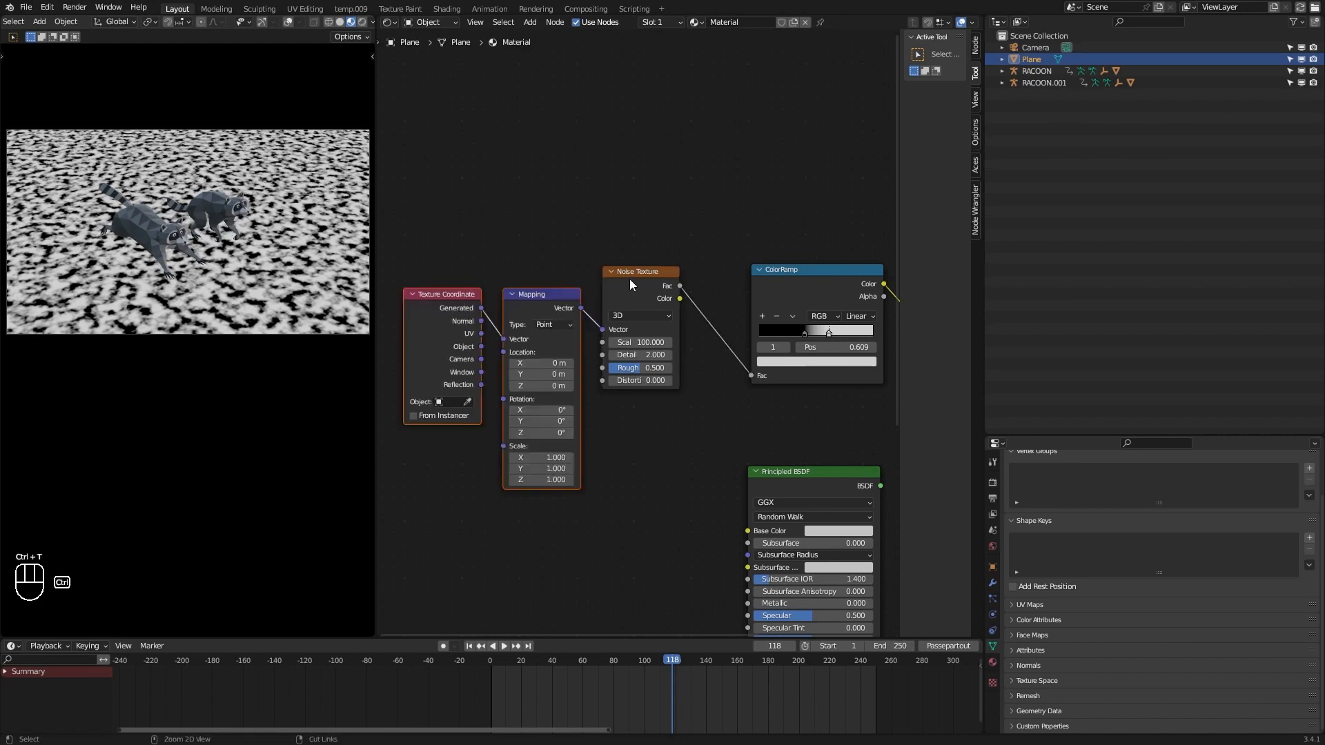
pyautogui.moveTo(470, 222); pyautogui.dragTo(515, 198, button='middle')
pyautogui.click(483, 284)
pyautogui.moveTo(482, 284); pyautogui.dragTo(549, 315)
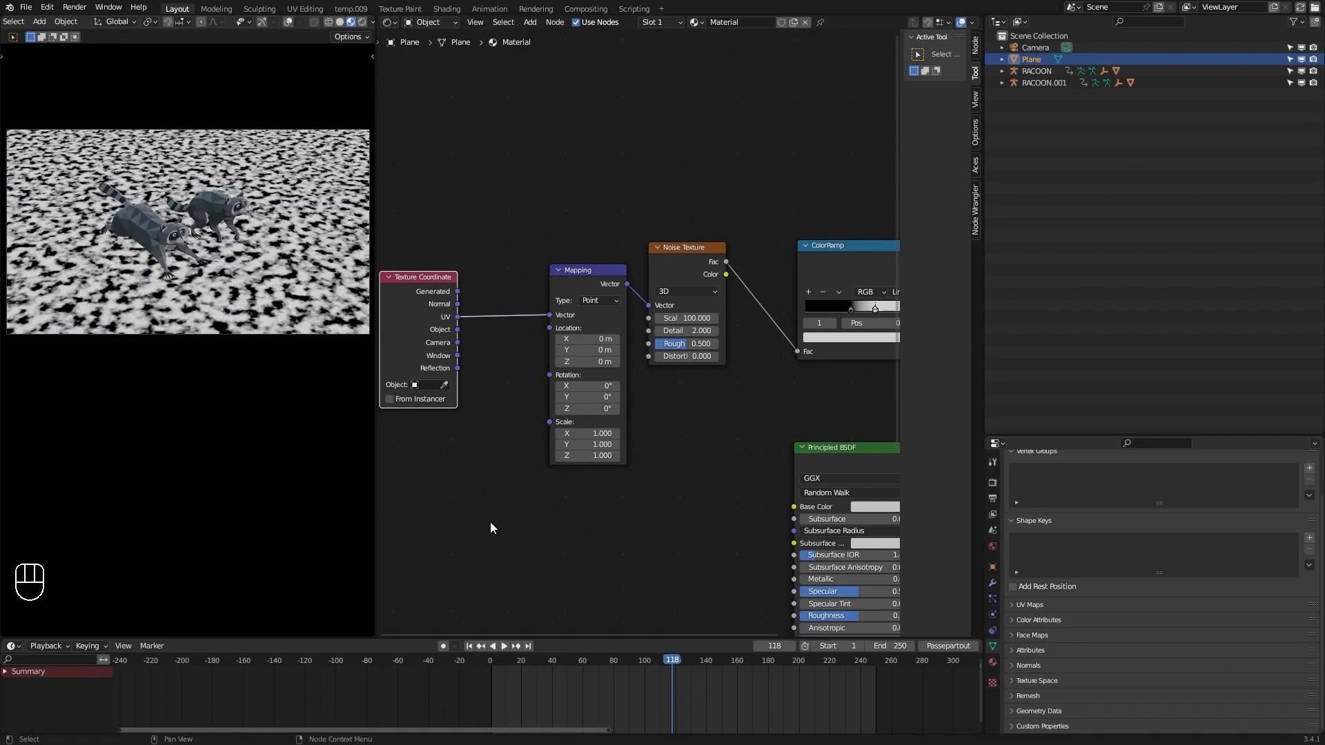
# Set the Mapping node's Y scale to 0.040 to stretch the noise into streaks, and try shifting its Y location.
pyautogui.moveTo(534, 502); pyautogui.dragTo(558, 494, button='middle')
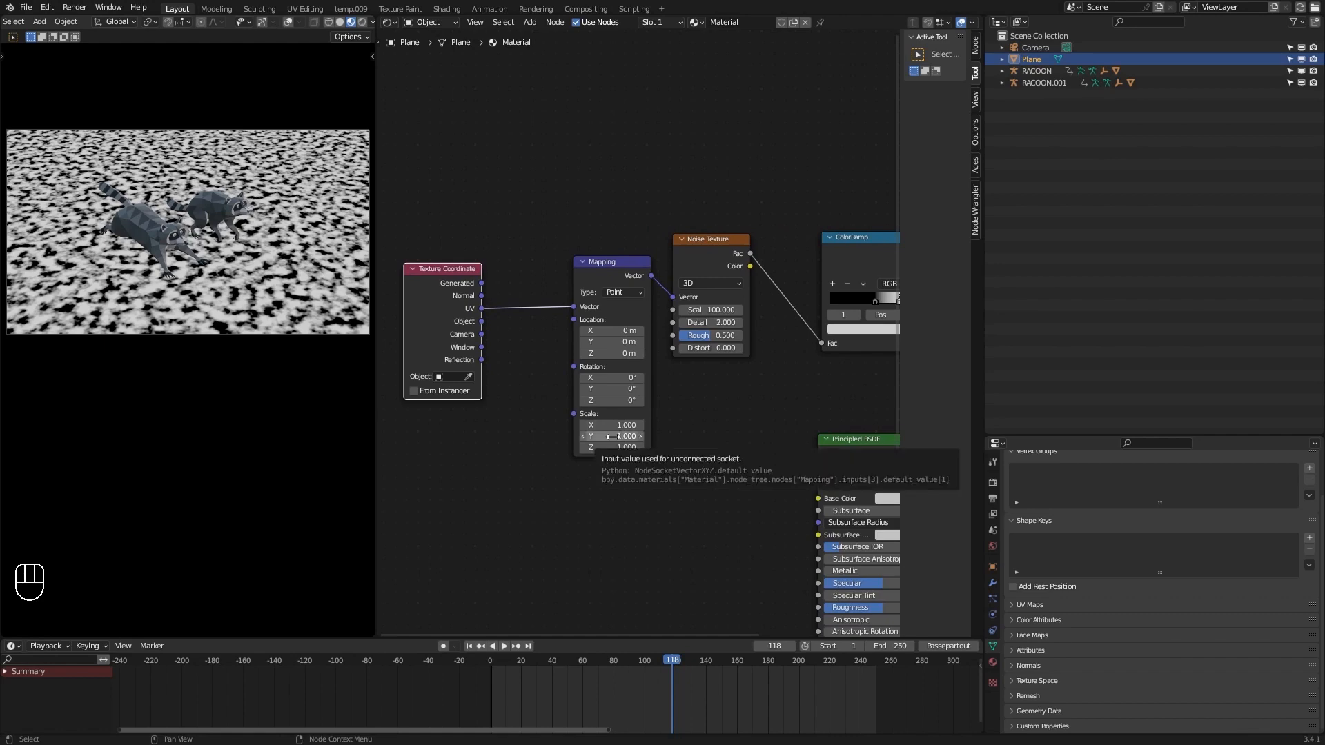
pyautogui.click(612, 437)
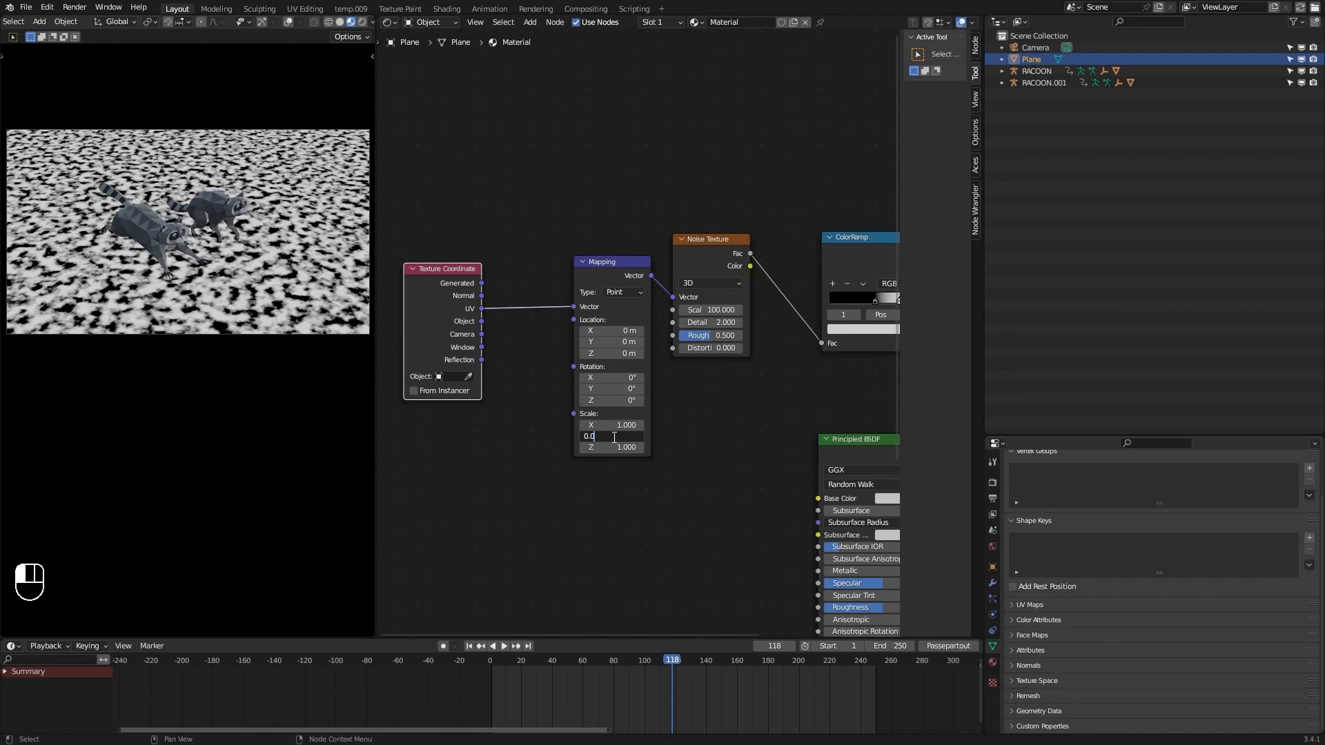
pyautogui.press('Return')
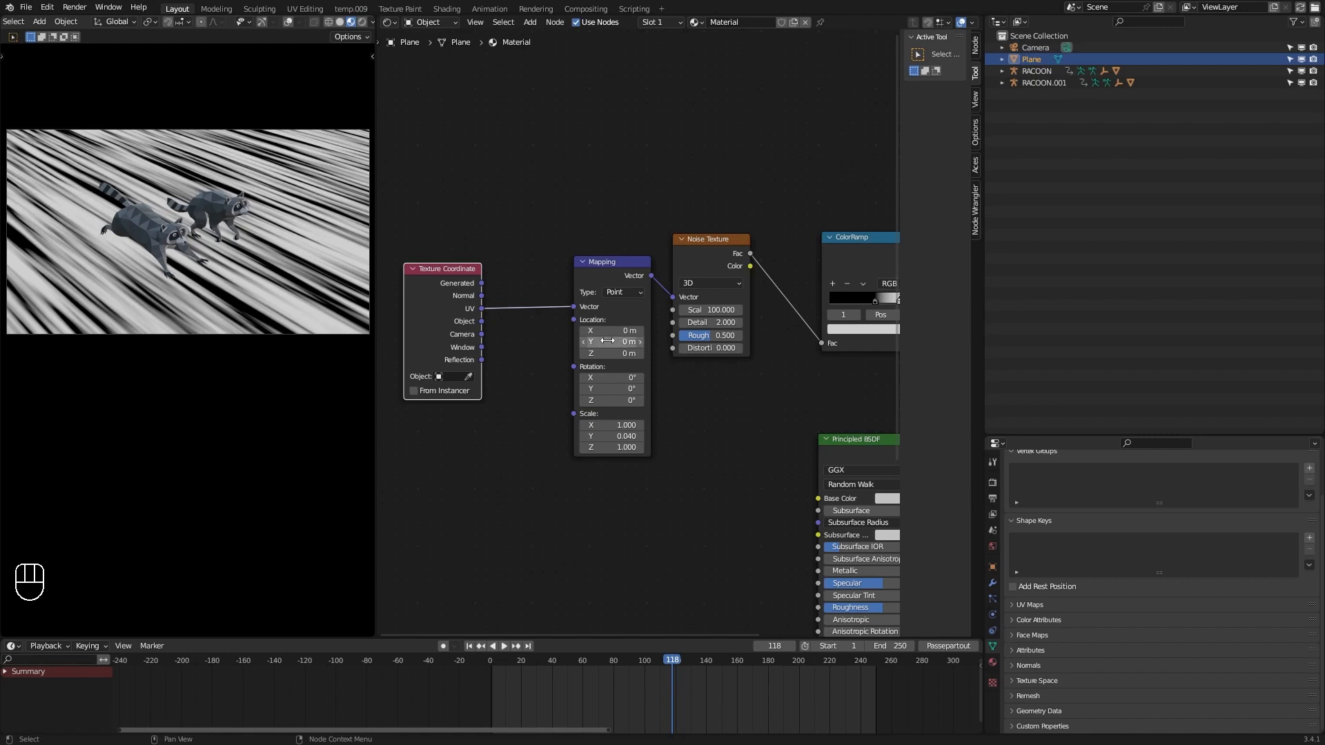
pyautogui.moveTo(621, 342); pyautogui.dragTo(601, 342)
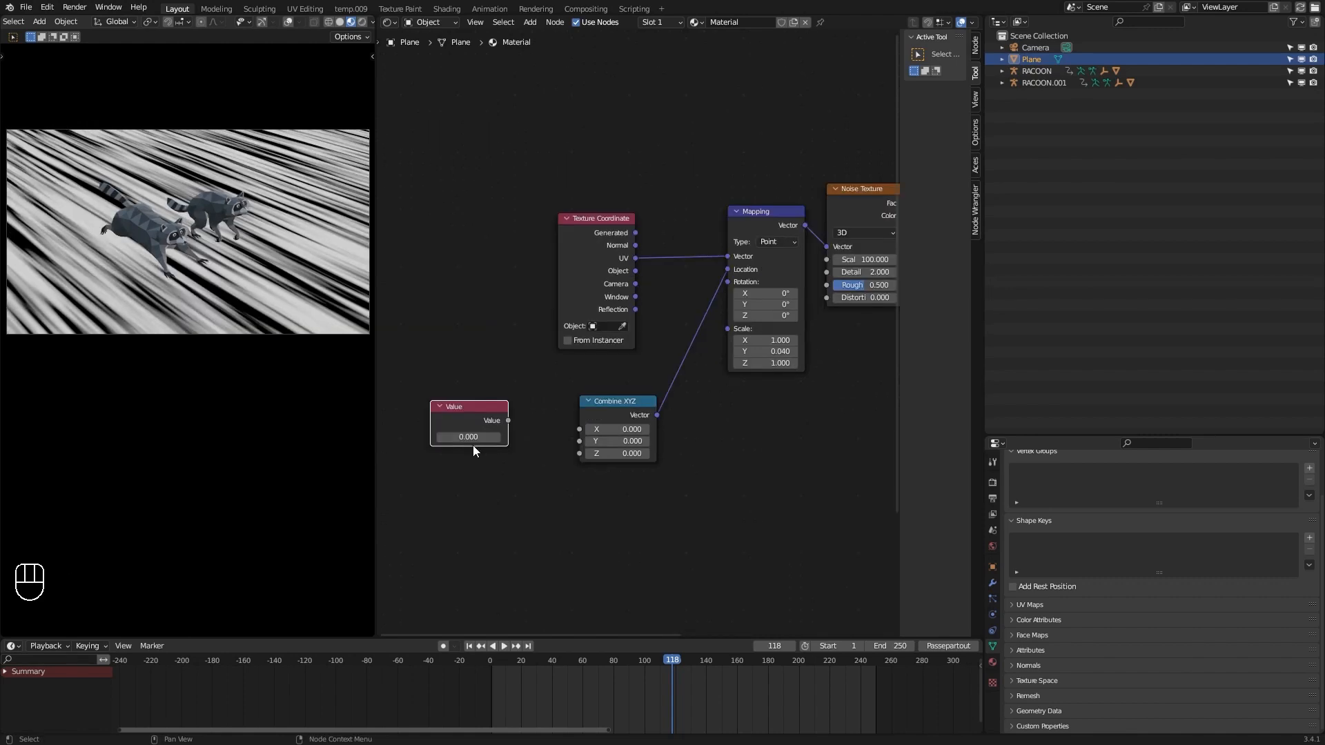
# Drive the Value node with the expression #frame and move the node away from Combine XYZ.
pyautogui.click(473, 438)
pyautogui.write('#frame')
pyautogui.press('Return')
pyautogui.moveTo(451, 413); pyautogui.dragTo(422, 414)
# Add a Math node fed by the Value node, set it to Multiply, and arrange both nodes before Combine XYZ.
pyautogui.moveTo(465, 429); pyautogui.dragTo(519, 476)
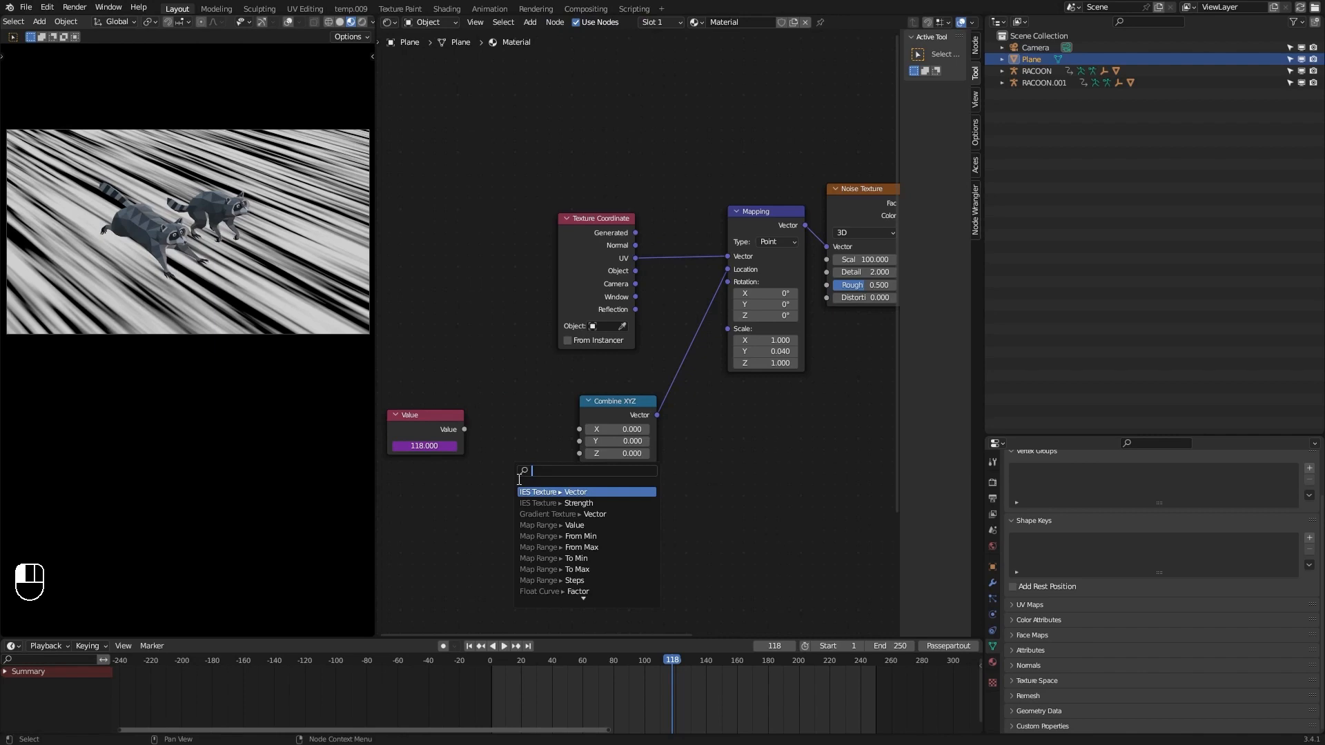
pyautogui.write('m')
pyautogui.write('add')
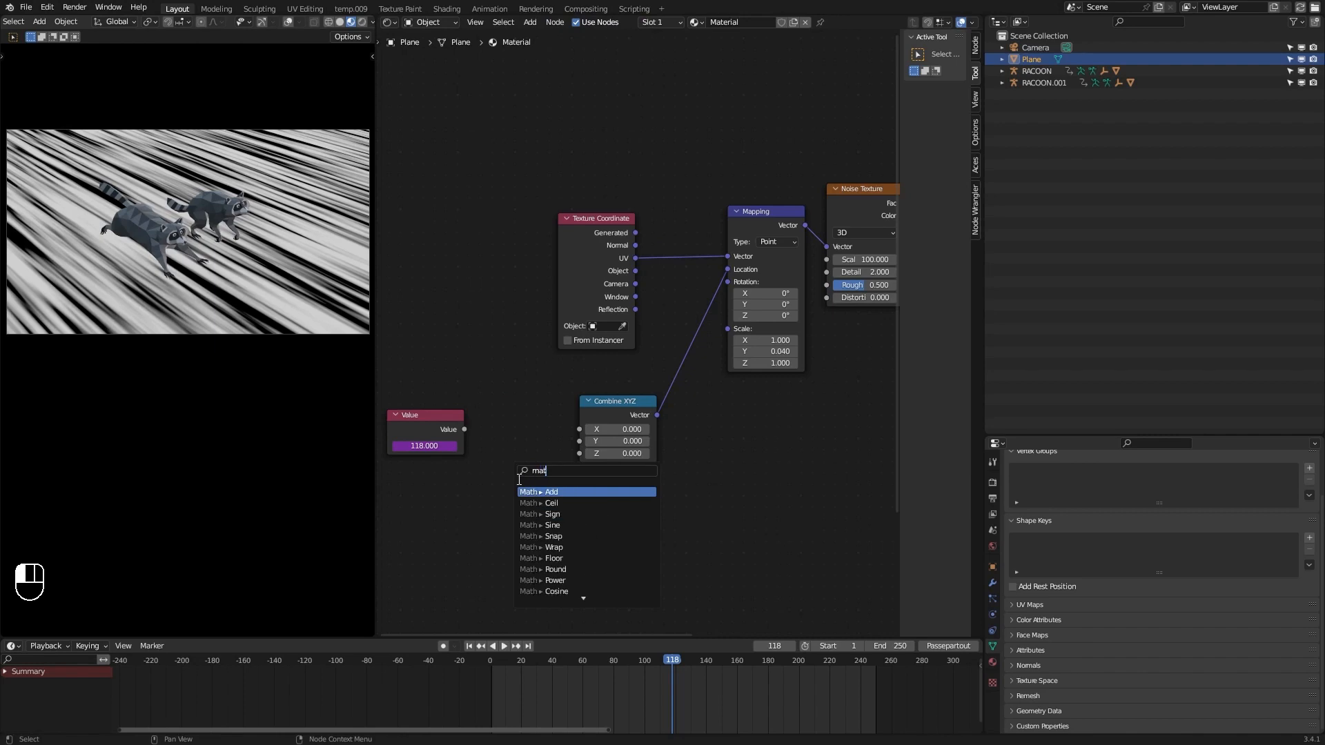
pyautogui.press('Return')
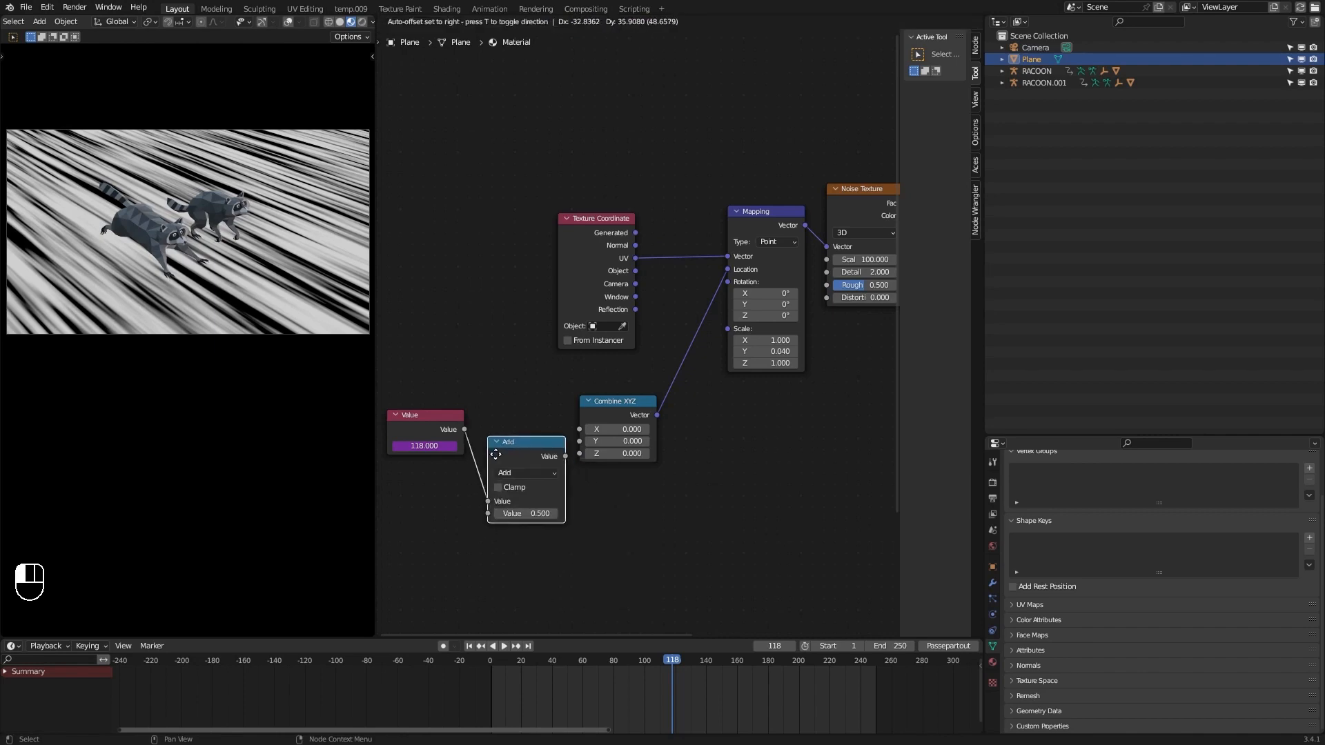
pyautogui.click(496, 454)
pyautogui.click(518, 471)
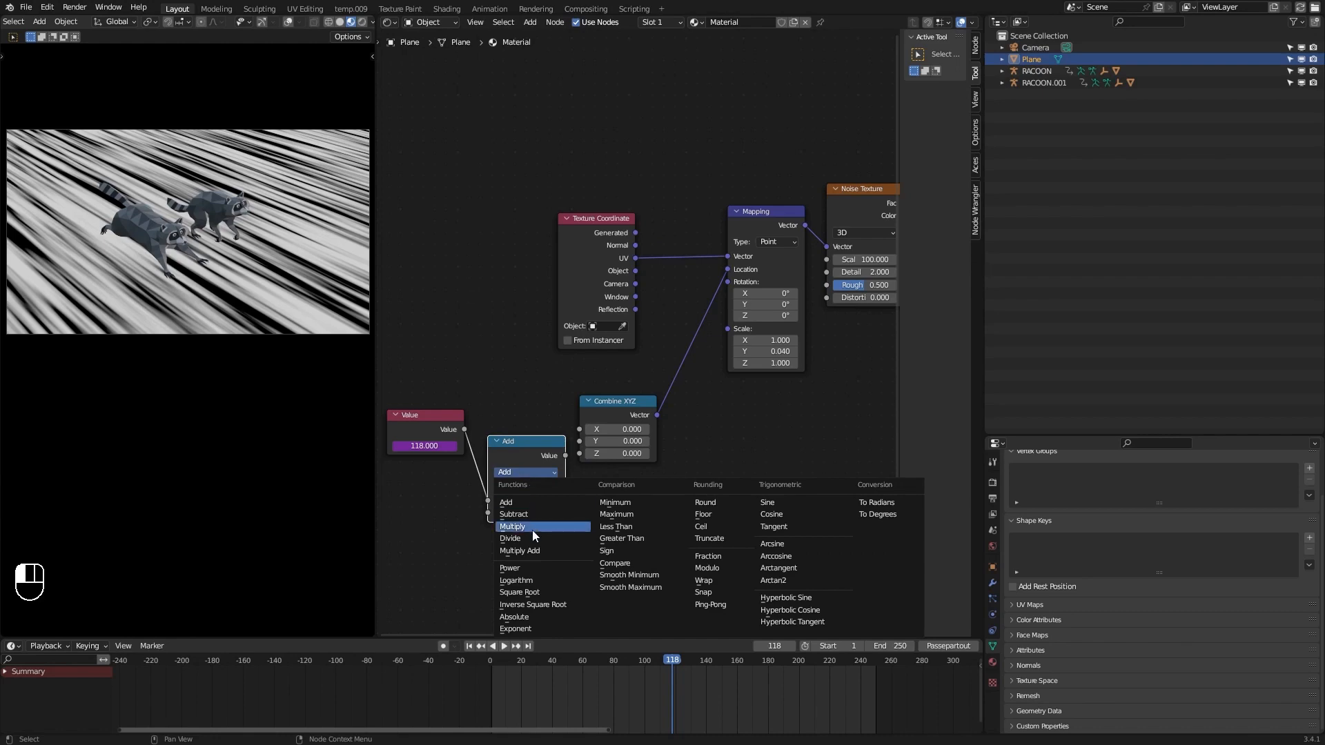
pyautogui.click(532, 528)
pyautogui.moveTo(445, 416); pyautogui.dragTo(415, 441)
pyautogui.moveTo(527, 443); pyautogui.dragTo(504, 398)
# Set the Multiply node's factor to -0.003 and connect its output to the Y input of Combine XYZ.
pyautogui.click(509, 469)
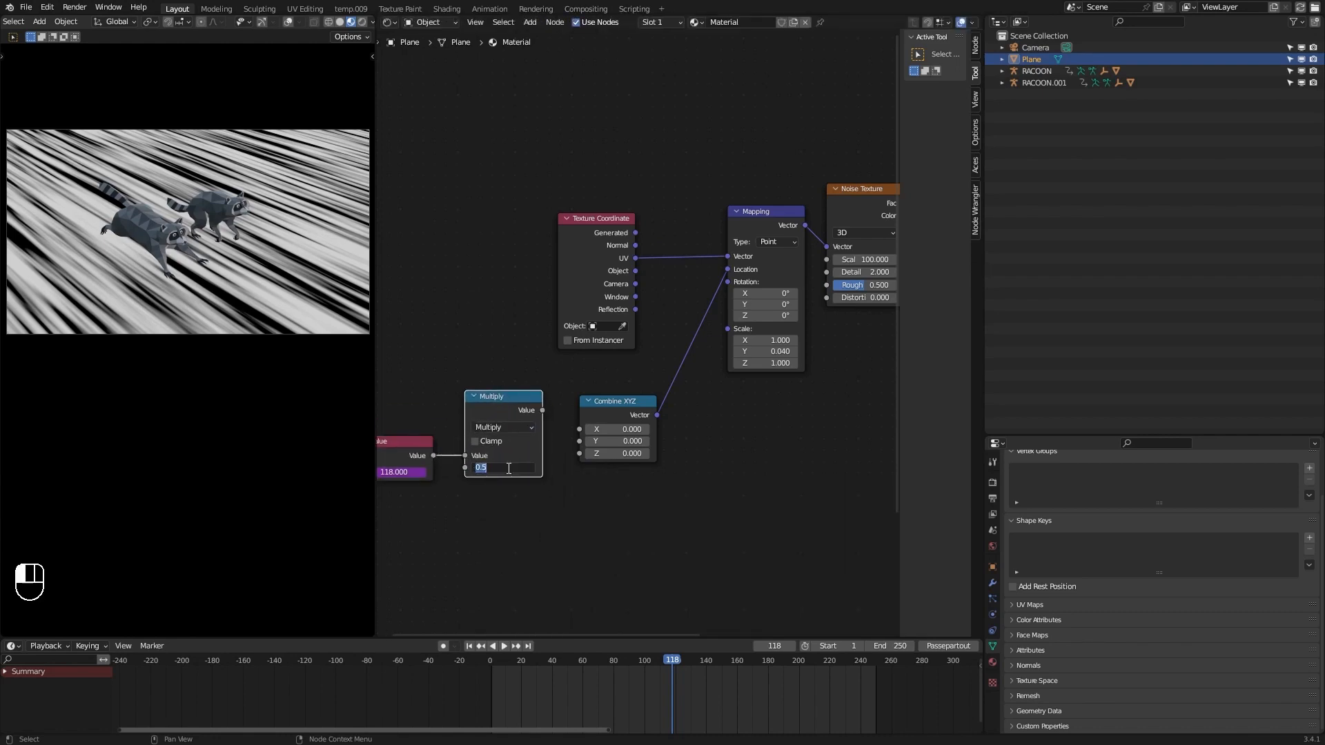
pyautogui.press('BackSpace')
pyautogui.write('-0.003')
pyautogui.press('Return')
pyautogui.moveTo(541, 411); pyautogui.dragTo(583, 442)
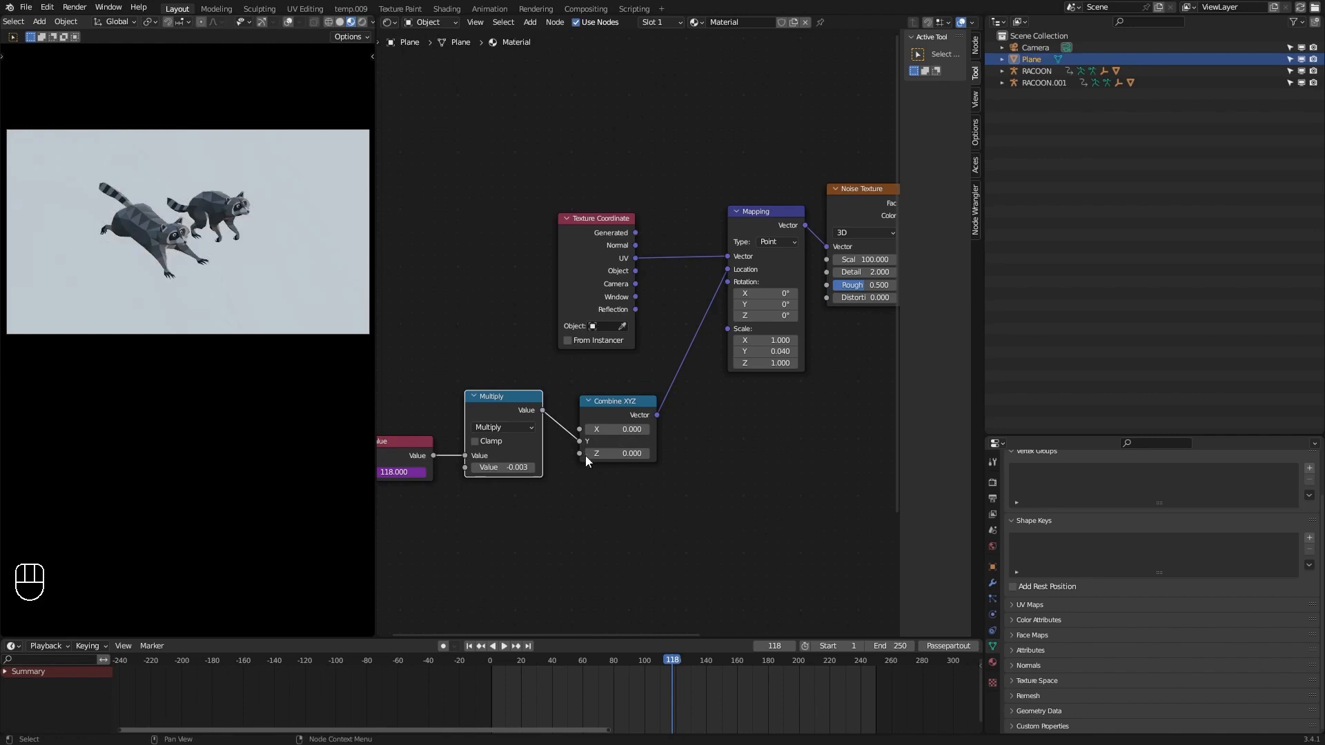
# Play the animation to check the streaks moving under the raccoons, and stop the playback.
pyautogui.press('space')
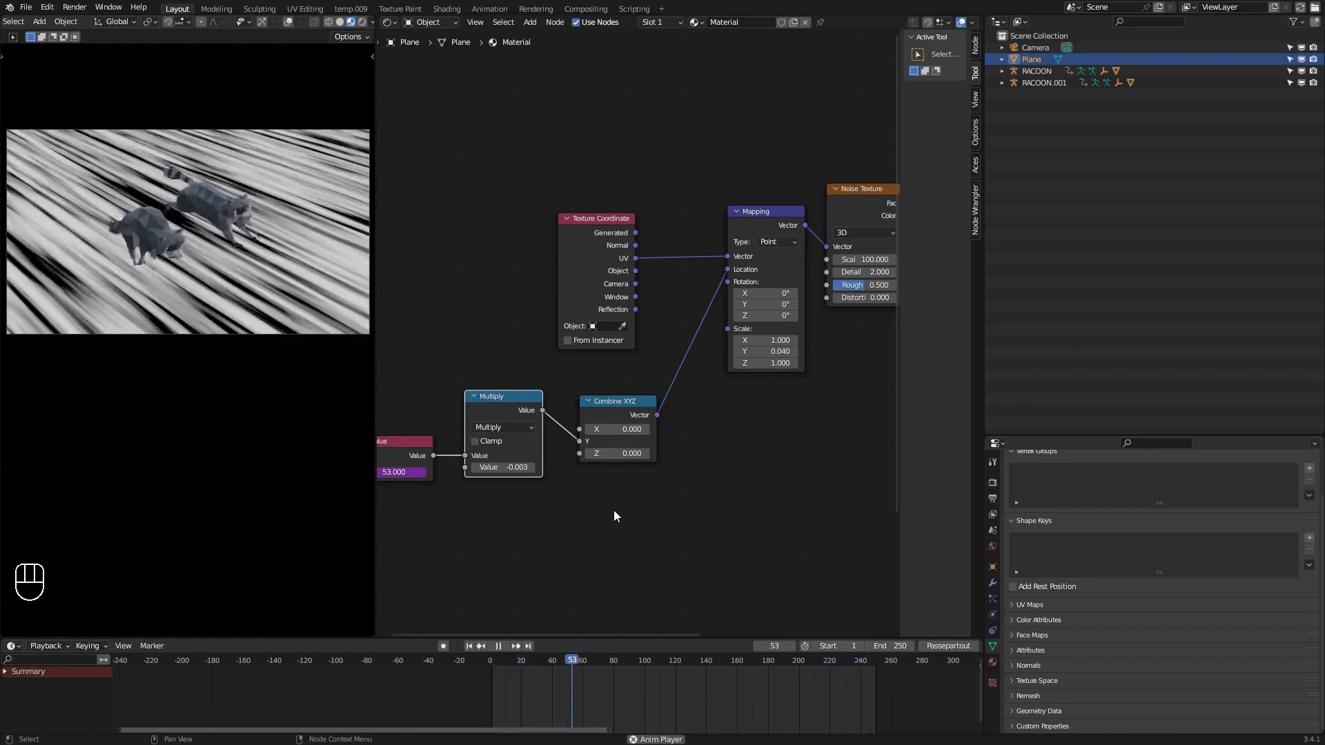
pyautogui.scroll(-3, 618, 510)
pyautogui.moveTo(739, 465); pyautogui.dragTo(595, 465, button='middle')
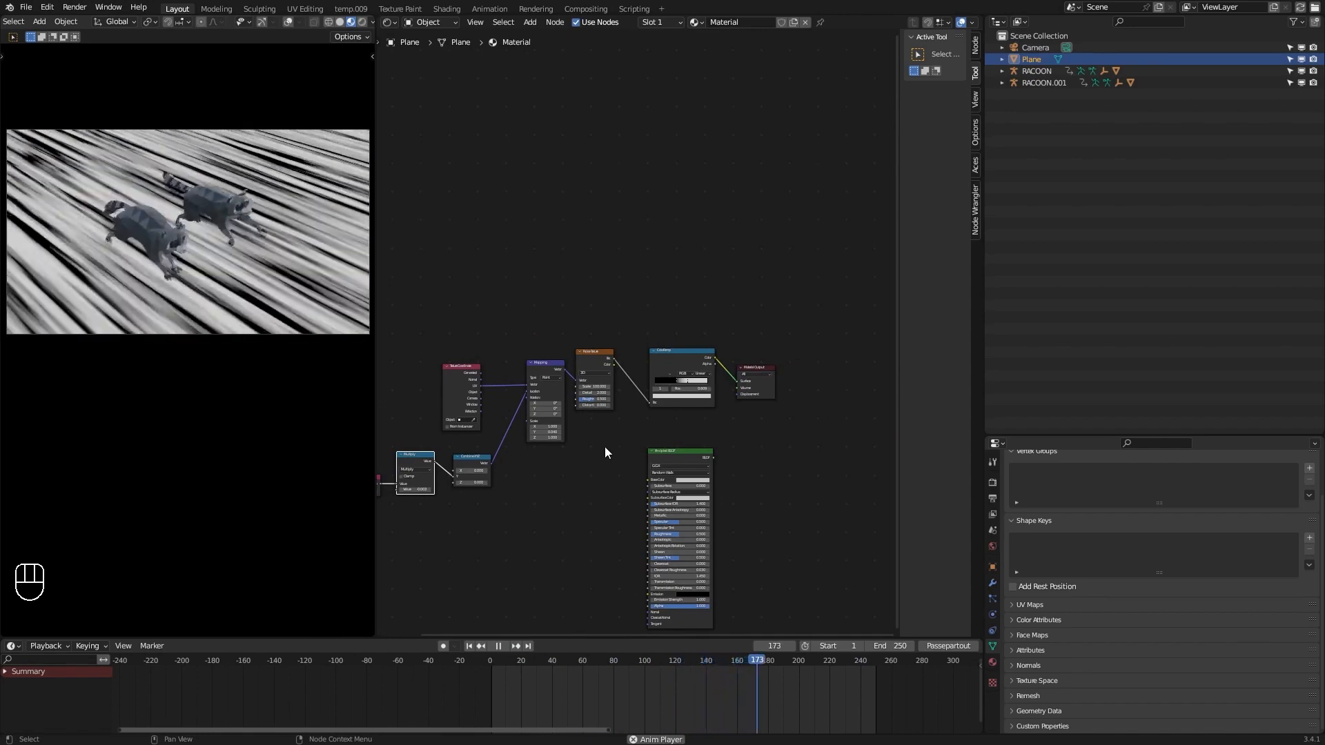
pyautogui.scroll(2, 605, 446)
pyautogui.press('space')
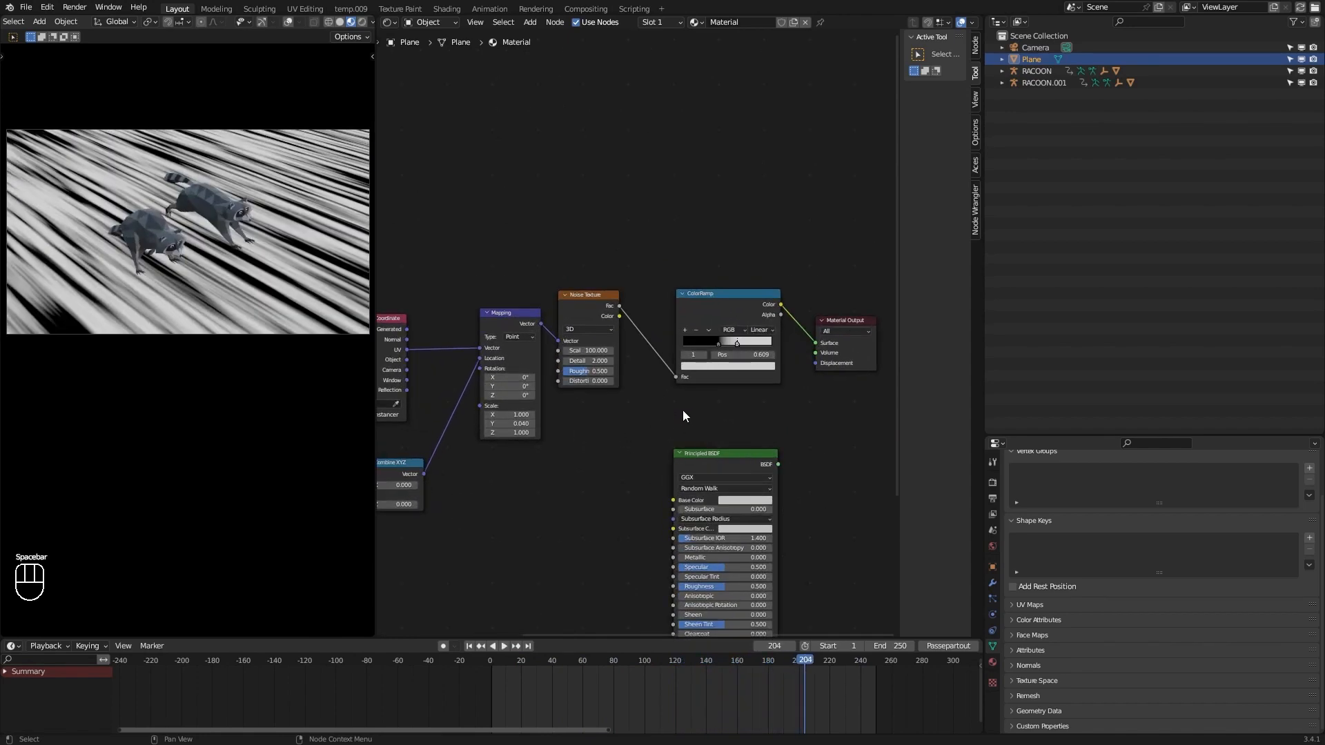
# Shift both ColorRamp stops toward the dark end, with the black stop at 0.268, to thin the ground streaks.
pyautogui.scroll(3, 718, 373)
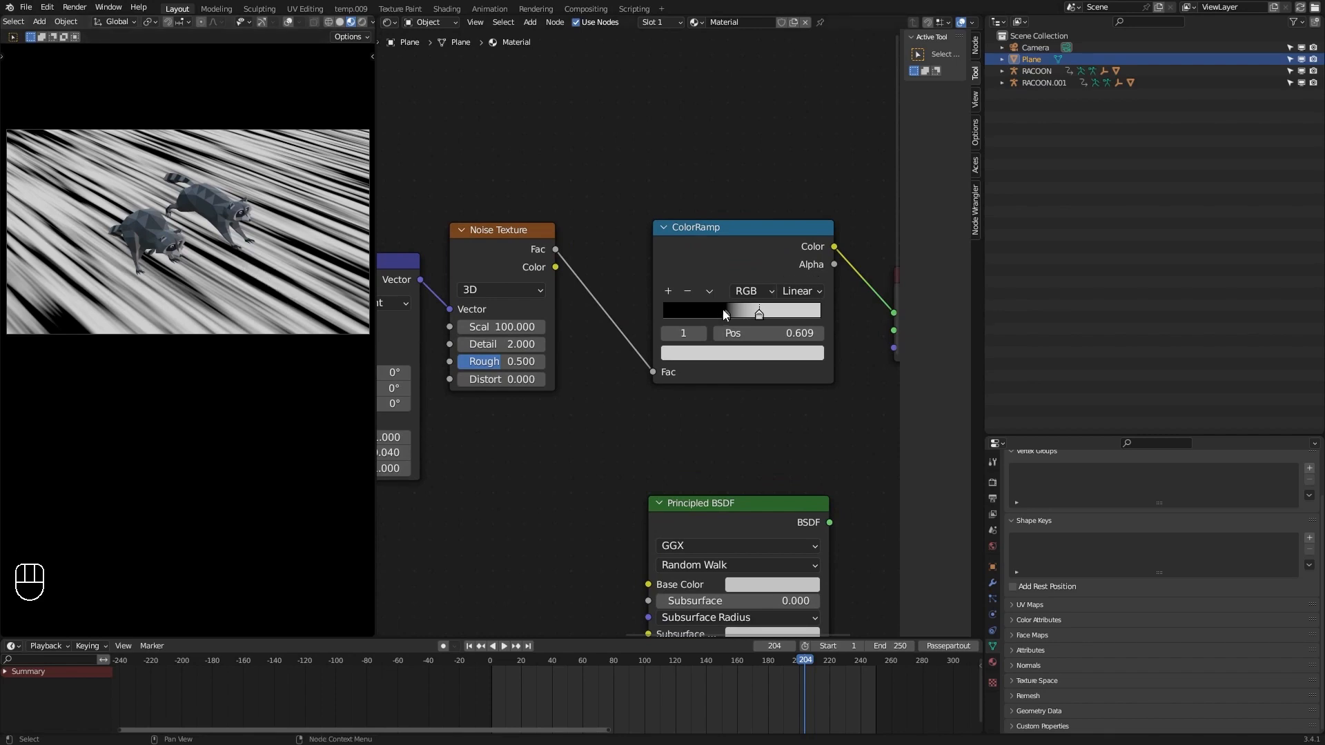
pyautogui.moveTo(727, 313)
pyautogui.mouseDown()
pyautogui.moveTo(758, 317)
pyautogui.moveTo(704, 315)
pyautogui.mouseUp()
pyautogui.scroll(-3, 806, 274)
pyautogui.moveTo(806, 275); pyautogui.dragTo(654, 263, button='middle')
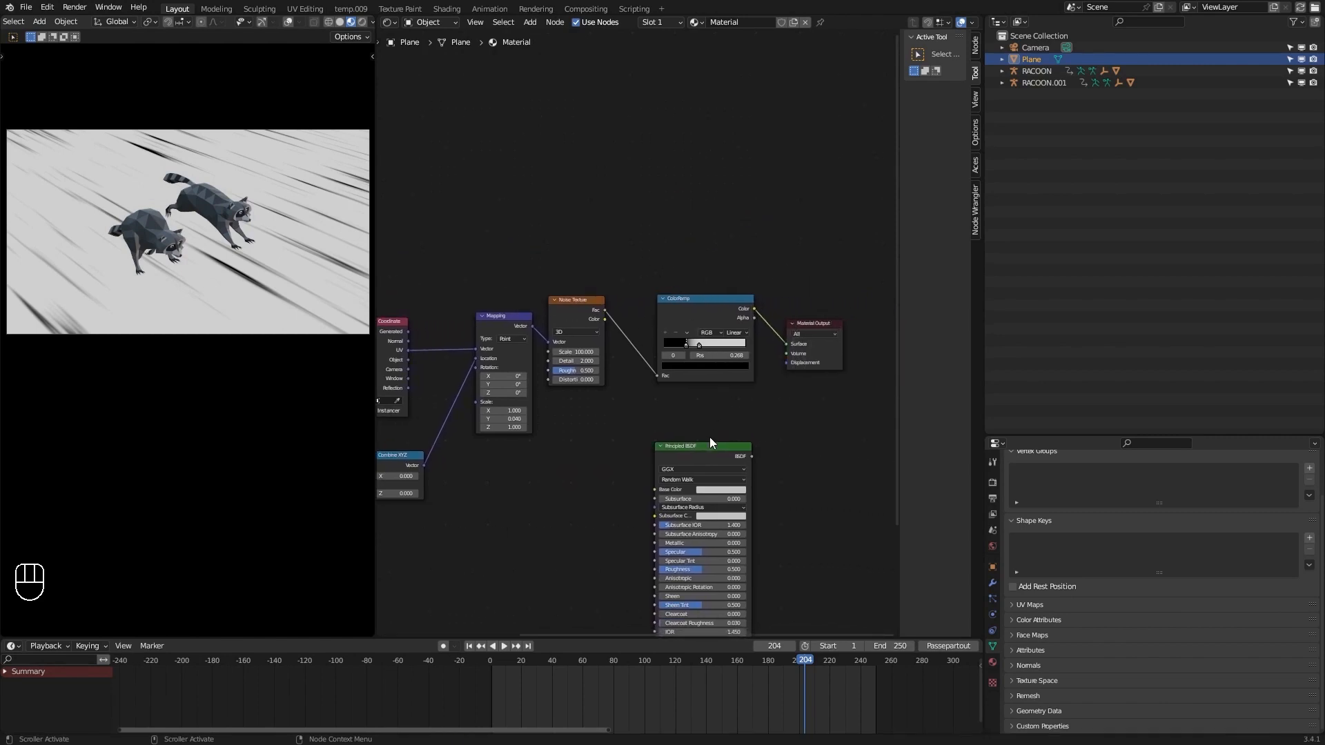
# Place the Principled BSDF before Material Output, feed the ColorRamp color into its Base Color, and connect its BSDF output to the surface.
pyautogui.moveTo(696, 455); pyautogui.dragTo(807, 409)
pyautogui.moveTo(781, 243); pyautogui.dragTo(612, 248, button='middle')
pyautogui.moveTo(631, 329); pyautogui.dragTo(789, 303)
pyautogui.moveTo(641, 407); pyautogui.dragTo(716, 363)
pyautogui.moveTo(579, 314); pyautogui.dragTo(674, 405)
pyautogui.keyDown('ctrl'); pyautogui.keyDown('shift'); pyautogui.click(699, 367); pyautogui.keyUp('shift'); pyautogui.keyUp('ctrl')
pyautogui.moveTo(698, 367); pyautogui.dragTo(660, 291)
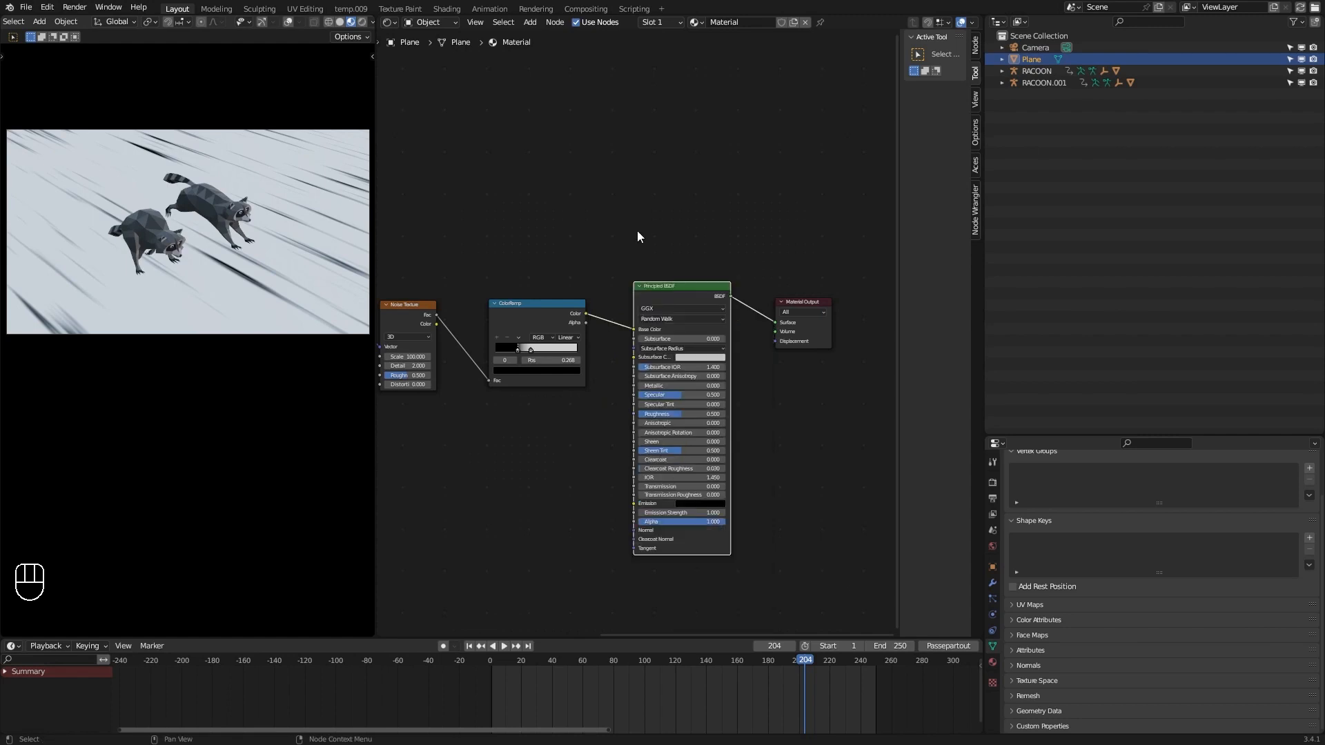
pyautogui.moveTo(636, 237); pyautogui.dragTo(653, 263, button='middle')
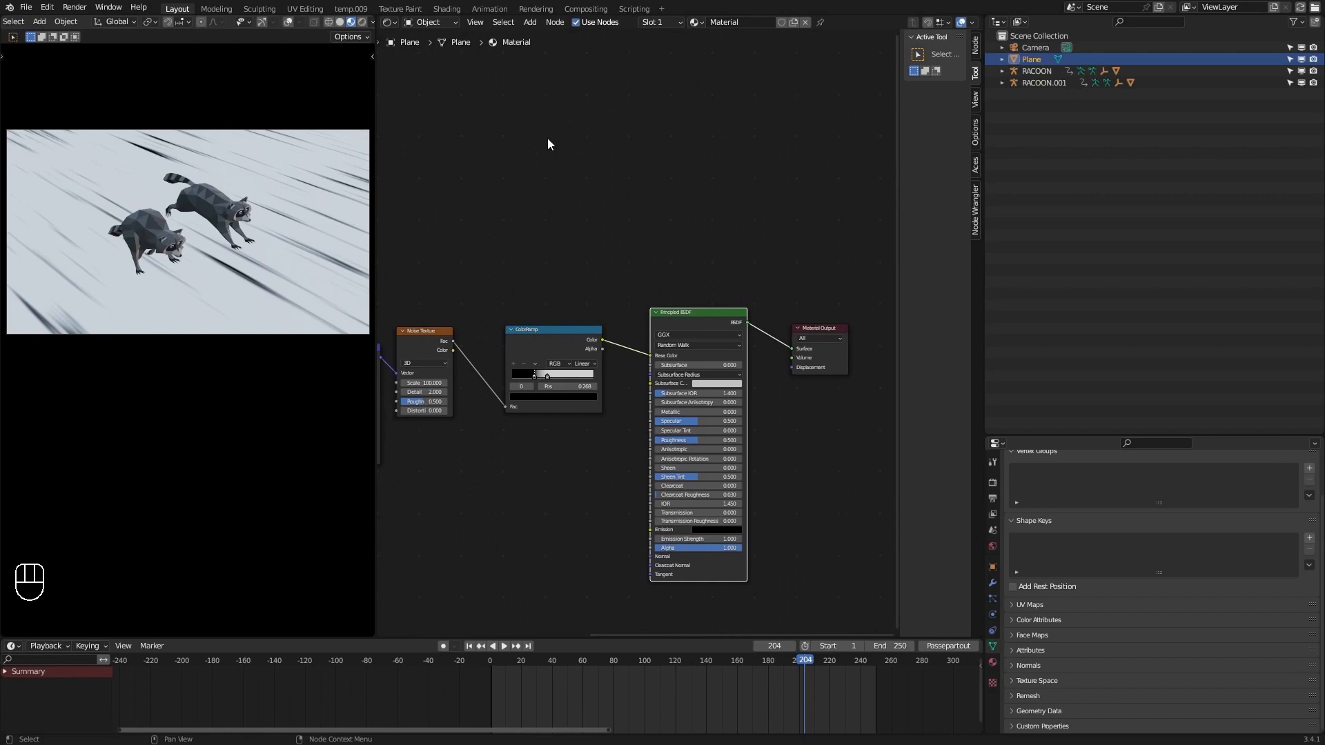
# Change the shader editor to a 3D viewport, and enlarge the camera view with rendered shading.
pyautogui.click(393, 22)
pyautogui.click(408, 49)
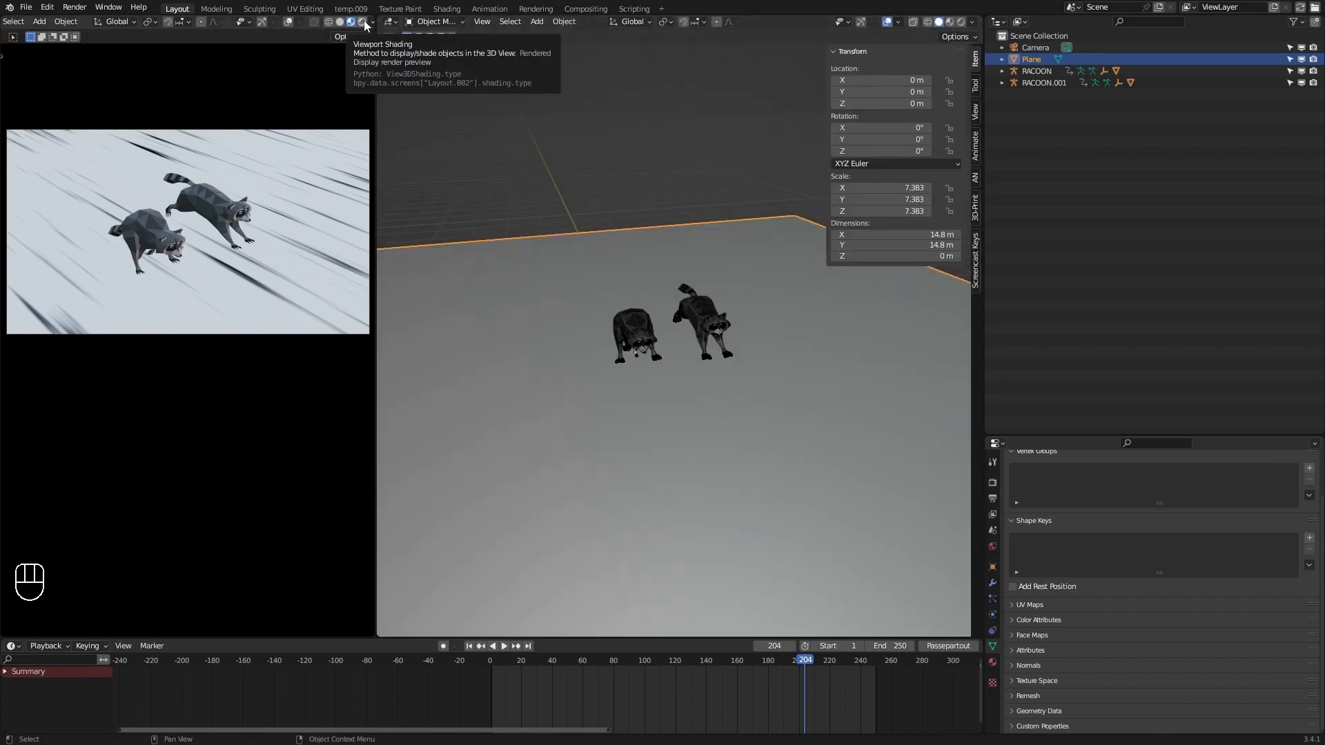
pyautogui.moveTo(374, 69); pyautogui.dragTo(563, 78)
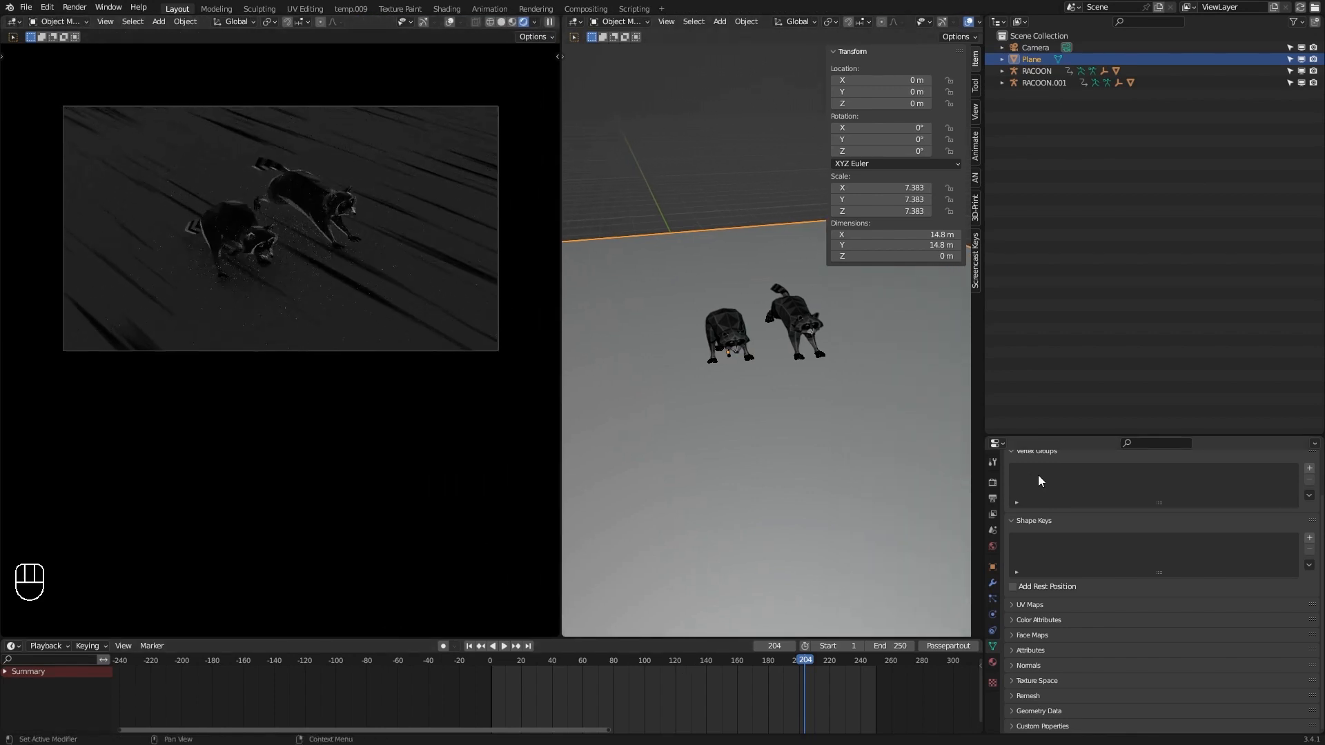
# Review the scene's render engine and Color Management settings against the rendered camera view.
pyautogui.click(993, 481)
pyautogui.scroll(2, 1165, 463)
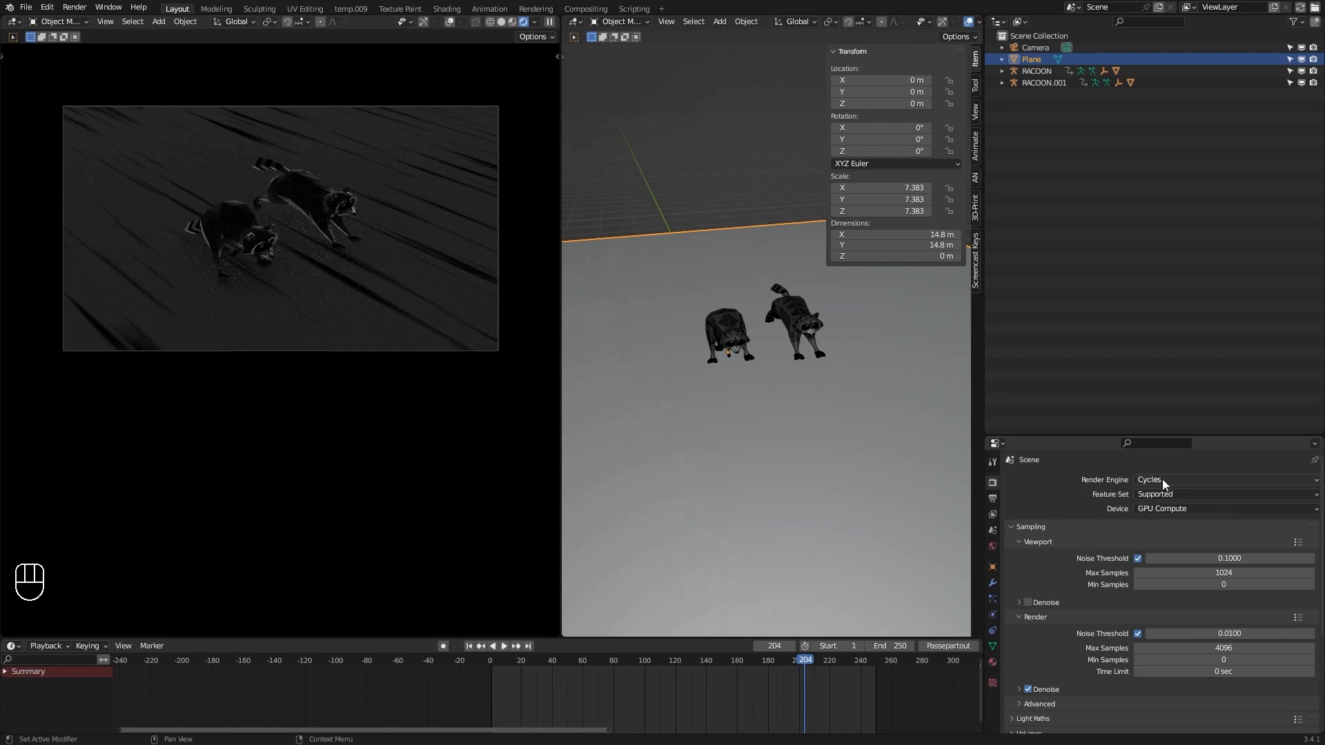
pyautogui.click(1013, 523)
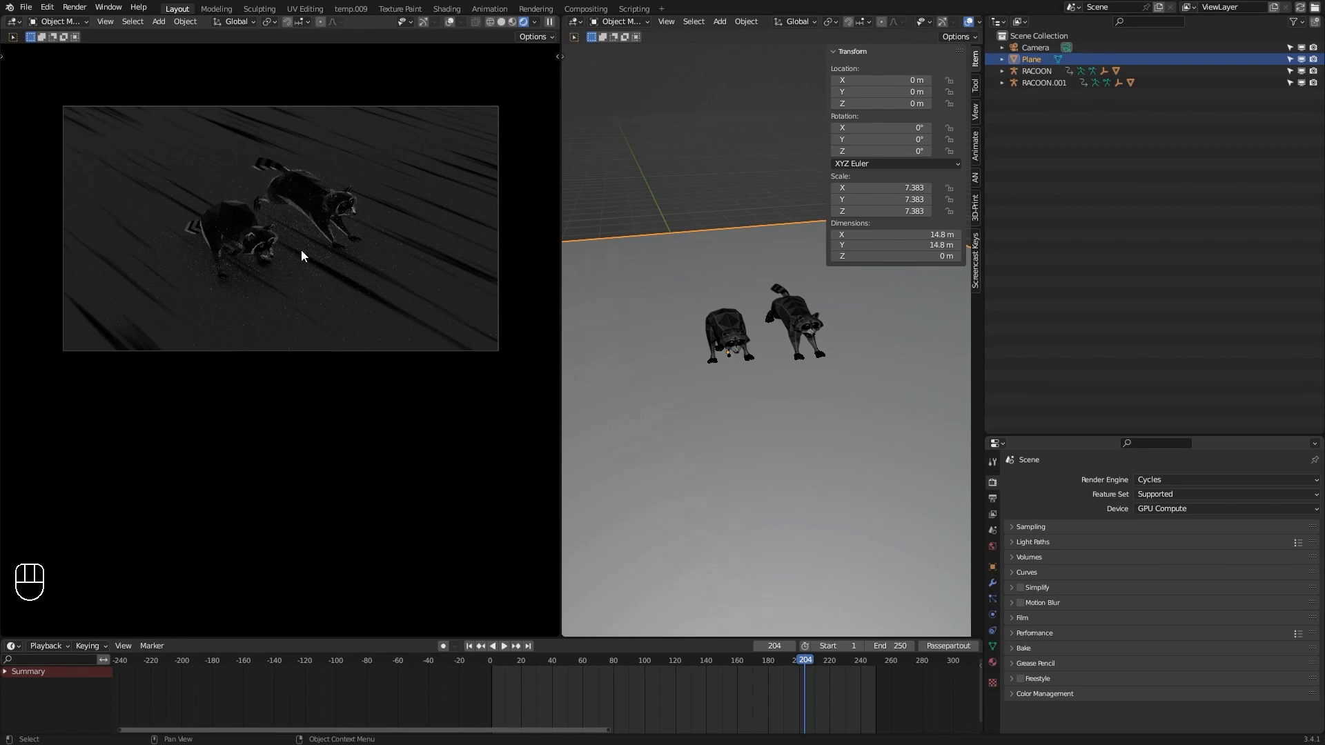
pyautogui.click(1011, 694)
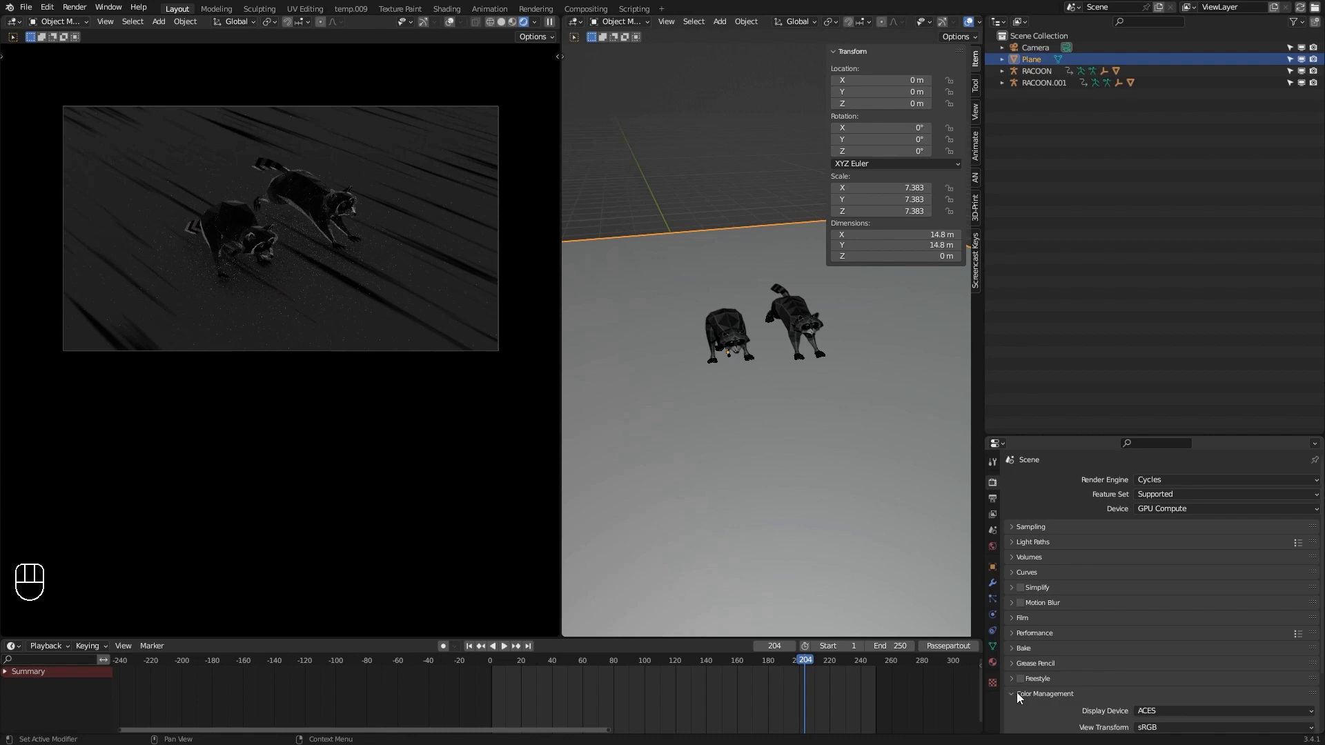
pyautogui.scroll(-2, 1027, 692)
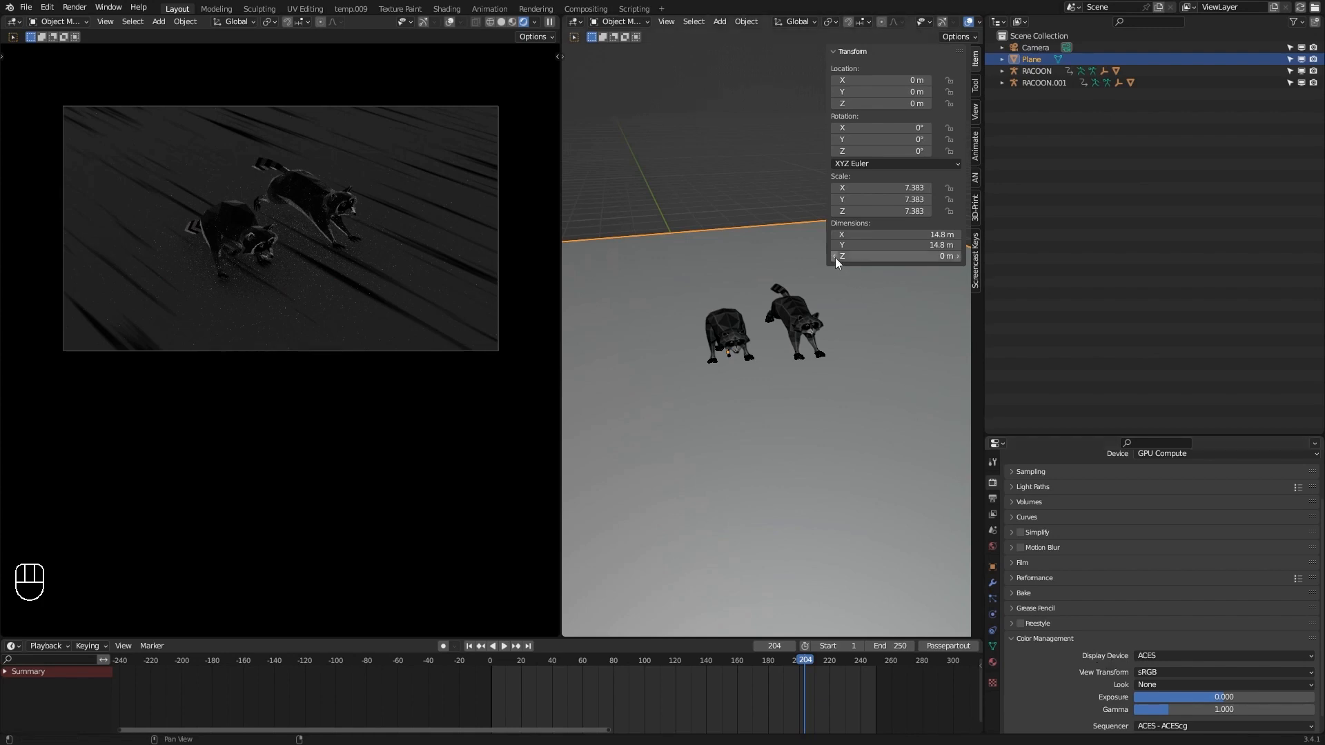
pyautogui.click(512, 21)
pyautogui.click(538, 21)
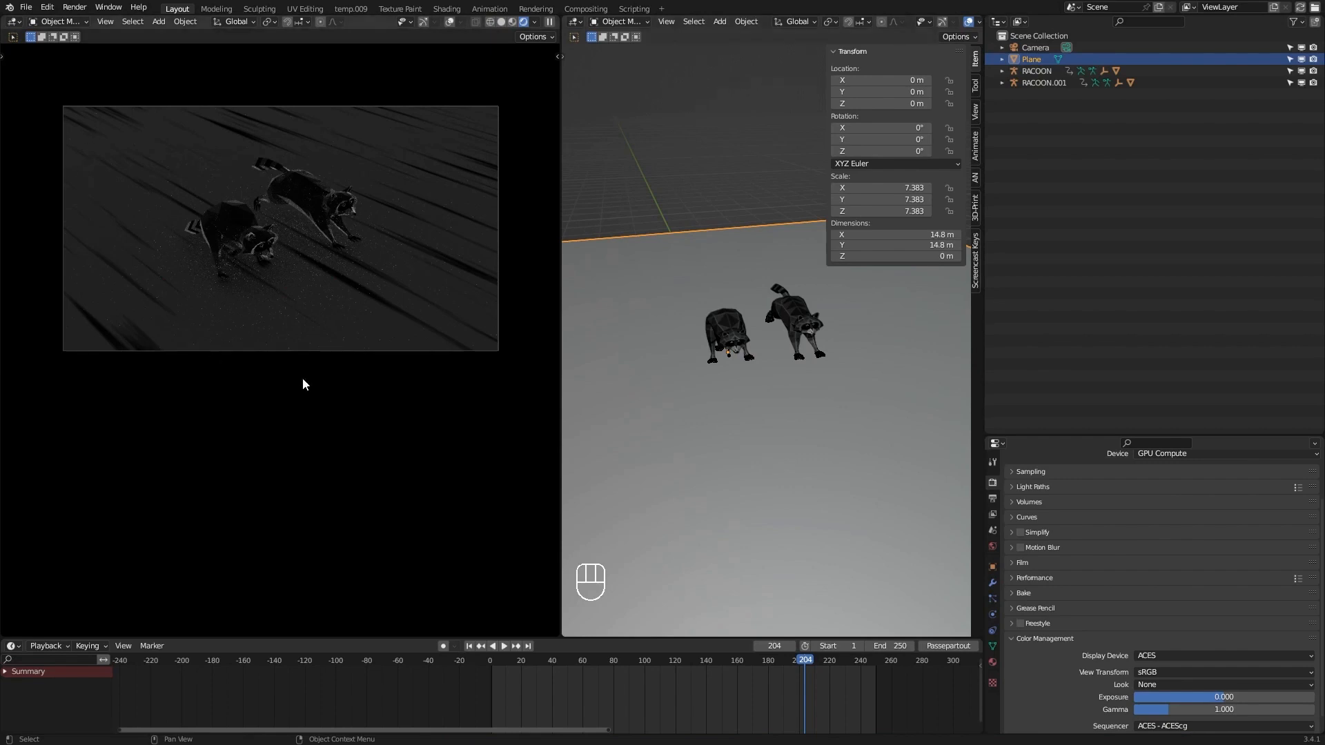
# Set the world background color to black.
pyautogui.click(992, 546)
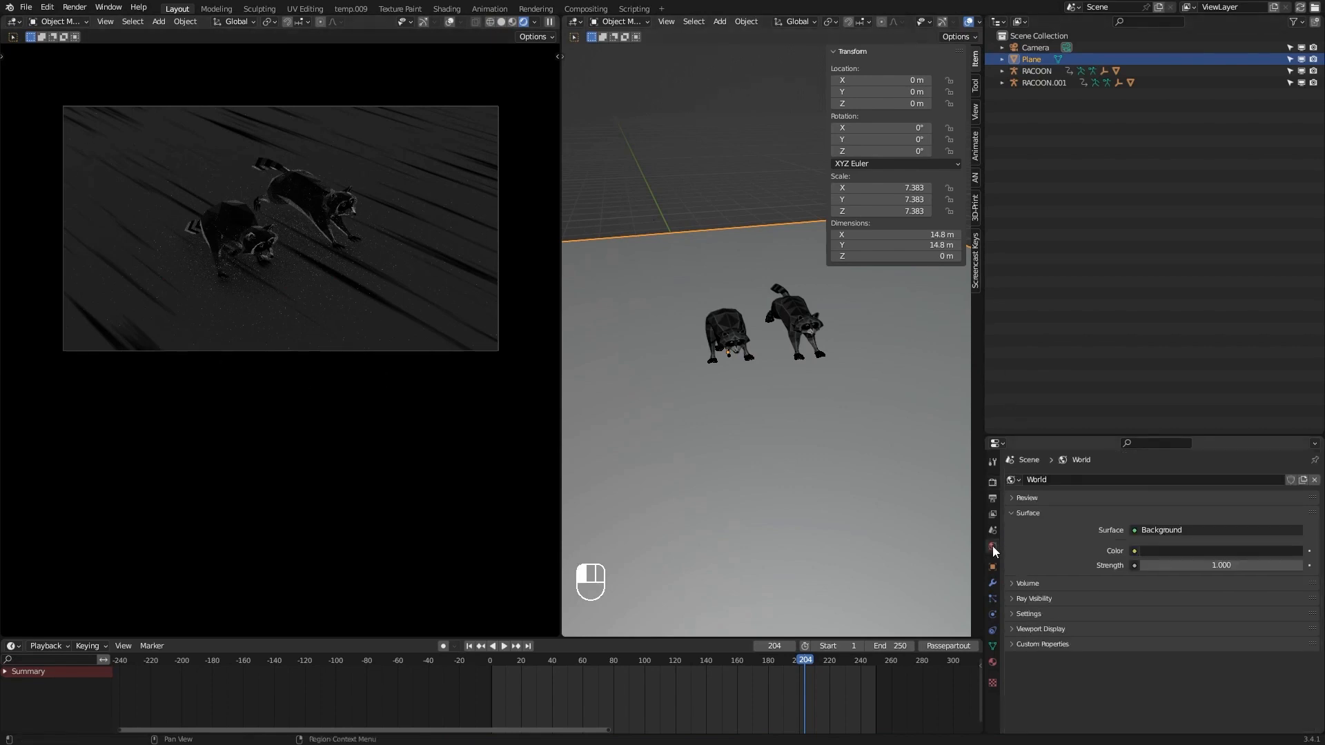
pyautogui.click(1182, 551)
pyautogui.moveTo(1293, 459); pyautogui.dragTo(1292, 472)
# Add a spot light at the scene origin and raise it about 2.77 m above the ground plane.
pyautogui.keyDown('shift'); pyautogui.moveTo(849, 392); pyautogui.dragTo(850, 399, button='middle'); pyautogui.keyUp('shift')
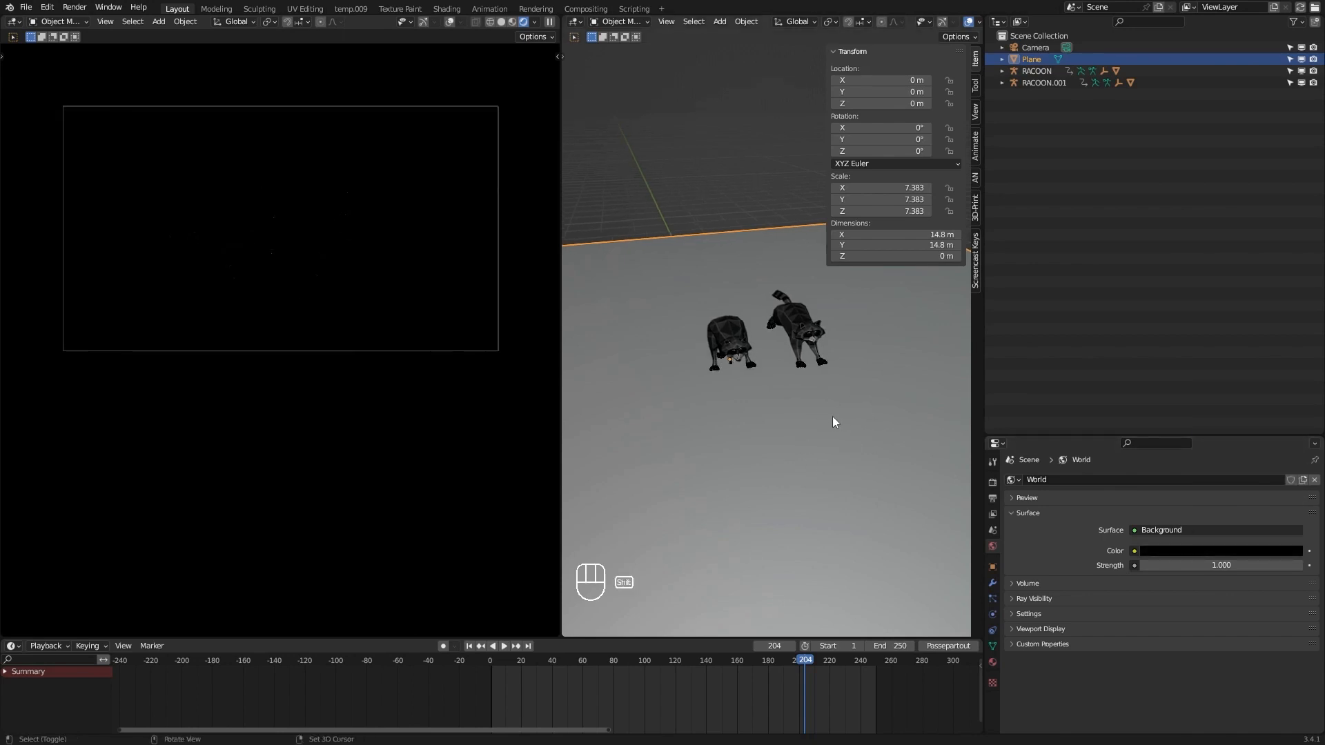
pyautogui.hotkey('shift', 'a')
pyautogui.moveTo(832, 416)
pyautogui.click(896, 441)
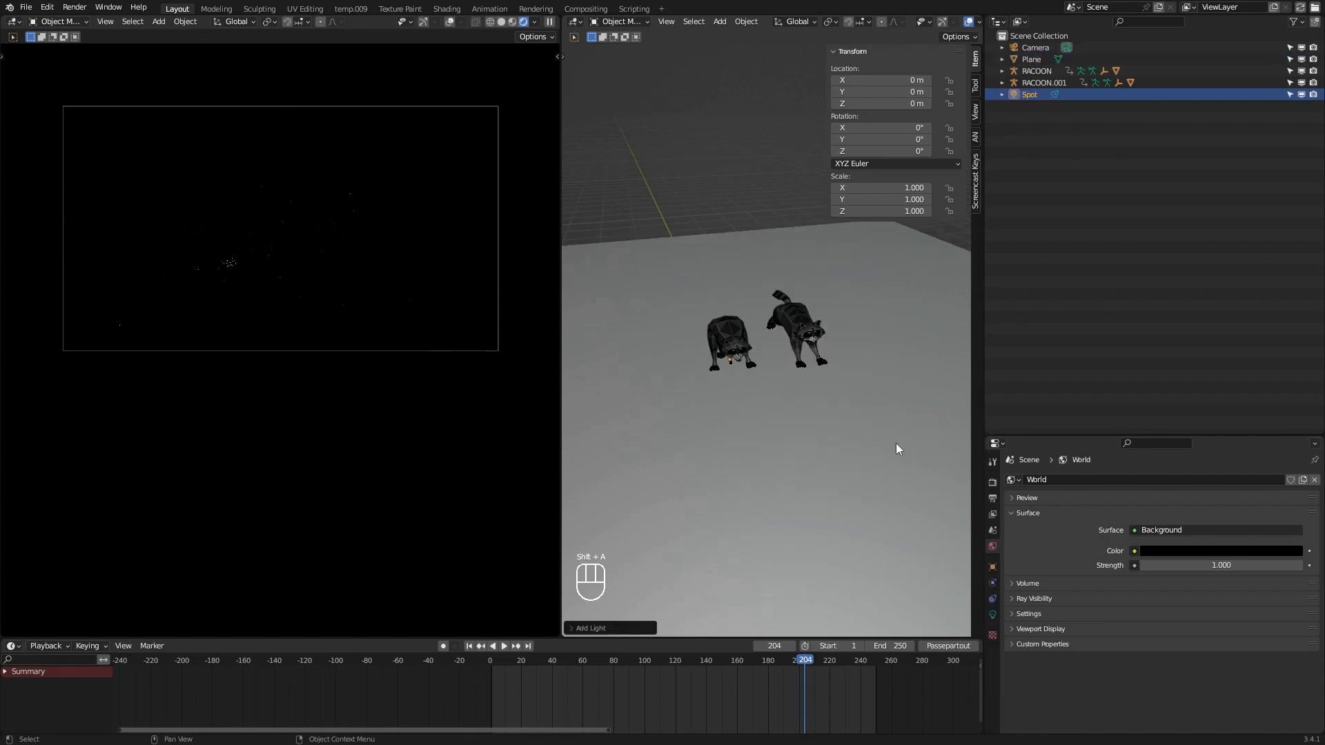
pyautogui.press('g')
pyautogui.press('z')
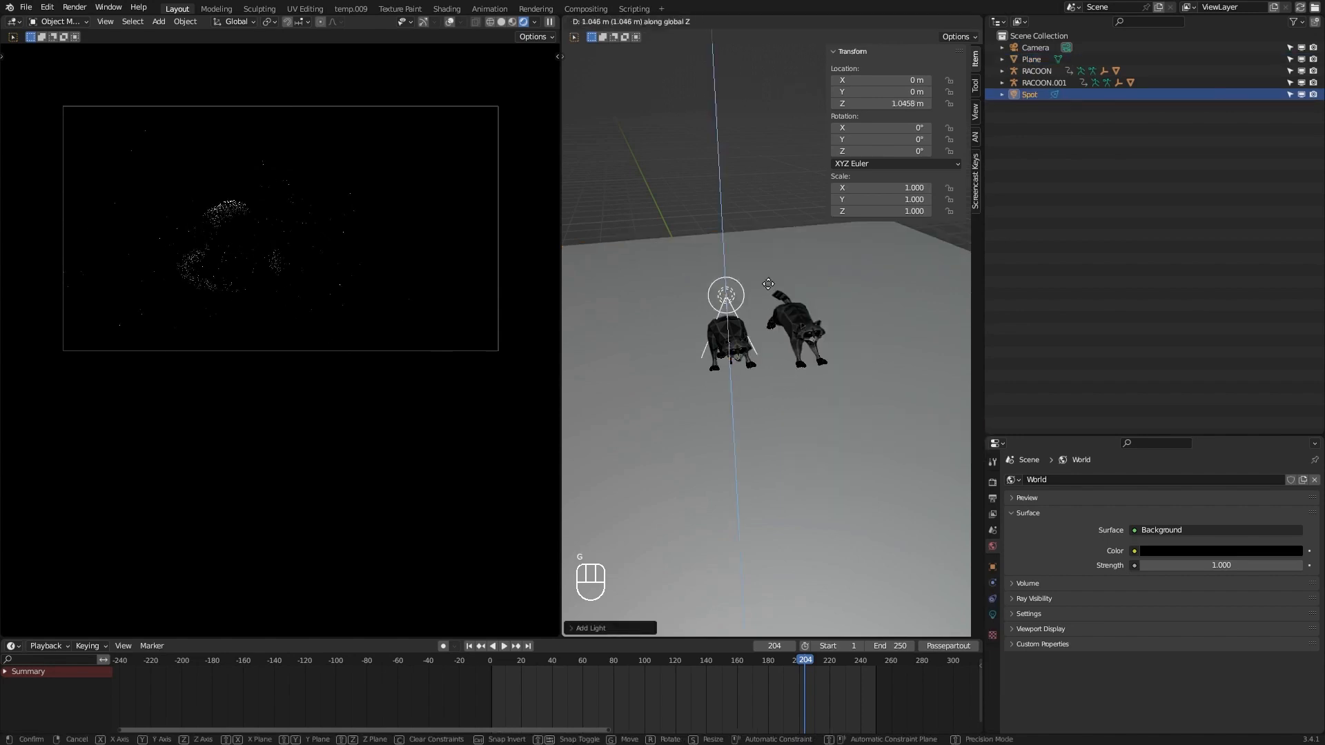
pyautogui.click(777, 185)
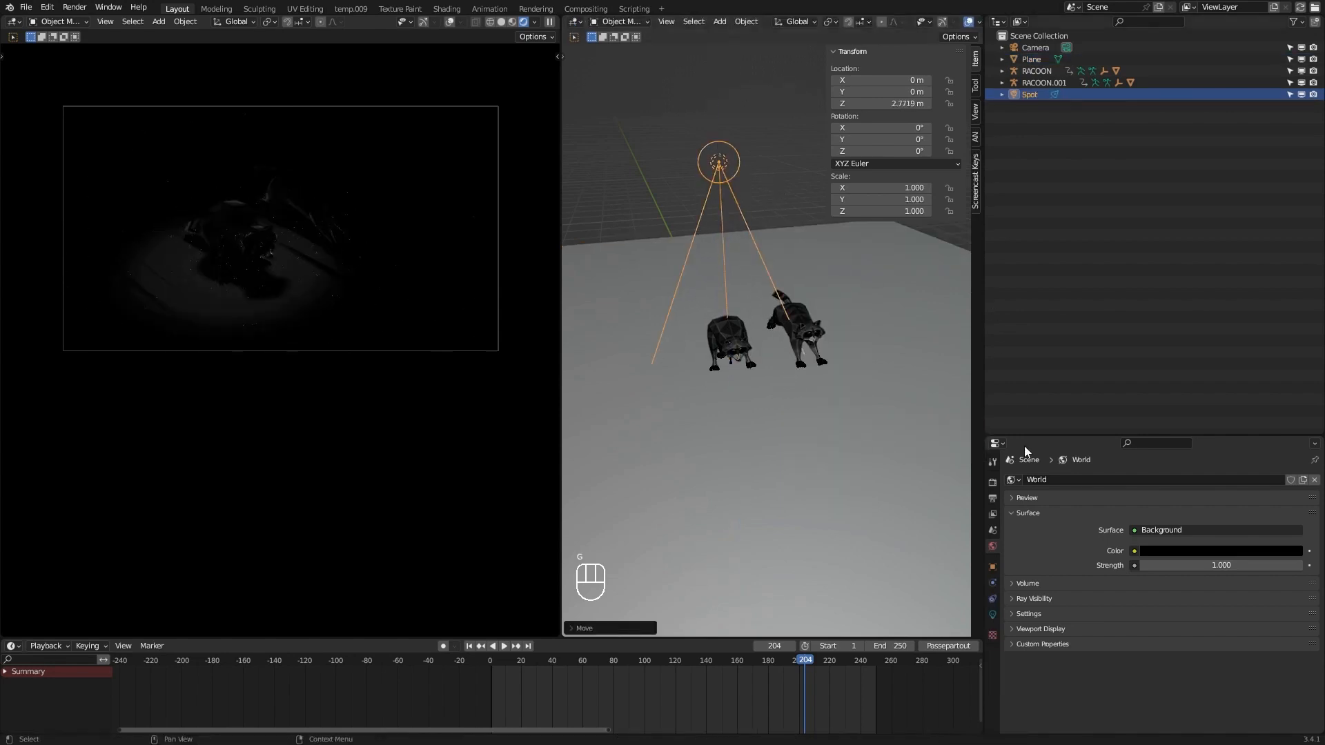
# Set the spot light's power to 1000 W, its spot size to about 20.7° and its blend to 1.000.
pyautogui.click(992, 613)
pyautogui.click(1142, 557)
pyautogui.write('1000')
pyautogui.press('Return')
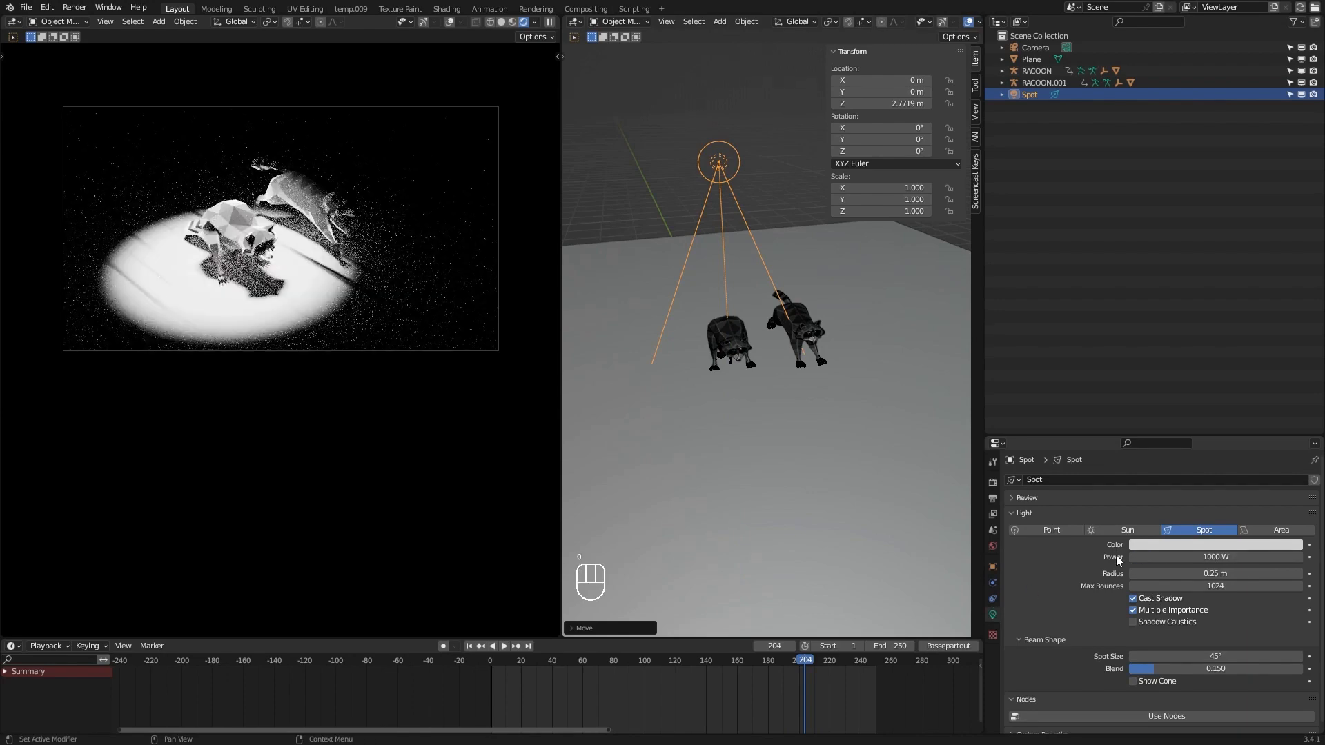
pyautogui.moveTo(1258, 658); pyautogui.dragTo(1253, 656)
pyautogui.moveTo(1172, 669); pyautogui.dragTo(1303, 671)
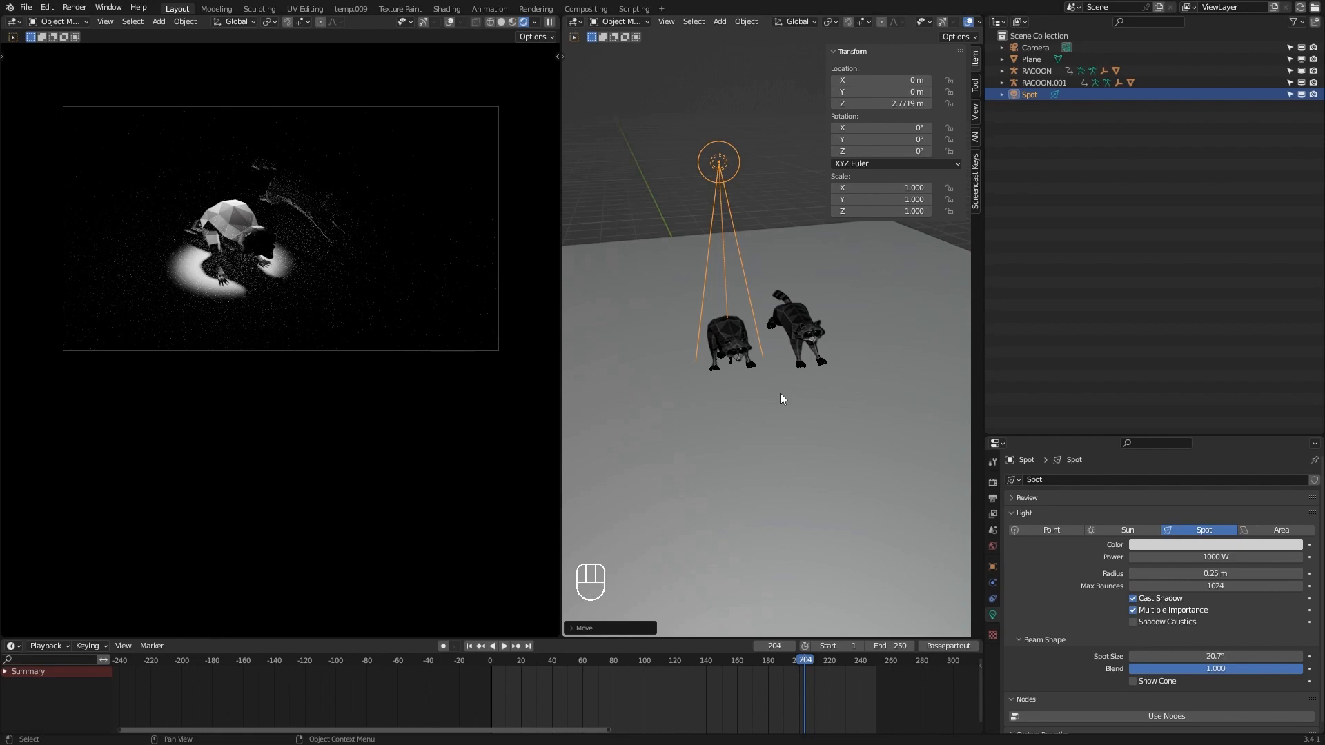
# Move the spot light to about Y -1.18 m, Z 2.94 m, and tilt it about 23.3° around X toward the raccoons.
pyautogui.moveTo(779, 395); pyautogui.dragTo(884, 374, button='middle')
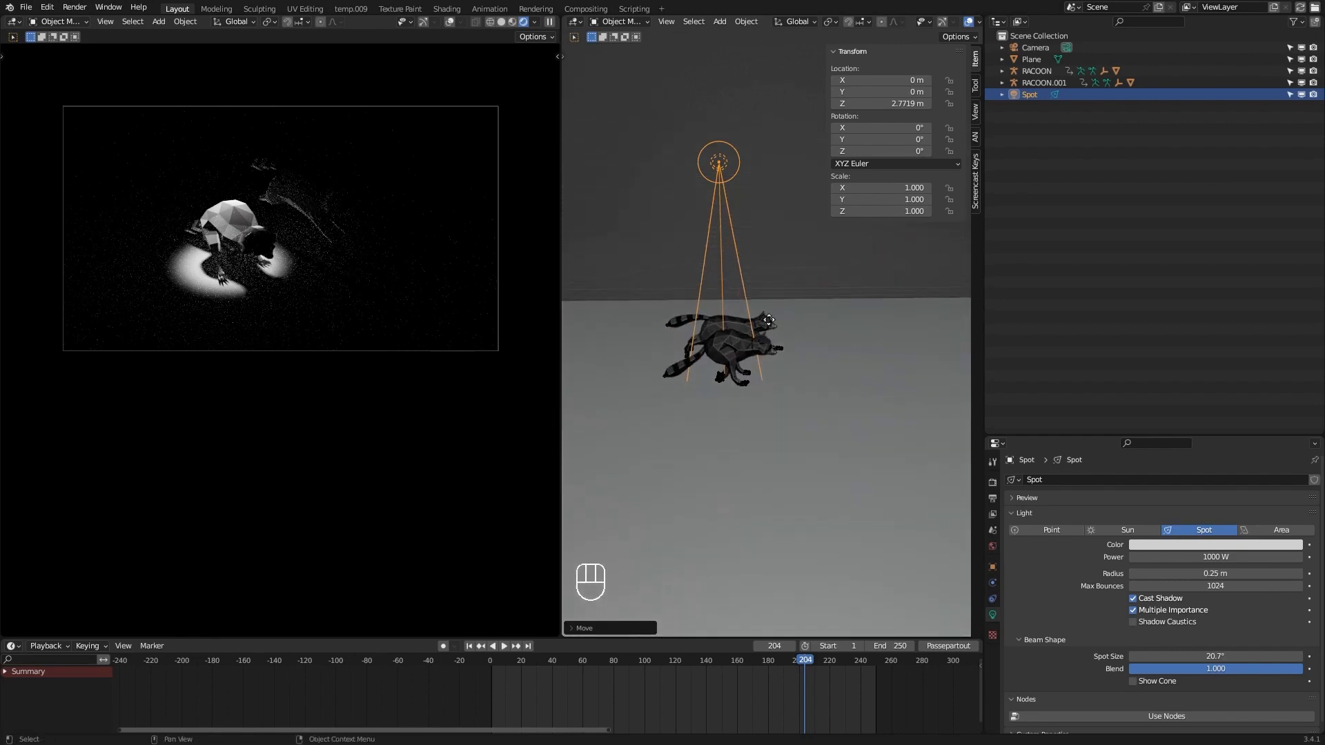
pyautogui.press('g')
pyautogui.click(859, 313)
pyautogui.press('r')
pyautogui.press('x')
pyautogui.click(859, 338)
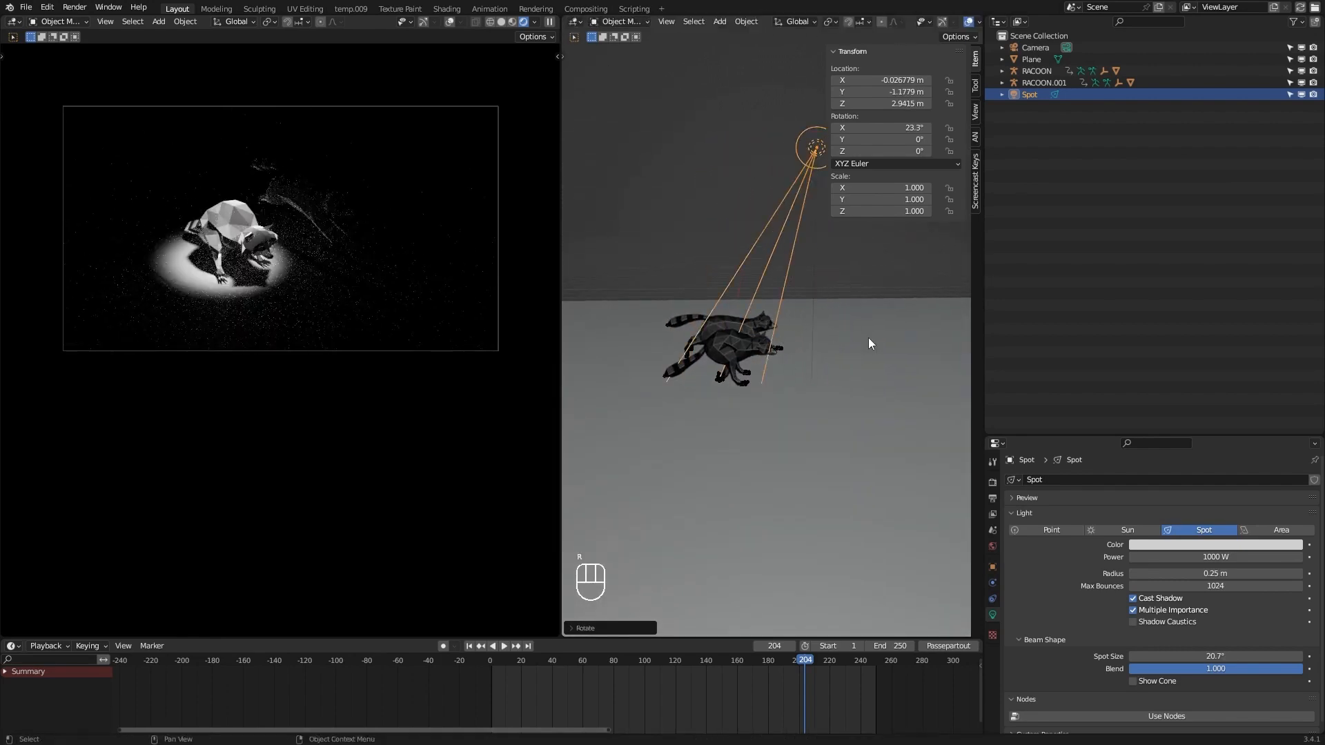
# Slide the spot light farther along Y in front of the raccoons, increasing its X tilt to keep it aimed at them.
pyautogui.moveTo(859, 339); pyautogui.dragTo(868, 345, button='middle')
pyautogui.press('g')
pyautogui.press('y')
pyautogui.click(498, 390)
pyautogui.press('r')
pyautogui.press('x')
pyautogui.click(724, 386)
pyautogui.moveTo(725, 386); pyautogui.dragTo(747, 382, button='middle')
pyautogui.press('g')
pyautogui.press('y')
pyautogui.click(788, 404)
pyautogui.press('r')
pyautogui.press('x')
pyautogui.click(771, 416)
# Turn the spot light to about -14° around Z, slide it to about Y -4.07 m, and tilt it to about 56° around X.
pyautogui.press('r')
pyautogui.press('z')
pyautogui.click(811, 414)
pyautogui.press('g')
pyautogui.press('y')
pyautogui.click(758, 397)
pyautogui.press('r')
pyautogui.click(782, 438)
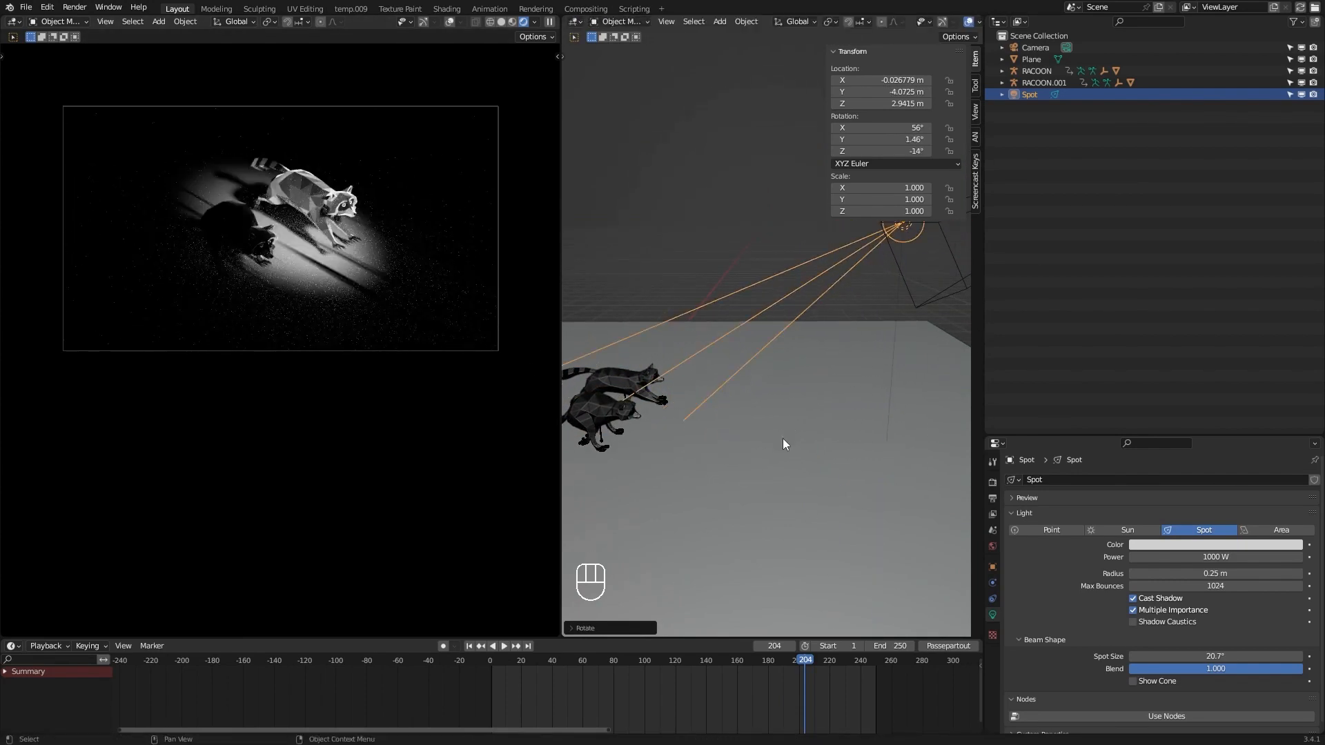
# Fine-tune the spot light to about X -0.21, Y -4.26, Z 3.19 m with an X tilt of about 53°, and save the file.
pyautogui.press('g')
pyautogui.click(764, 403)
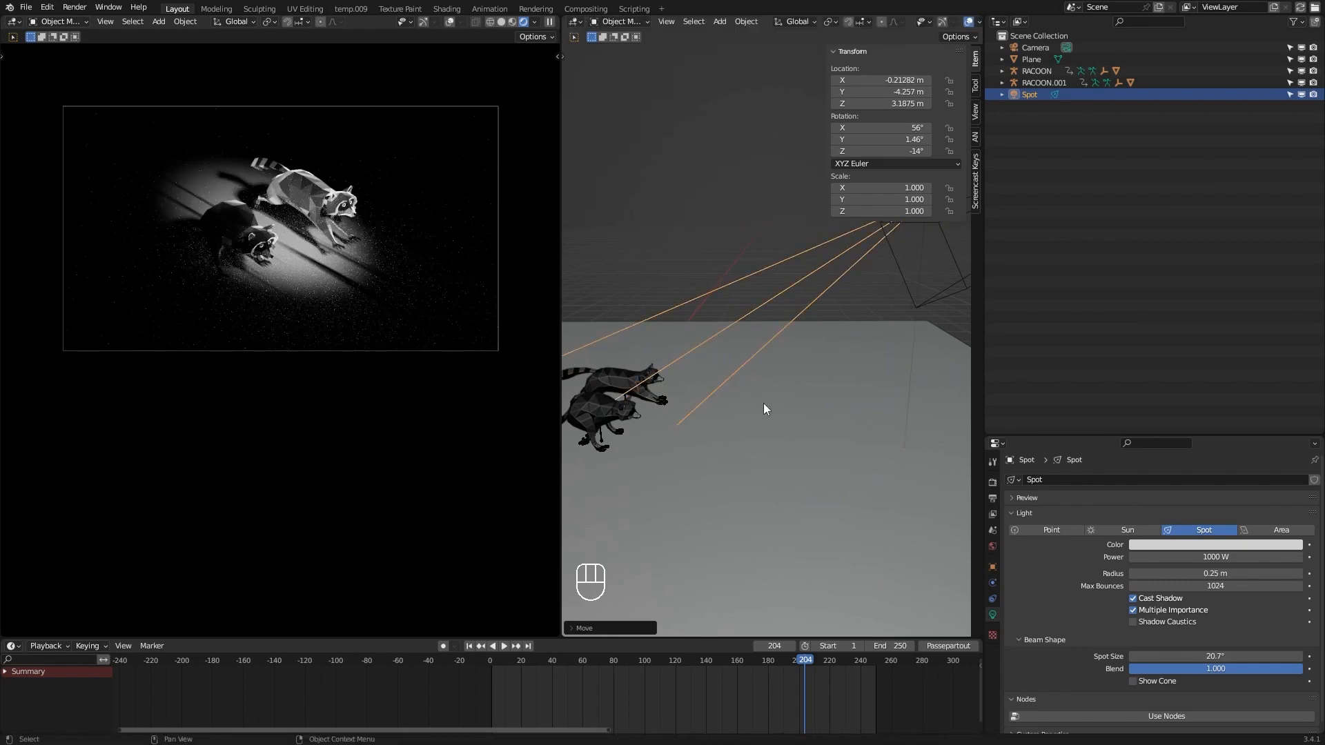
pyautogui.press('r')
pyautogui.click(752, 463)
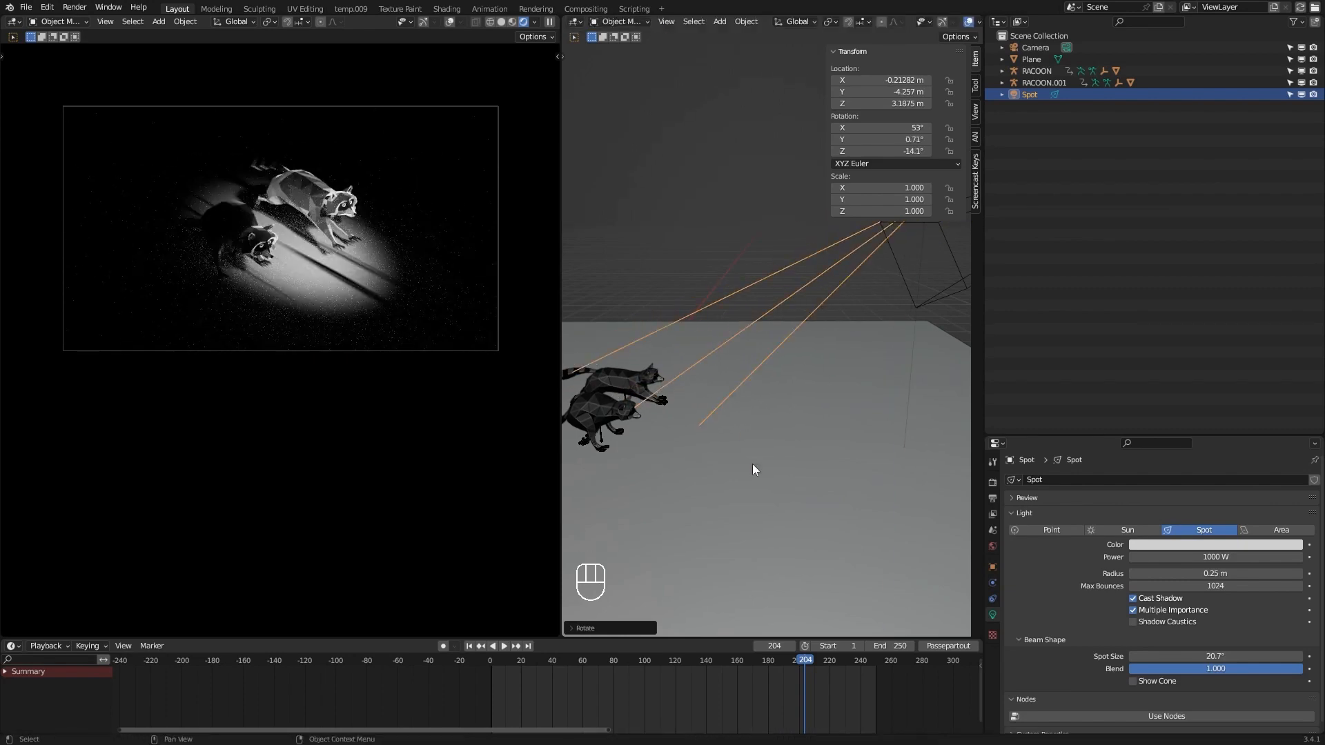
pyautogui.hotkey('ctrl', 's')
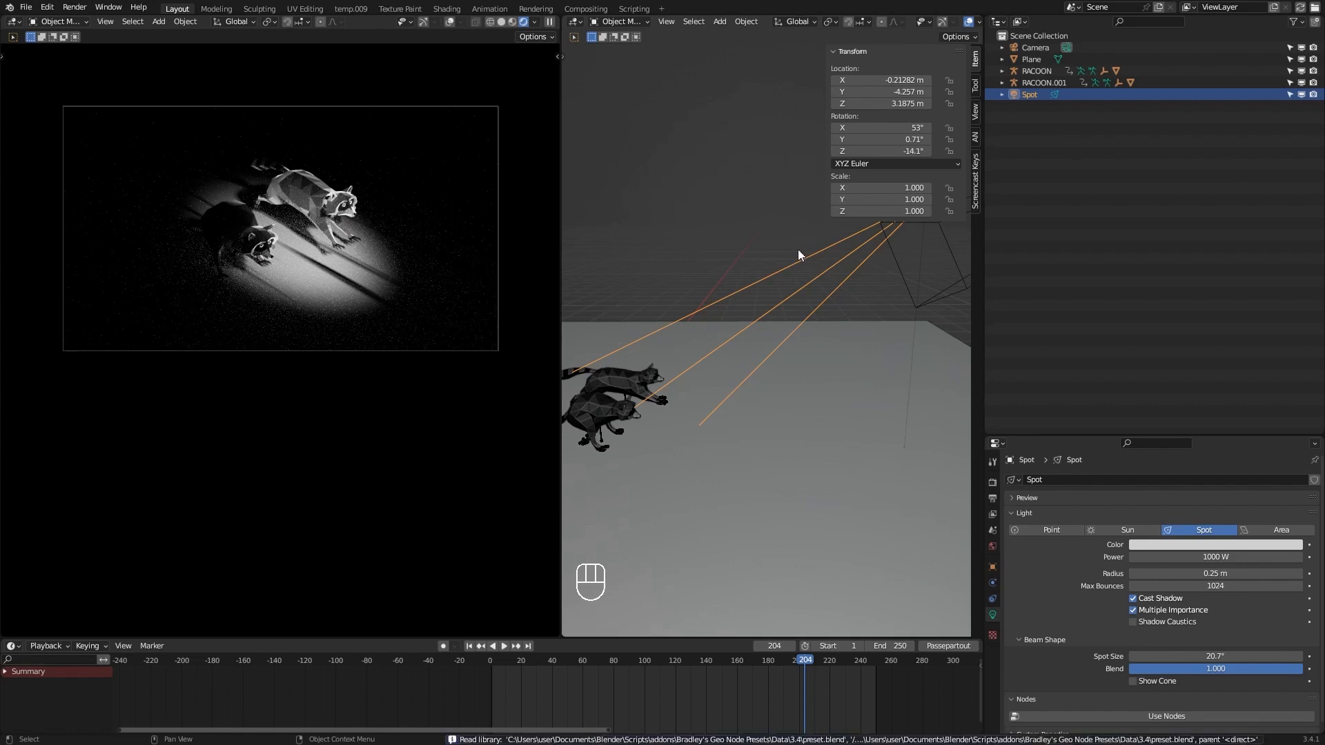
# Switch the camera view to Material Preview shading with Scene Lights and Scene World enabled.
pyautogui.moveTo(765, 248); pyautogui.dragTo(767, 246, button='middle')
pyautogui.click(501, 23)
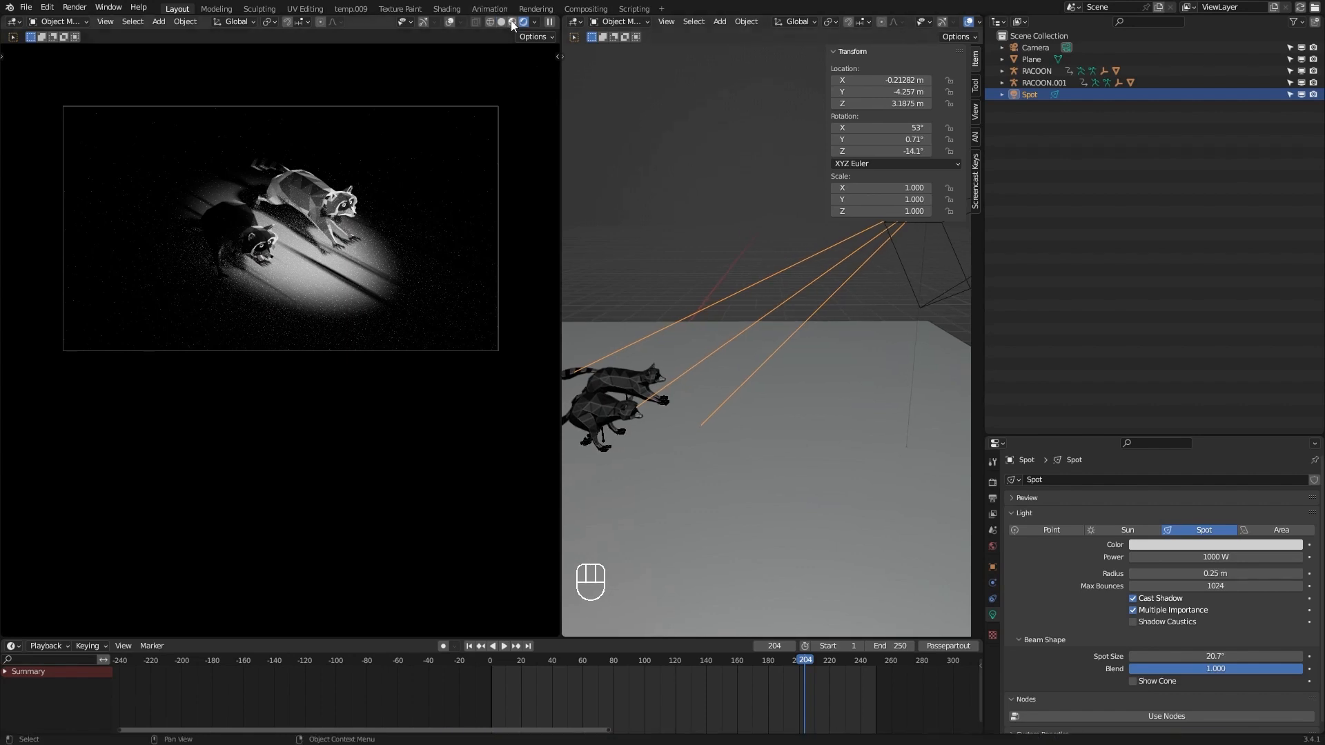
pyautogui.click(549, 23)
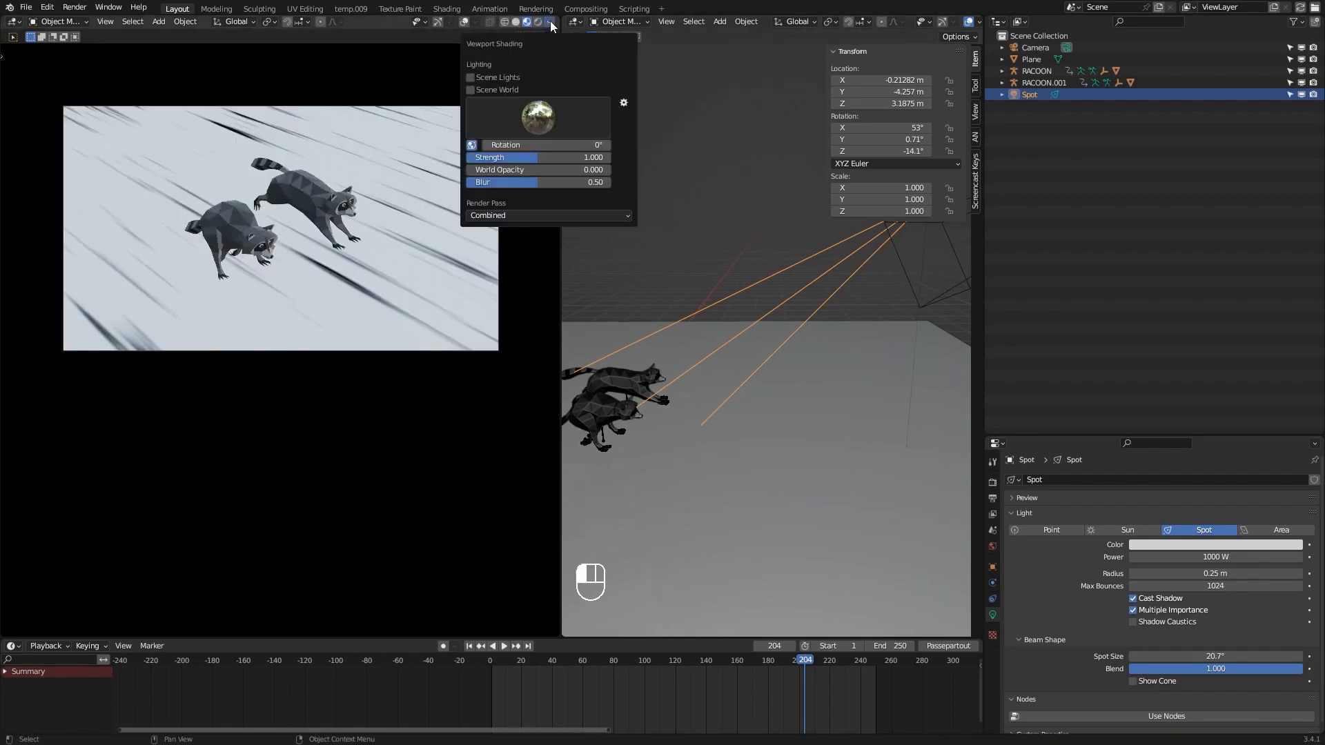
pyautogui.click(471, 78)
pyautogui.click(471, 89)
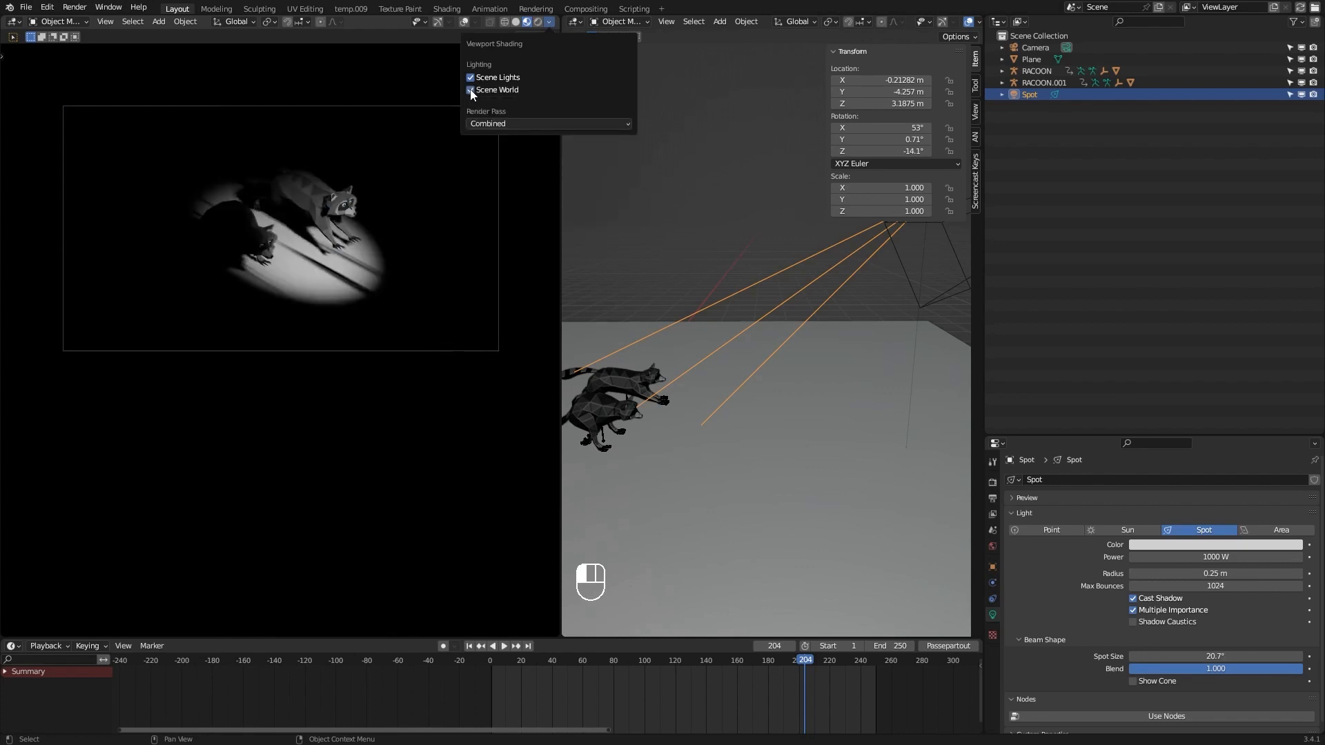
pyautogui.keyDown('shift'); pyautogui.moveTo(849, 304); pyautogui.dragTo(844, 325, button='middle'); pyautogui.keyUp('shift')
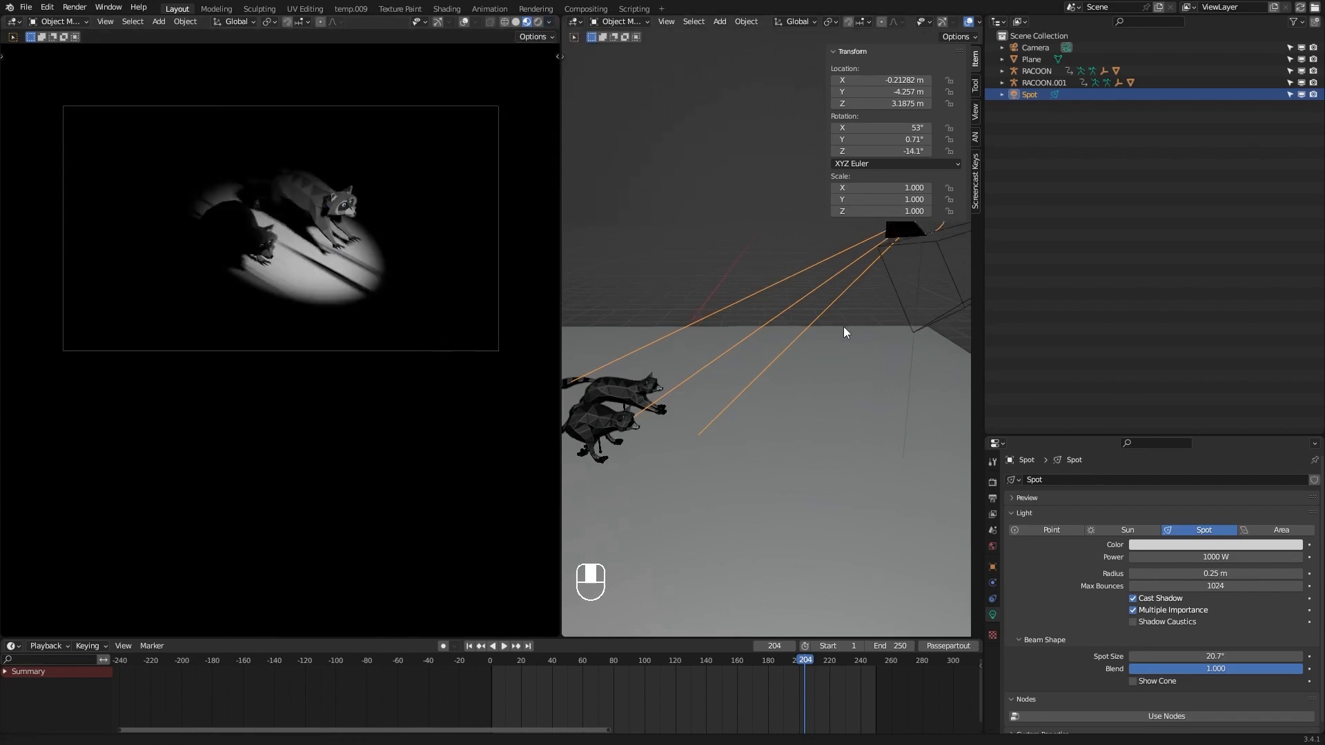
pyautogui.click(942, 322)
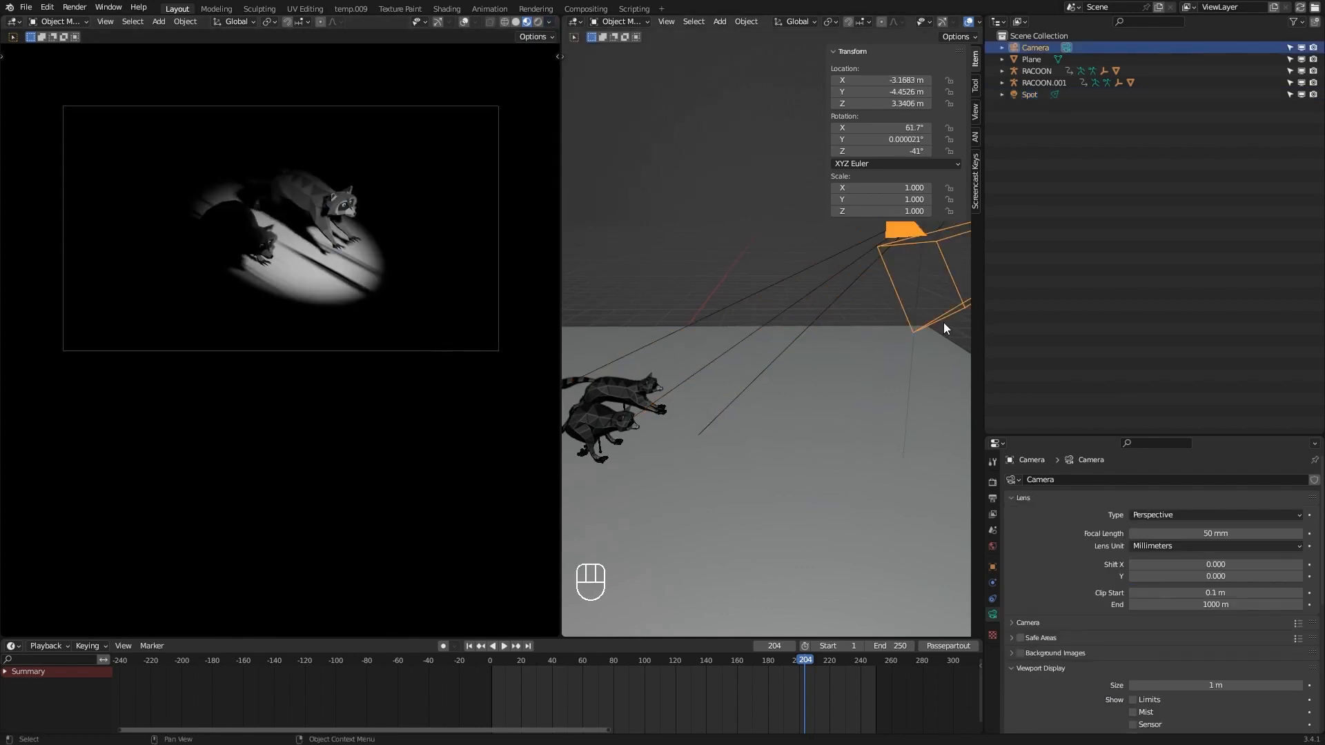
pyautogui.press('g')
pyautogui.click(918, 349)
pyautogui.moveTo(918, 351); pyautogui.dragTo(731, 421, button='middle')
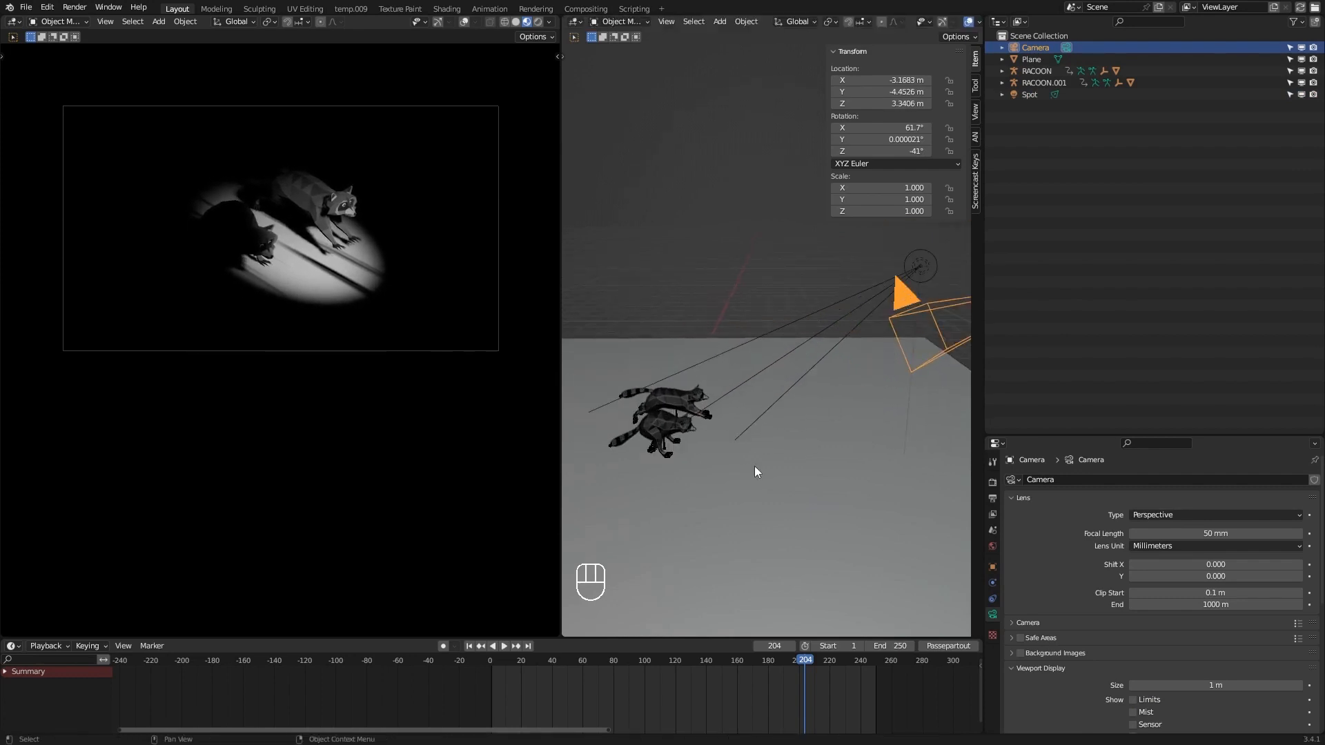
# Add a sphere-shaped empty at the scene origin beneath the raccoons.
pyautogui.hotkey('shift', 'a')
pyautogui.moveTo(756, 467)
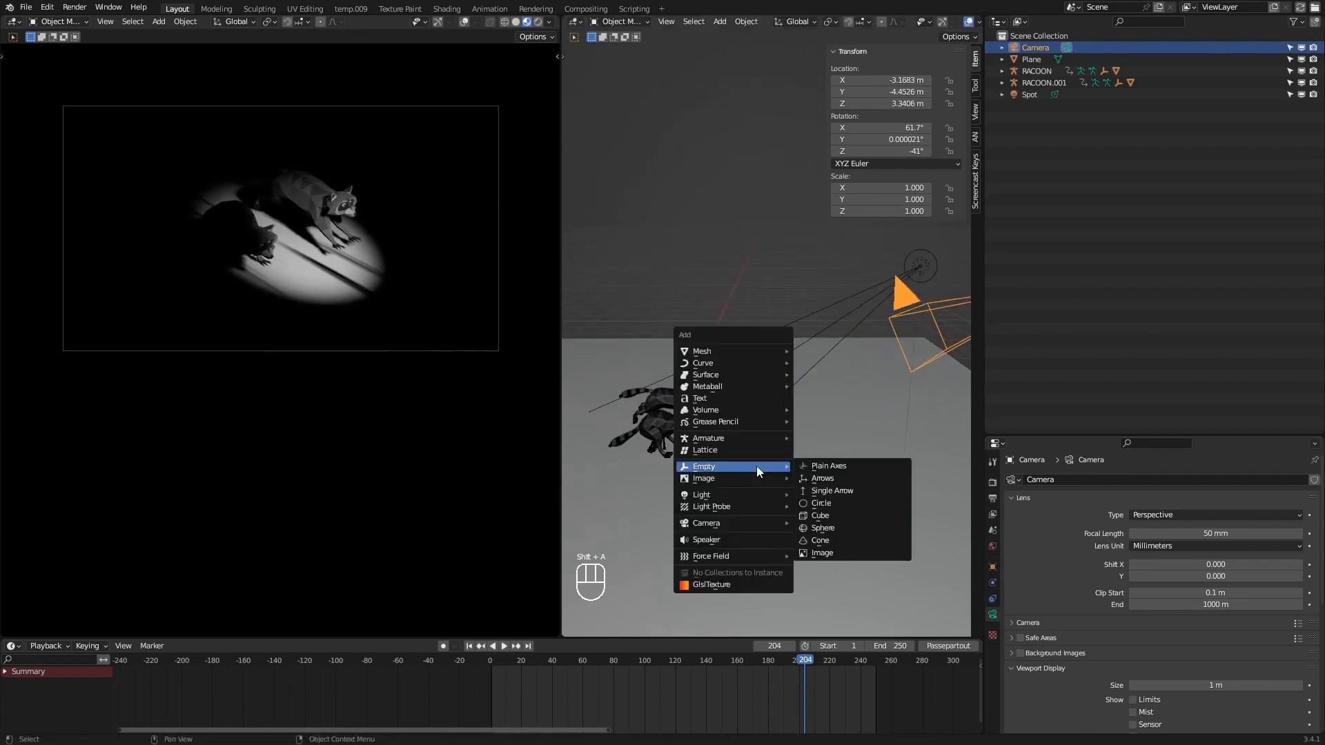
pyautogui.click(823, 528)
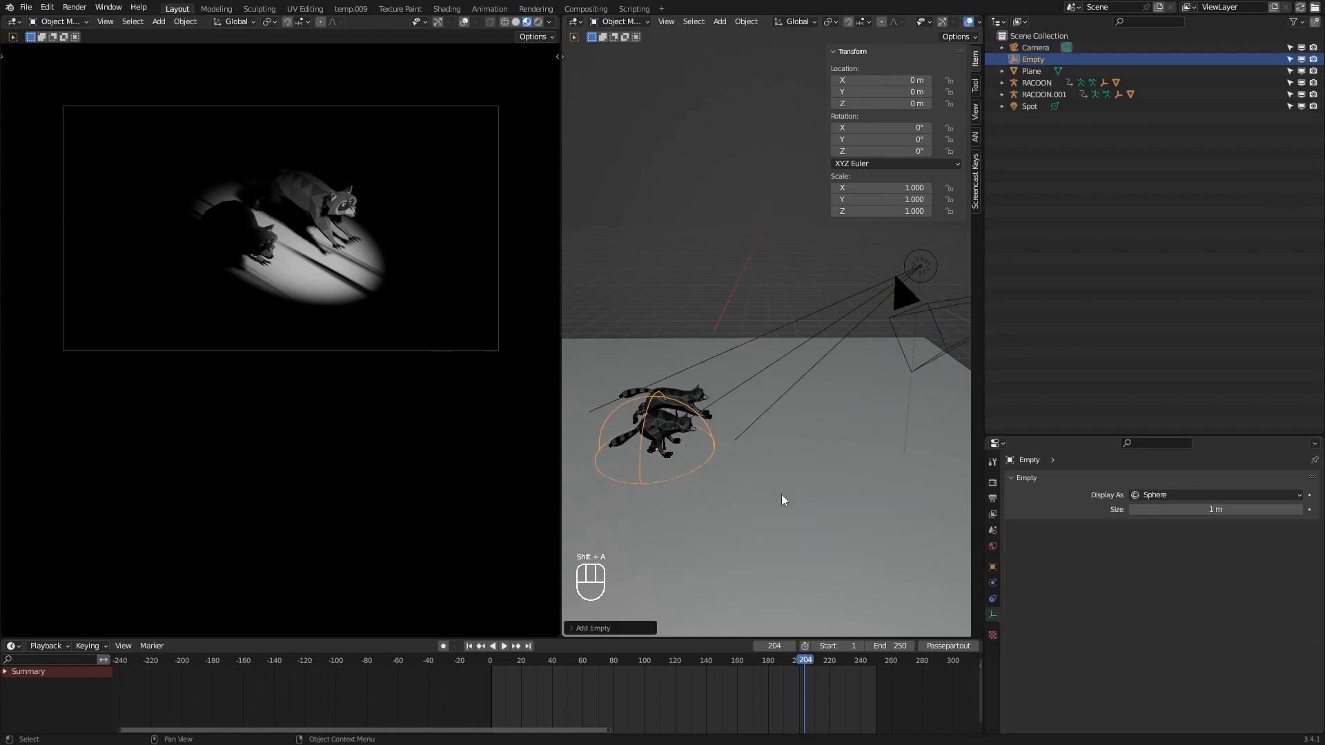
# Add a Track To constraint to the camera.
pyautogui.click(922, 307)
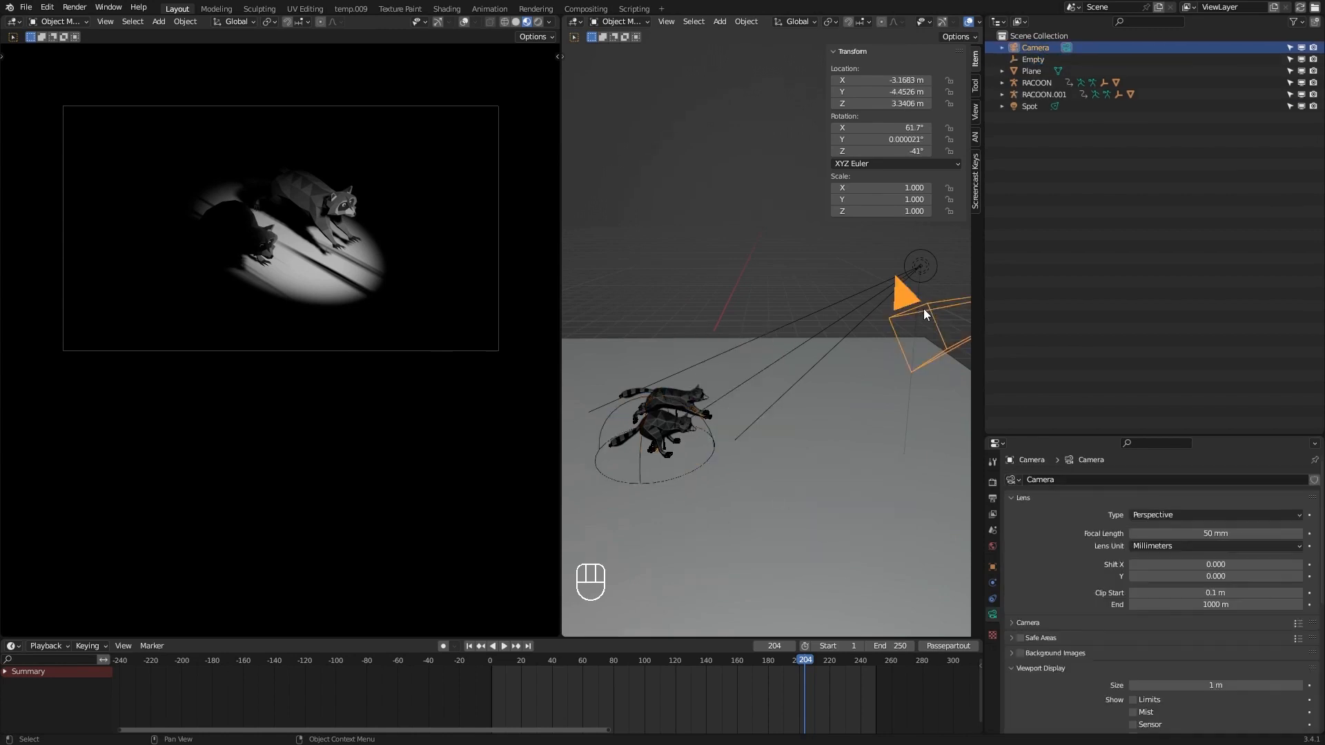
pyautogui.click(992, 600)
pyautogui.click(1069, 481)
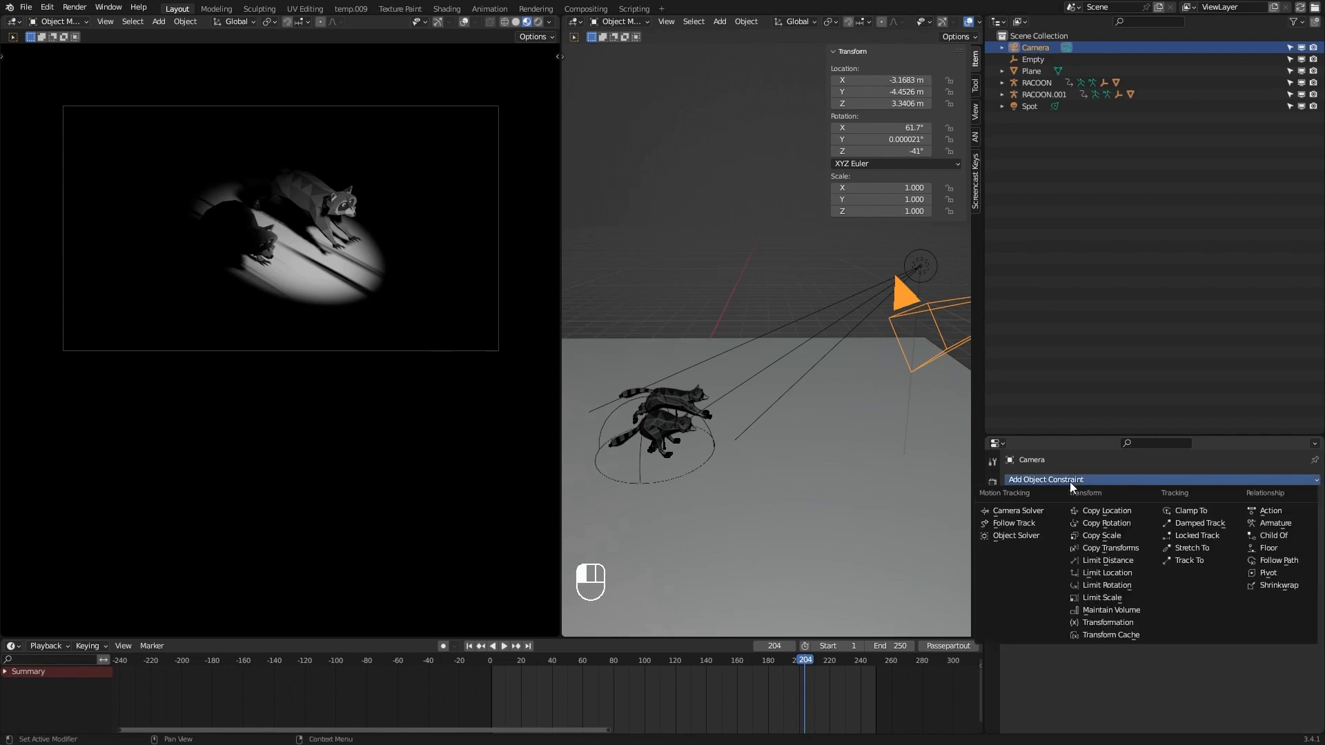
pyautogui.click(1201, 560)
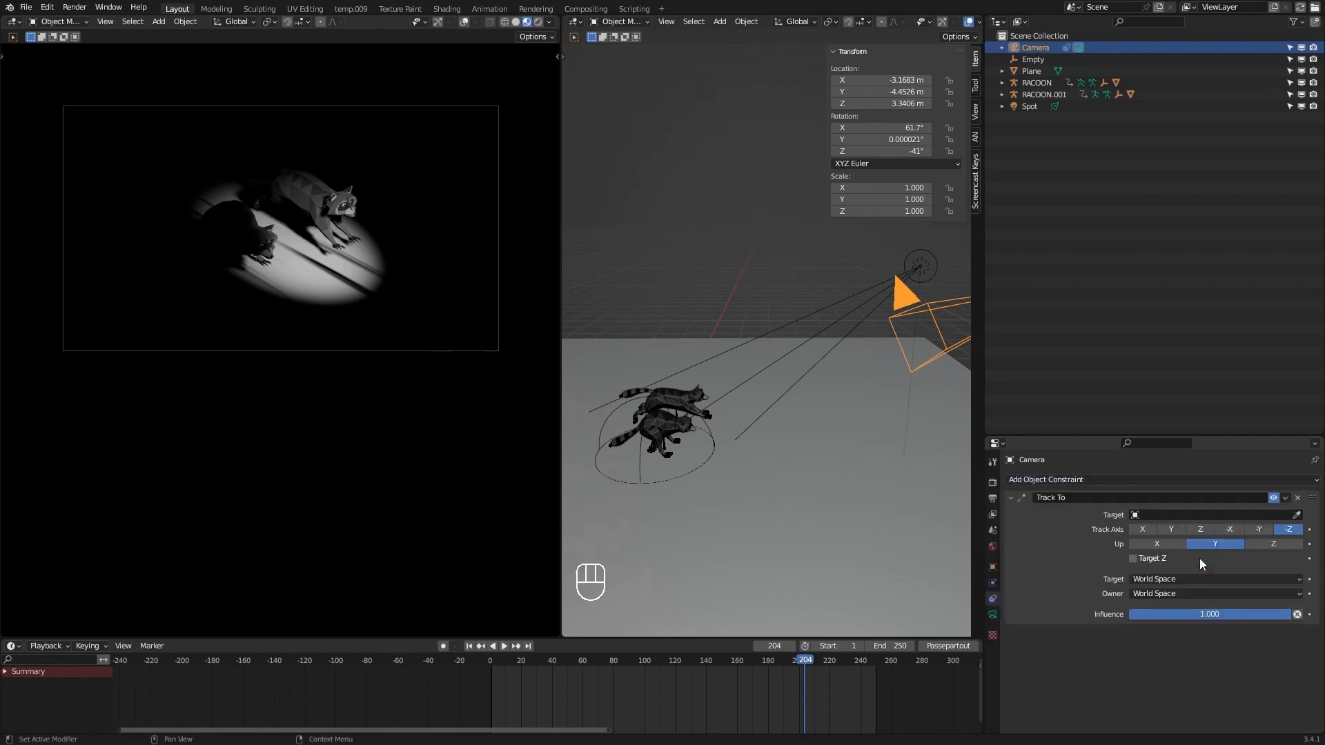
# Target the camera's Track To constraint at the Empty, and move the empty between the raccoons to about X 0.63, Y -0.14, Z 0.21 m.
pyautogui.click(1297, 515)
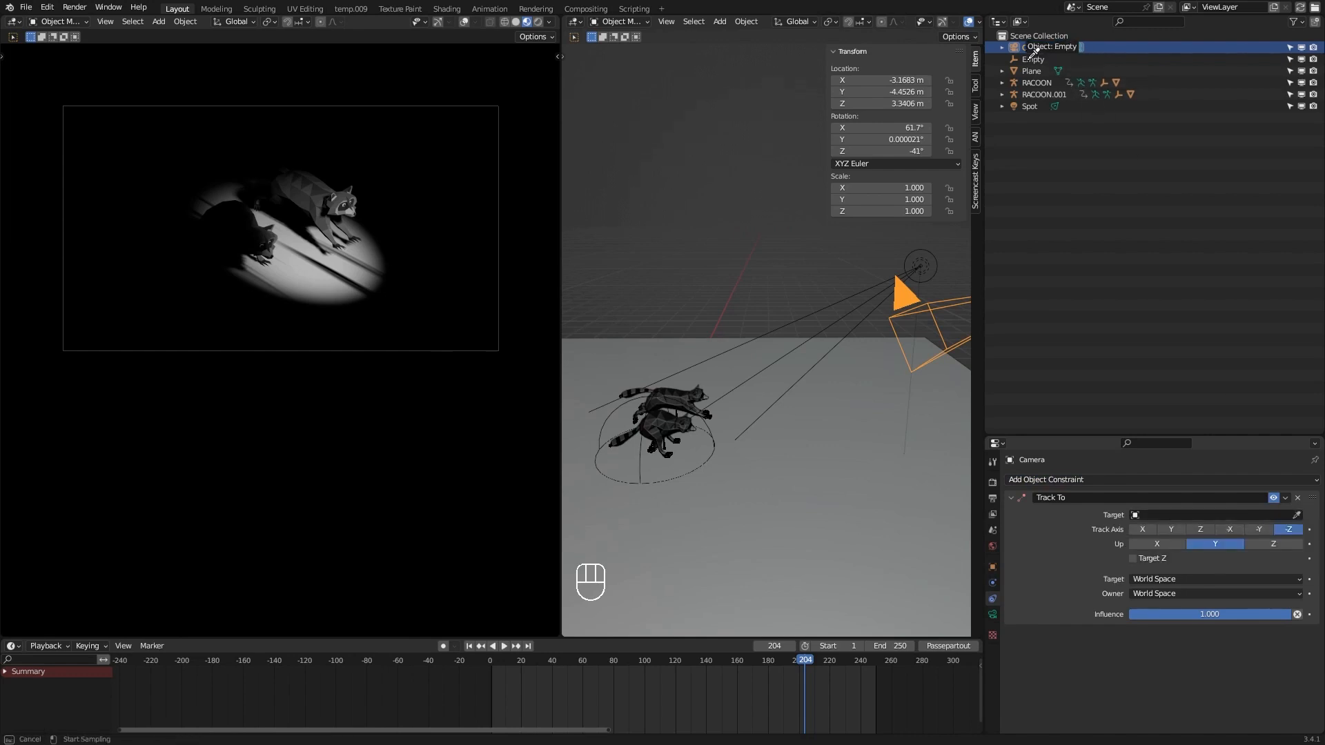
pyautogui.click(1030, 58)
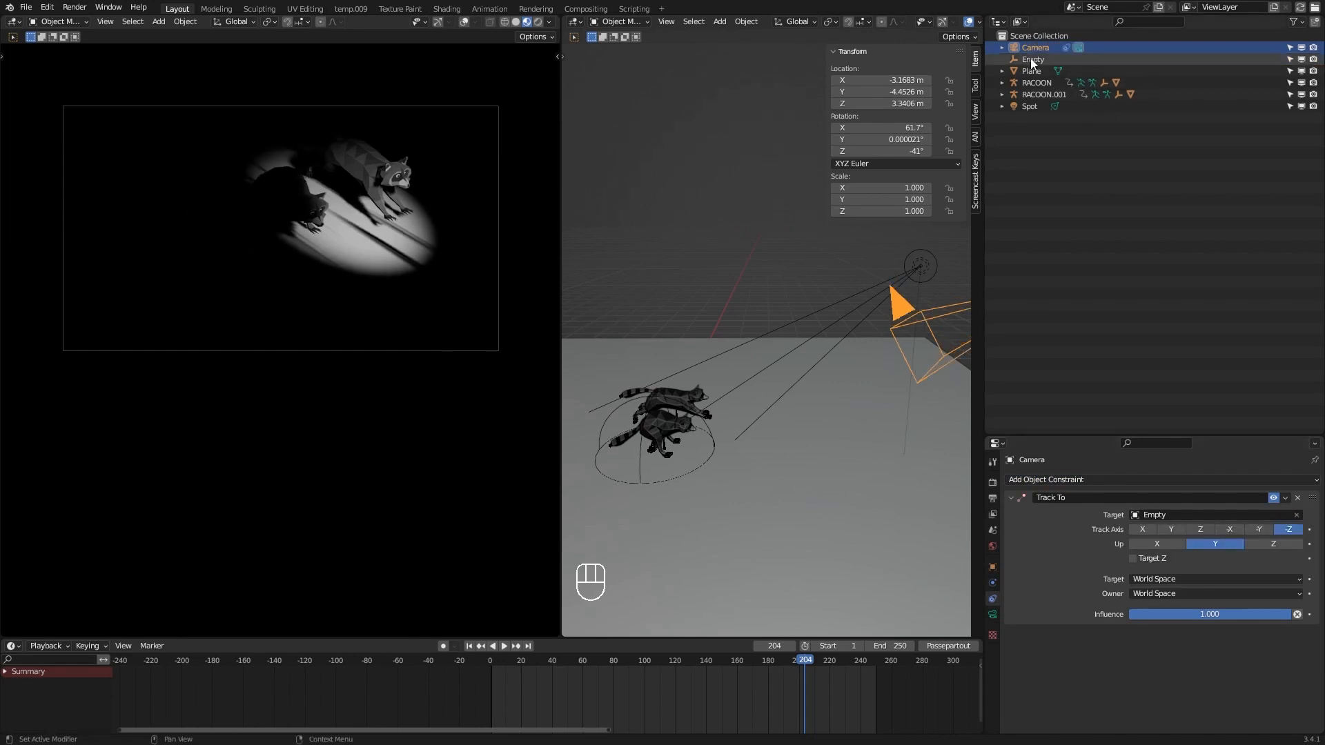
pyautogui.click(693, 468)
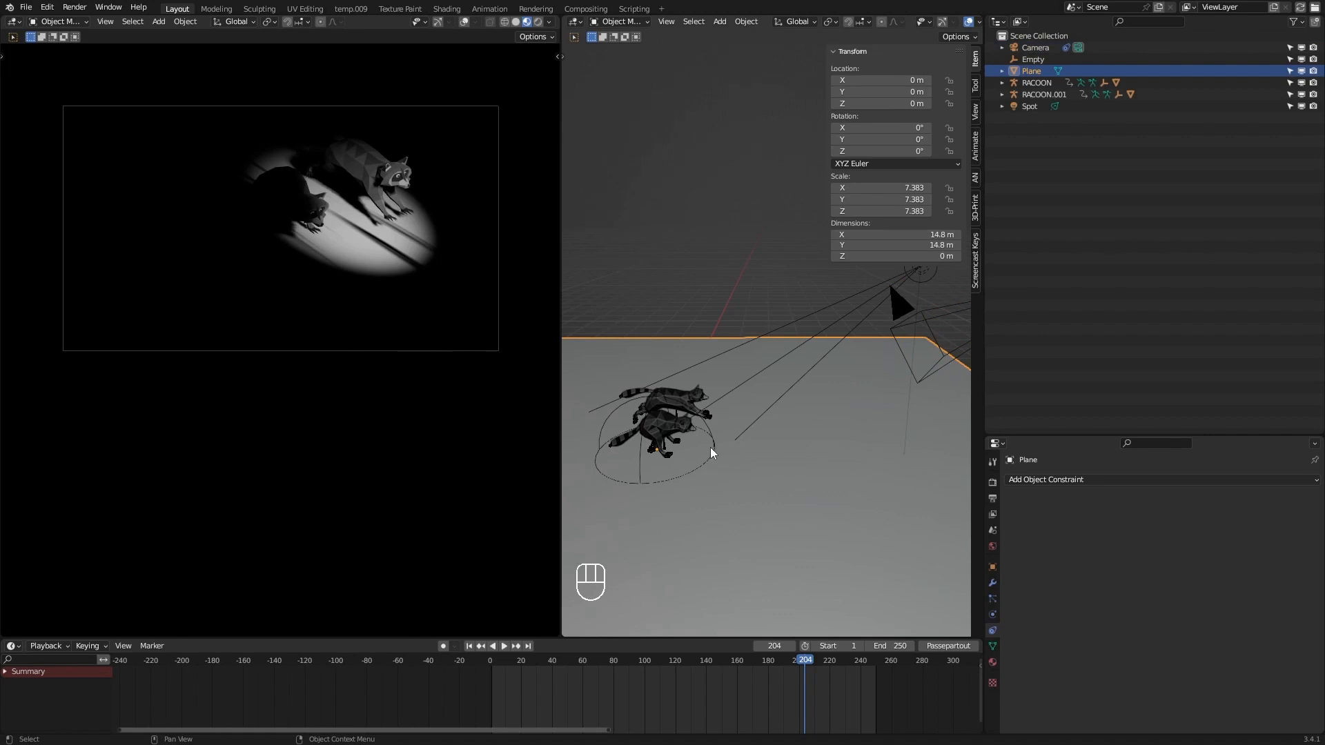
pyautogui.click(710, 445)
pyautogui.moveTo(756, 415); pyautogui.dragTo(688, 468, button='middle')
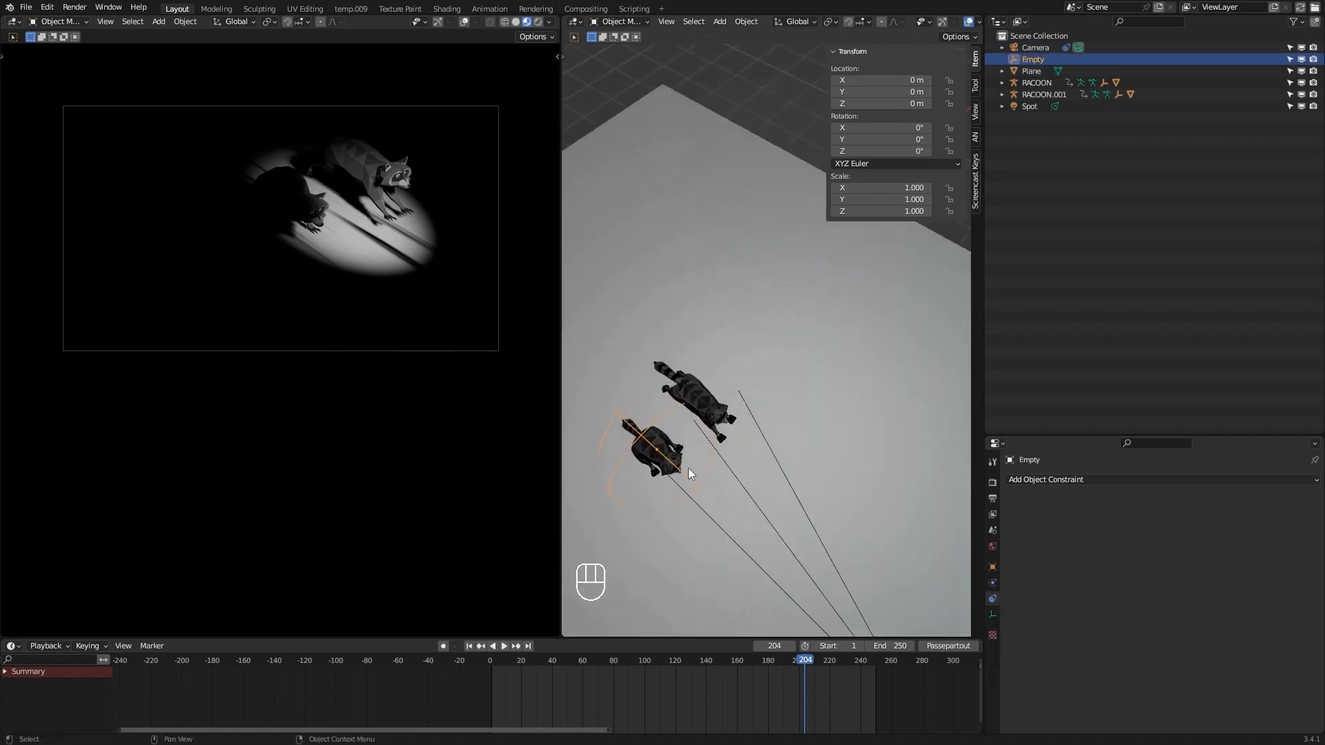
pyautogui.press('g')
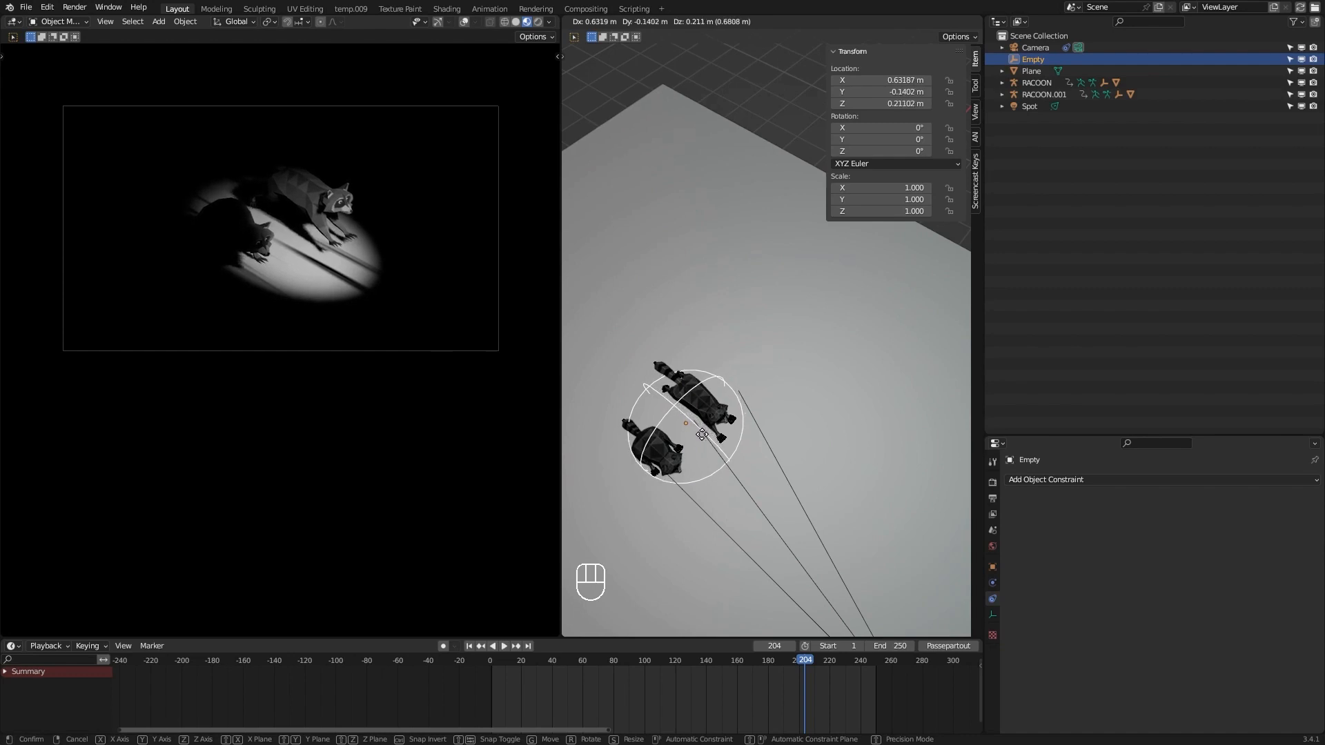
pyautogui.click(702, 434)
# Insert a Location keyframe on the empty at frame 204 and switch the perspective viewport to the Graph Editor.
pyautogui.moveTo(693, 490); pyautogui.dragTo(776, 435, button='middle')
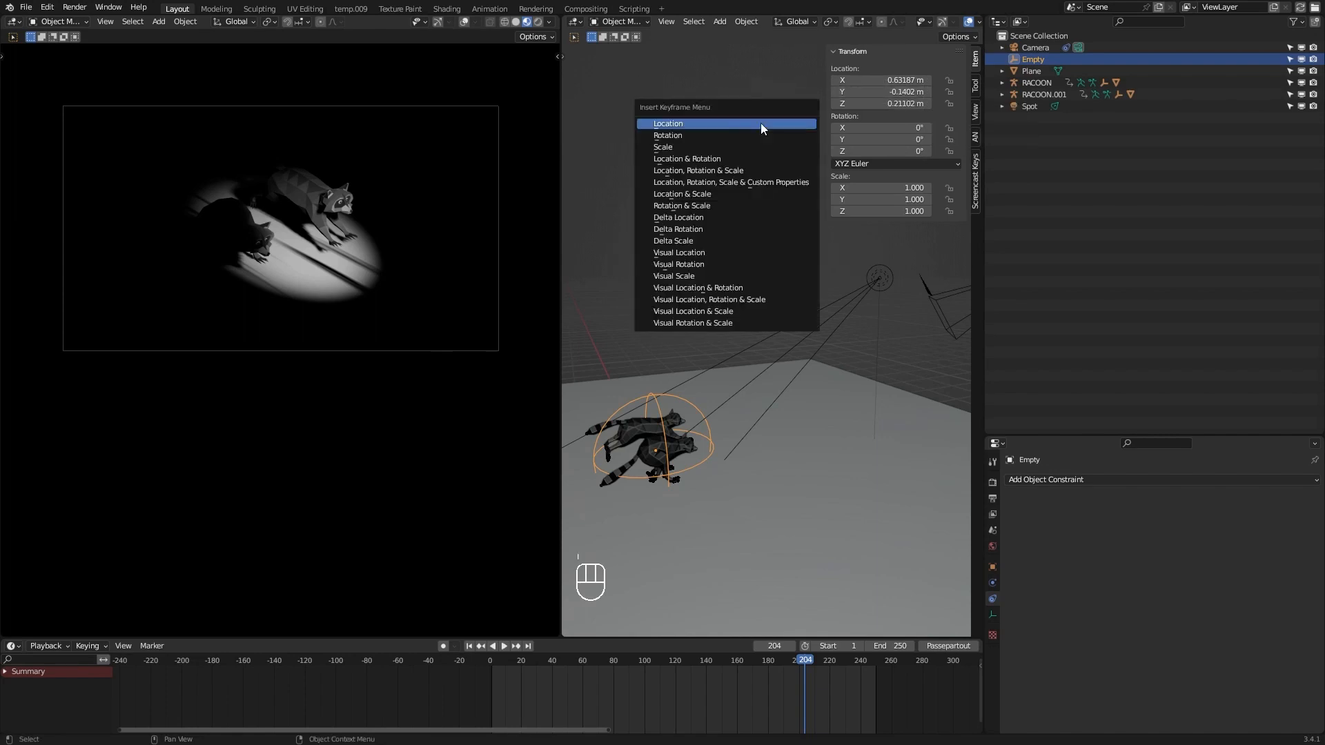
pyautogui.click(761, 123)
pyautogui.click(577, 21)
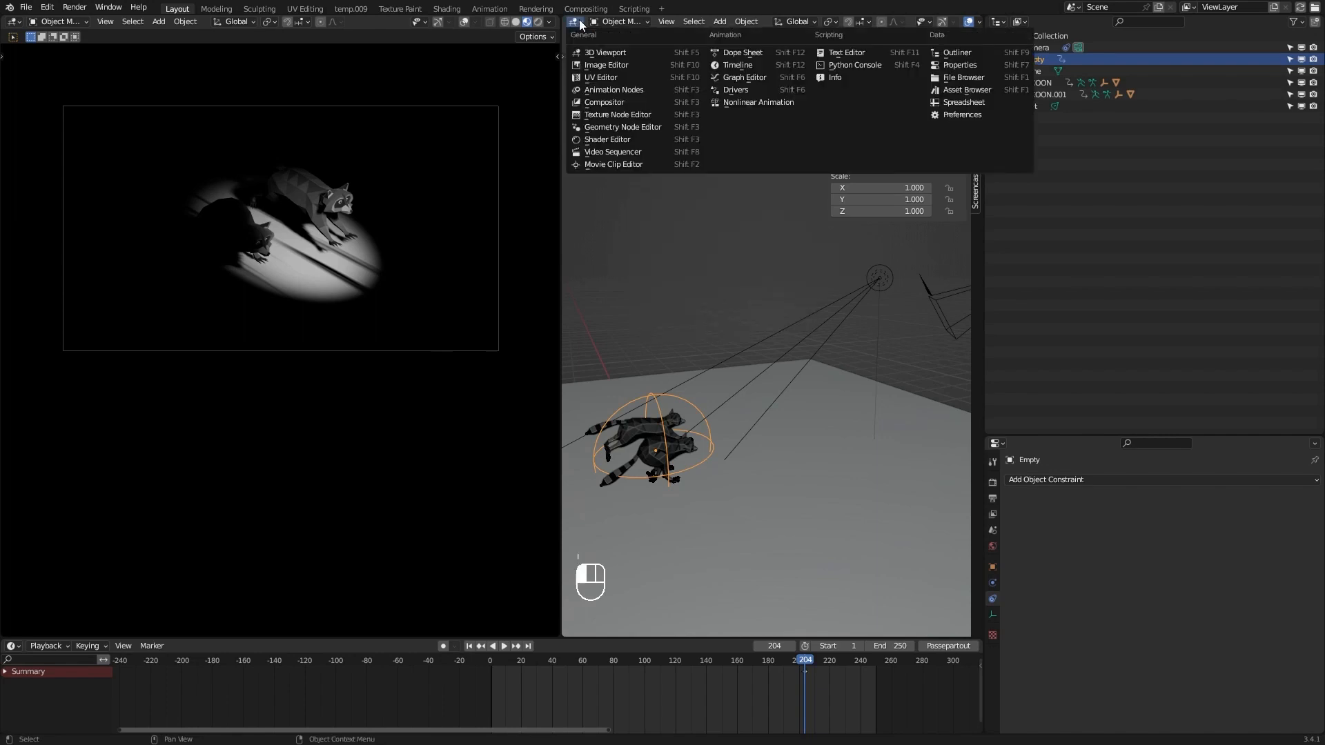
pyautogui.click(759, 79)
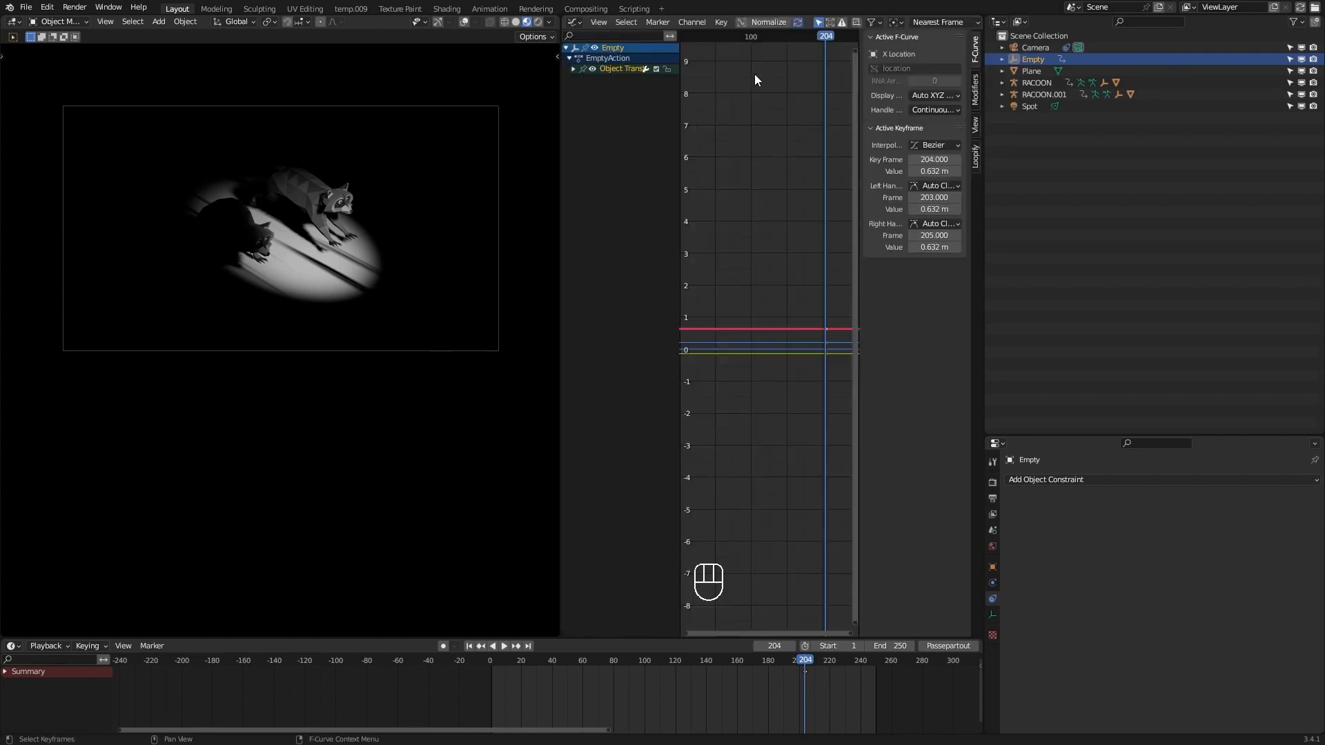
# Add a Noise modifier to the empty's X Location curve.
pyautogui.click(573, 69)
pyautogui.click(609, 82)
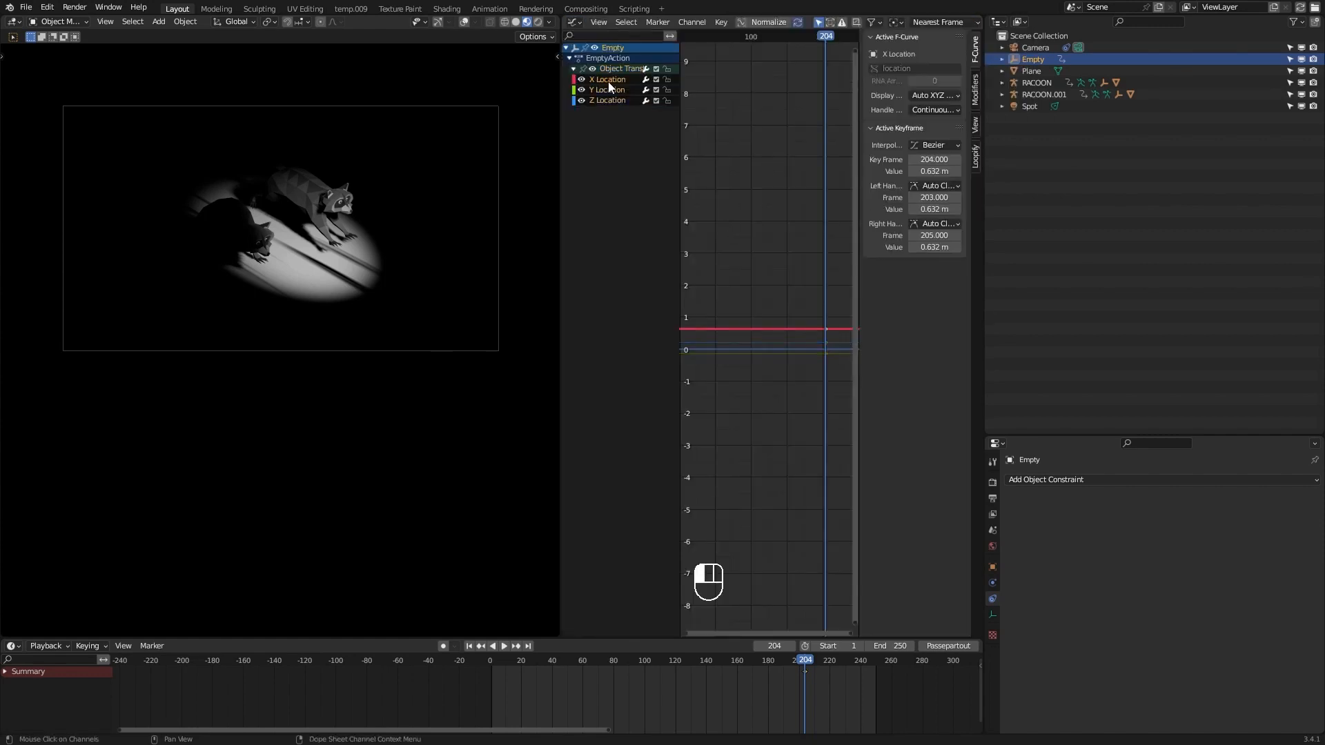
pyautogui.click(976, 88)
pyautogui.moveTo(857, 73); pyautogui.dragTo(846, 69)
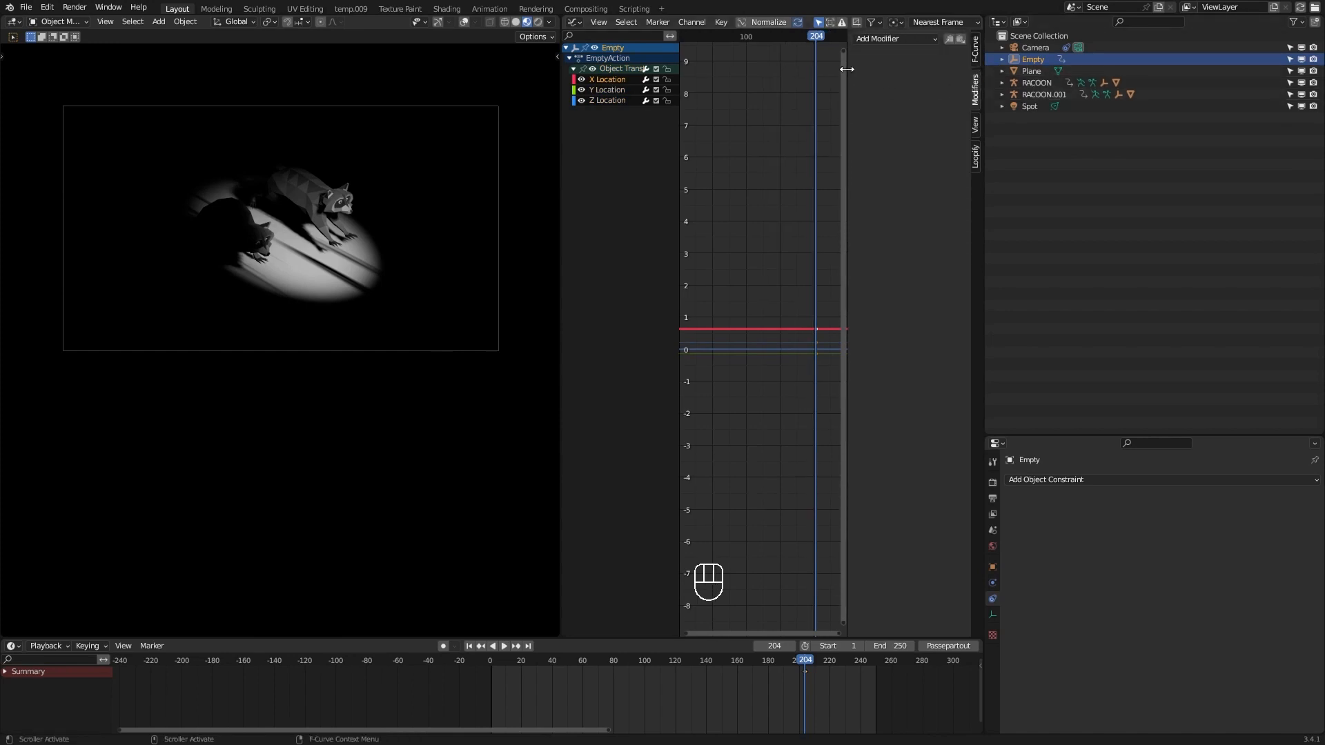
pyautogui.click(873, 42)
pyautogui.click(882, 102)
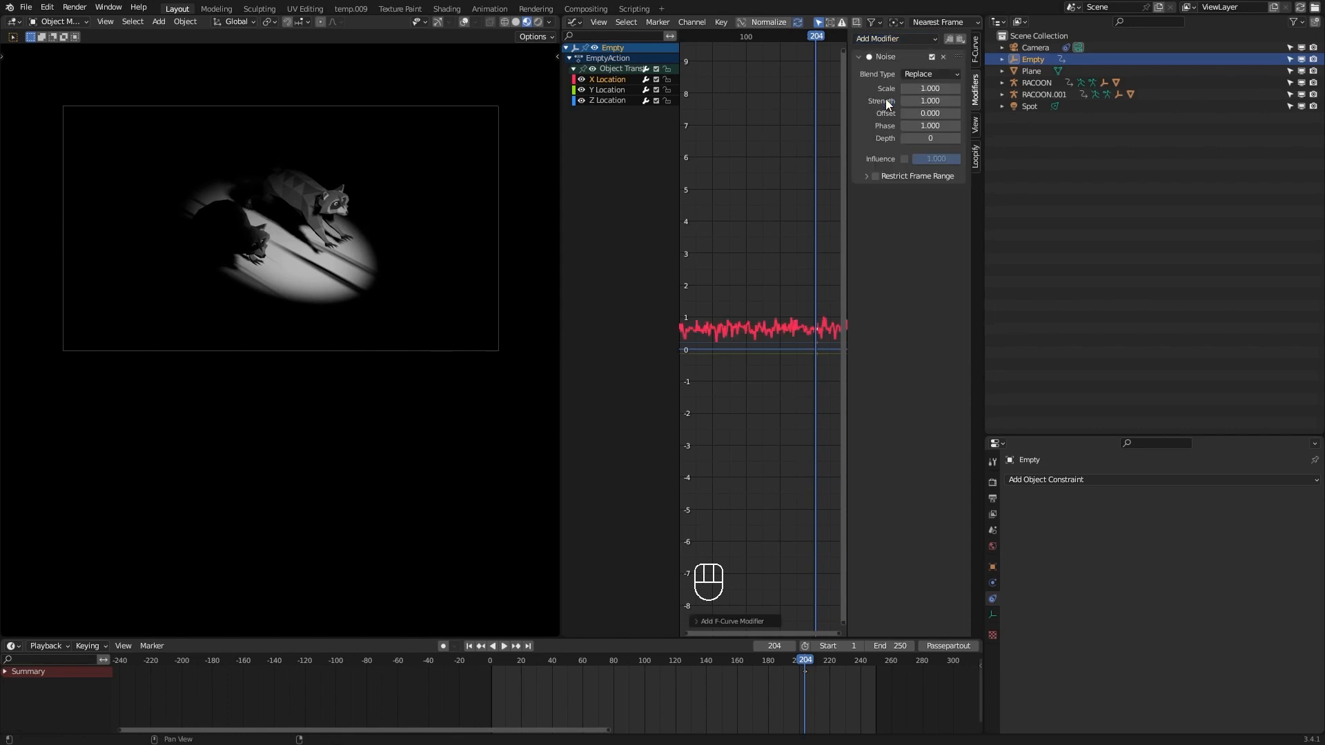
# Set the X Location noise to scale 8 and strength 0.2, playing the animation to judge the camera shake.
pyautogui.press('space')
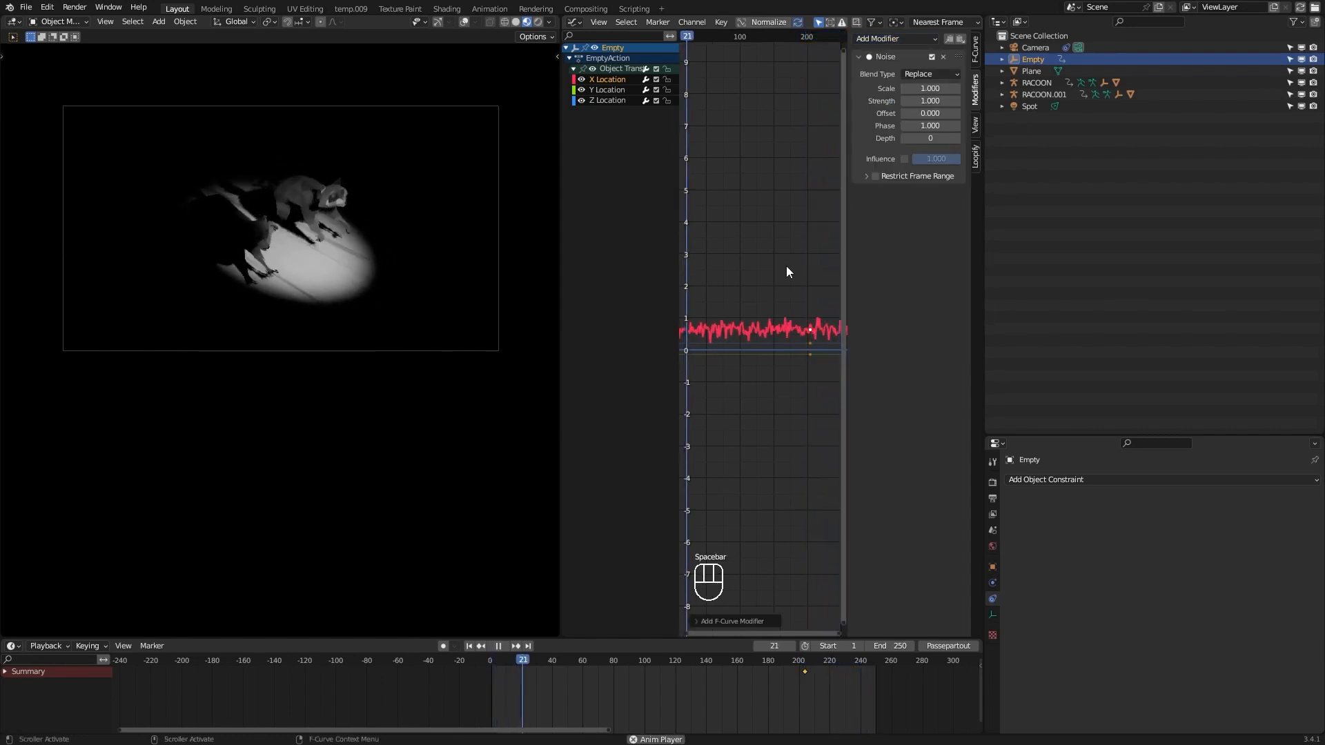
pyautogui.press('space')
pyautogui.moveTo(925, 89); pyautogui.dragTo(987, 88)
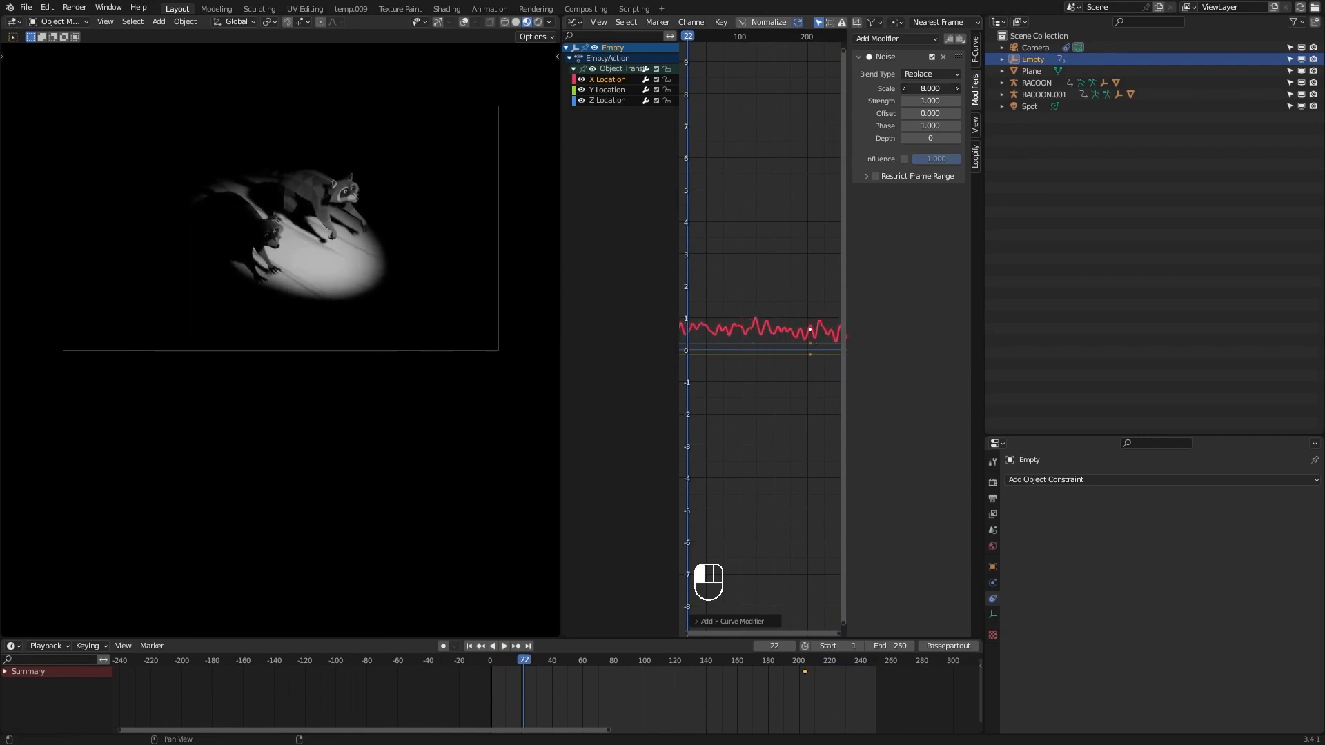
pyautogui.click(930, 101)
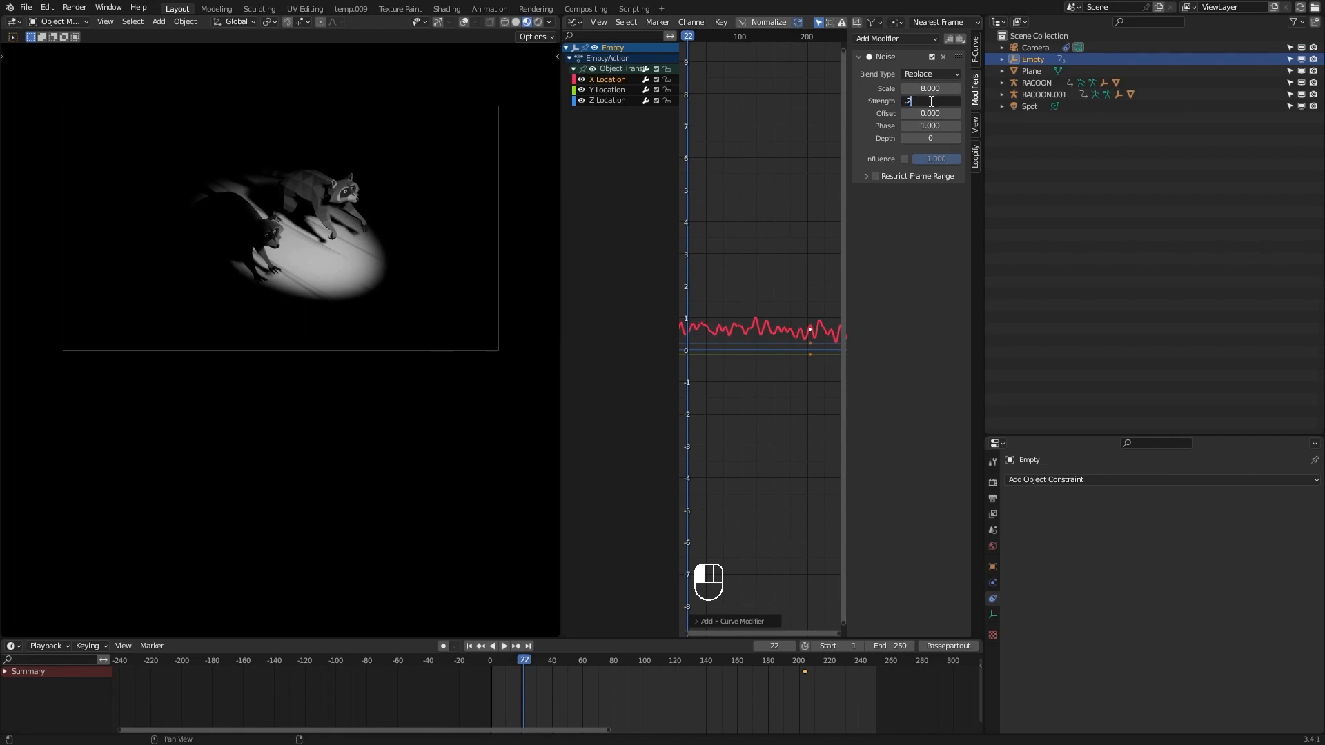
pyautogui.press('Return')
pyautogui.press('space')
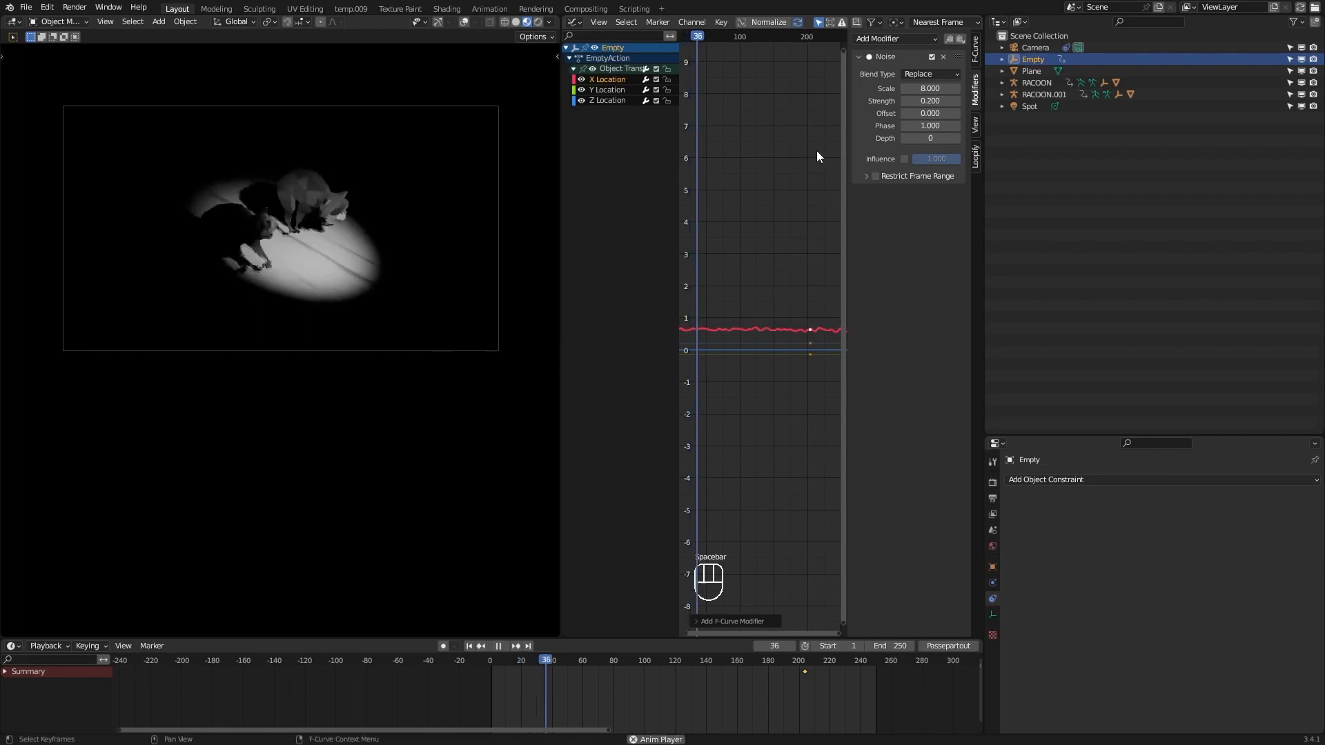
pyautogui.press('space')
# Refine the X Location noise to depth 2 and scale 10, and play the animation back.
pyautogui.keyDown('ctrl'); pyautogui.moveTo(793, 299); pyautogui.dragTo(799, 299, button='middle'); pyautogui.keyUp('ctrl')
pyautogui.doubleClick(956, 138)
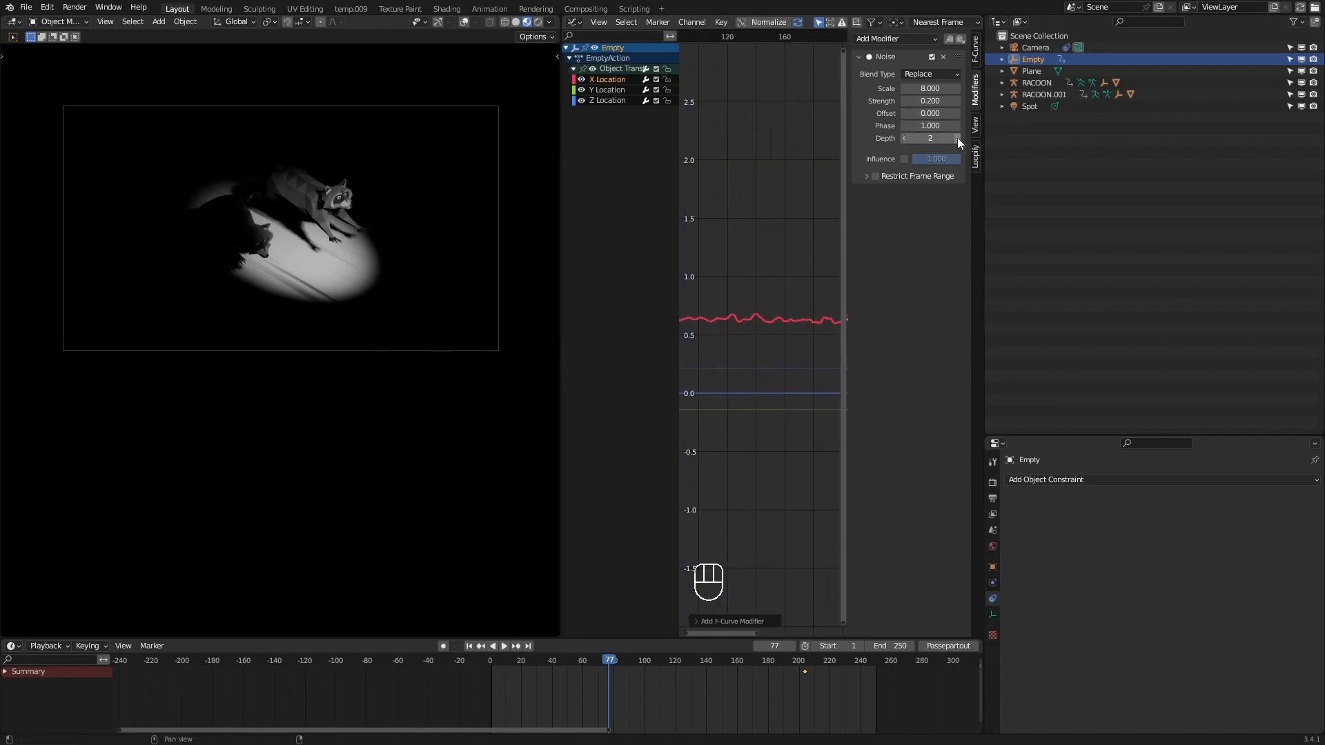
pyautogui.doubleClick(926, 88)
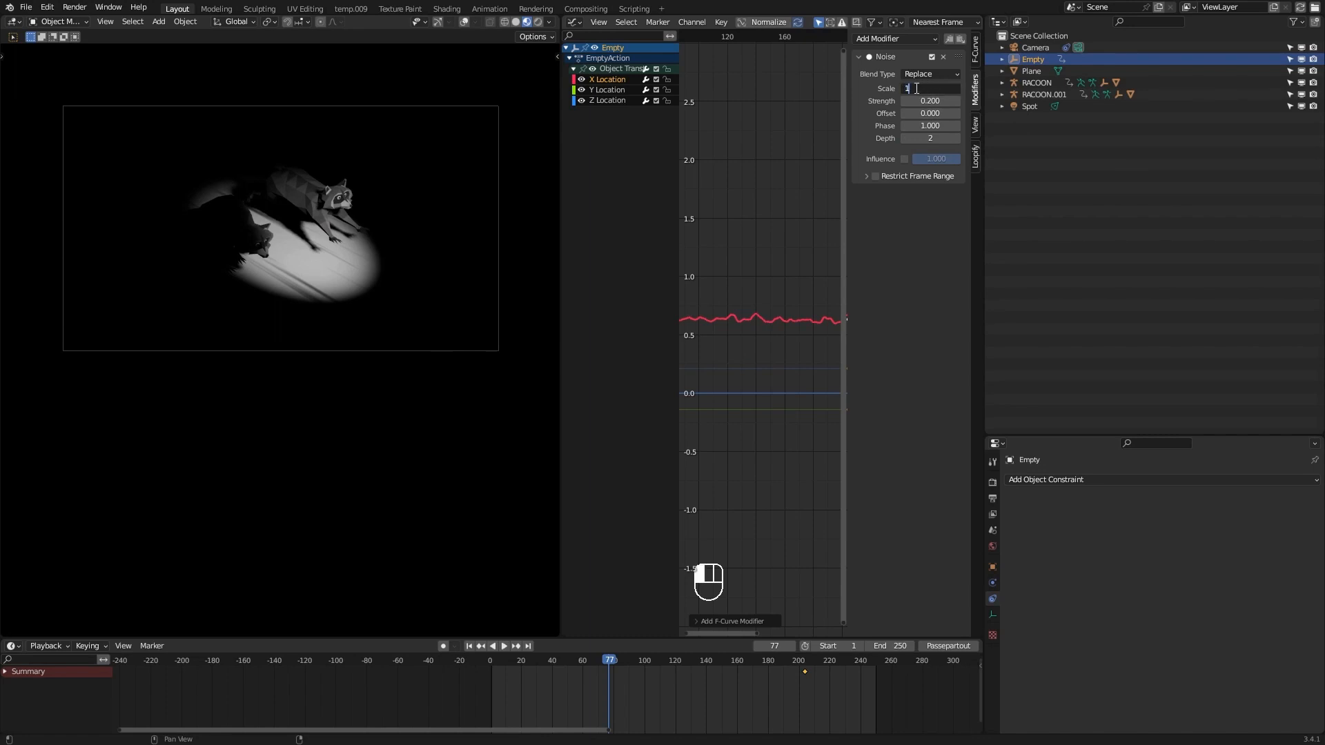
pyautogui.write('0')
pyautogui.press('Return')
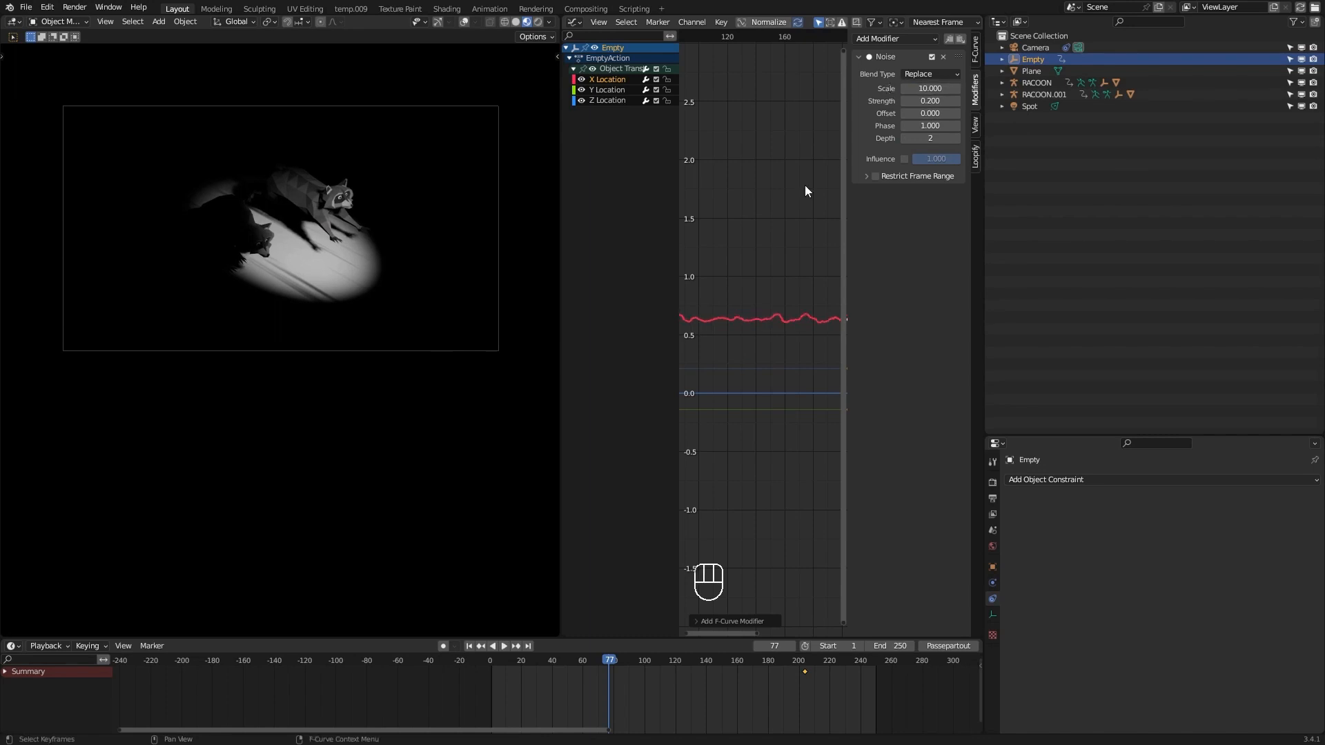
pyautogui.press('space')
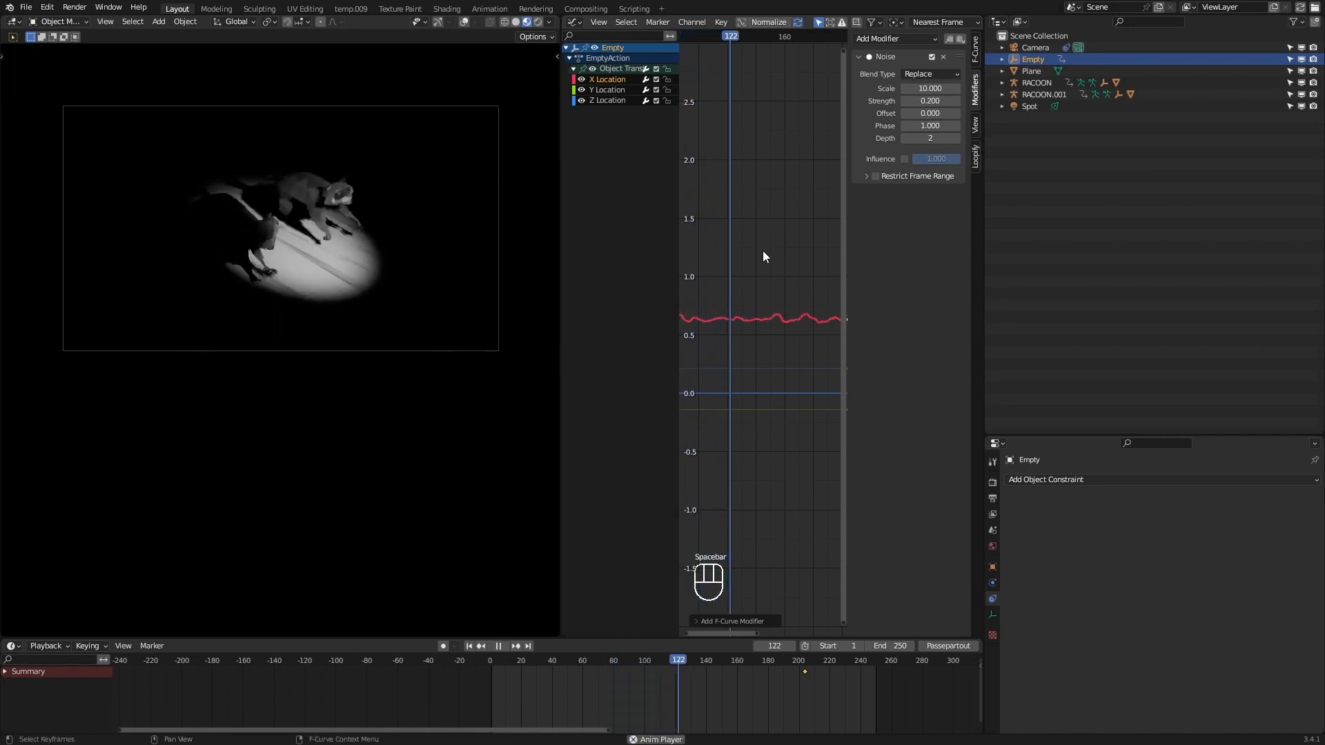
pyautogui.keyDown('ctrl'); pyautogui.moveTo(785, 315); pyautogui.dragTo(769, 316, button='middle'); pyautogui.keyUp('ctrl')
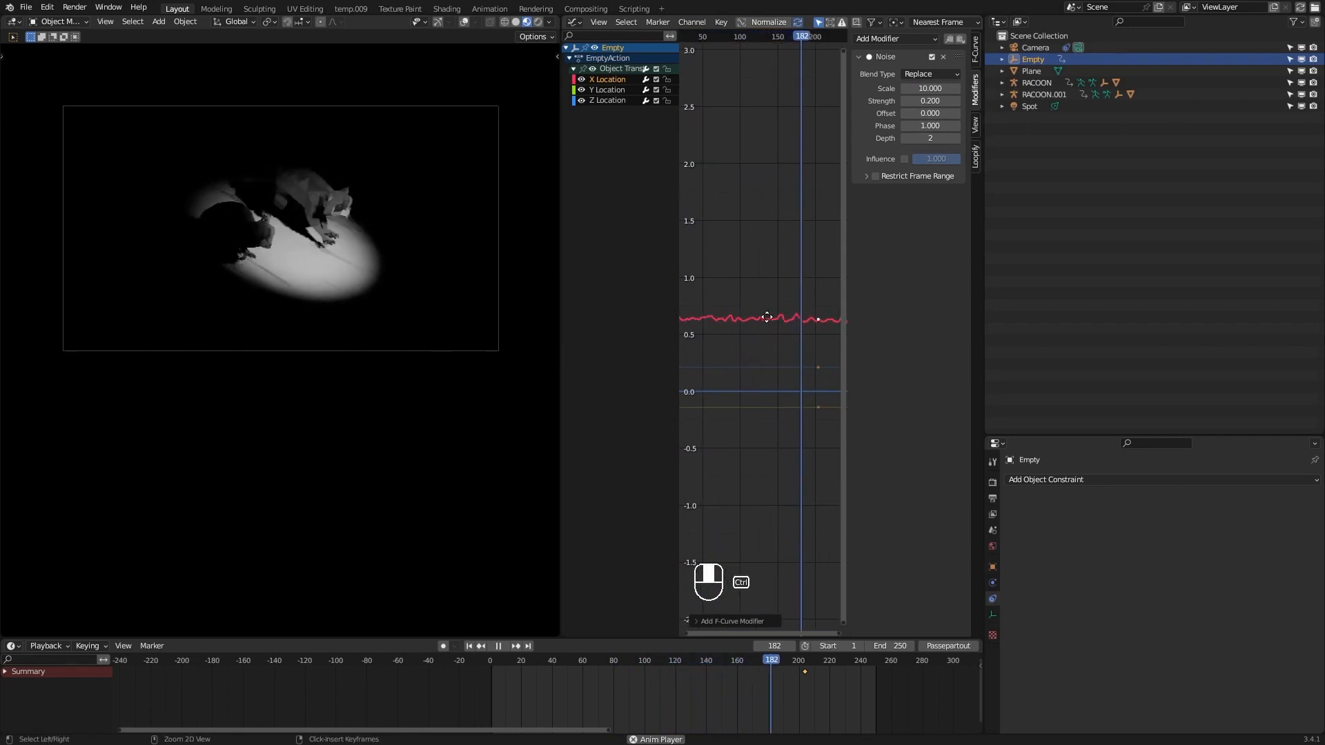
pyautogui.press('space')
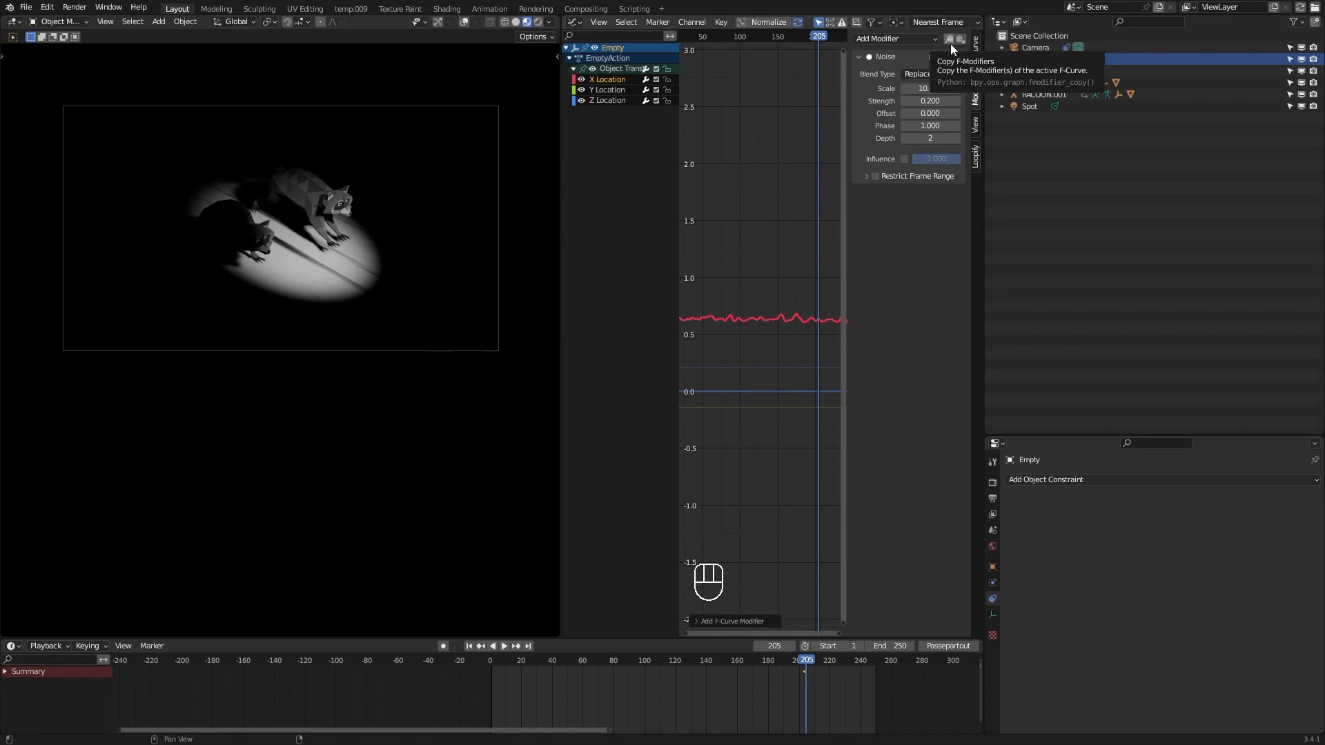
# Copy the Noise modifier from the X Location curve to the Y and Z Location curves and preview the shake.
pyautogui.click(950, 42)
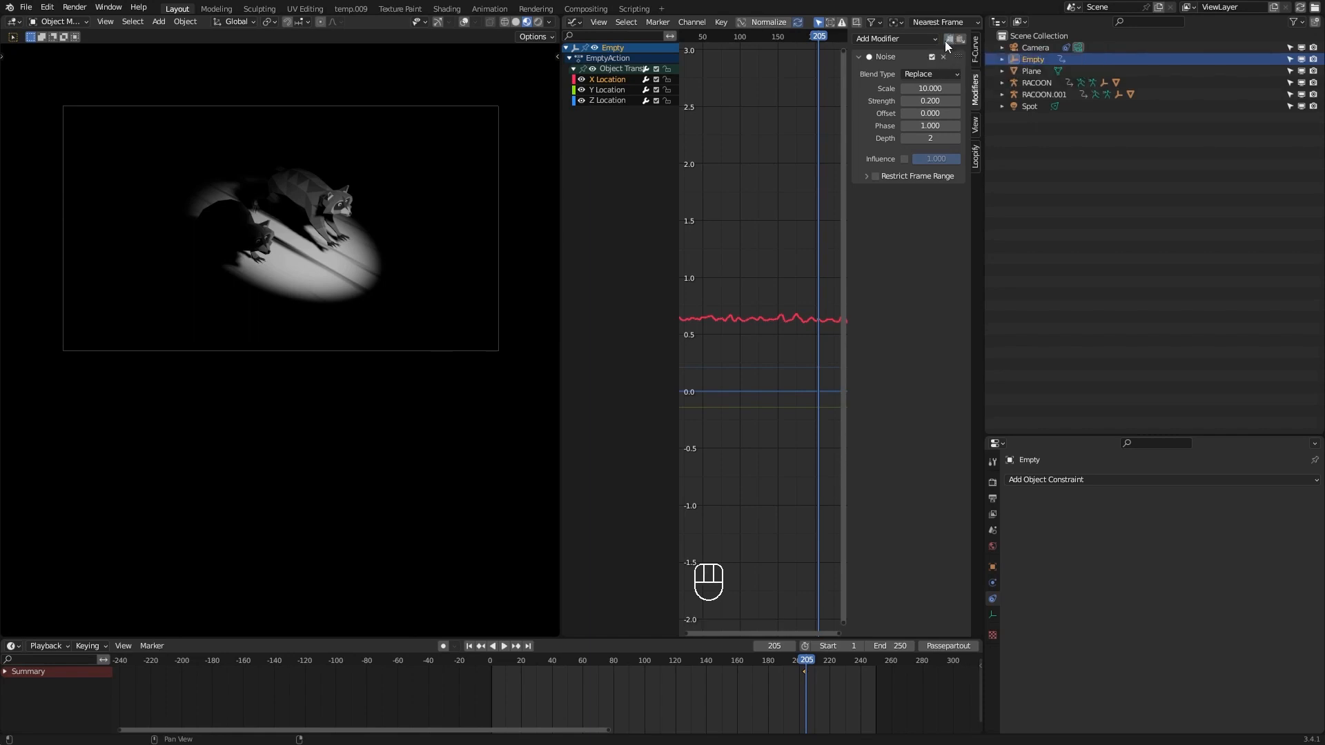
pyautogui.click(610, 90)
pyautogui.click(606, 100)
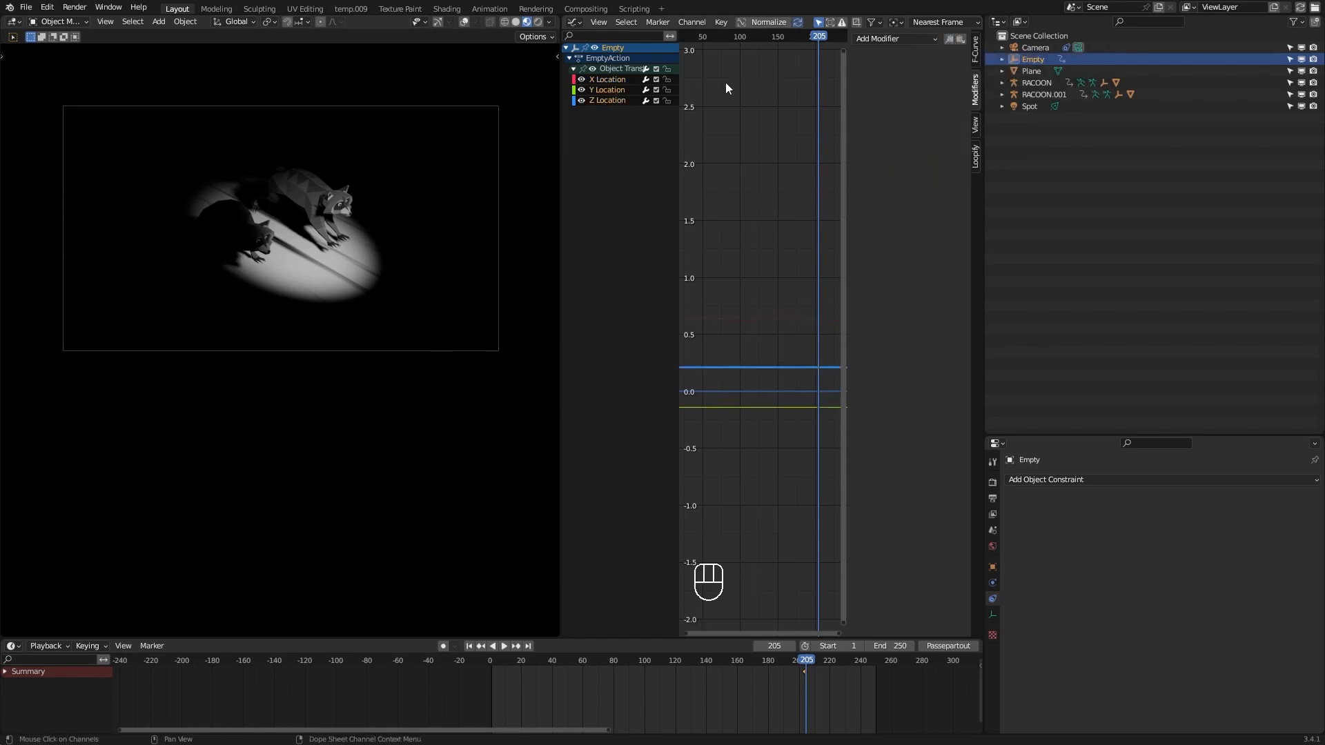
pyautogui.click(961, 39)
pyautogui.moveTo(847, 385); pyautogui.dragTo(927, 379)
pyautogui.keyDown('ctrl'); pyautogui.moveTo(851, 341); pyautogui.dragTo(839, 349, button='middle'); pyautogui.keyUp('ctrl')
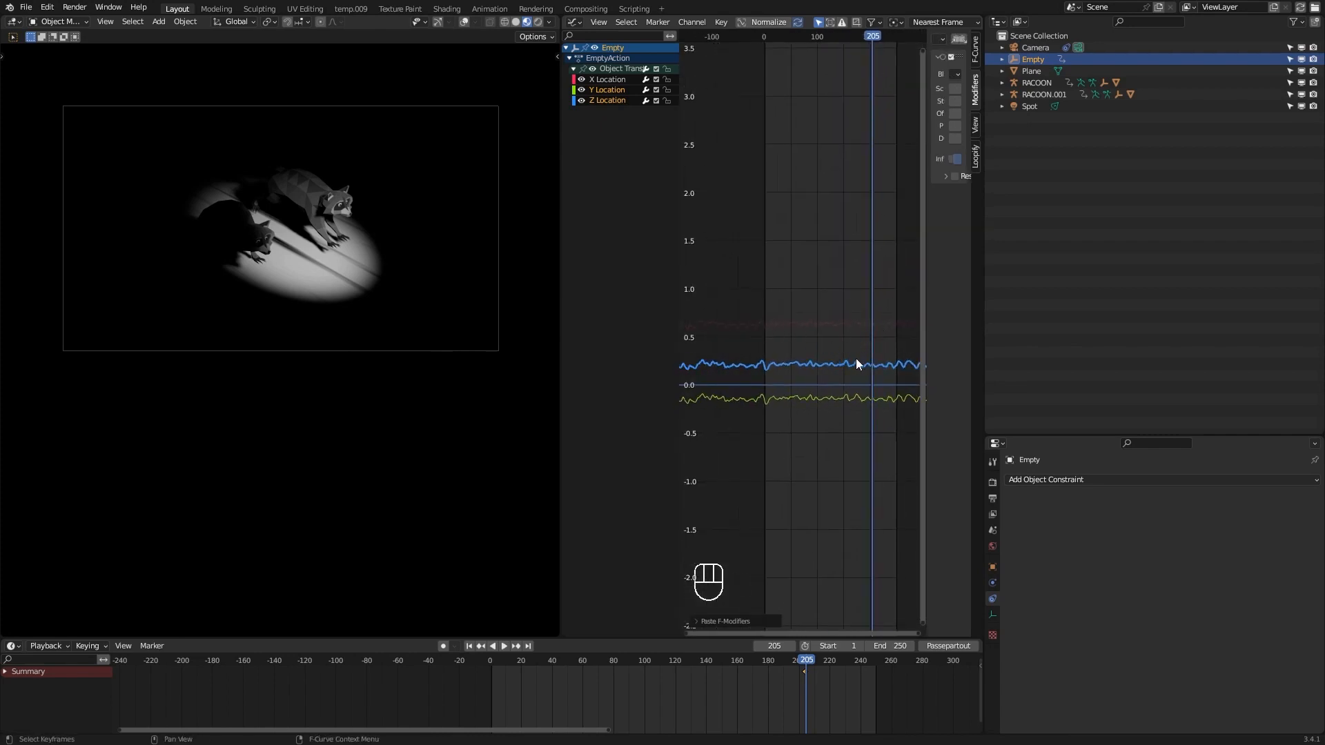
pyautogui.press('space')
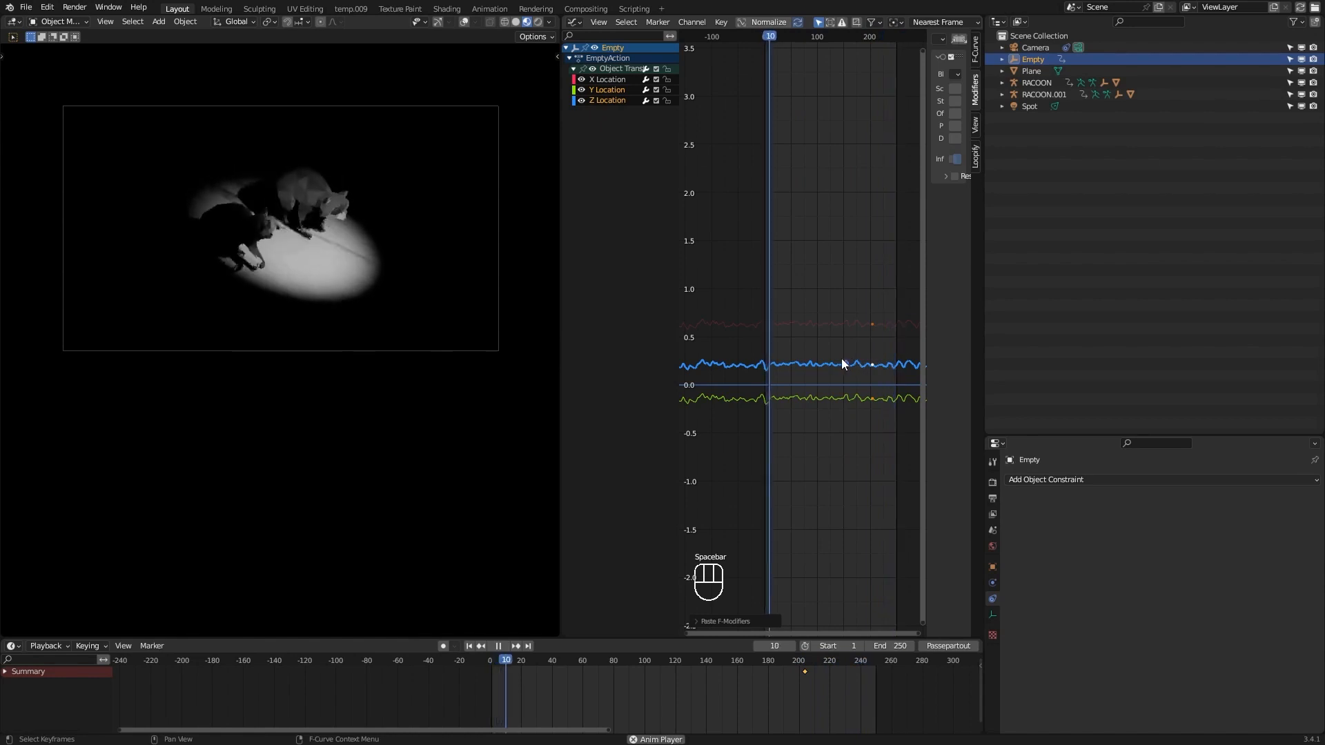
pyautogui.press('space')
# Randomize the noise seed of the empty's location curves with the Loopify add-on's Noise Modifier tools.
pyautogui.moveTo(820, 319); pyautogui.dragTo(773, 334, button='middle')
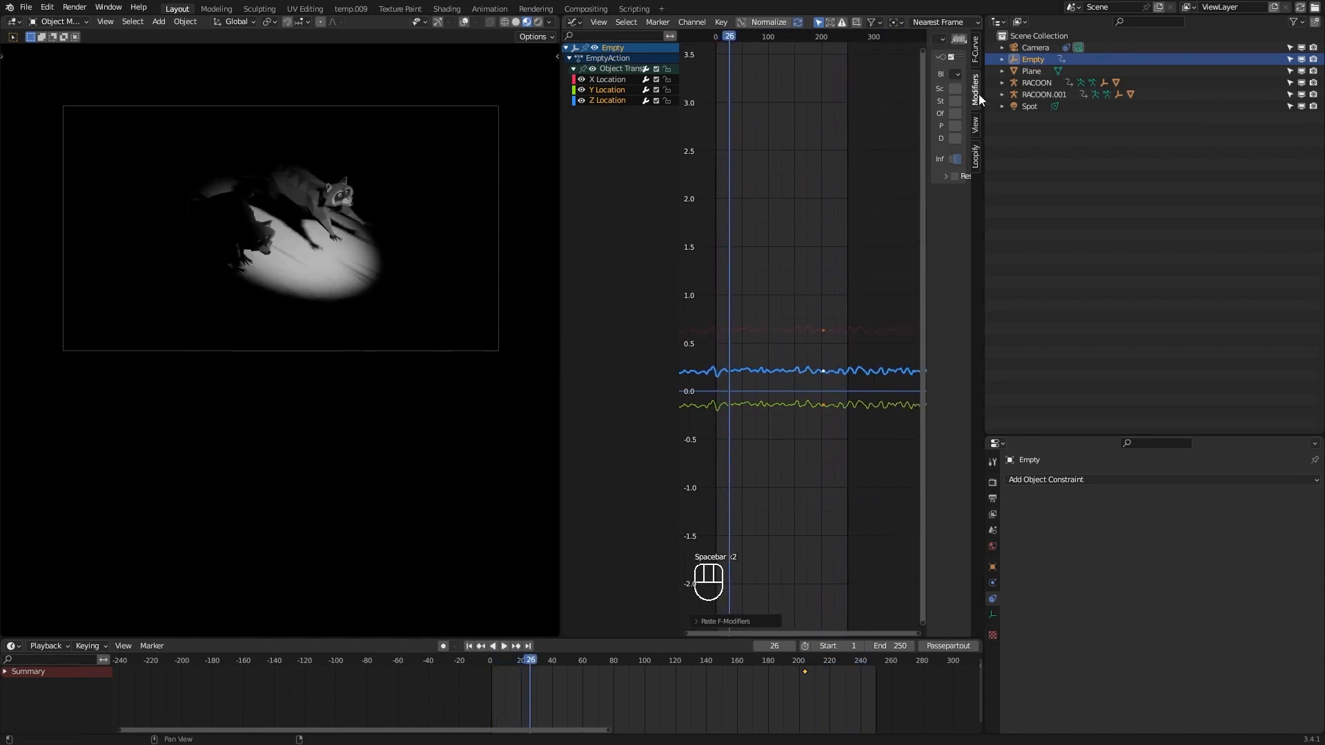
pyautogui.moveTo(927, 46); pyautogui.dragTo(883, 47)
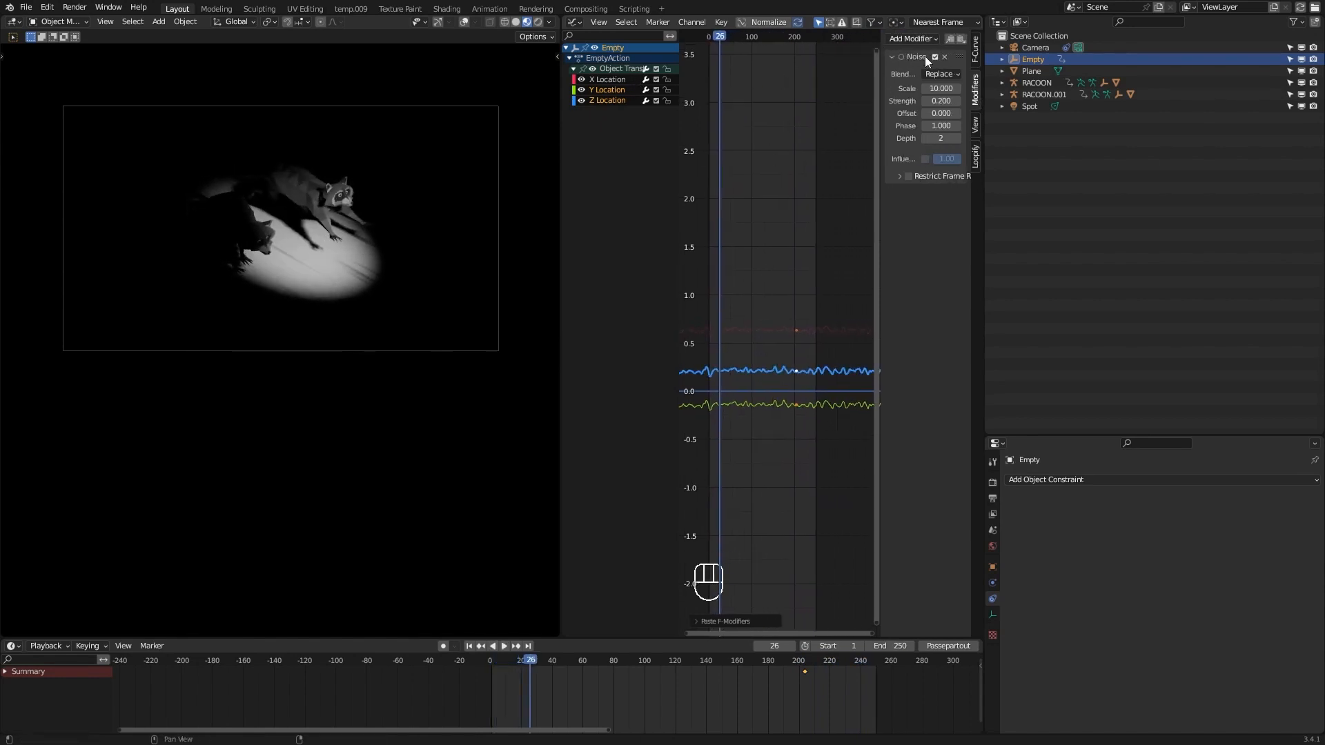
pyautogui.click(975, 160)
pyautogui.moveTo(984, 177); pyautogui.dragTo(1042, 178)
pyautogui.moveTo(937, 182); pyautogui.dragTo(889, 183)
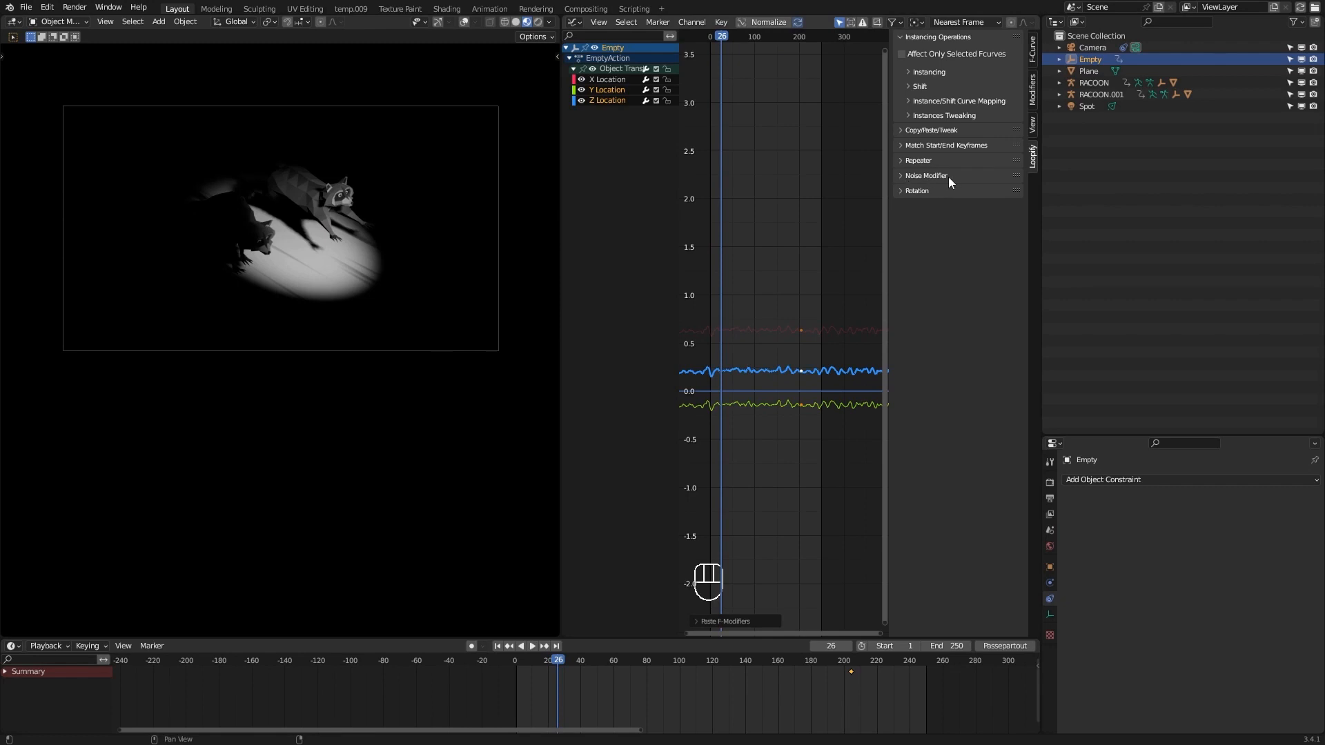
pyautogui.click(900, 176)
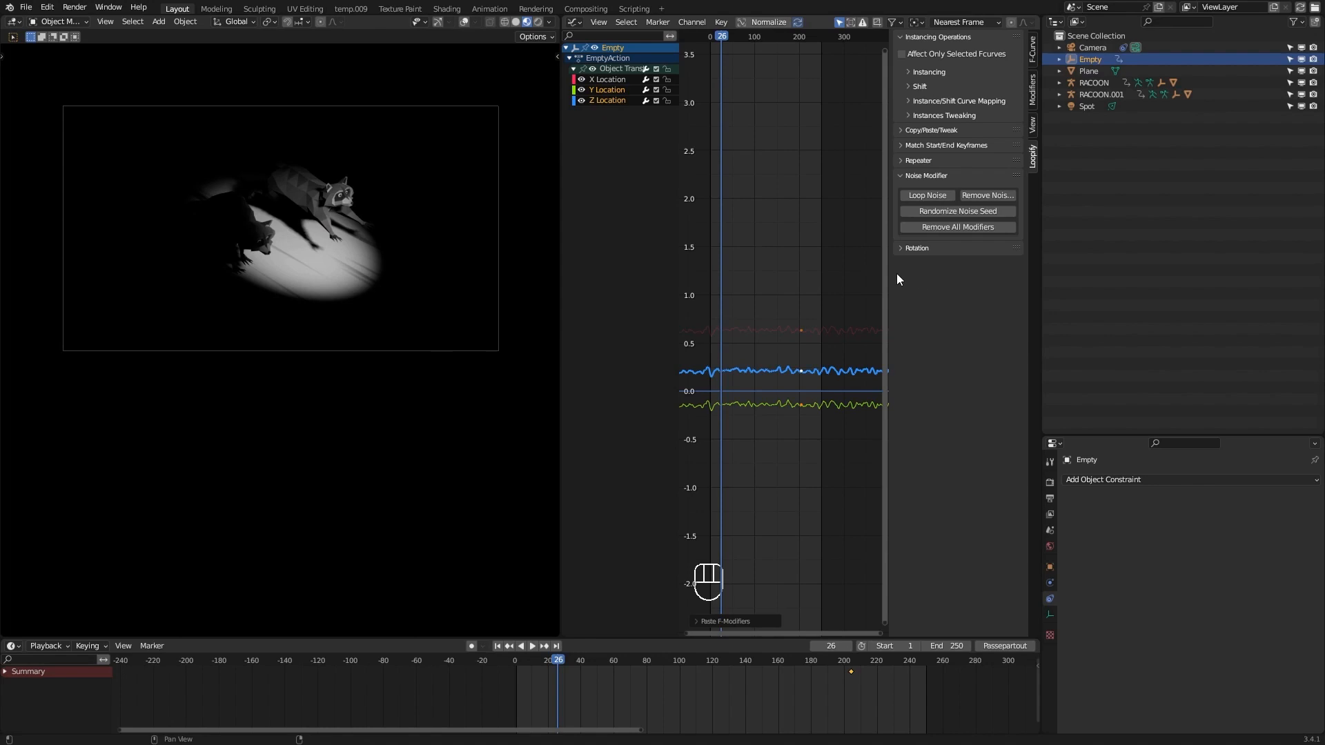
pyautogui.moveTo(896, 273); pyautogui.dragTo(889, 273)
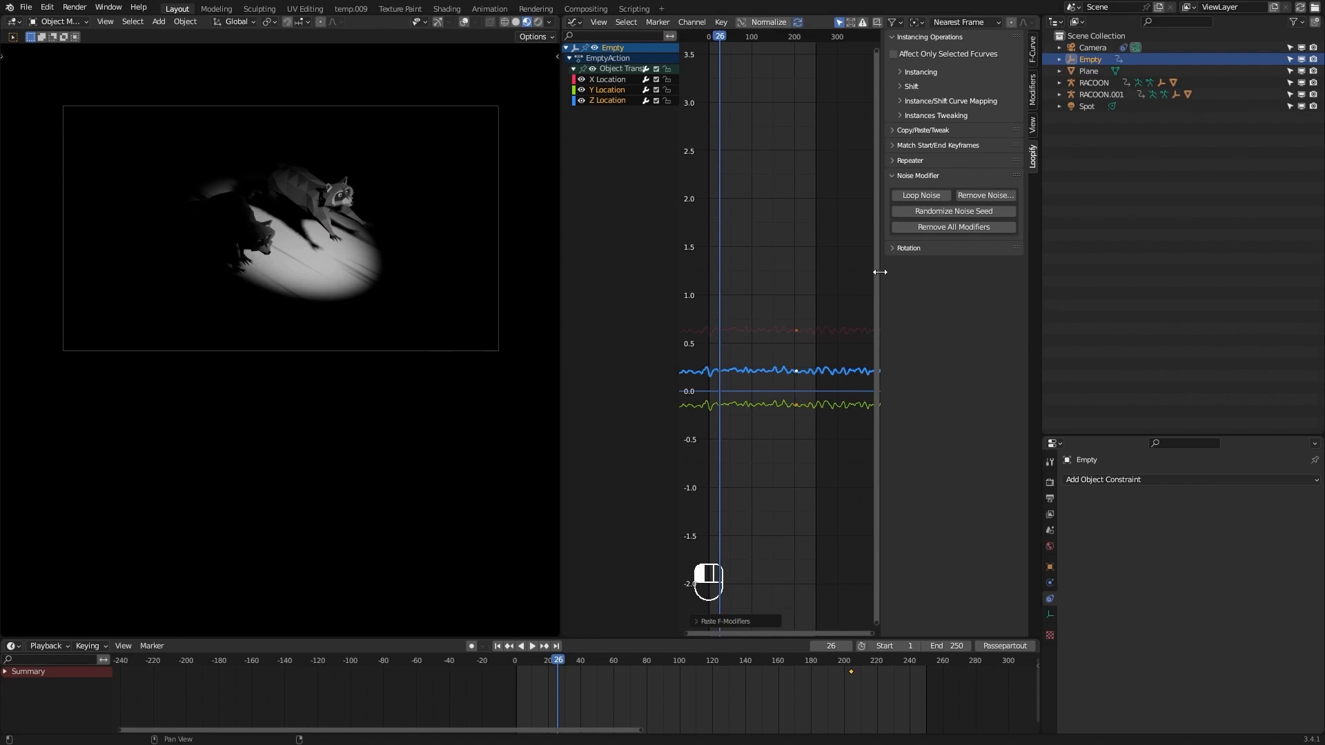
pyautogui.click(951, 212)
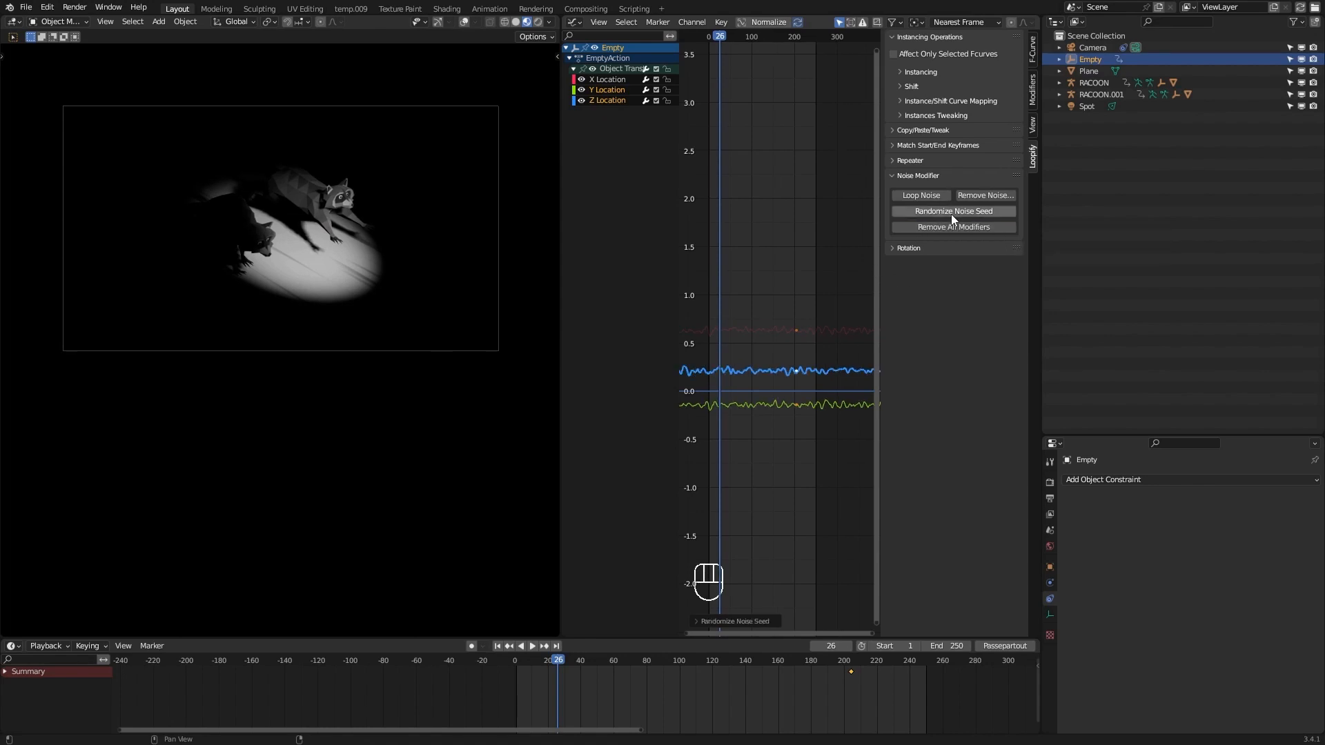
# Play back the animation and examine the empty's randomized noise curves around the end of the frame range.
pyautogui.moveTo(819, 354)
pyautogui.keyDown('ctrl'); pyautogui.mouseDown(button='middle')
pyautogui.moveTo(790, 356)
pyautogui.moveTo(811, 356)
pyautogui.mouseUp(button='middle'); pyautogui.keyUp('ctrl')
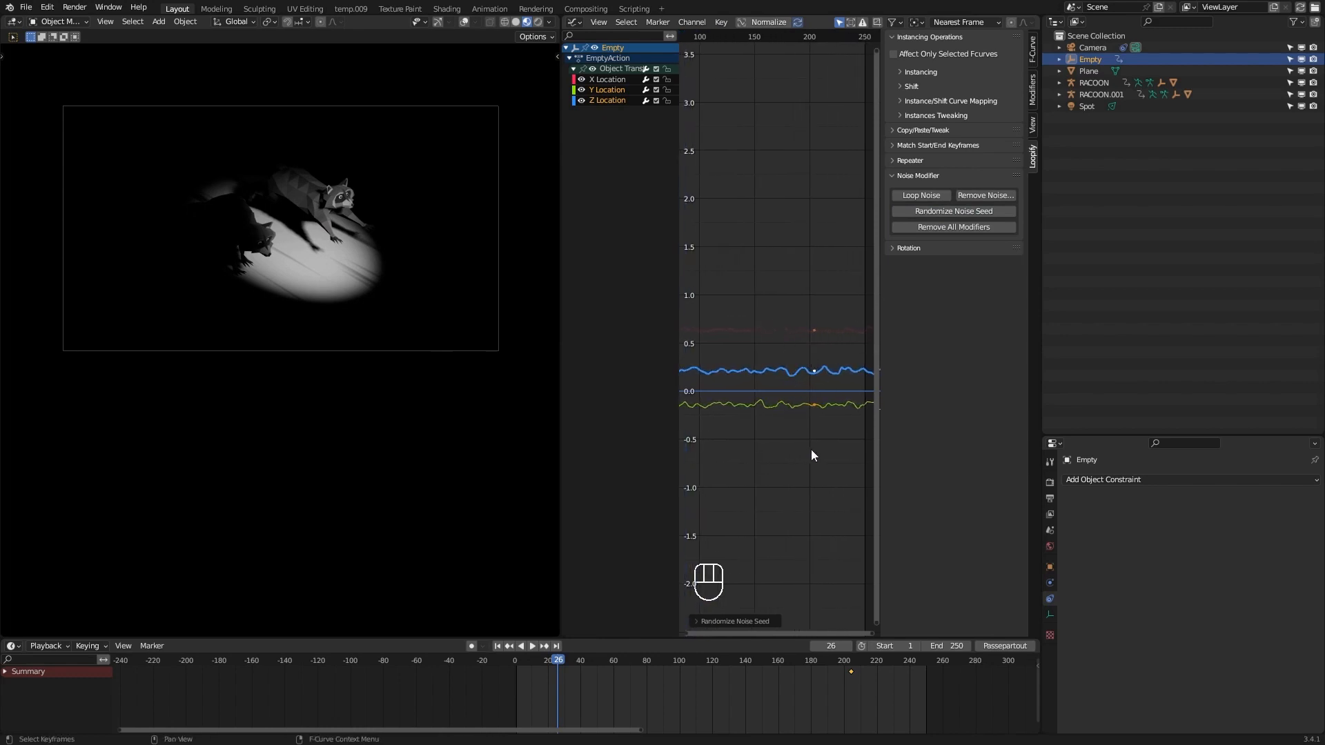
pyautogui.press('space')
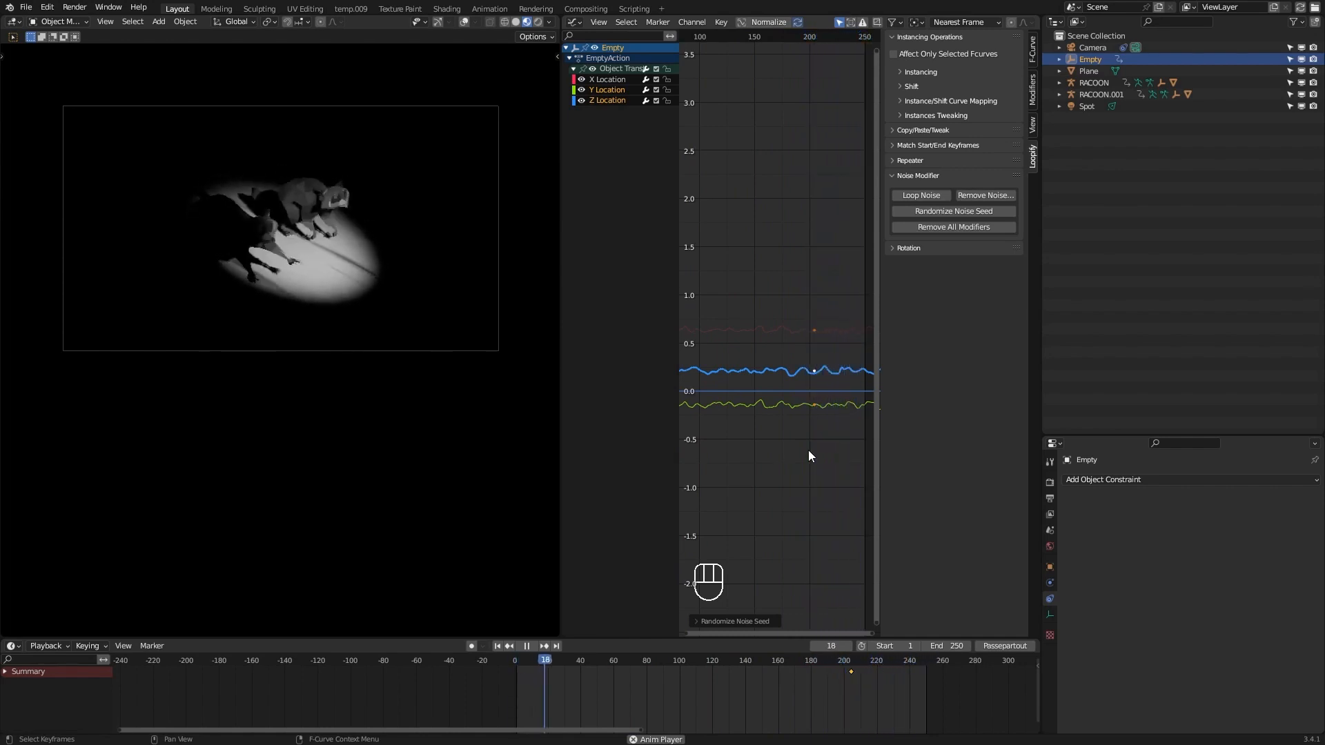
pyautogui.press('space')
pyautogui.keyDown('ctrl'); pyautogui.moveTo(856, 300); pyautogui.dragTo(820, 314, button='middle'); pyautogui.keyUp('ctrl')
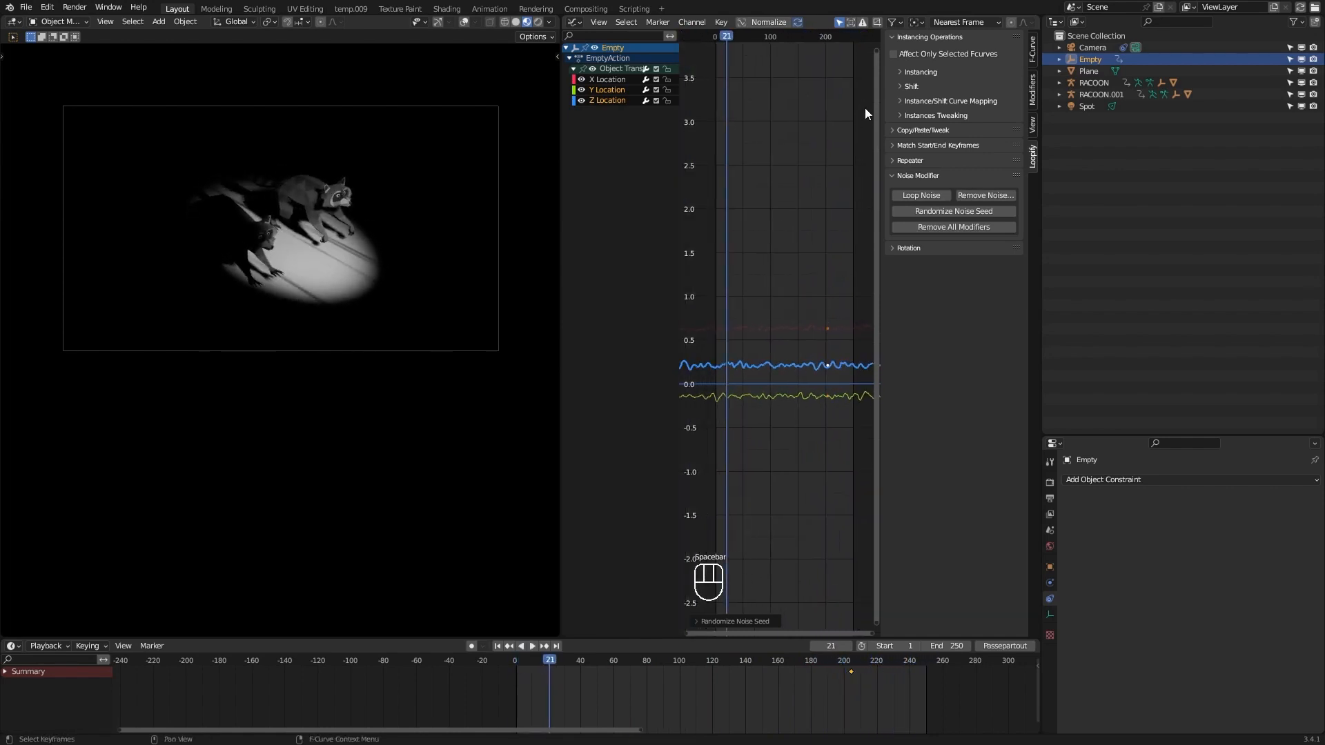
pyautogui.click(843, 36)
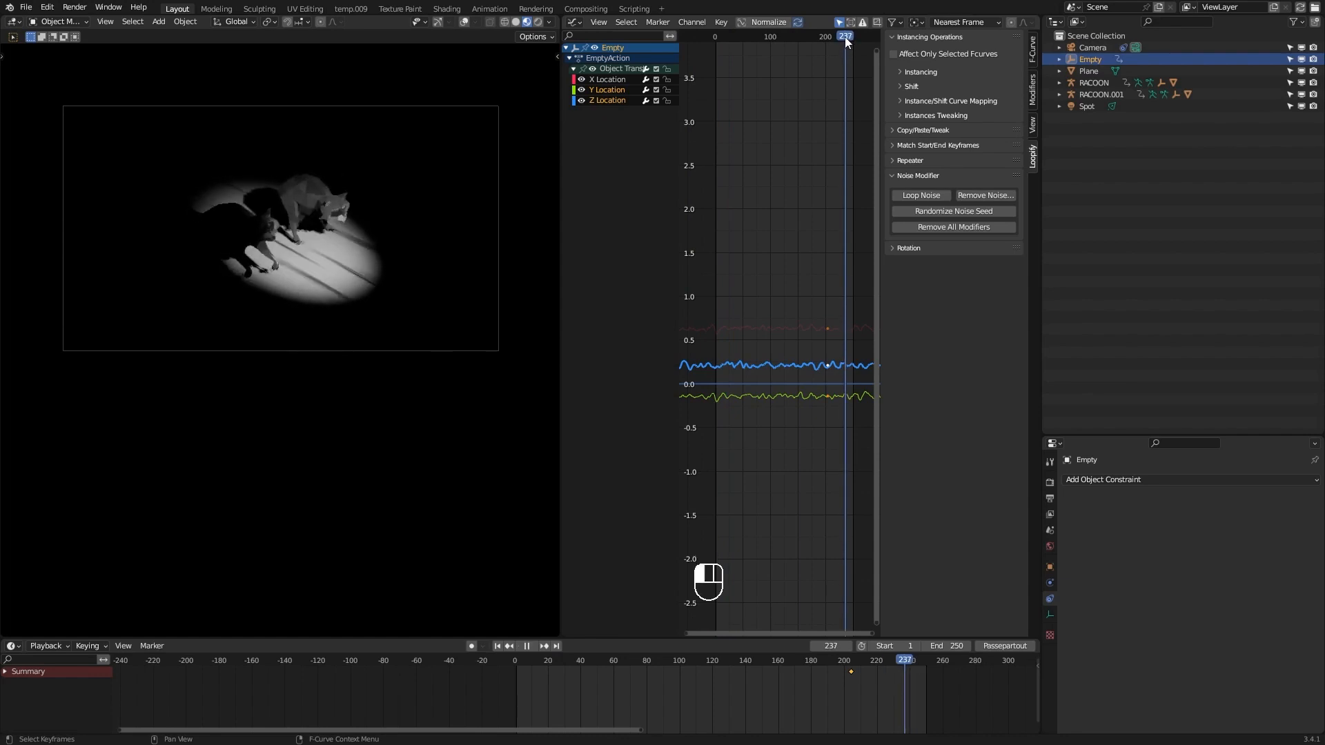
pyautogui.press('space')
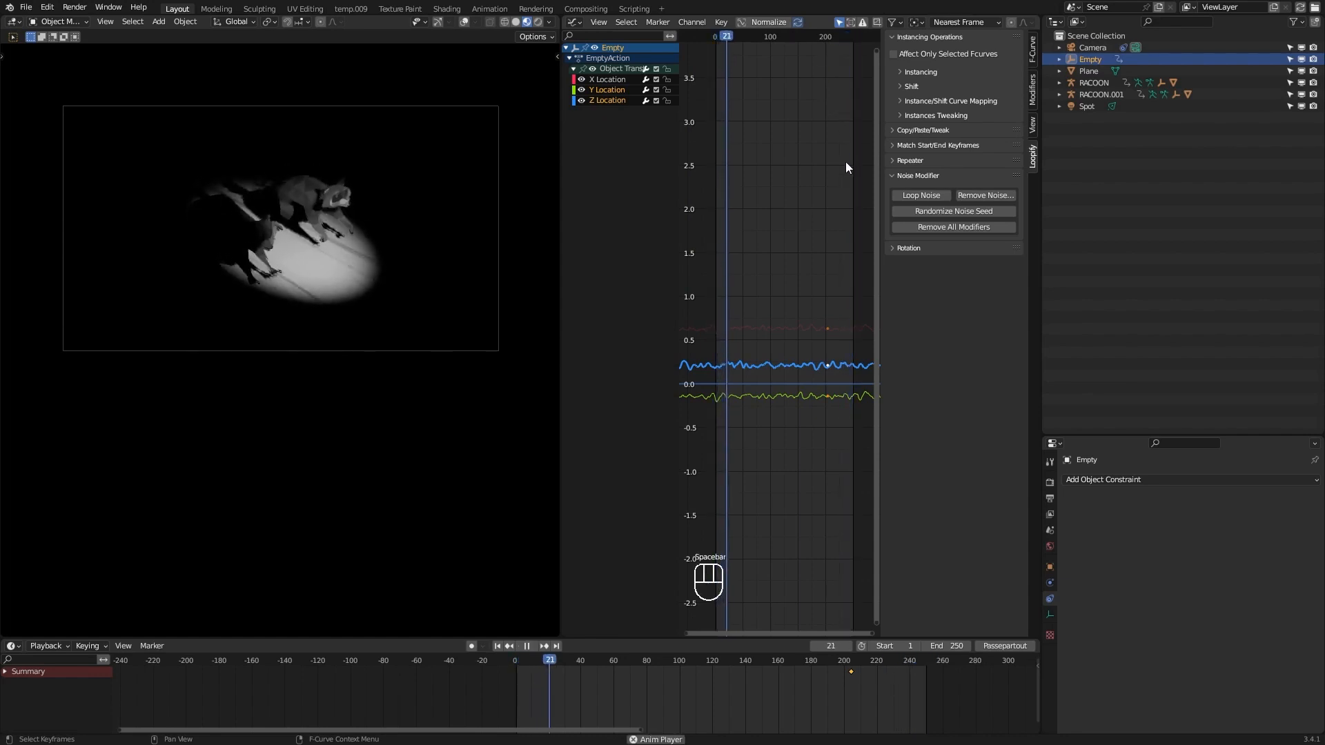
pyautogui.press('space')
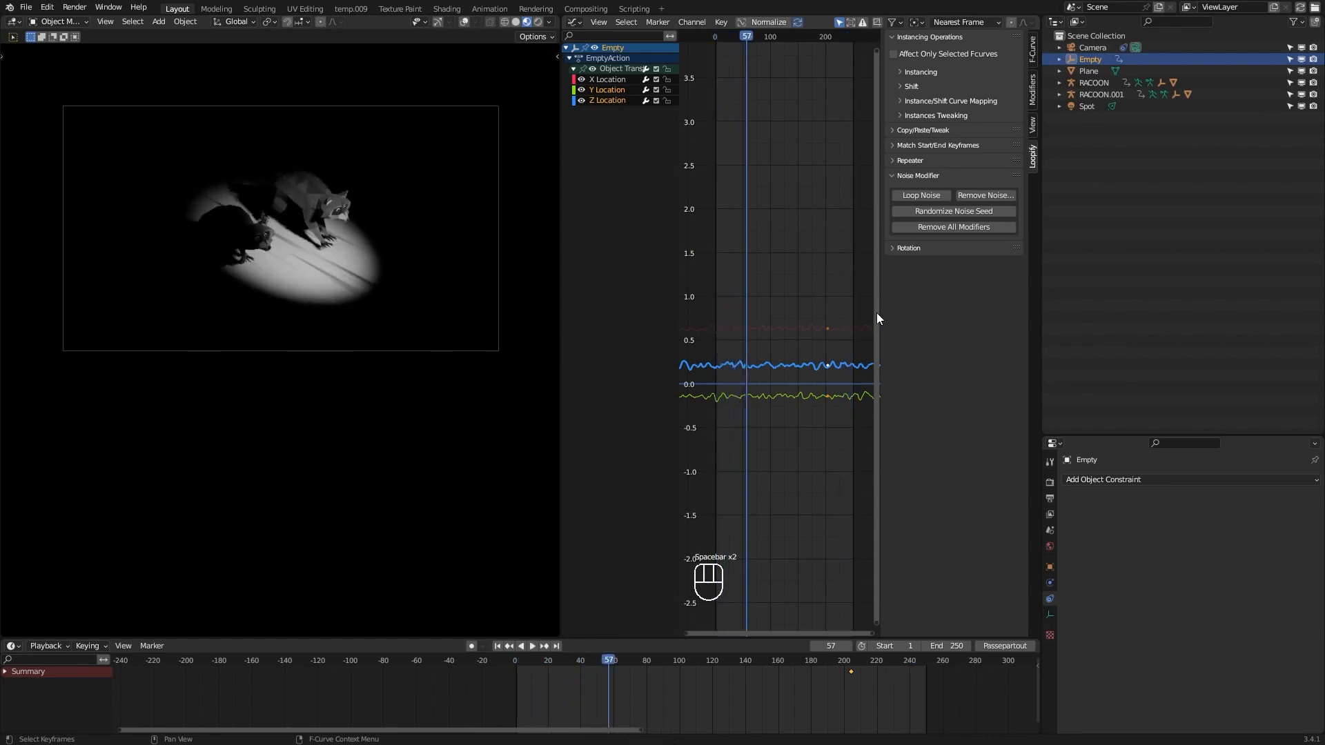
# Loop the noise on the empty's Y and Z Location curves and on its X Location curve with Loopify, and preview the result.
pyautogui.click(922, 196)
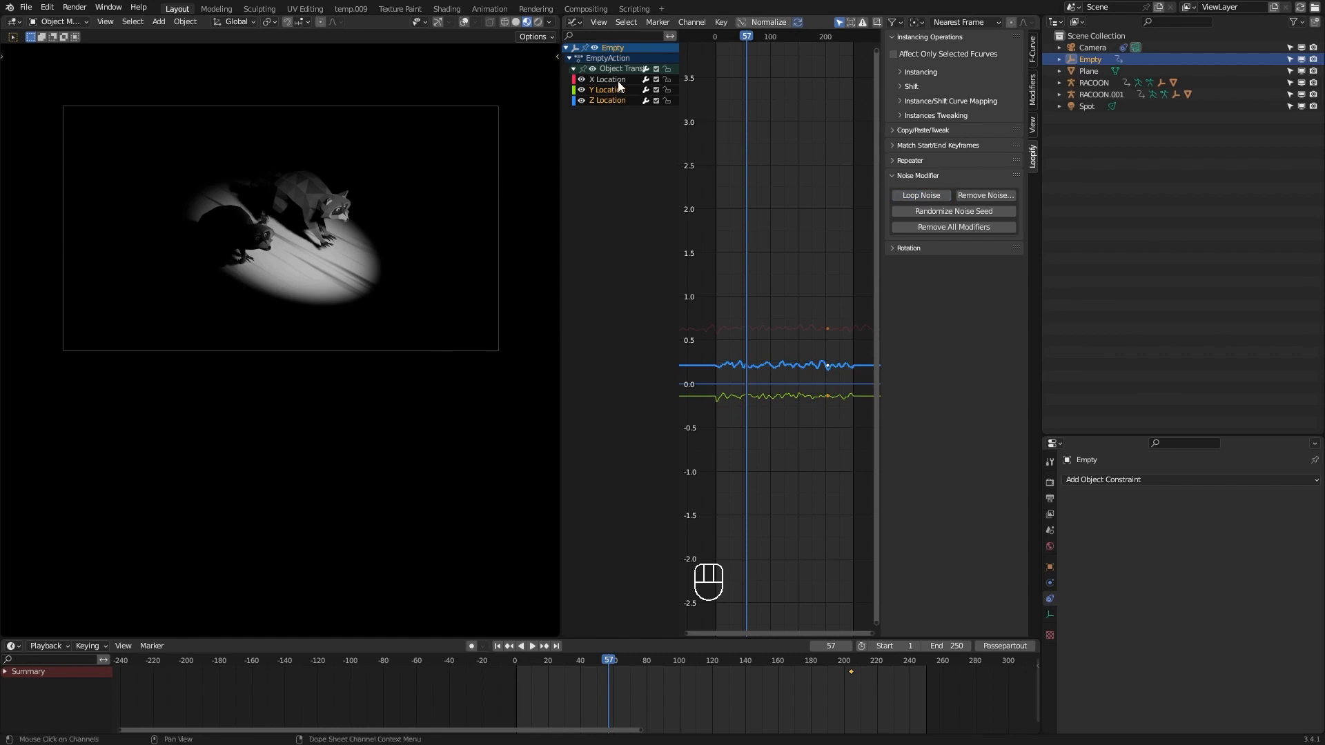
pyautogui.click(612, 80)
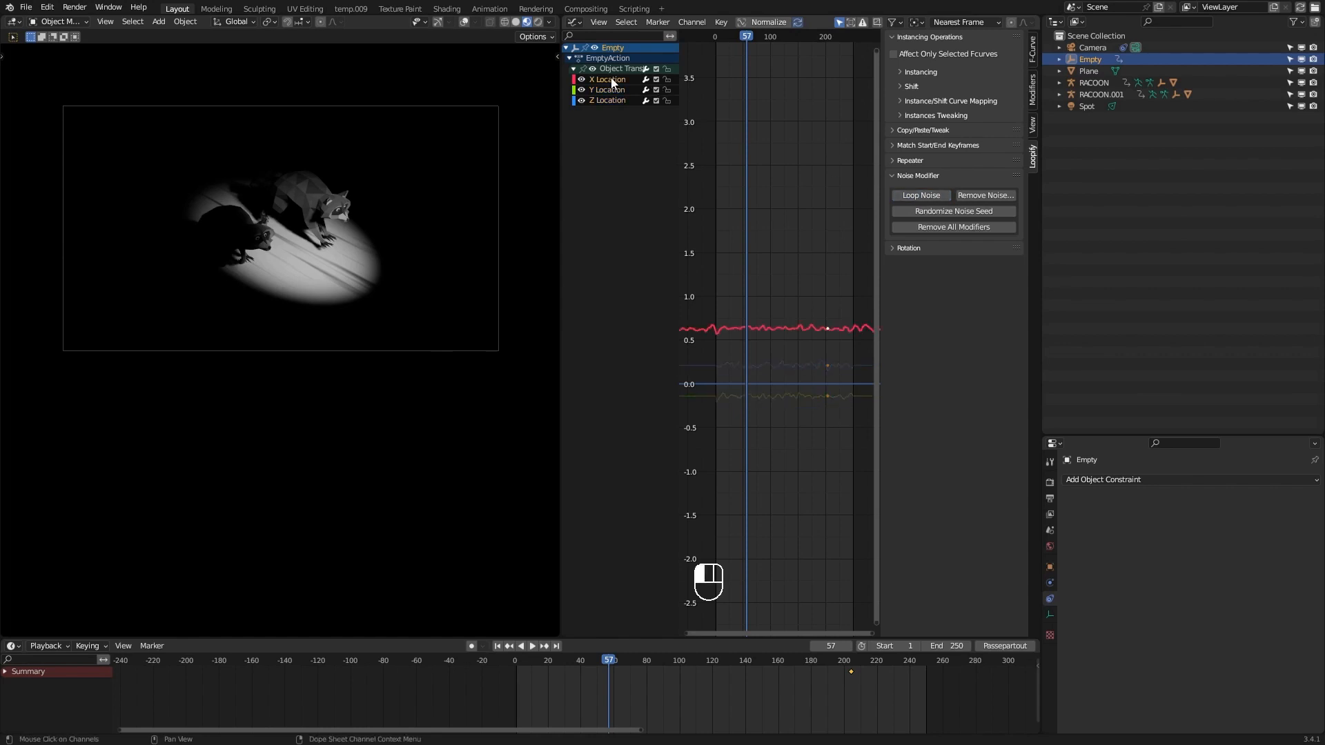
pyautogui.click(921, 196)
pyautogui.keyDown('ctrl'); pyautogui.moveTo(838, 403); pyautogui.dragTo(826, 454, button='middle'); pyautogui.keyUp('ctrl')
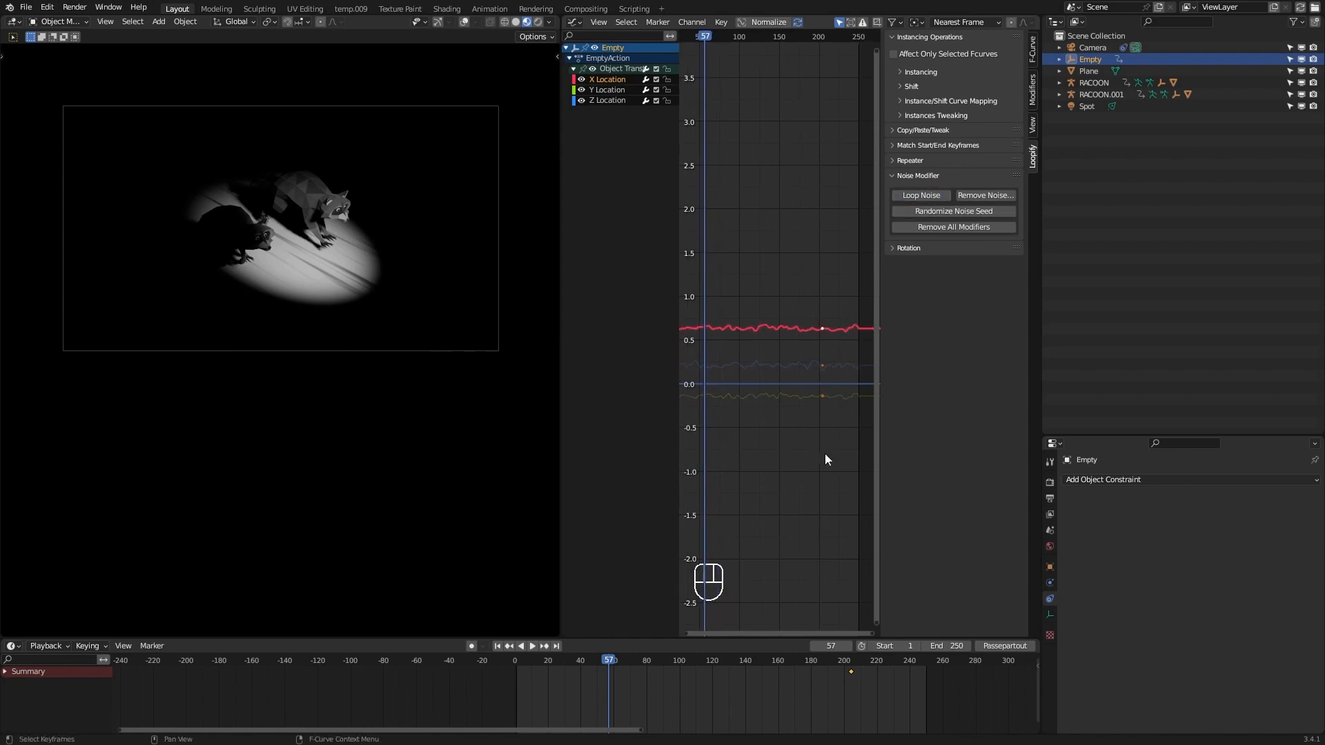
pyautogui.press('space')
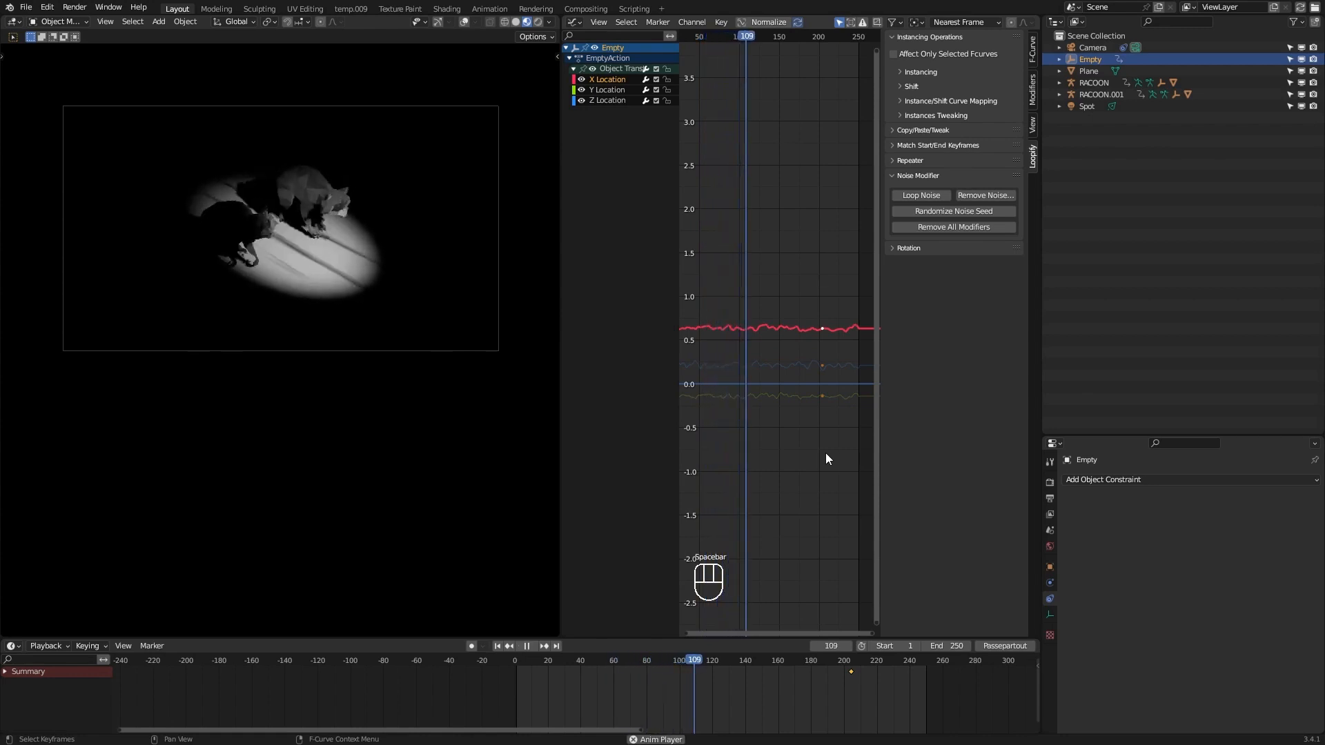
pyautogui.keyDown('ctrl'); pyautogui.moveTo(820, 284); pyautogui.dragTo(811, 284, button='middle'); pyautogui.keyUp('ctrl')
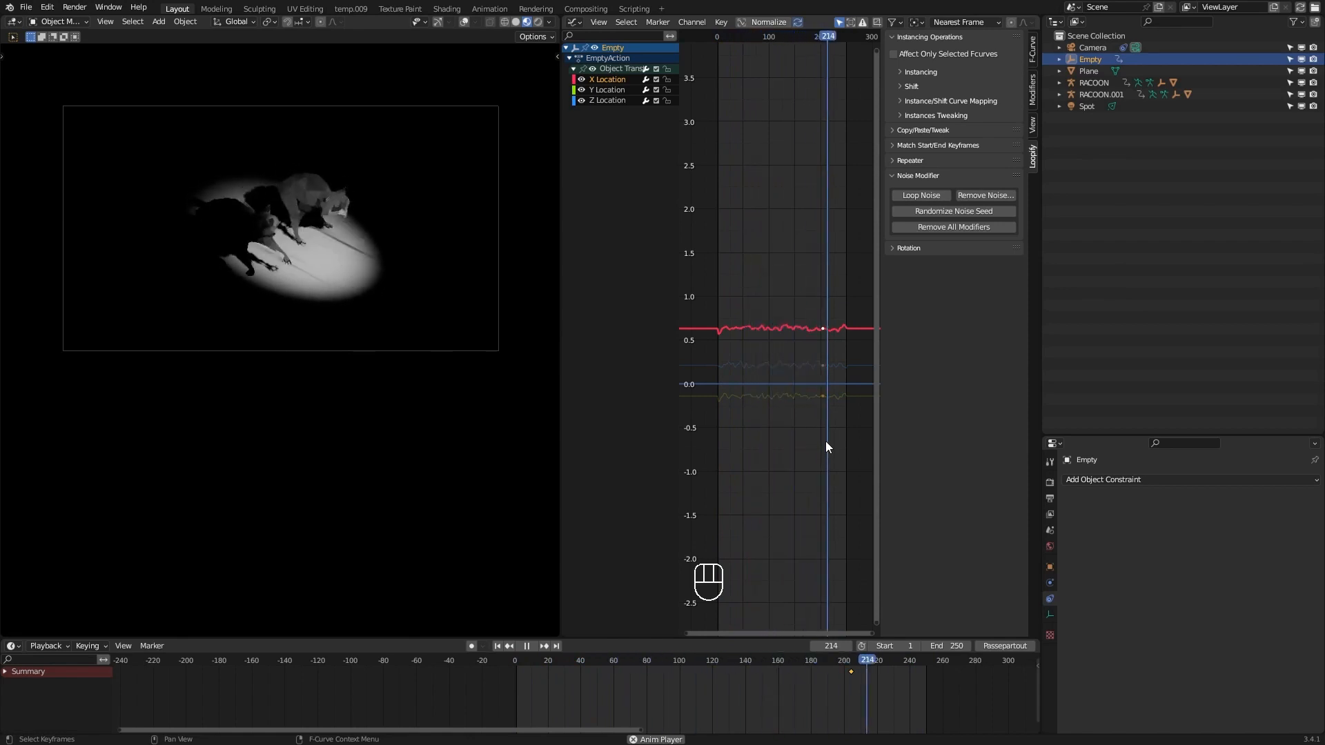
pyautogui.press('space')
pyautogui.moveTo(838, 404); pyautogui.dragTo(831, 403, button='middle')
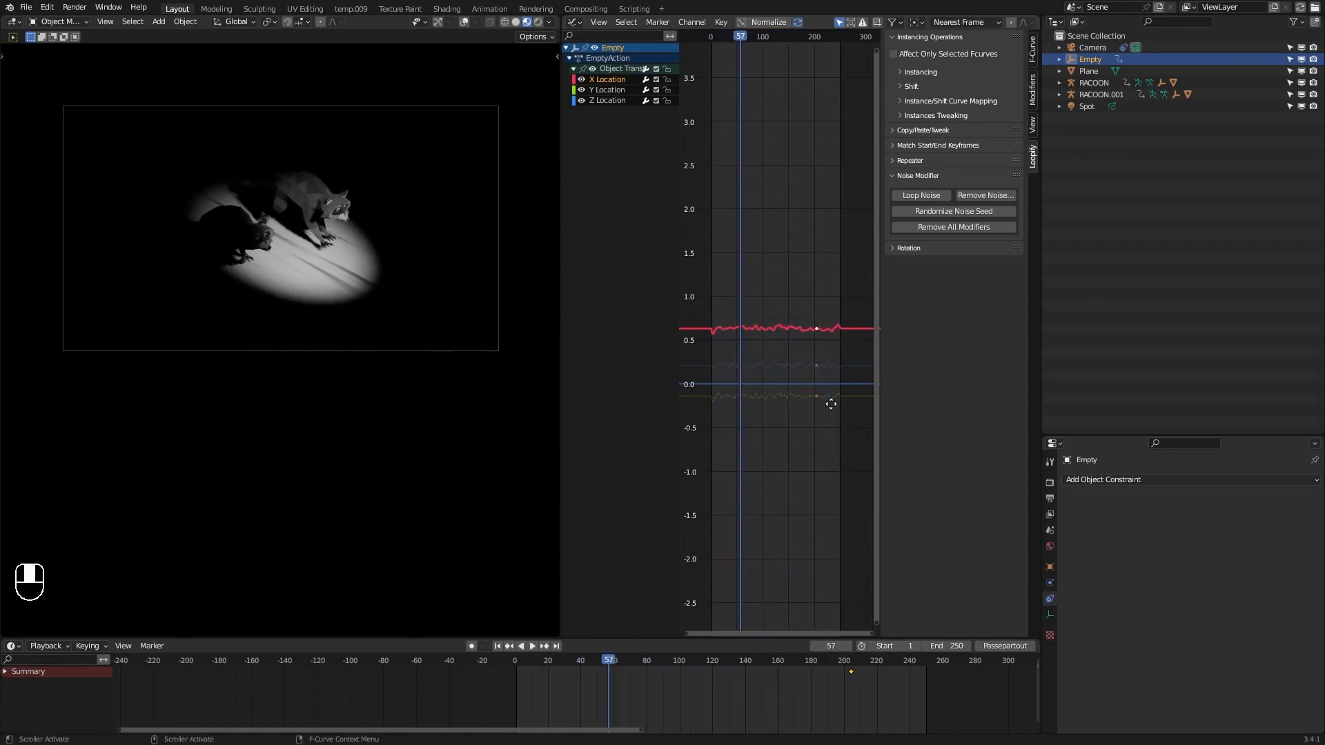
# Keyframe the camera's Z Location at frame 57.
pyautogui.click(1099, 47)
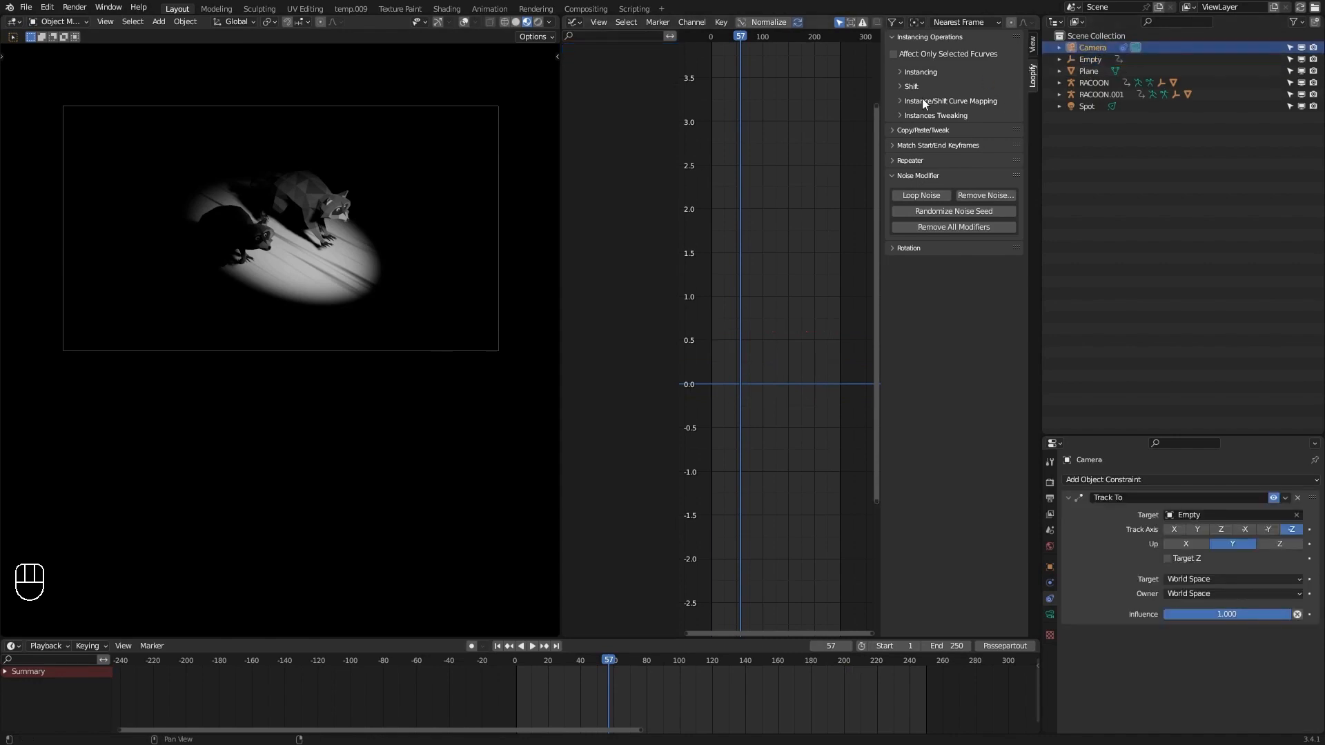
pyautogui.click(574, 21)
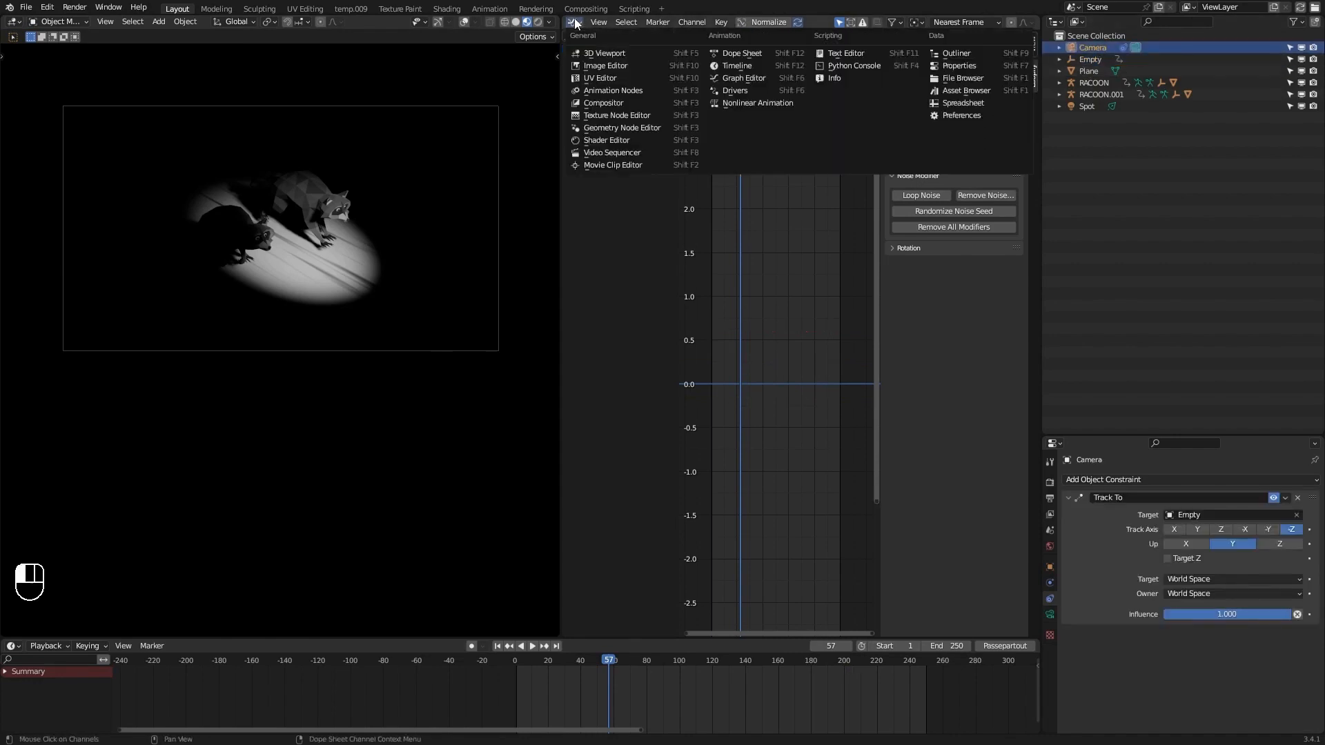
pyautogui.click(597, 53)
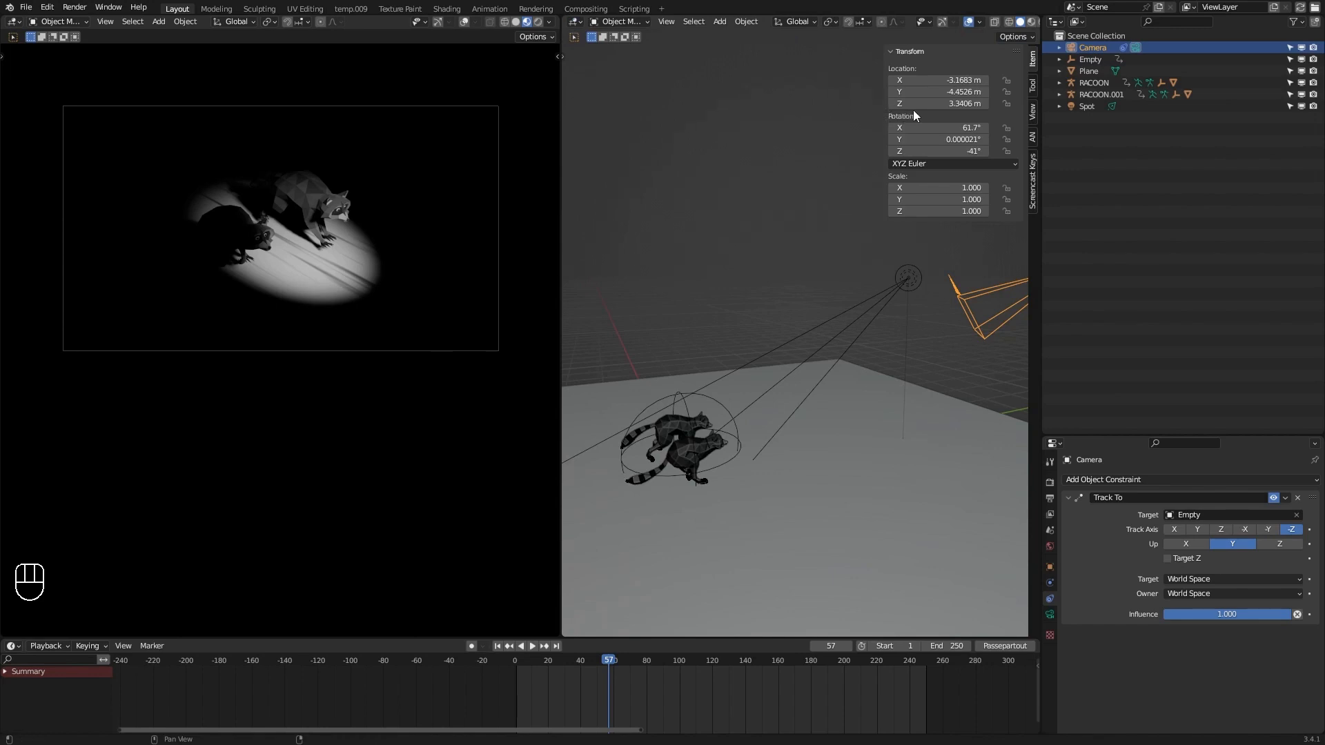
pyautogui.moveTo(929, 103)
pyautogui.mouseDown()
pyautogui.moveTo(897, 103)
pyautogui.moveTo(941, 104)
pyautogui.mouseUp()
pyautogui.hotkey('ctrl', 'z')
pyautogui.press('i')
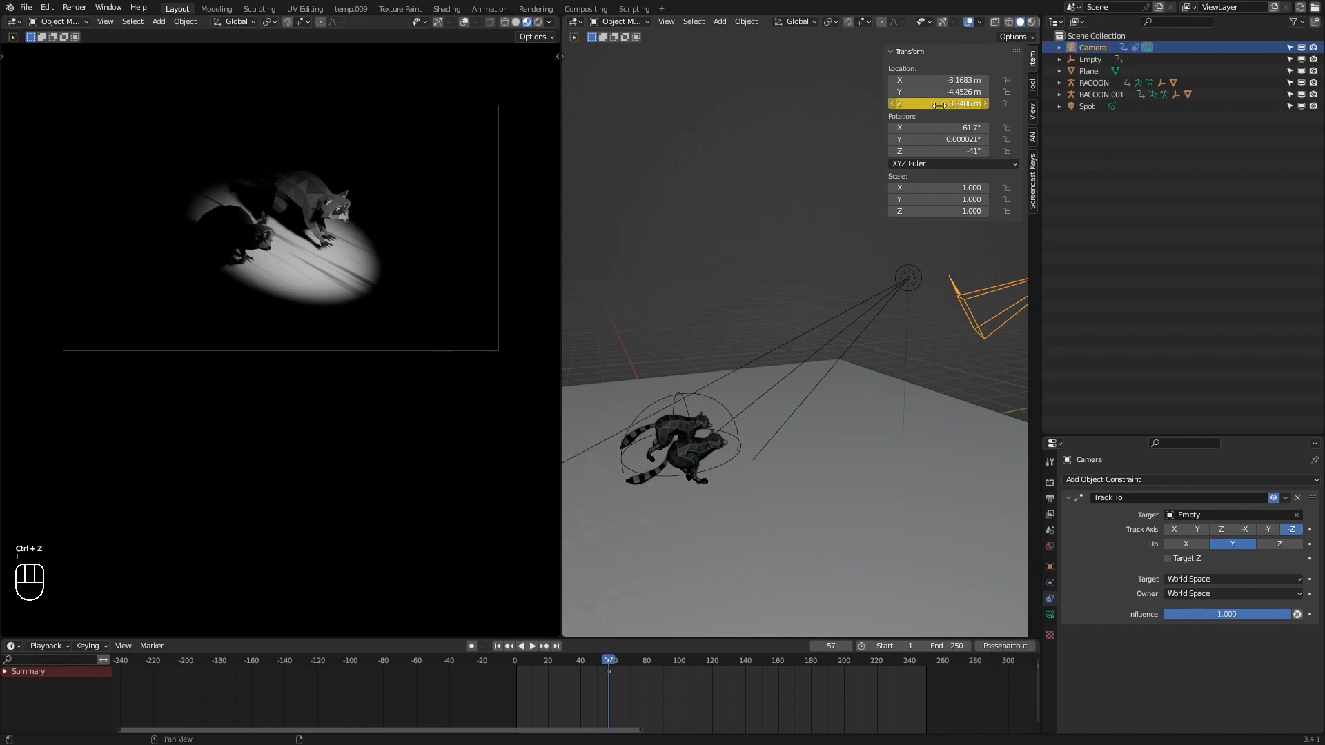
# Paste the copied Noise modifier onto the camera's Z Location curve in the Graph Editor.
pyautogui.click(576, 22)
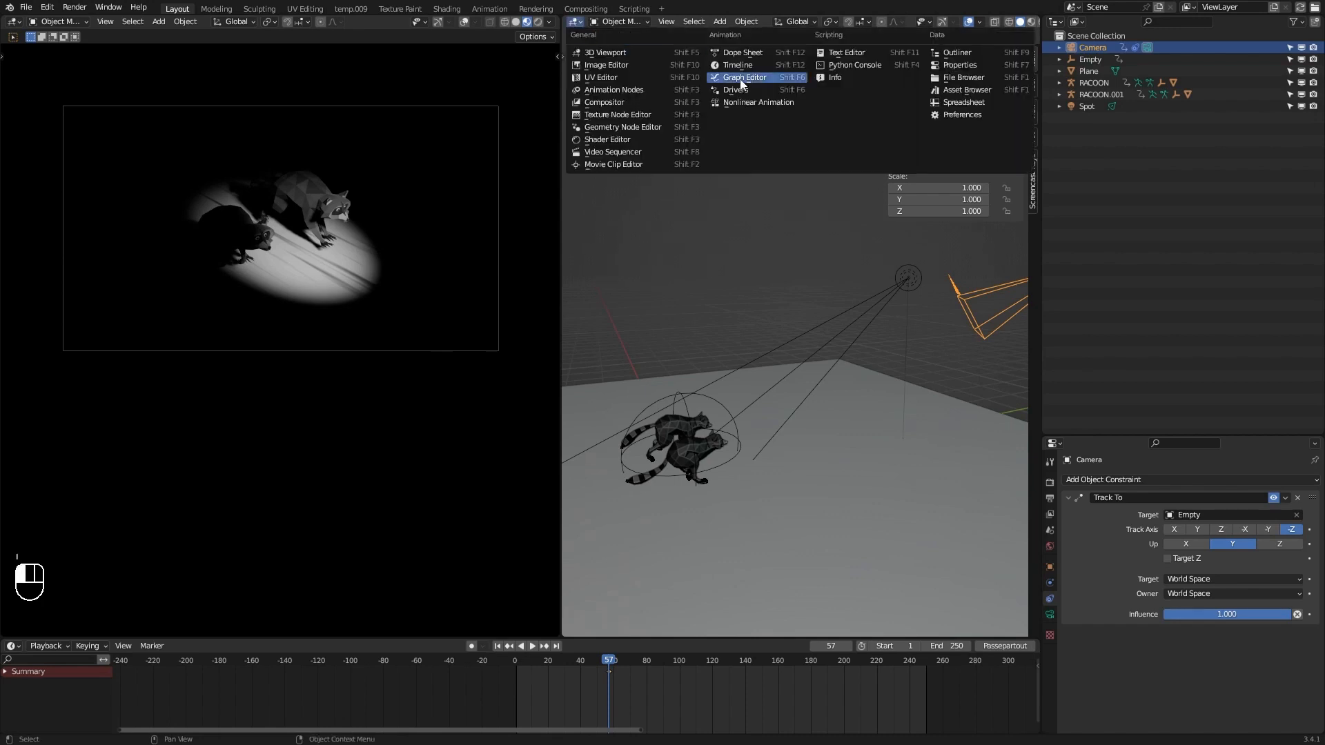
pyautogui.click(762, 80)
pyautogui.click(573, 69)
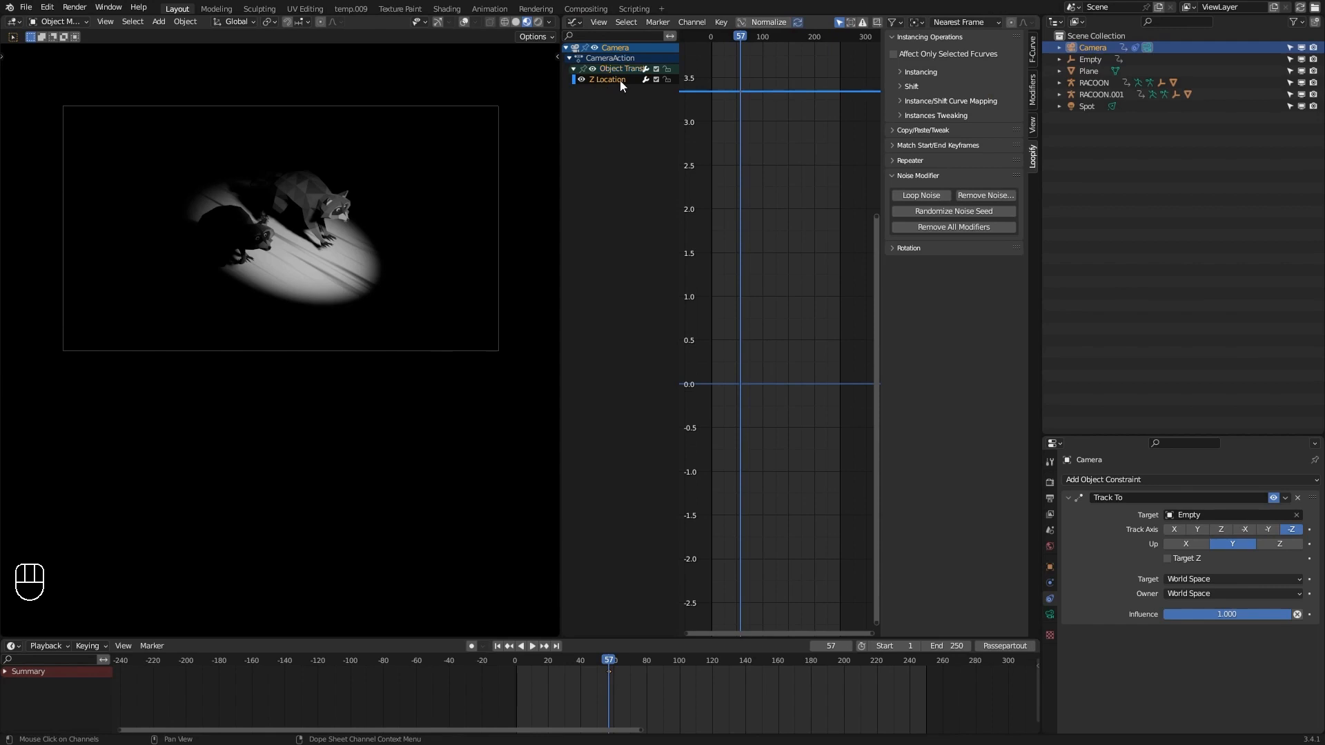
pyautogui.click(1033, 86)
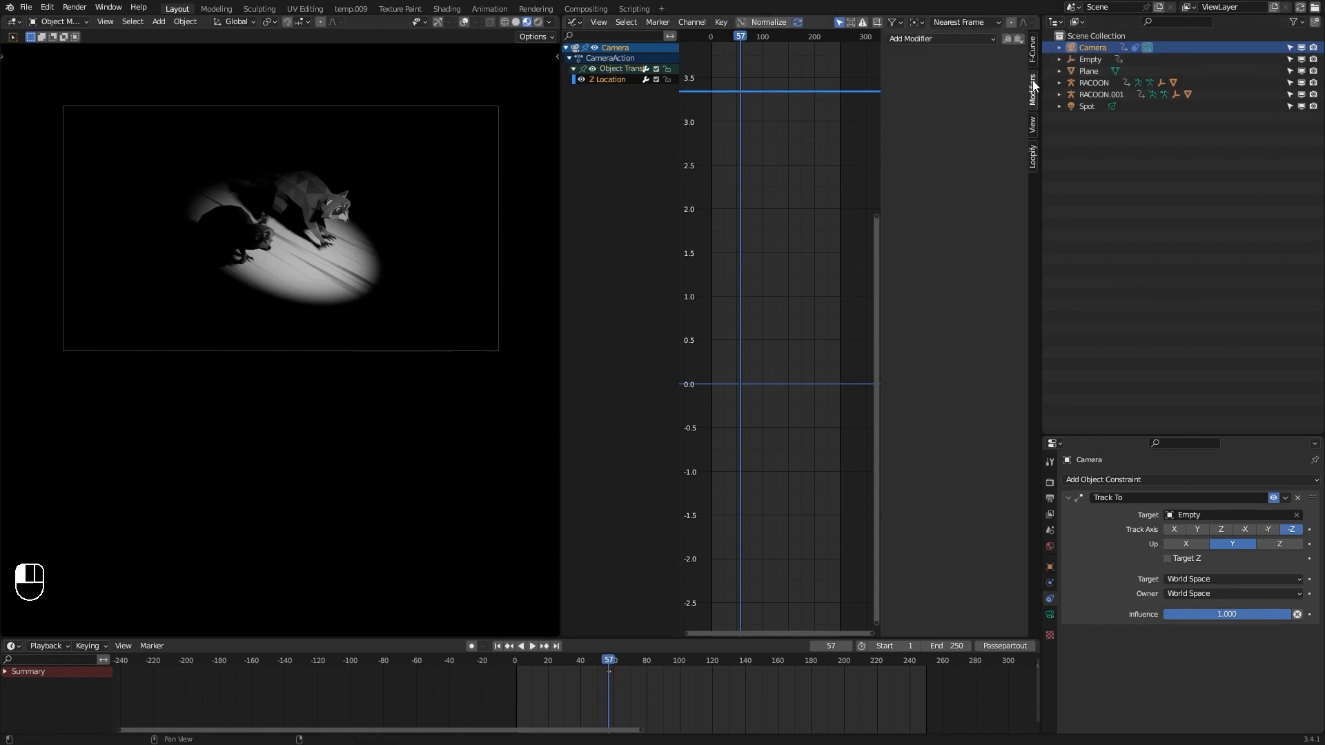
pyautogui.click(1019, 40)
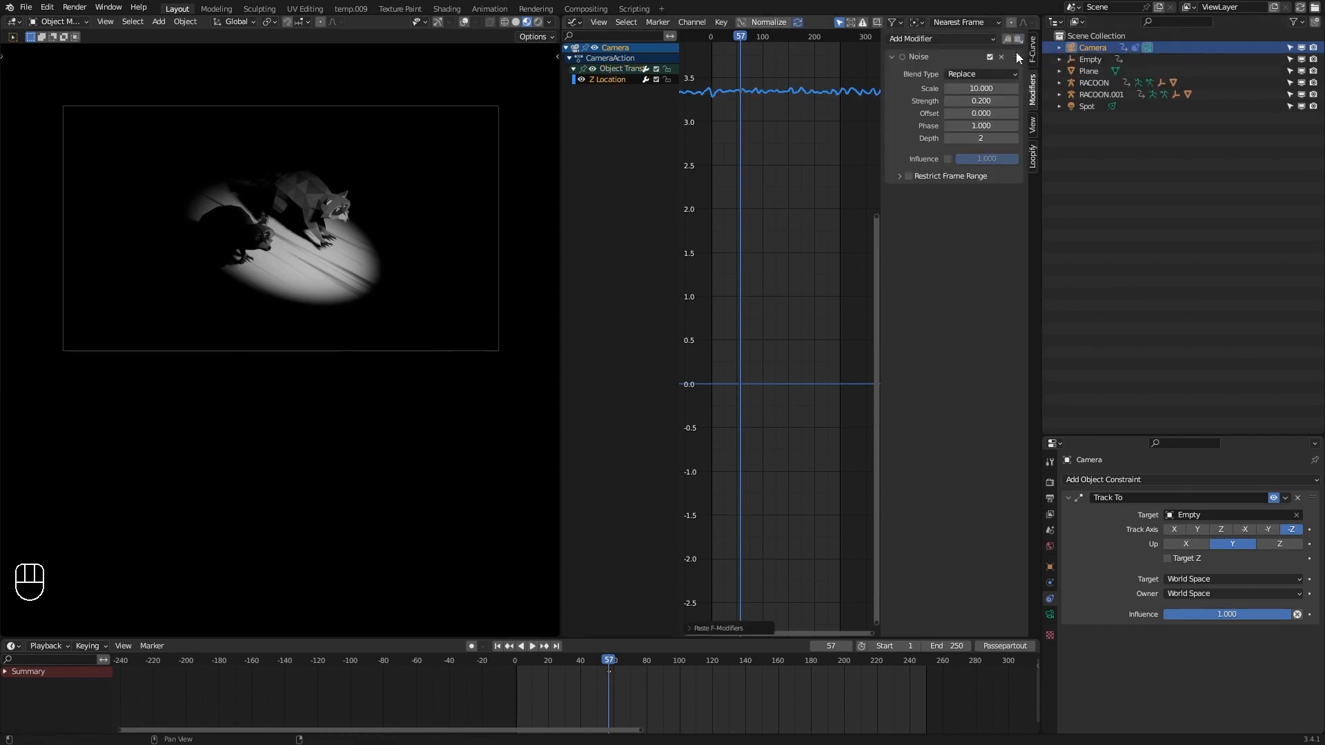
# Randomize the noise seed of the camera's Z Location curve with a global offset of 75.03 and preview the shake.
pyautogui.click(1033, 159)
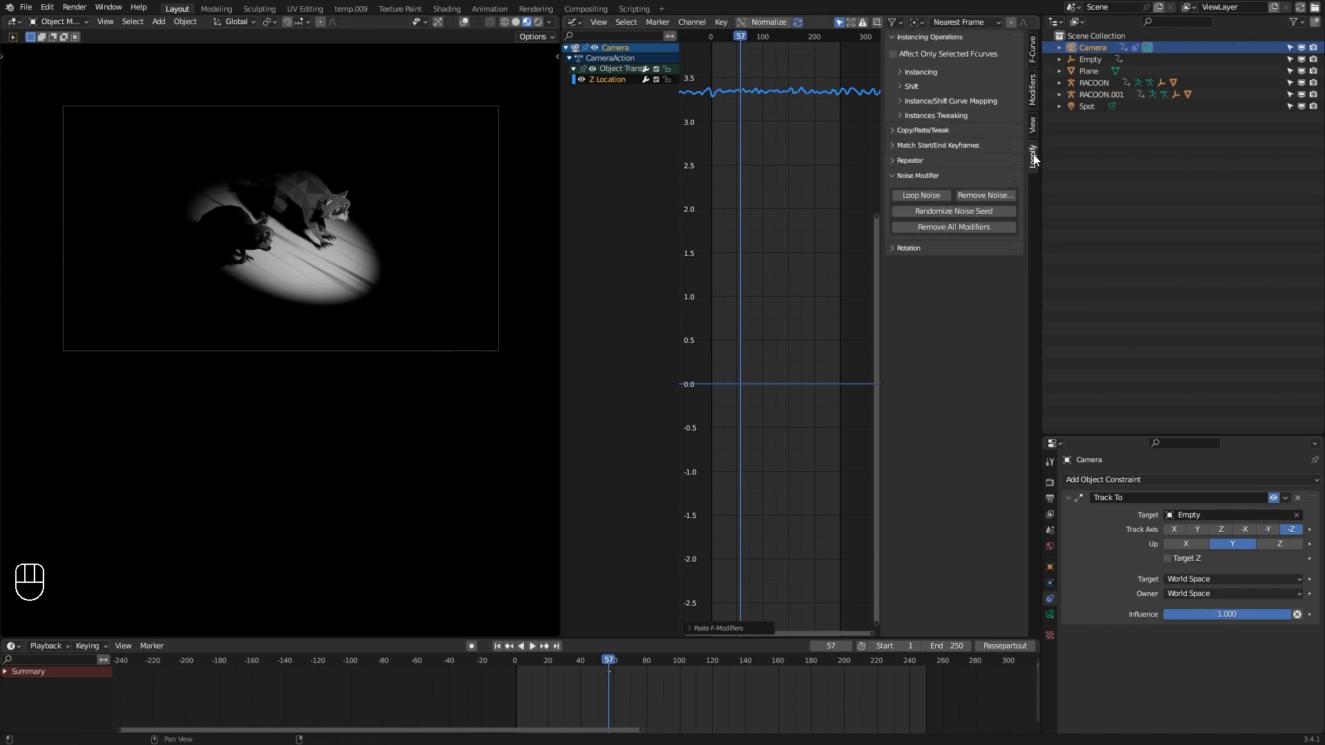
pyautogui.click(951, 211)
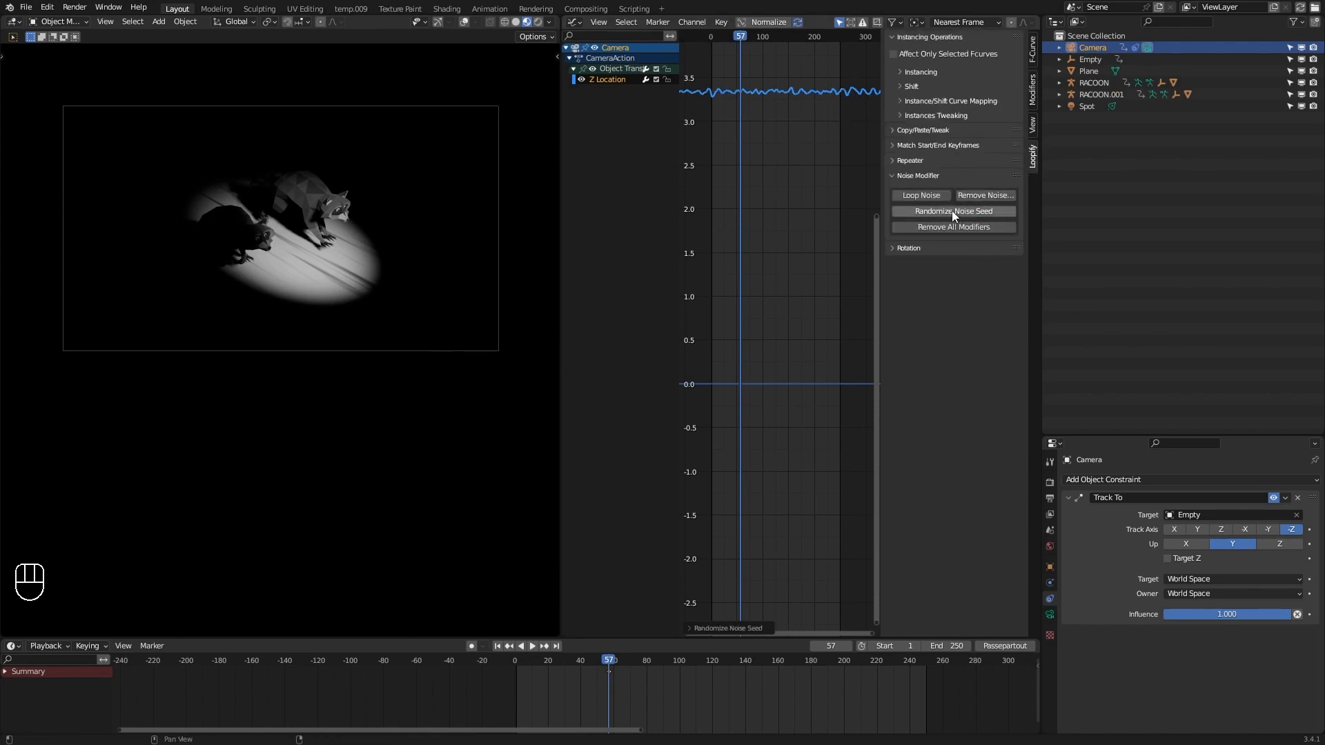
pyautogui.click(756, 628)
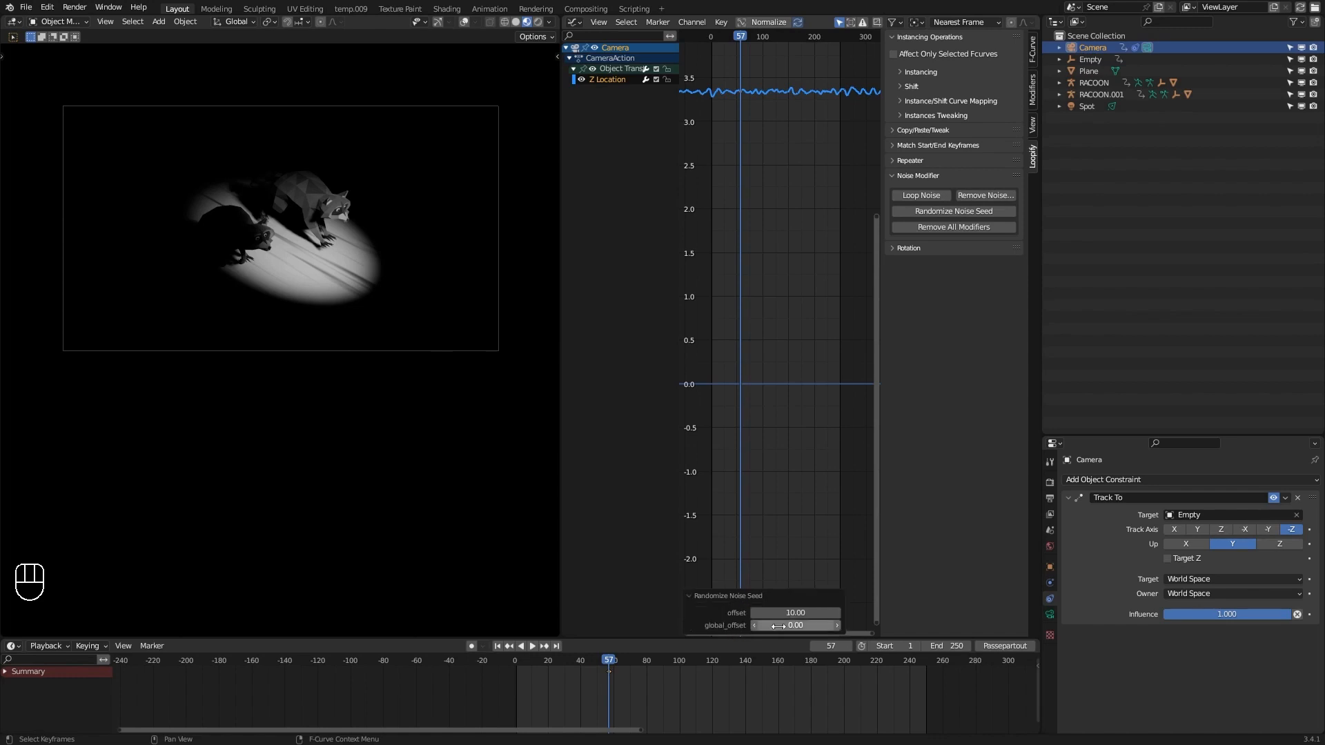
pyautogui.moveTo(776, 626); pyautogui.dragTo(1035, 626)
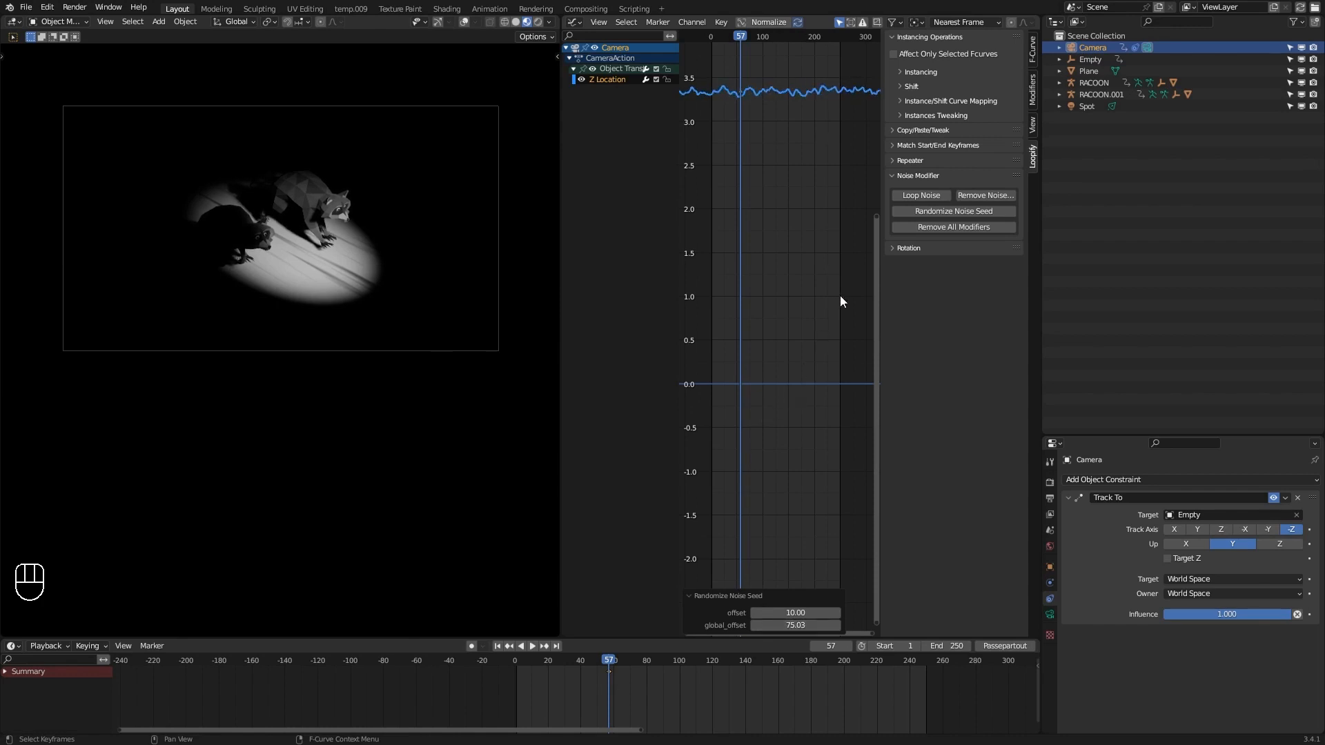
pyautogui.press('space')
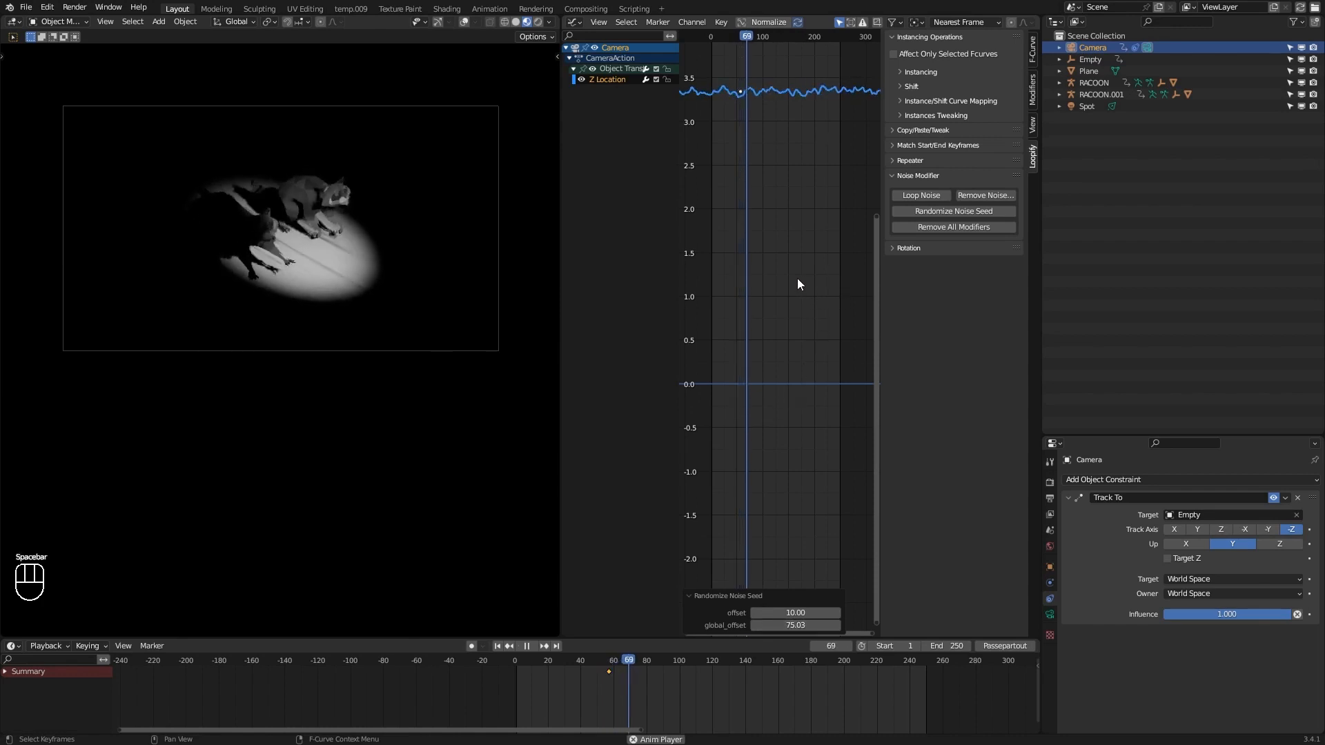
pyautogui.press('space')
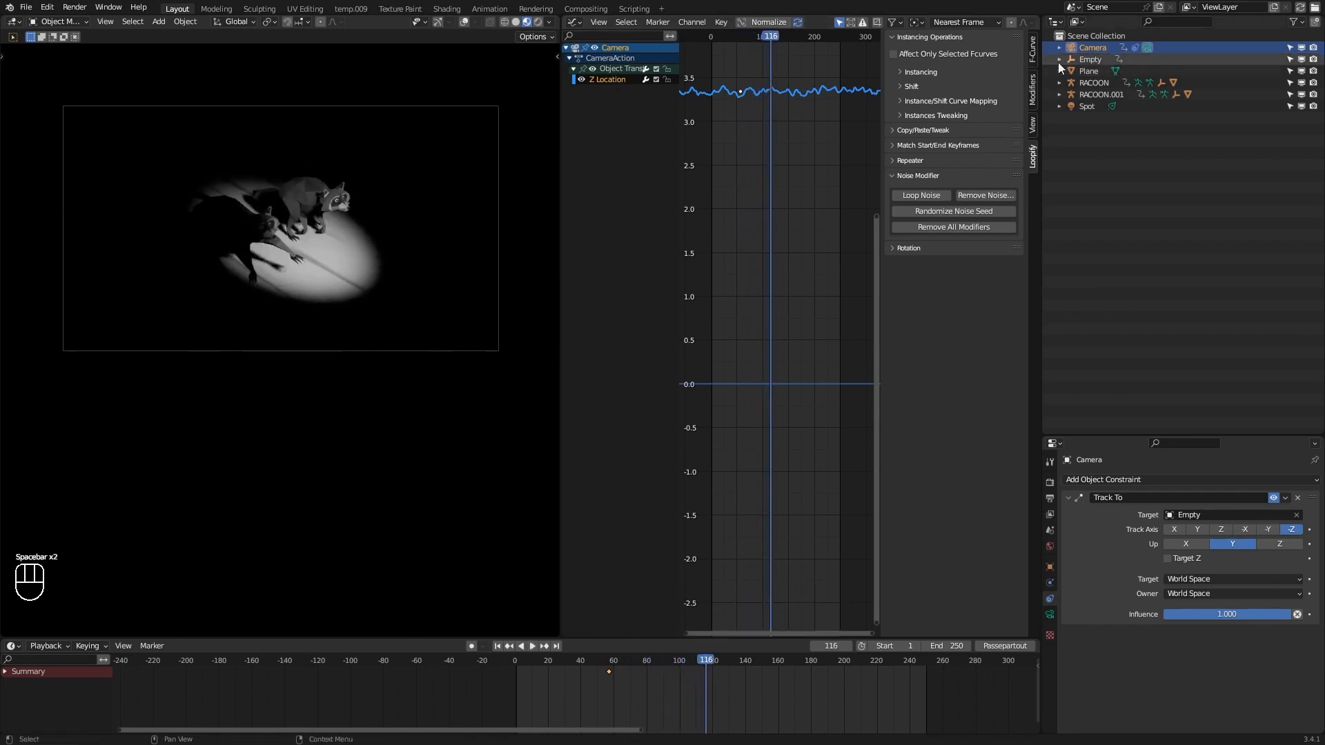
# Reduce the camera's Z Location noise strength to 0.1, play the animation, and refine the strength to 0.05.
pyautogui.click(1033, 88)
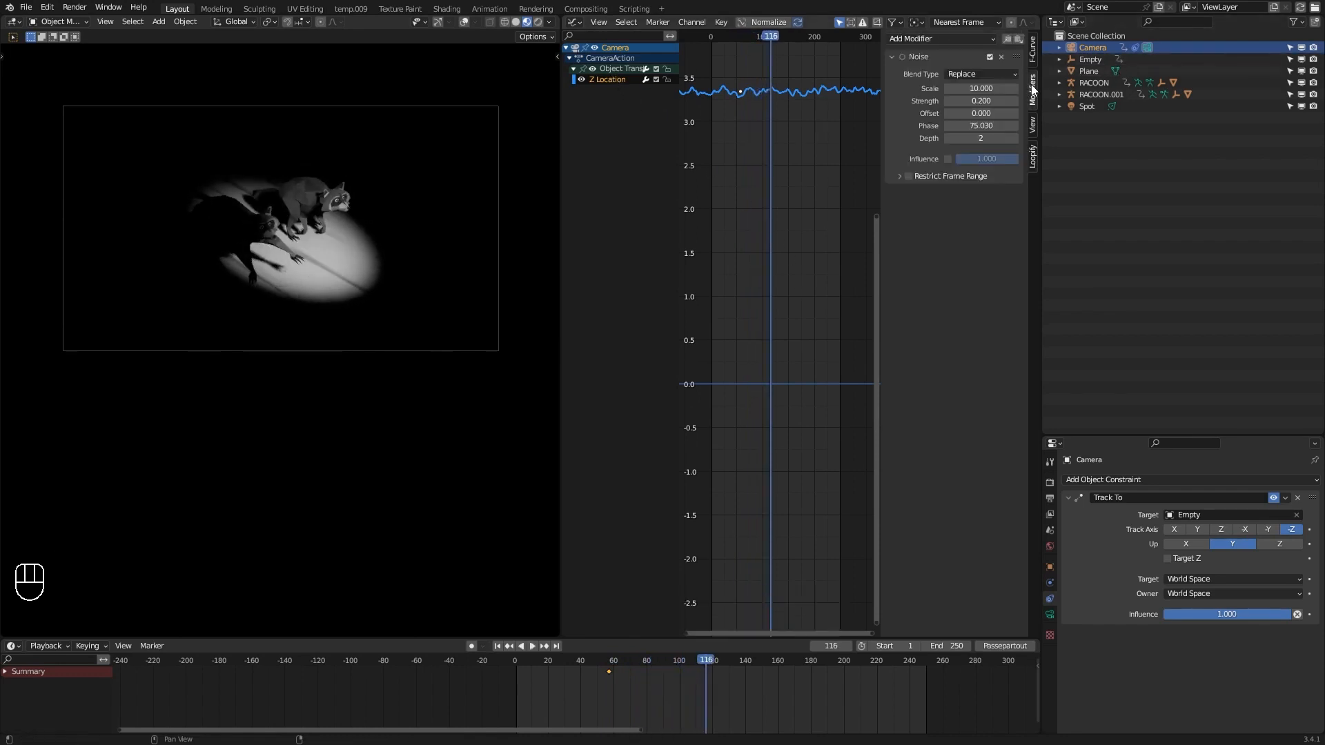
pyautogui.click(981, 101)
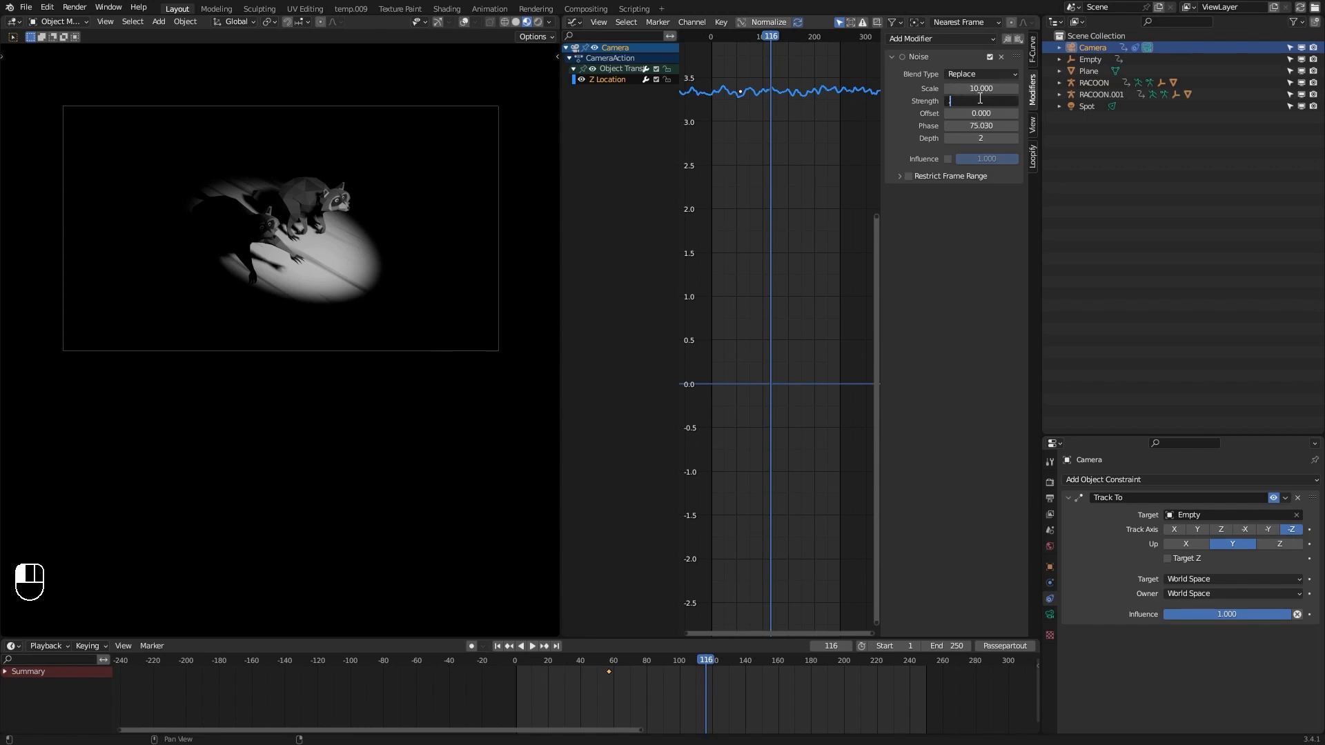
pyautogui.press('Return')
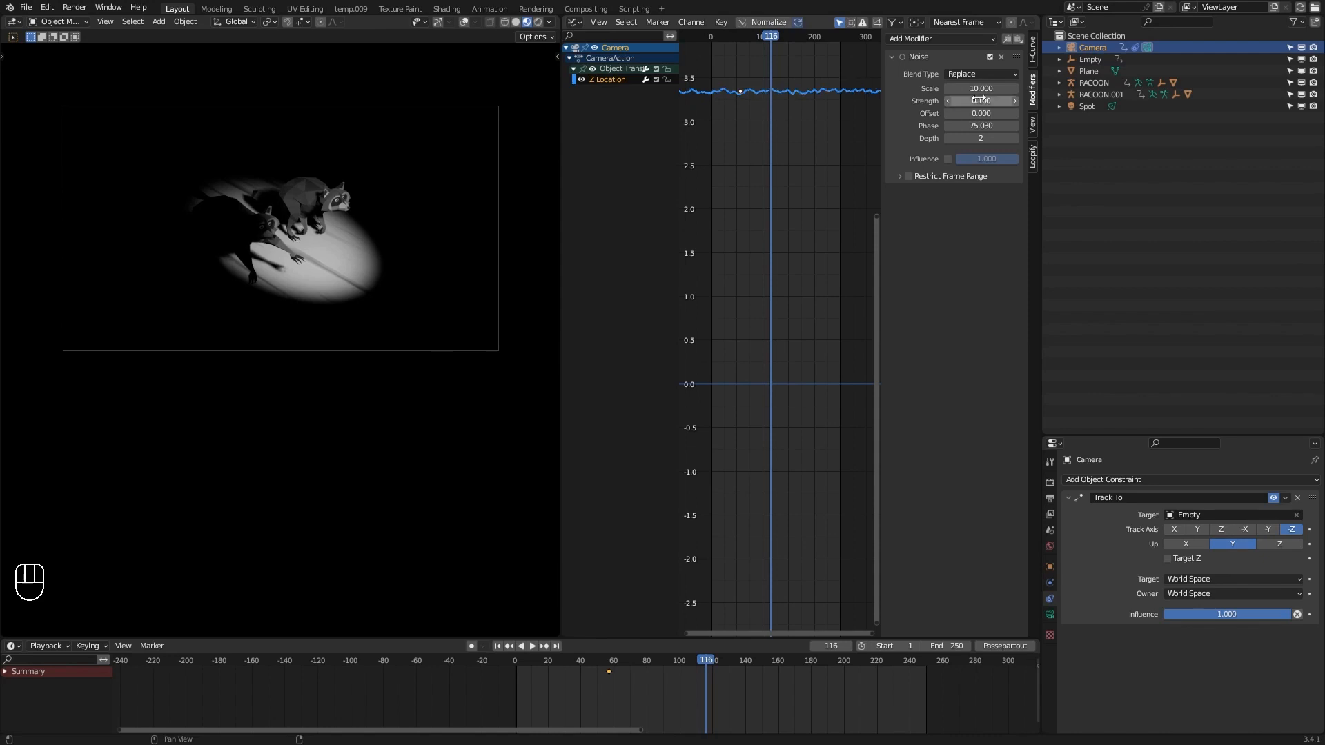
pyautogui.press('space')
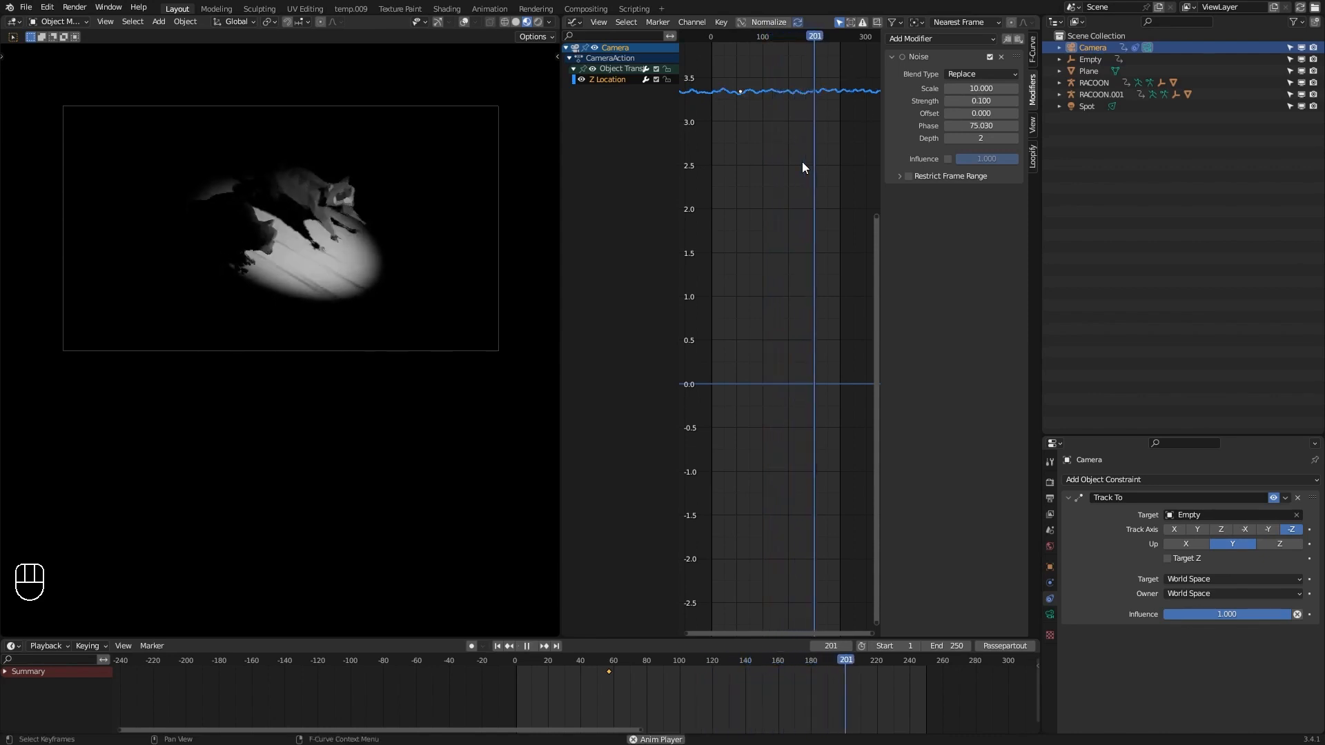
pyautogui.click(971, 101)
pyautogui.press('BackSpace')
pyautogui.write('0.05')
pyautogui.press('Return')
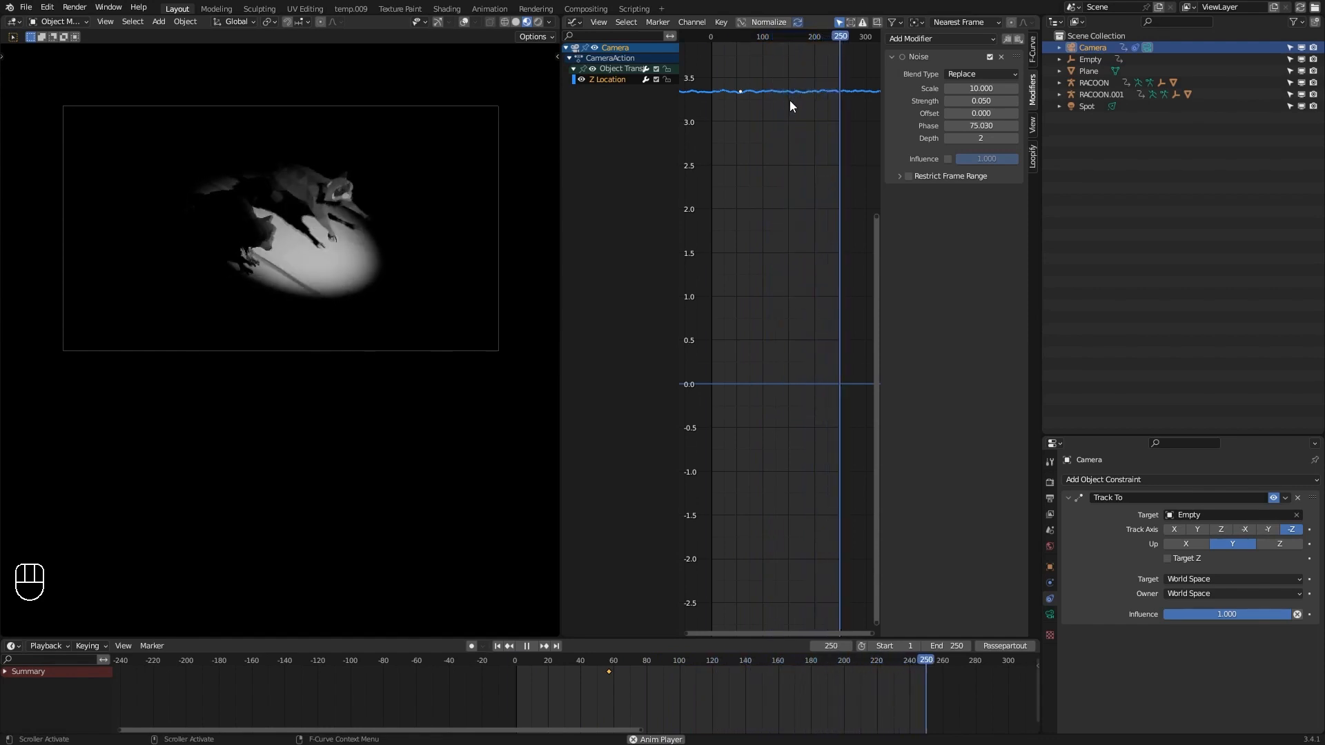
# Loop the noise on the camera's Z Location curve with Loopify, frame the whole curve, and stop the playback.
pyautogui.click(1034, 155)
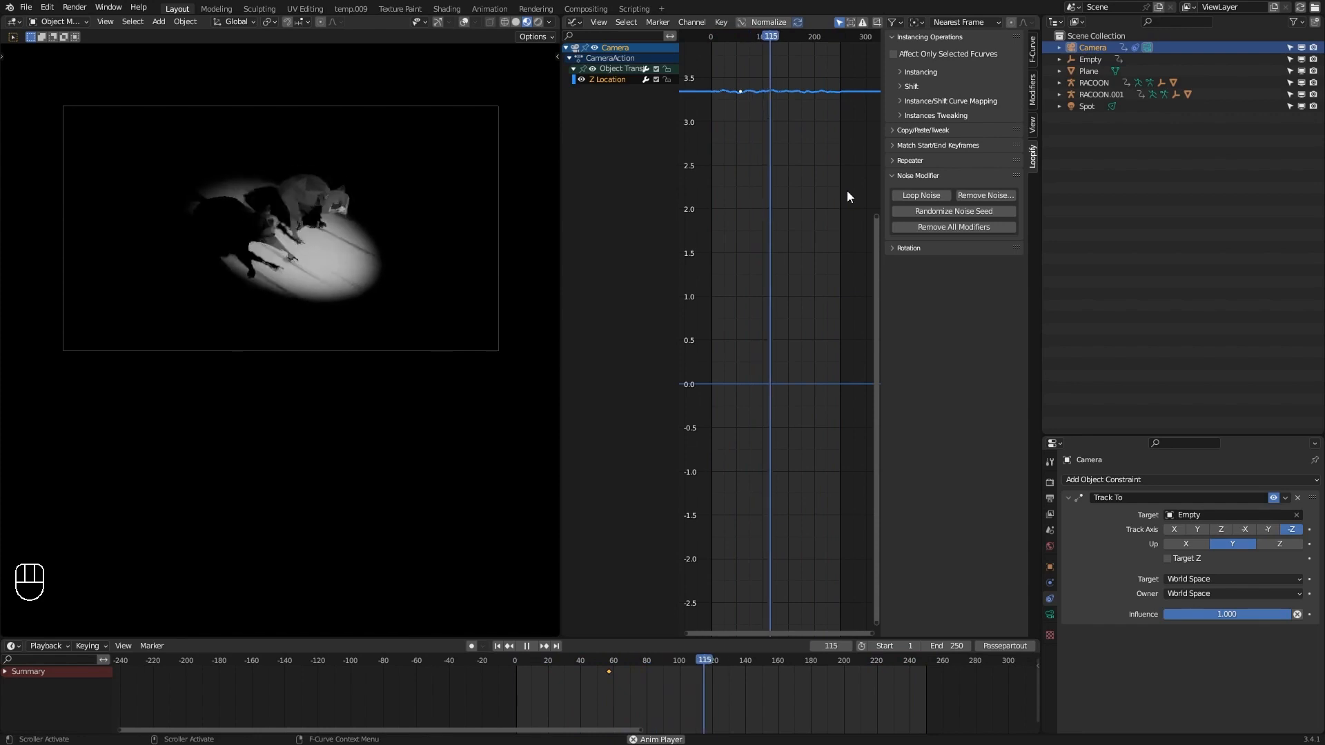
pyautogui.press('Home')
pyautogui.press('space')
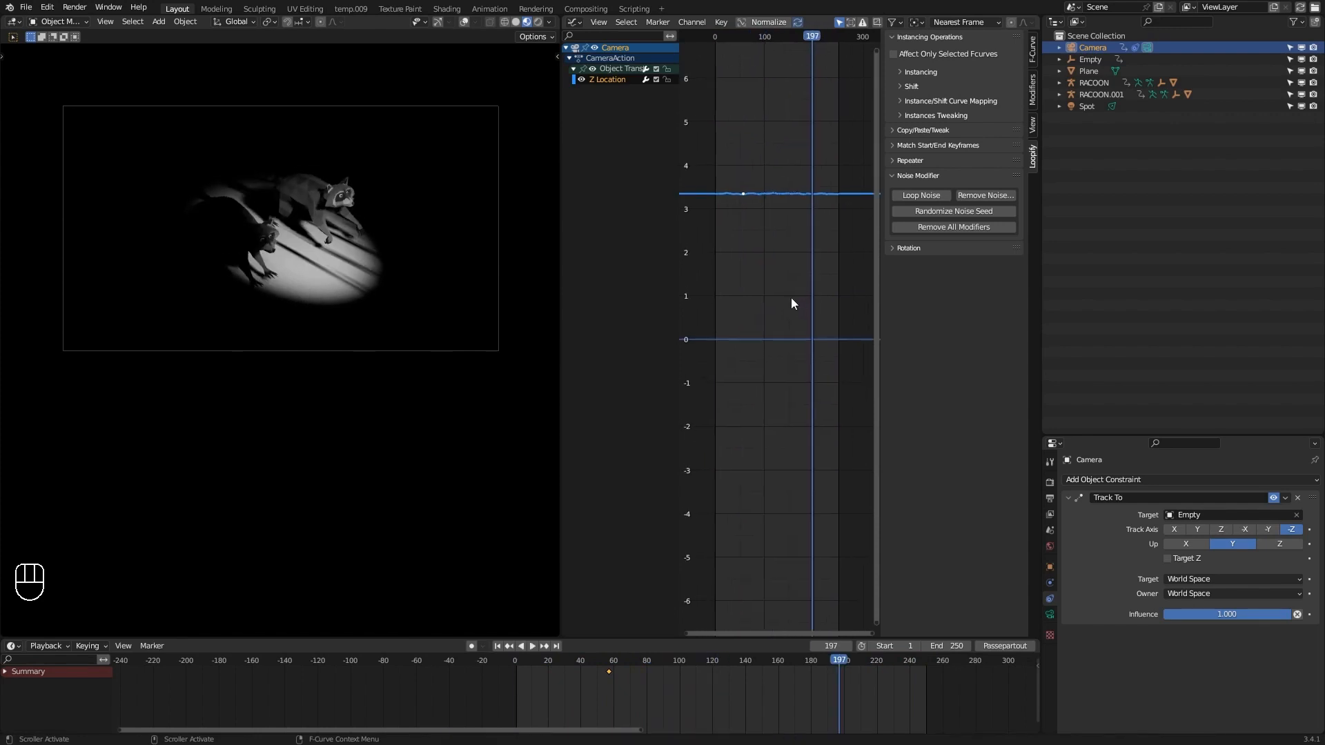
# Insert a Location keyframe on the spot light at frame 197 in the 3D Viewport.
pyautogui.click(1092, 104)
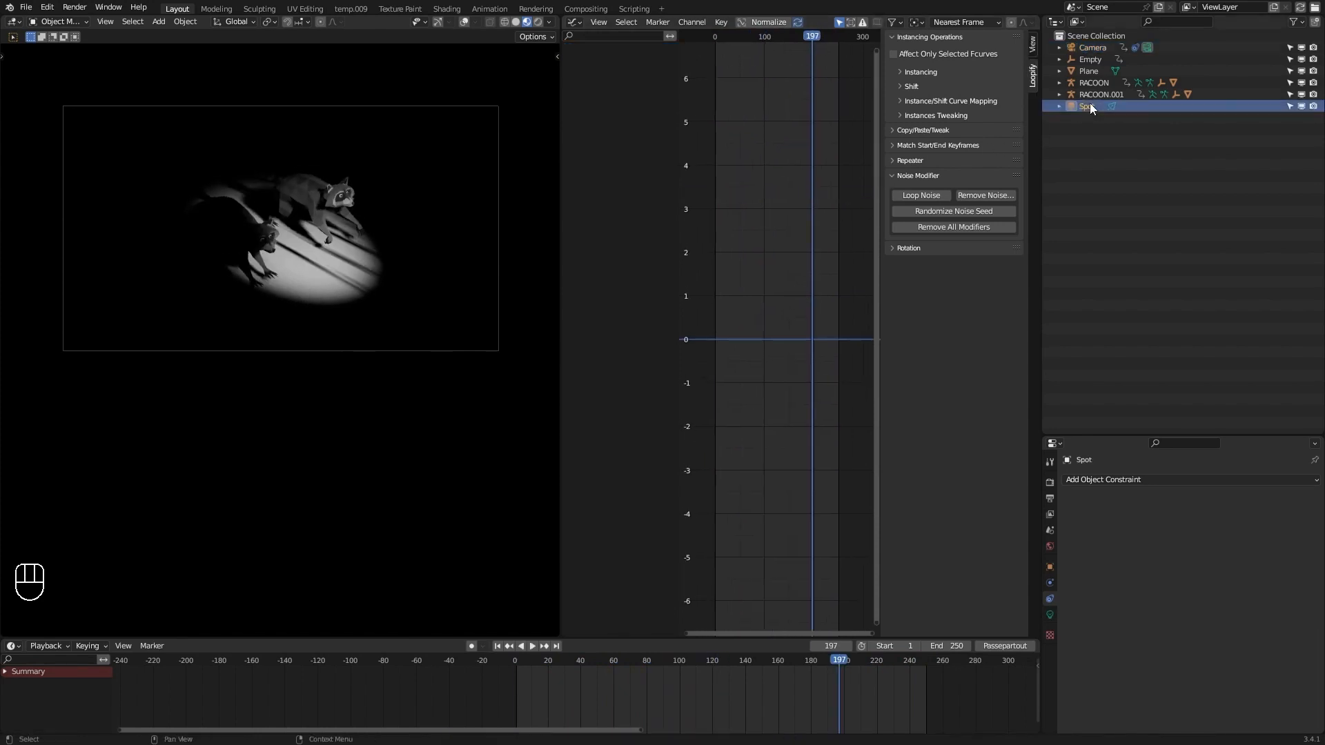
pyautogui.click(573, 21)
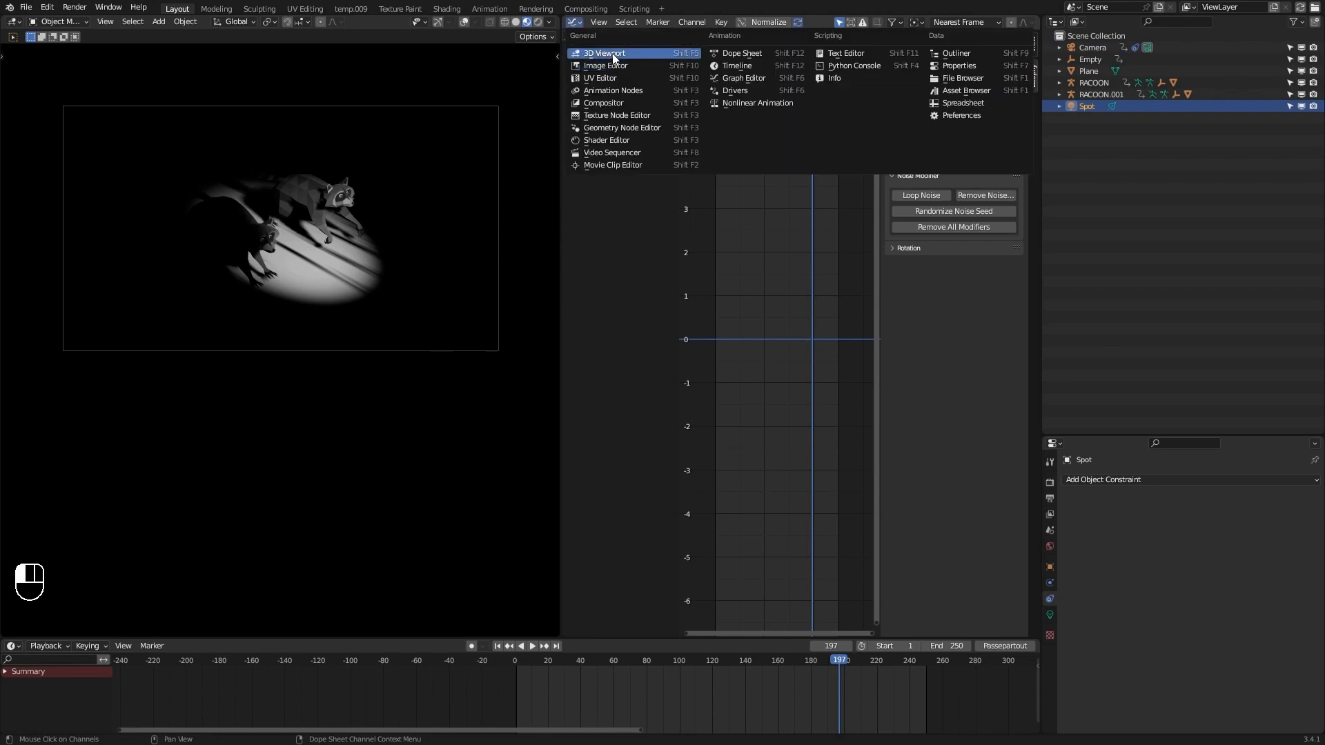
pyautogui.click(587, 54)
pyautogui.press('i')
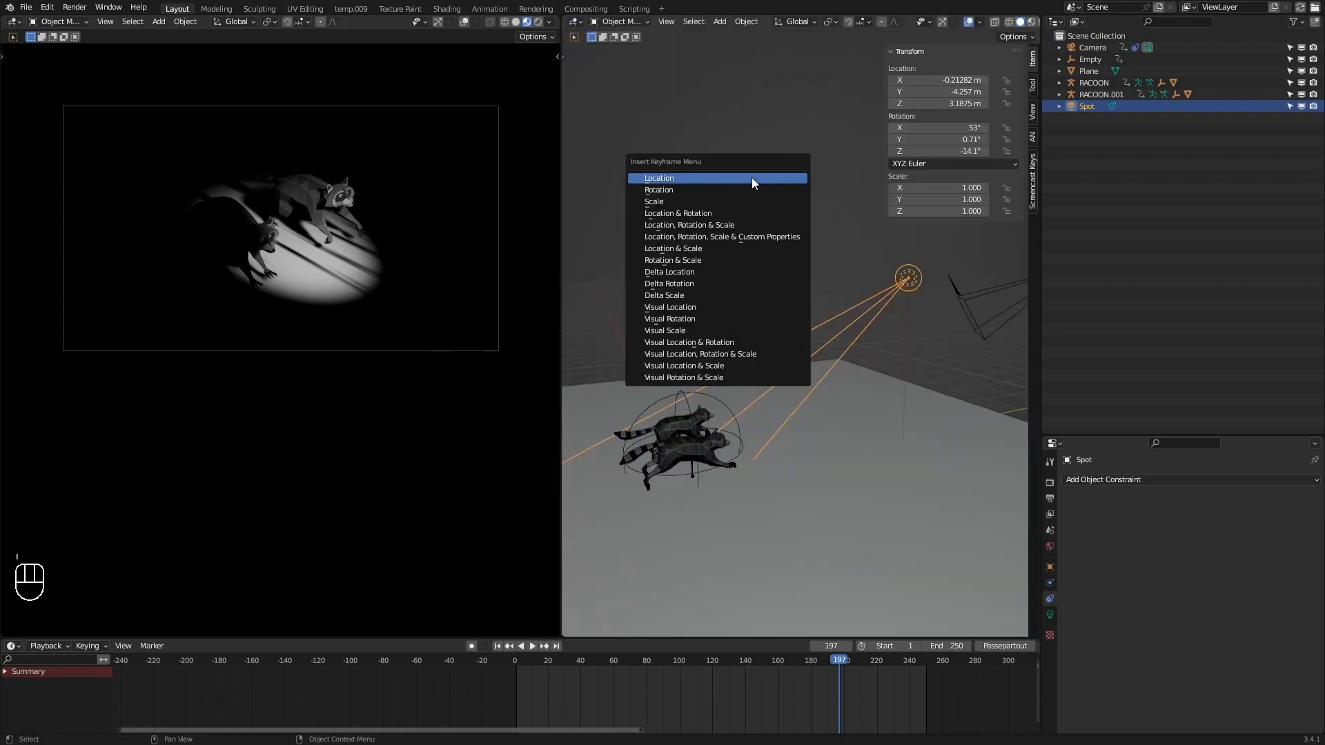
pyautogui.click(751, 177)
# Paste the copied Noise modifier onto the spot light's X, Y and Z Location curves in the Graph Editor and preview the shake.
pyautogui.click(579, 25)
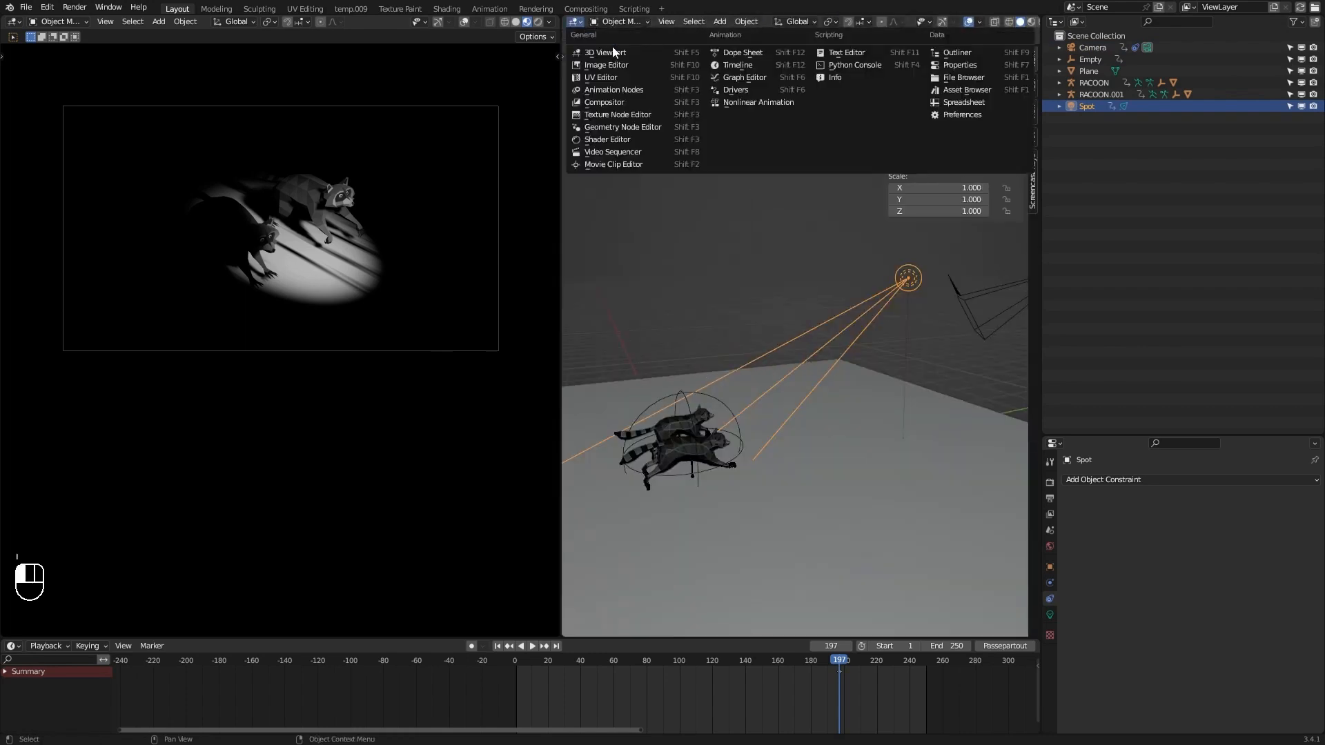
pyautogui.click(752, 77)
pyautogui.click(1032, 88)
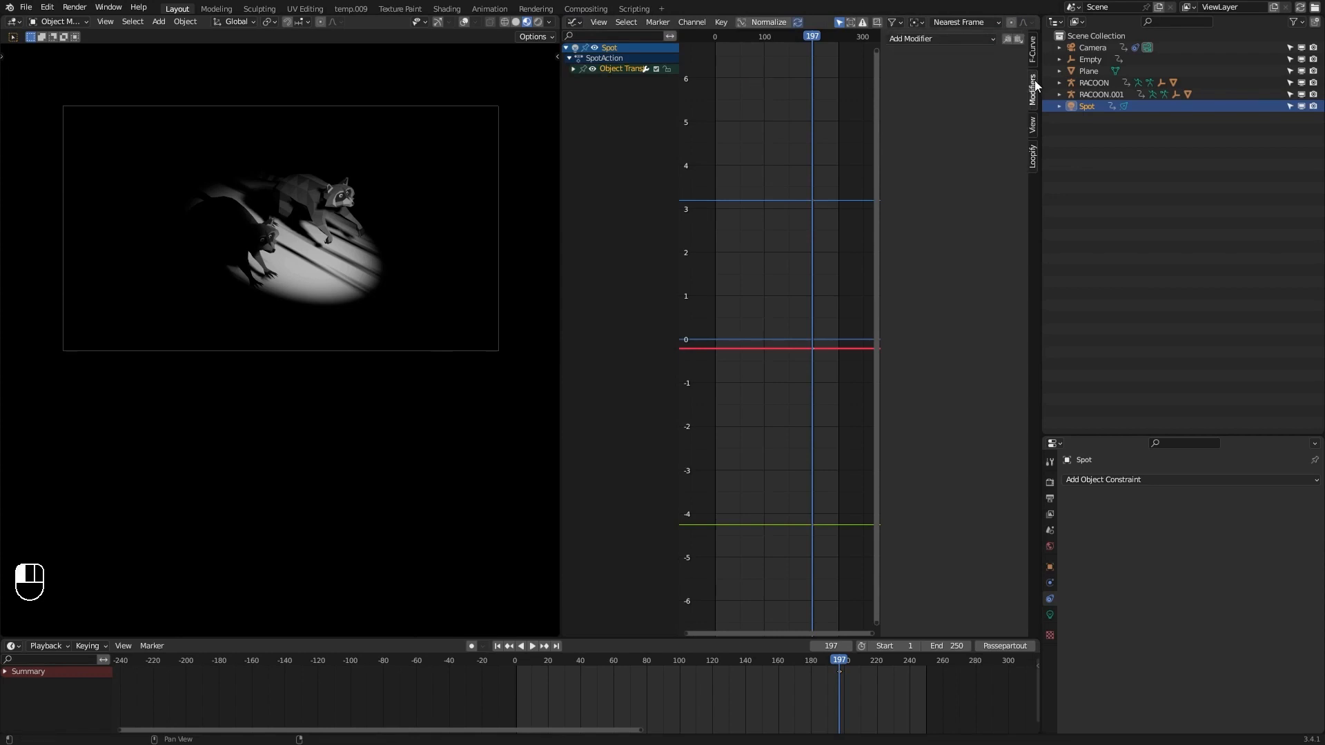
pyautogui.click(573, 69)
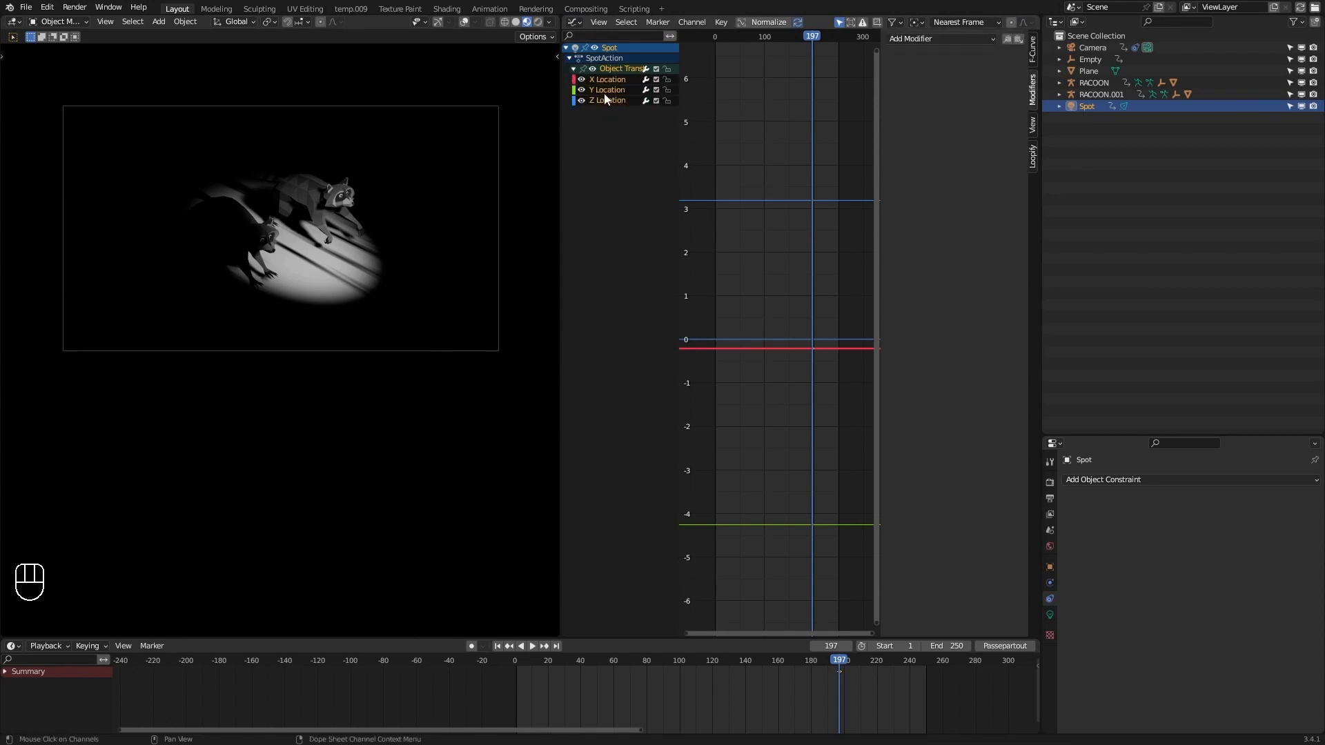
pyautogui.click(1020, 39)
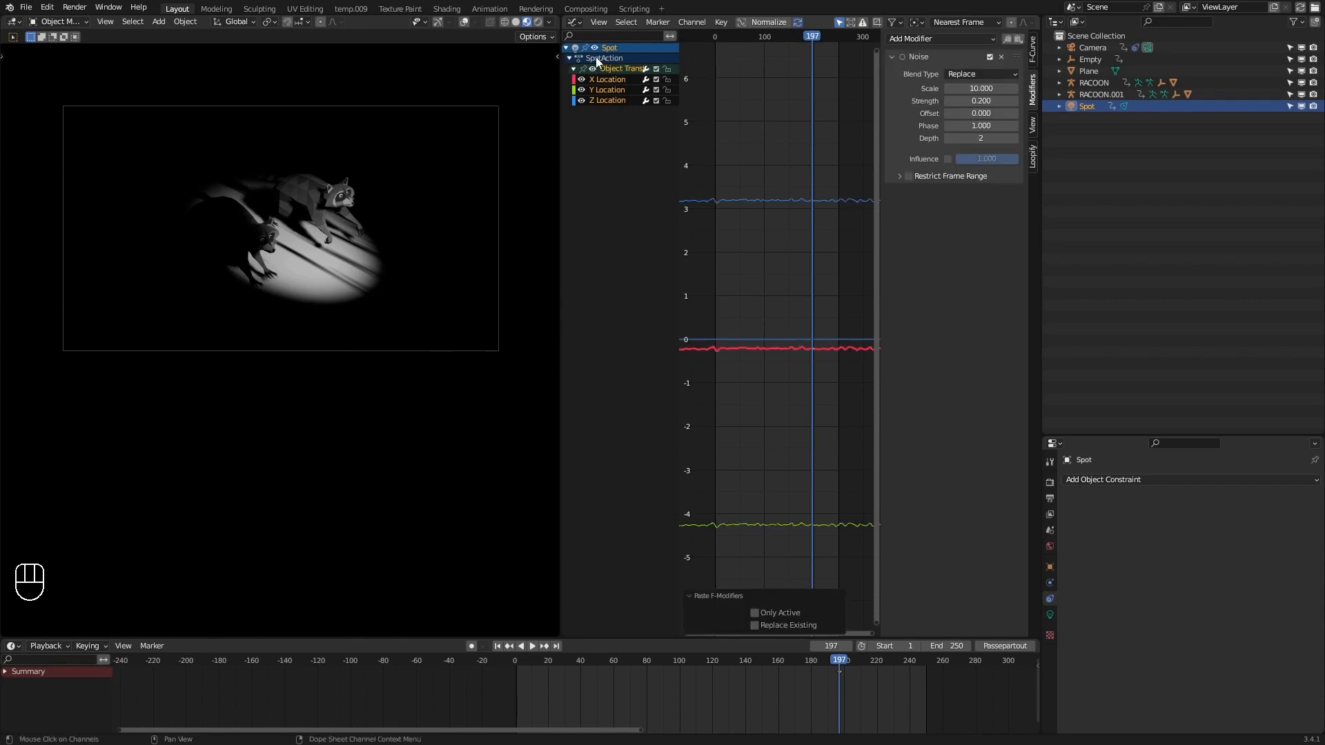
pyautogui.press('space')
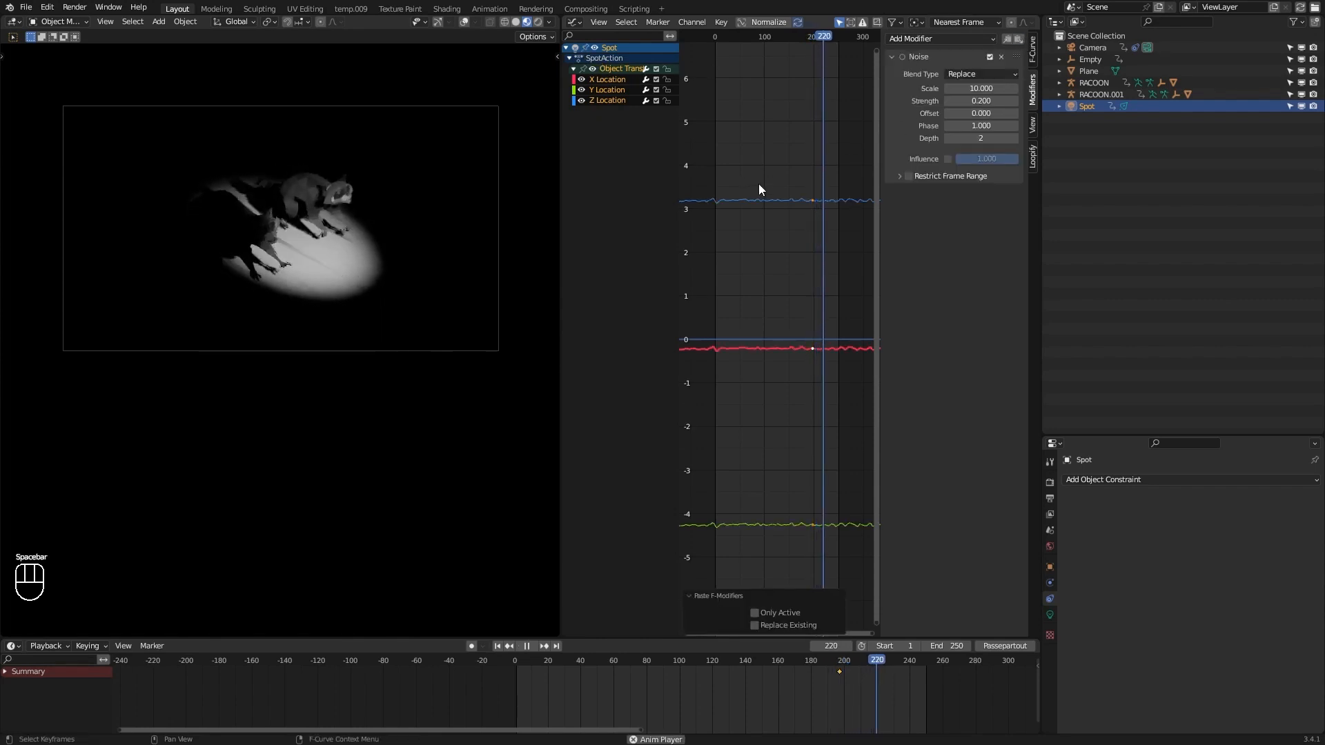
pyautogui.press('space')
# Randomize the noise seed of the spot light's location curves with an offset of 10 and a global offset of 173.82.
pyautogui.click(1032, 156)
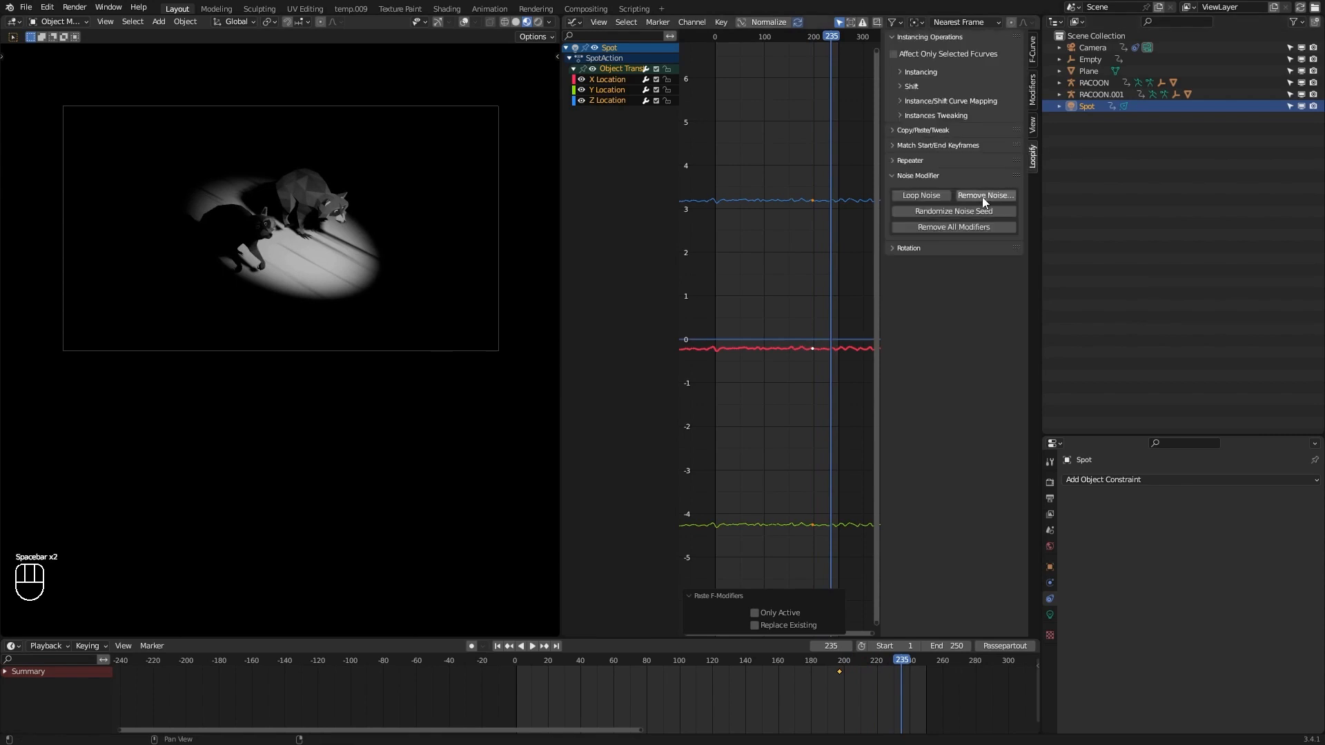
pyautogui.click(955, 213)
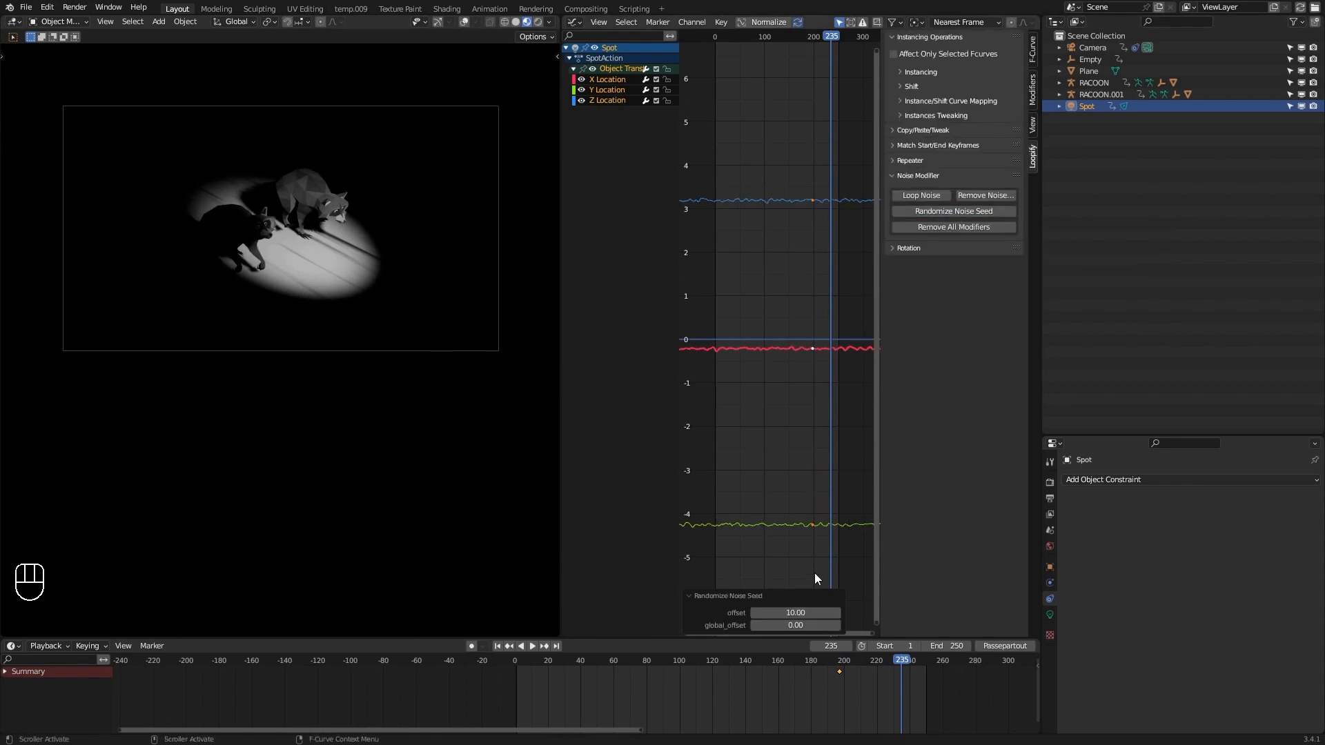
pyautogui.moveTo(795, 625)
pyautogui.mouseDown()
pyautogui.moveTo(918, 625)
pyautogui.moveTo(780, 623)
pyautogui.mouseUp()
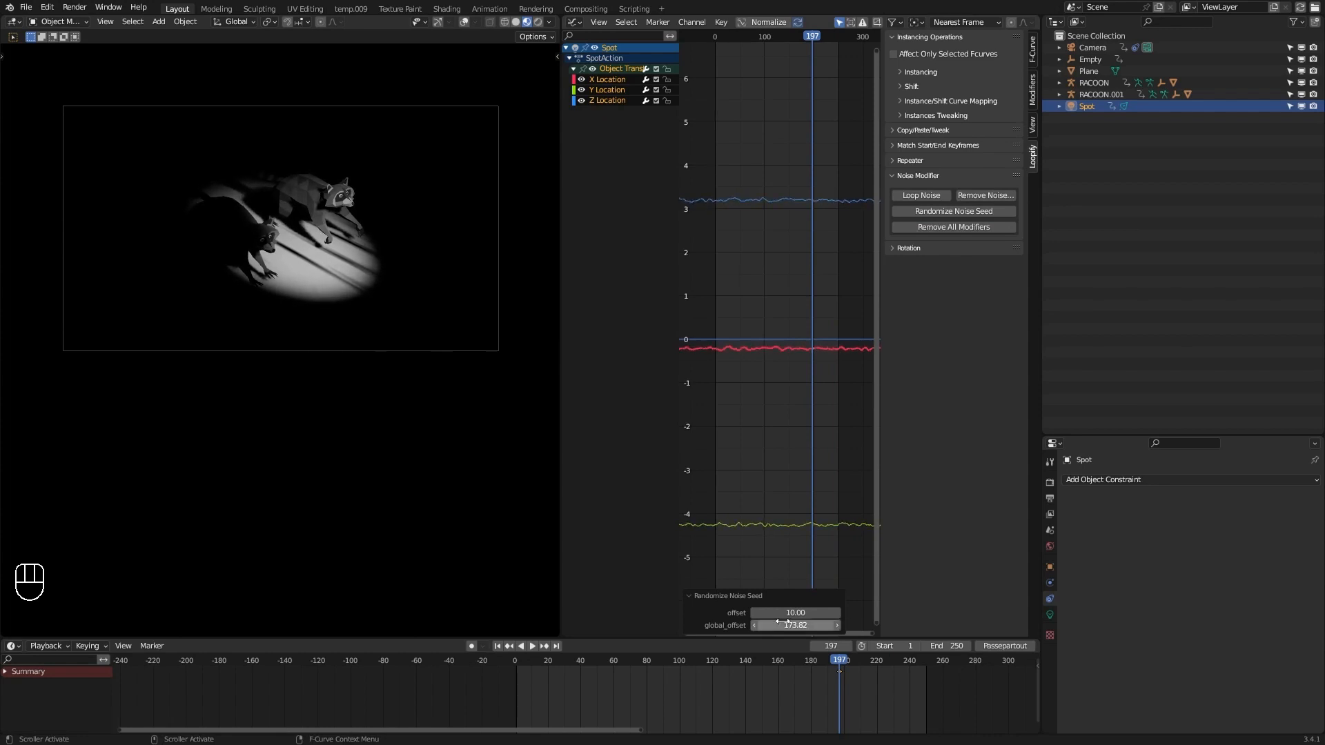
# Loop the noise on the spot light's location curves with Loopify and play the animation to check it.
pyautogui.click(922, 195)
pyautogui.press('space')
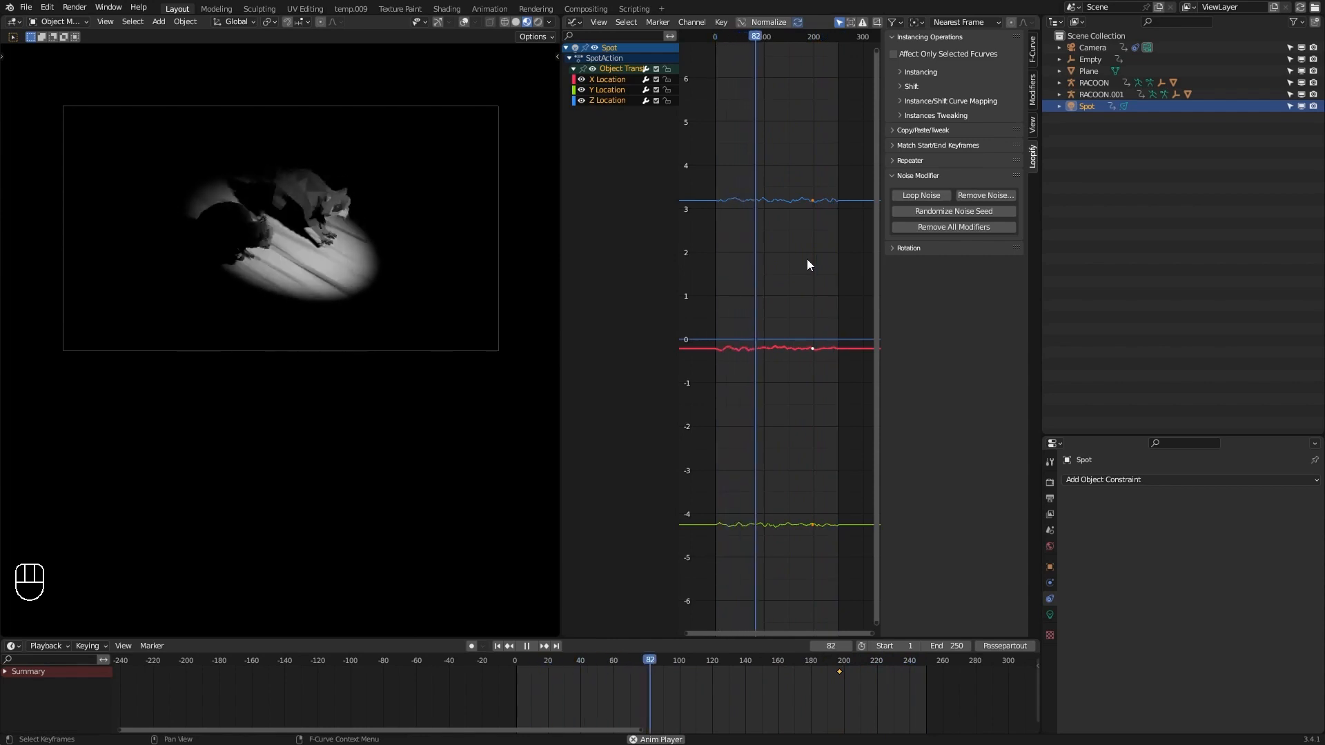
pyautogui.press('space')
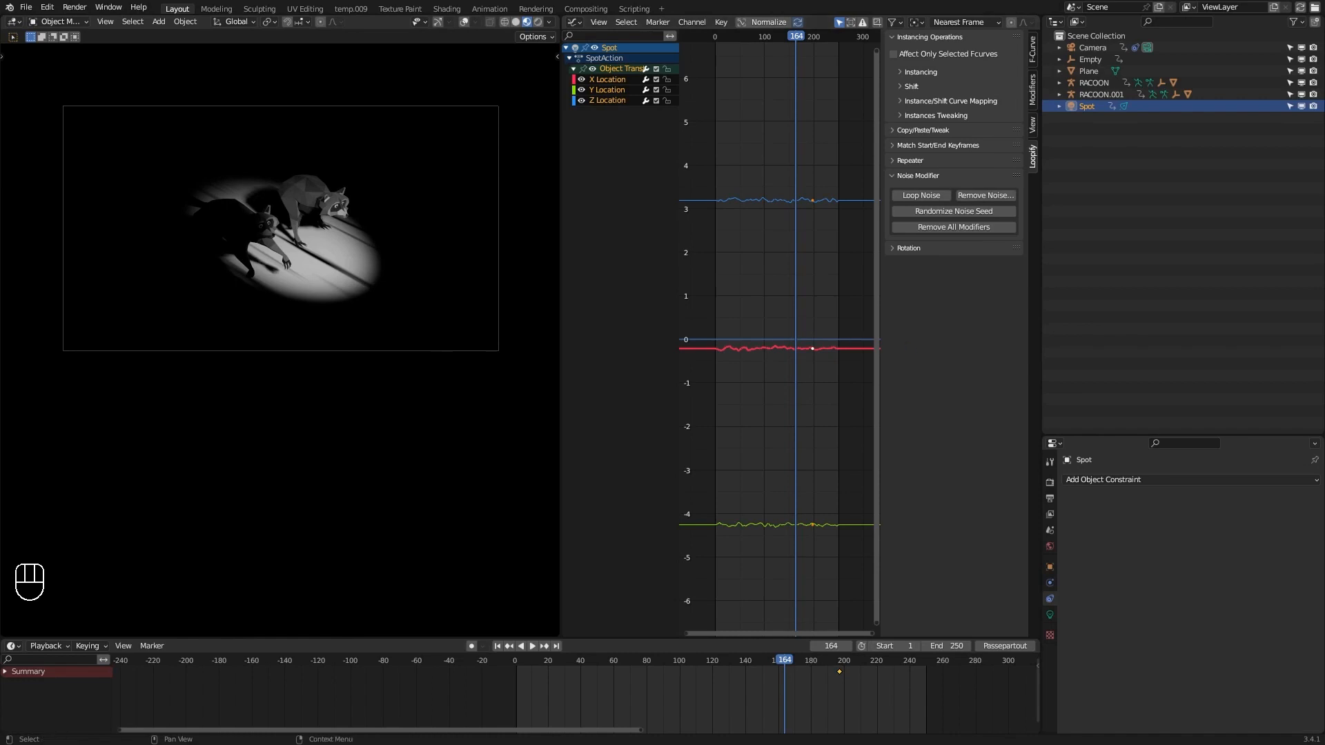
# Review the finished RACOON.mp4 render in VLC as a lighting reference, then return to Blender.
pyautogui.moveTo(1324, 110); pyautogui.dragTo(566, 234)
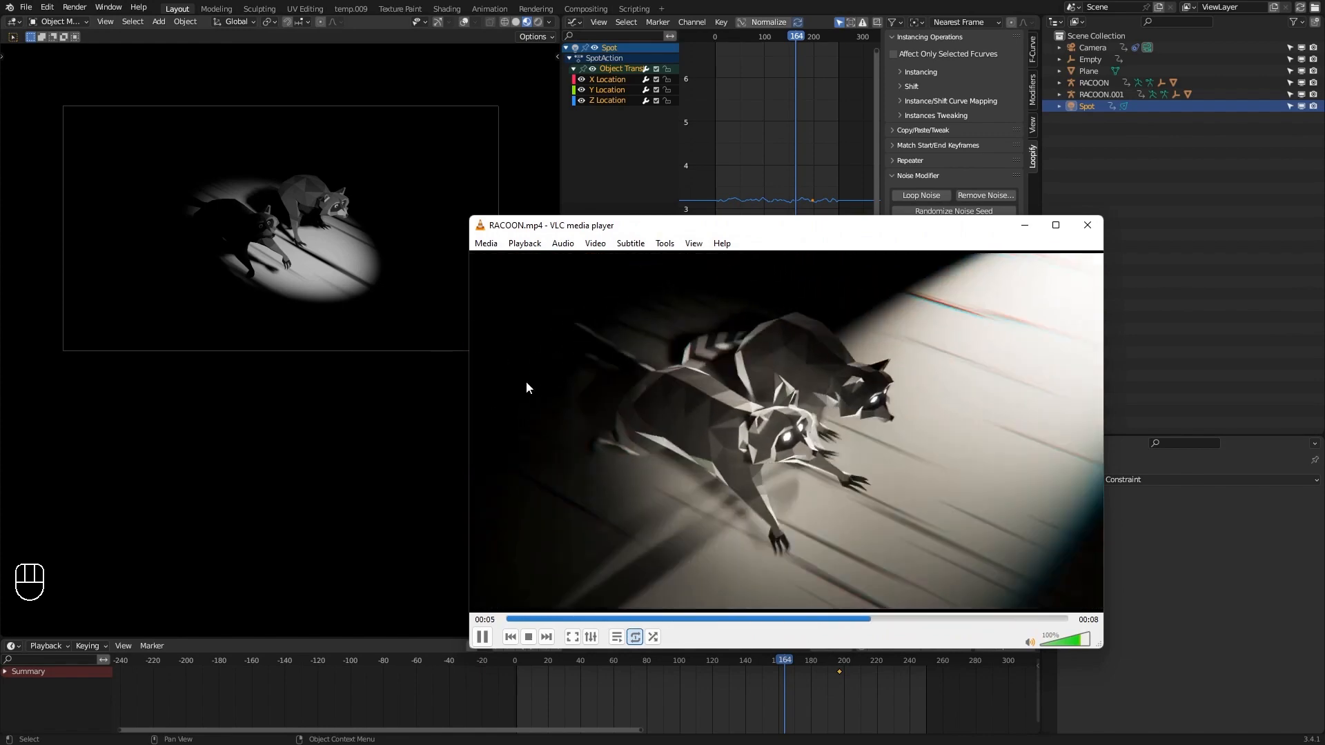
pyautogui.moveTo(626, 229); pyautogui.dragTo(785, 260)
pyautogui.hotkey('alt', 'Tab')
# Display the camera view of the raccoons in rendered shading.
pyautogui.moveTo(772, 369); pyautogui.dragTo(779, 368, button='middle')
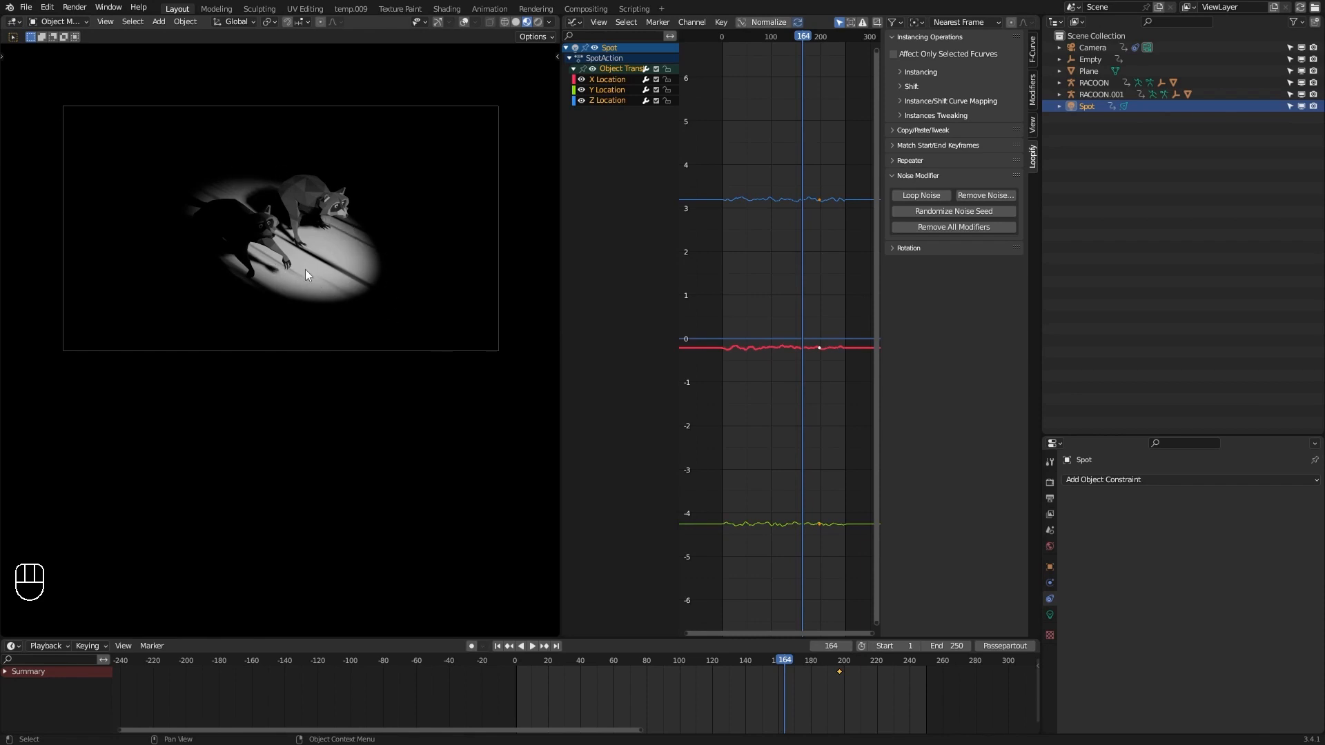
pyautogui.scroll(2, 355, 135)
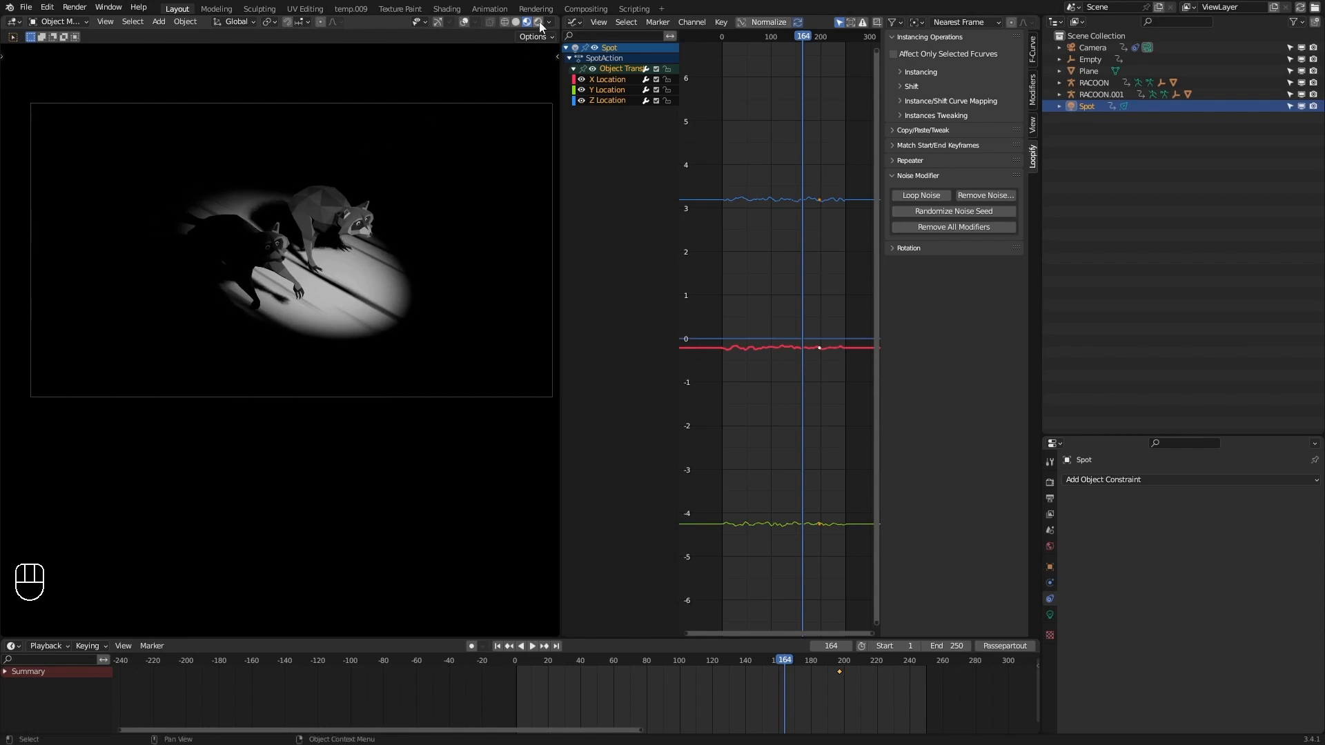
pyautogui.click(540, 22)
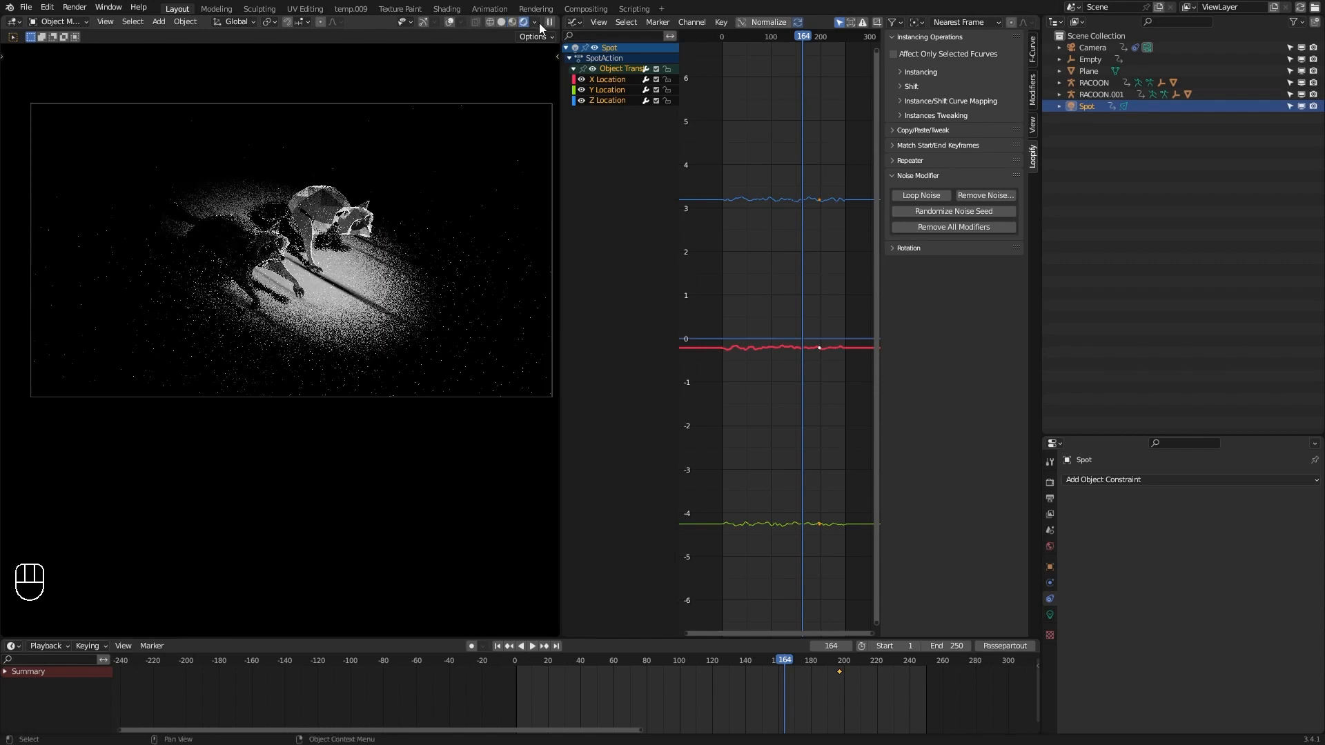
# Enable nodes for the spot light in the Shader Editor and add a Blackbody node beside its Emission node.
pyautogui.click(574, 22)
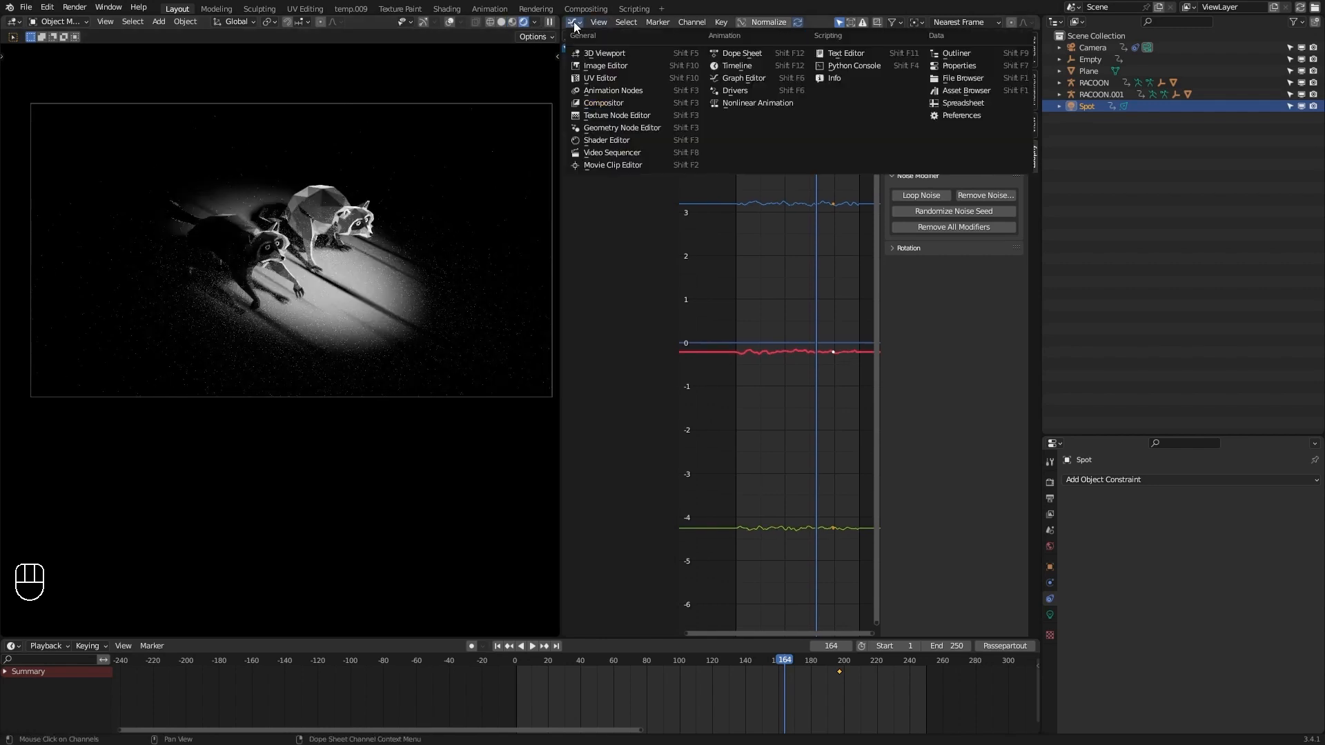
pyautogui.click(608, 140)
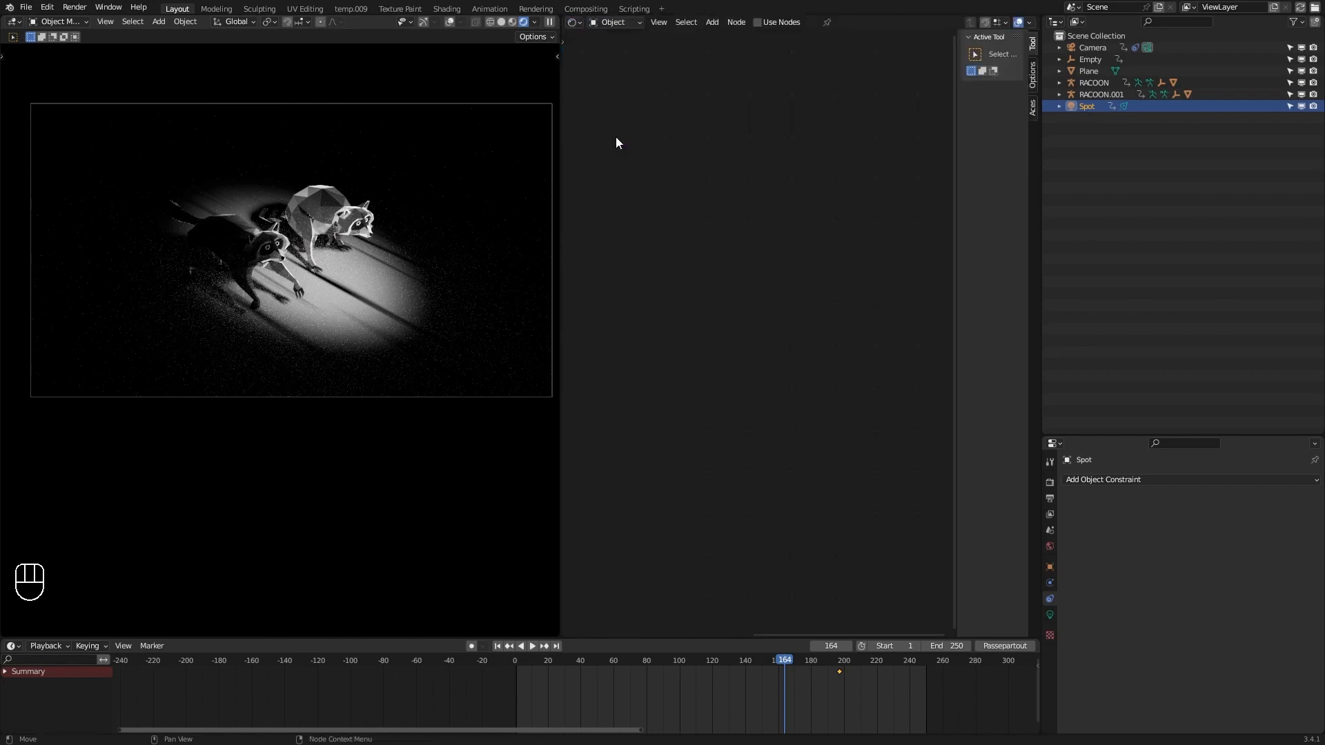
pyautogui.click(759, 22)
pyautogui.hotkey('shift', 'a')
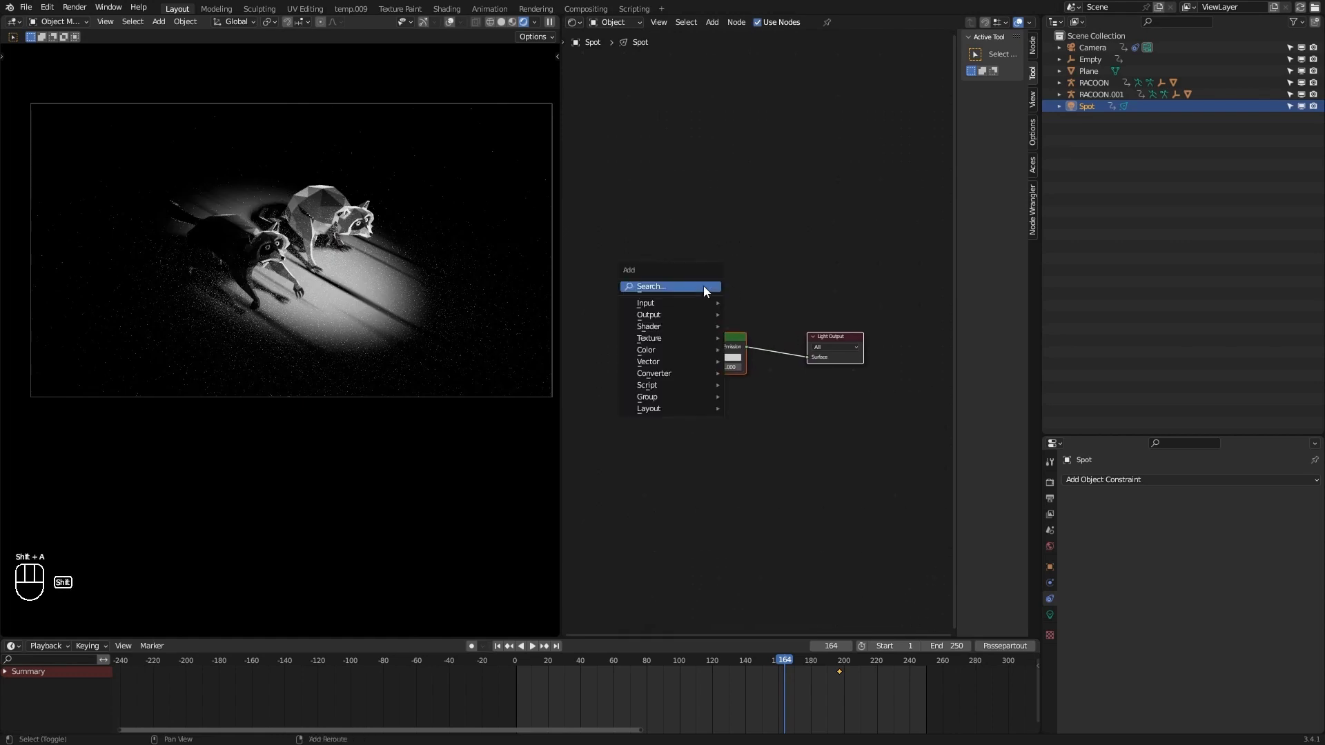
pyautogui.click(704, 287)
pyautogui.write('bla')
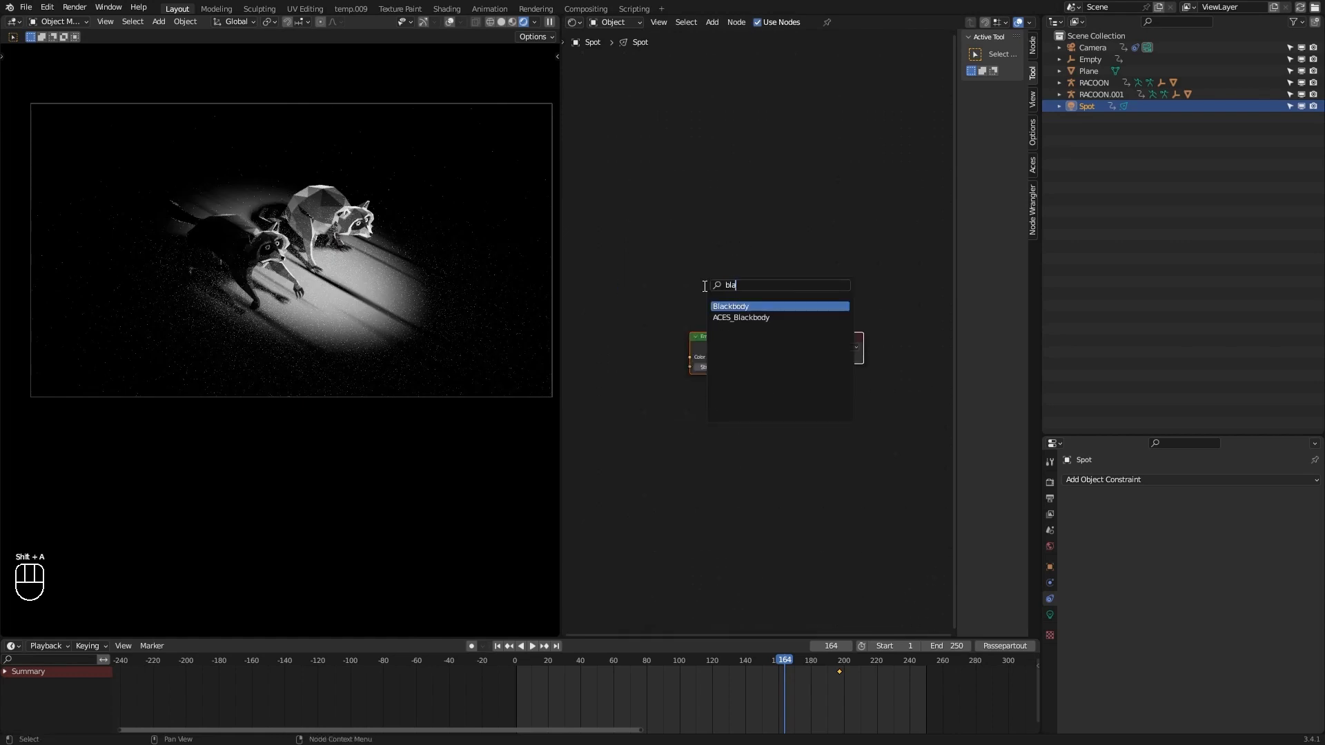
pyautogui.press('Return')
pyautogui.click(582, 285)
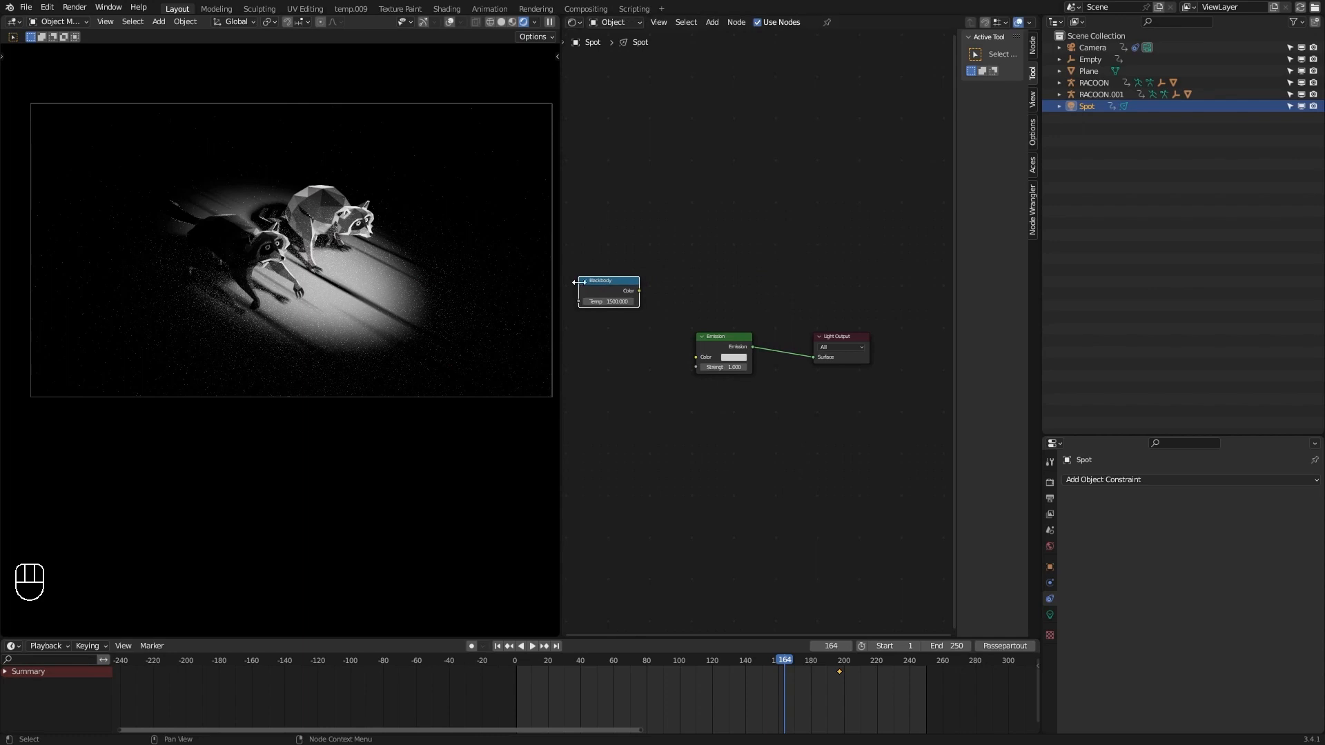
pyautogui.moveTo(653, 326); pyautogui.dragTo(693, 362, button='middle')
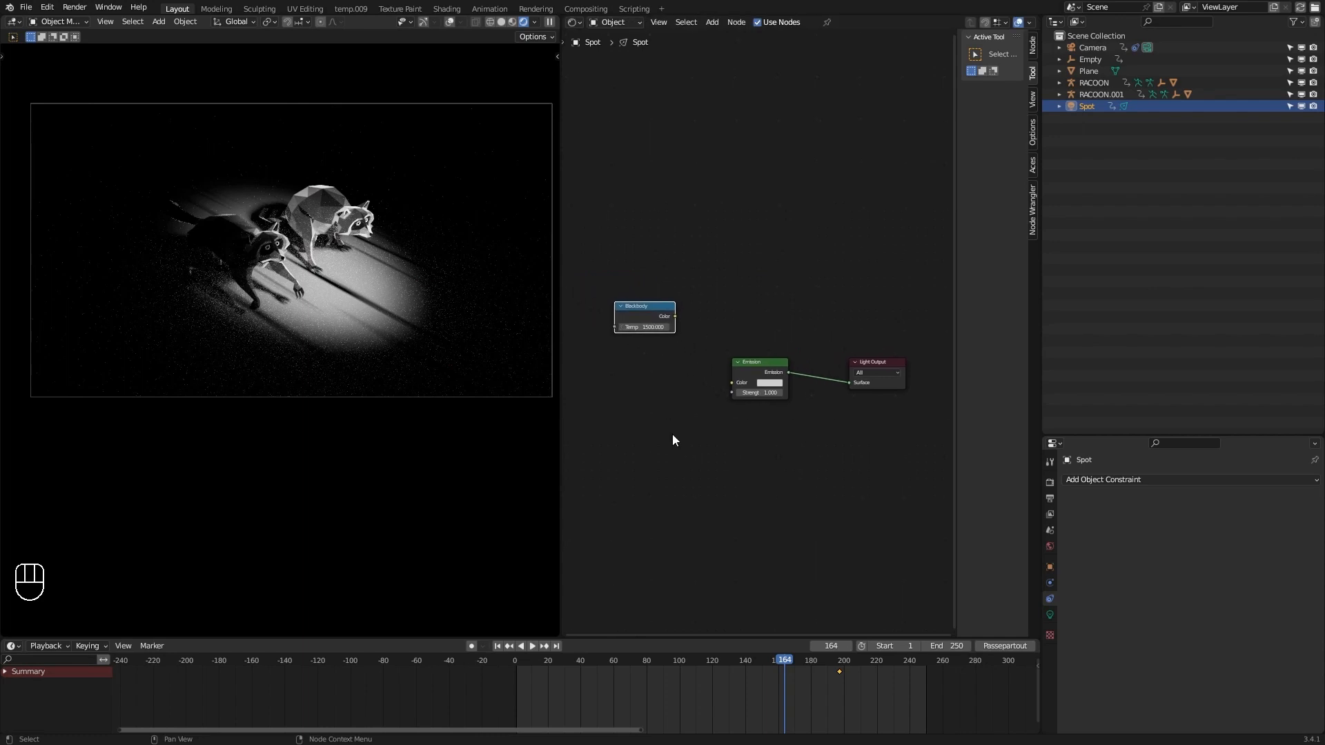
# Add an ACES_Blackbody node below the Blackbody node in the spot light's node tree.
pyautogui.hotkey('shift', 'a')
pyautogui.write('a')
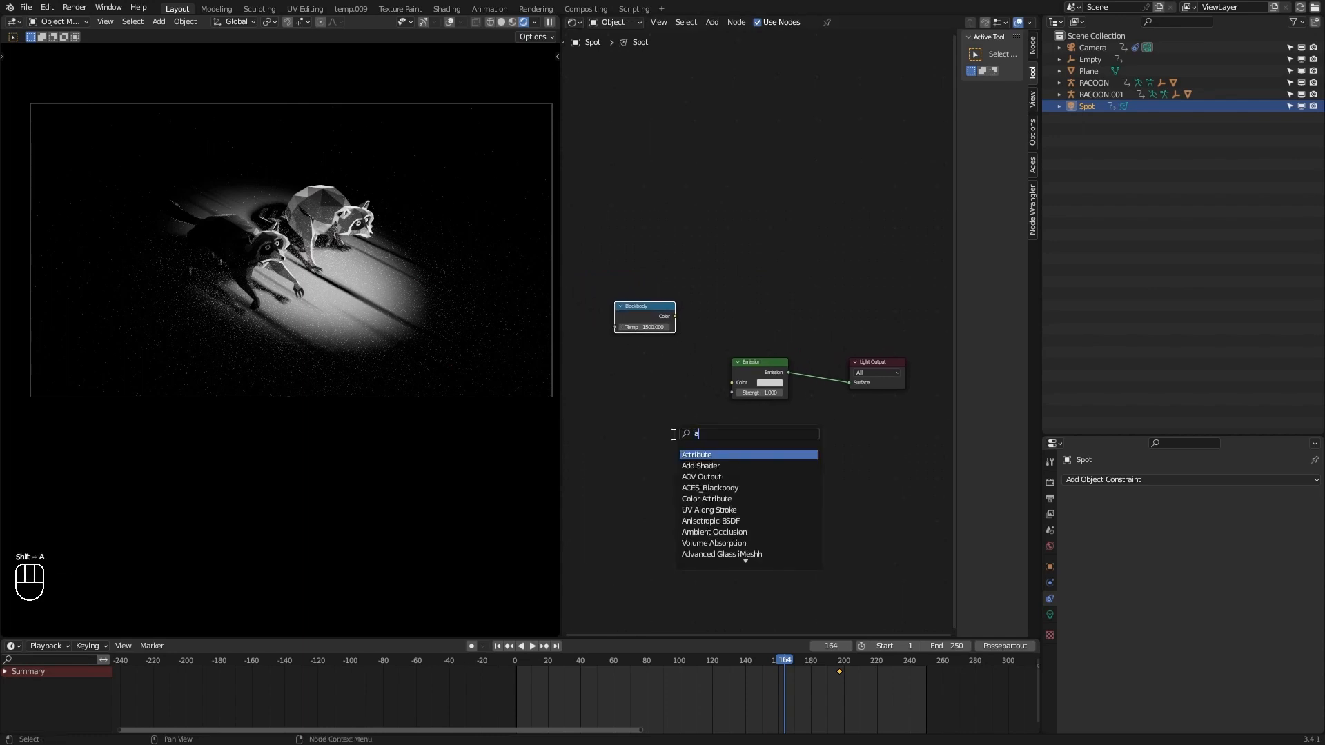
pyautogui.write('ces')
pyautogui.press('Return')
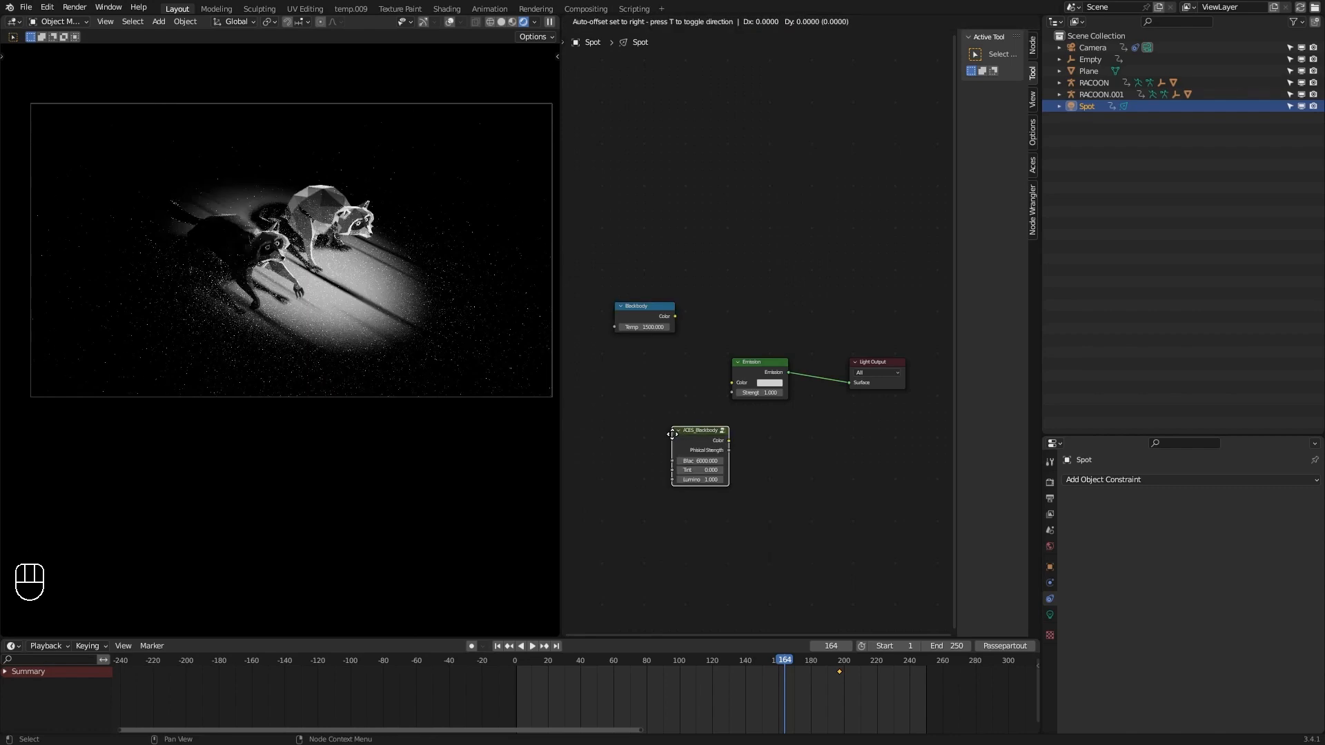
pyautogui.click(624, 385)
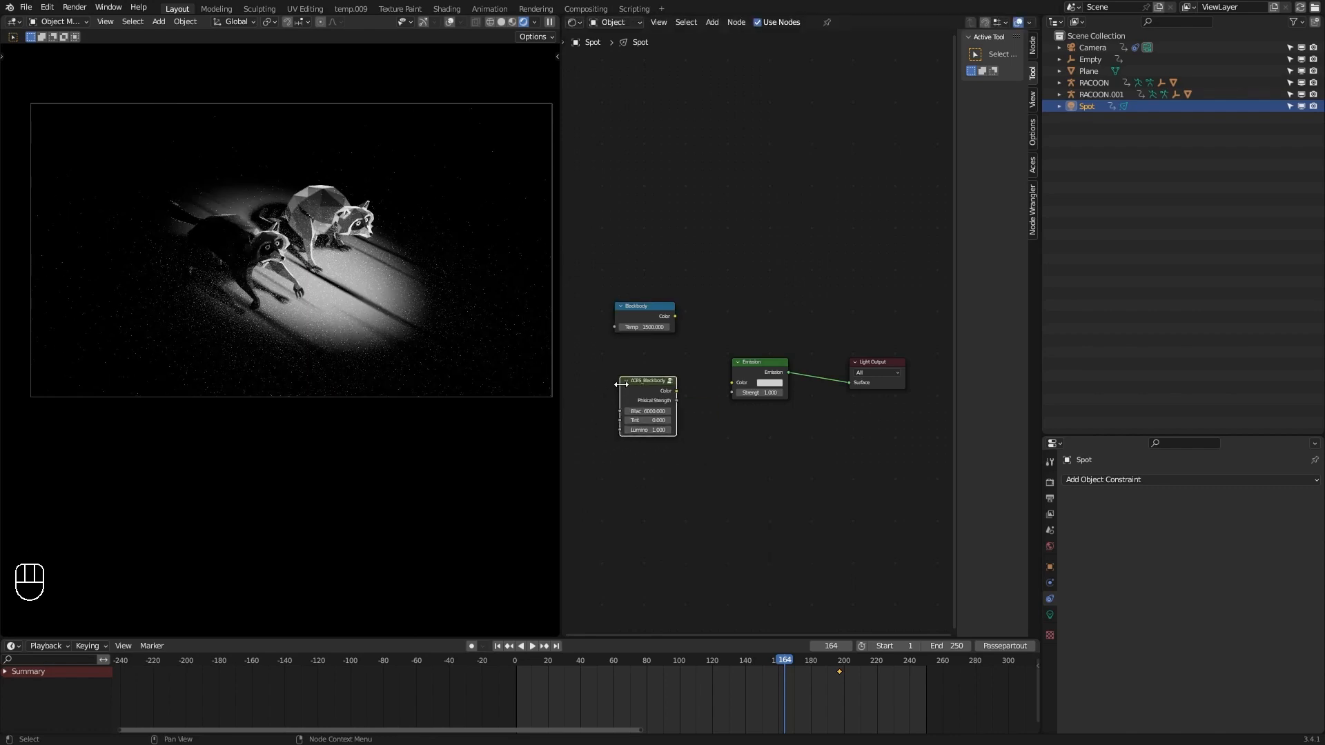
# Check the scene's color management, and connect the ACES_Blackbody color and physical strength outputs to the Emission node's Color and Strength.
pyautogui.click(1050, 482)
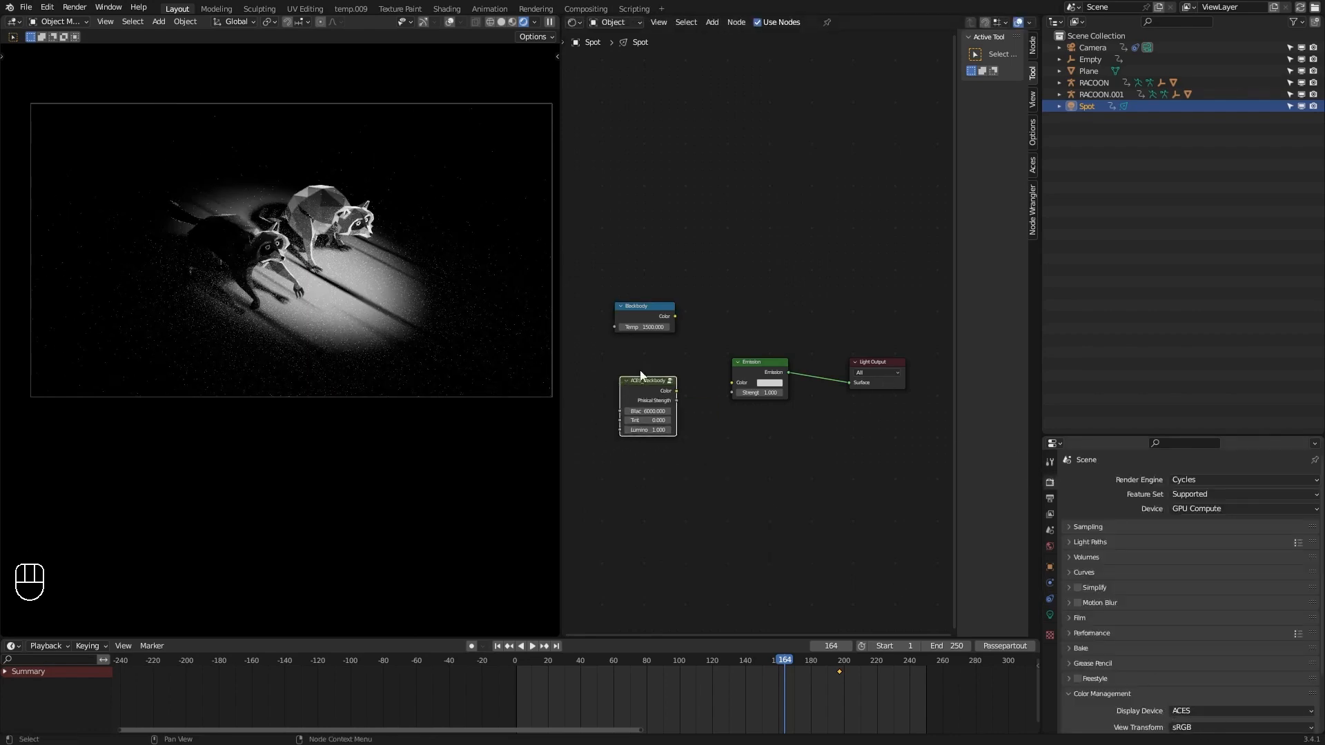
pyautogui.moveTo(679, 346); pyautogui.dragTo(689, 400, button='middle')
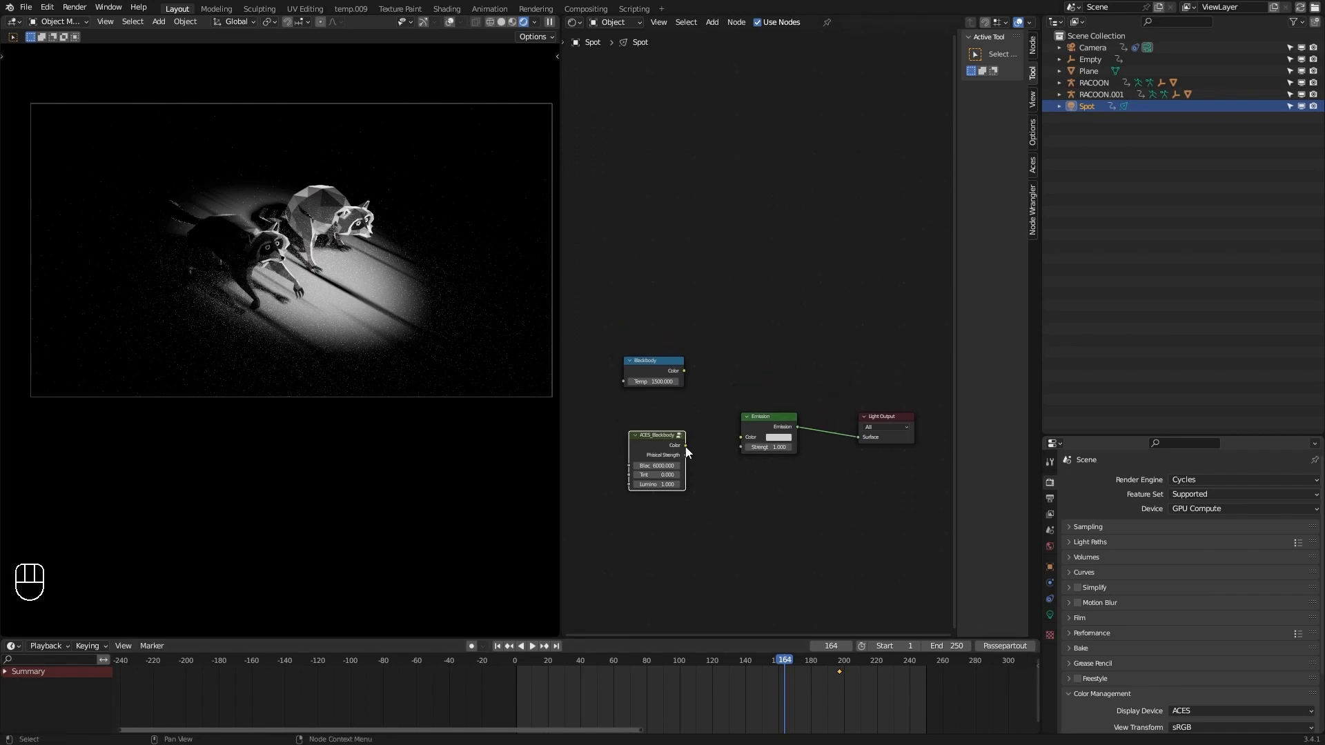
pyautogui.moveTo(663, 447); pyautogui.dragTo(741, 446)
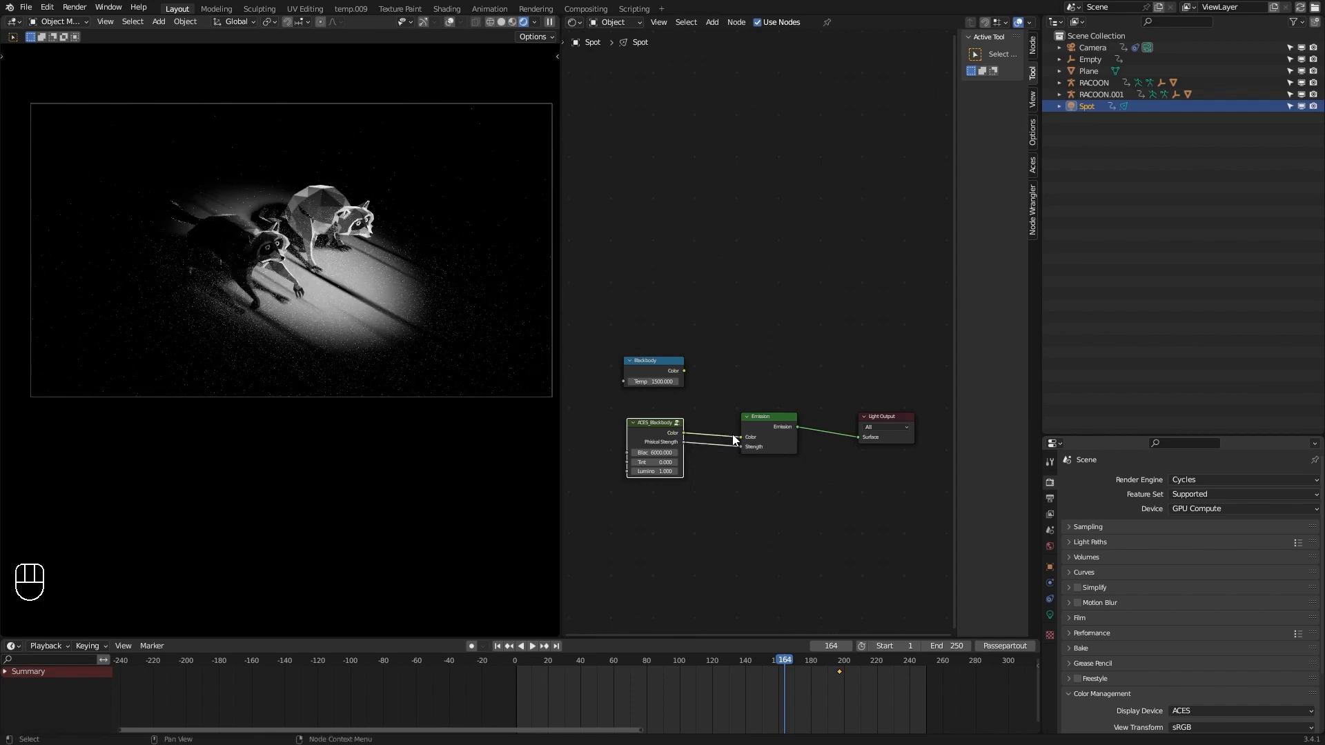
# Set the ACES_Blackbody node's blackbody temperature to 5000 and its luminance to 2.1.
pyautogui.scroll(5, 657, 476)
pyautogui.click(645, 434)
pyautogui.write('5')
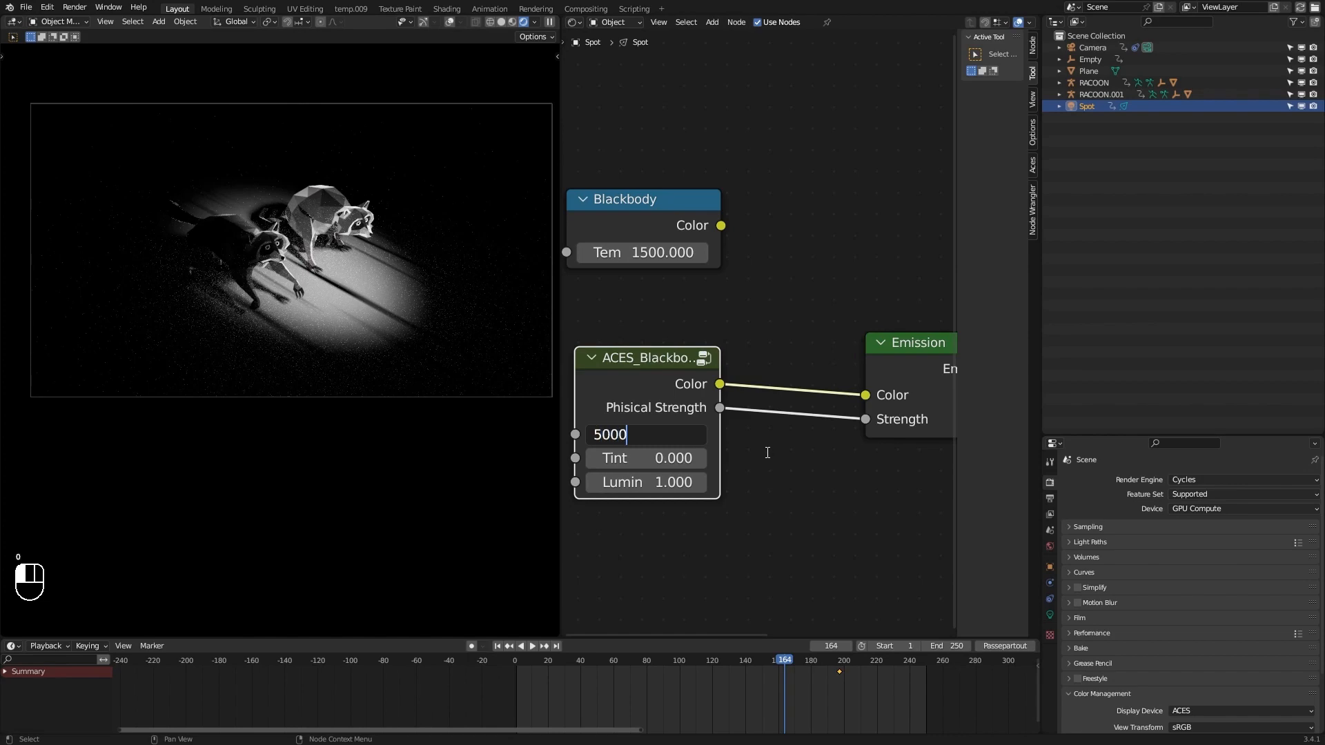
pyautogui.write('000')
pyautogui.press('Return')
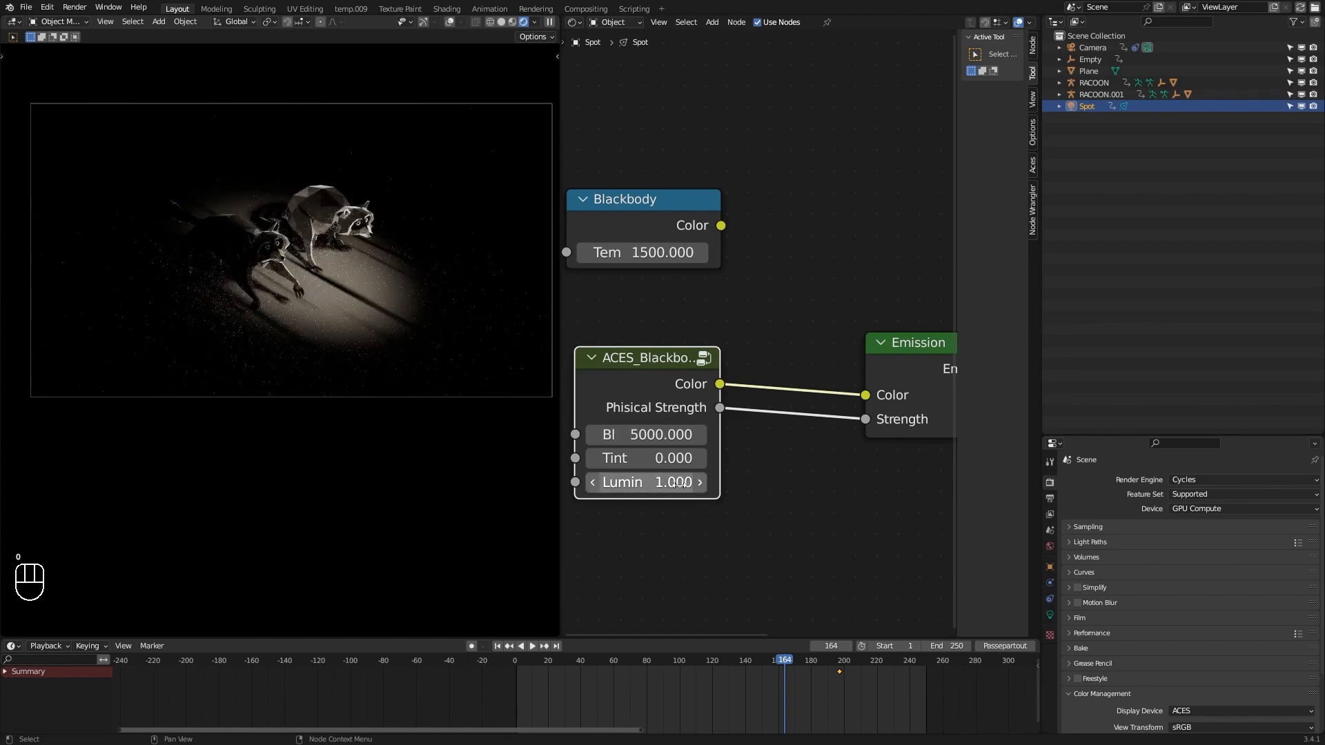
pyautogui.click(676, 485)
pyautogui.moveTo(676, 485); pyautogui.dragTo(710, 485)
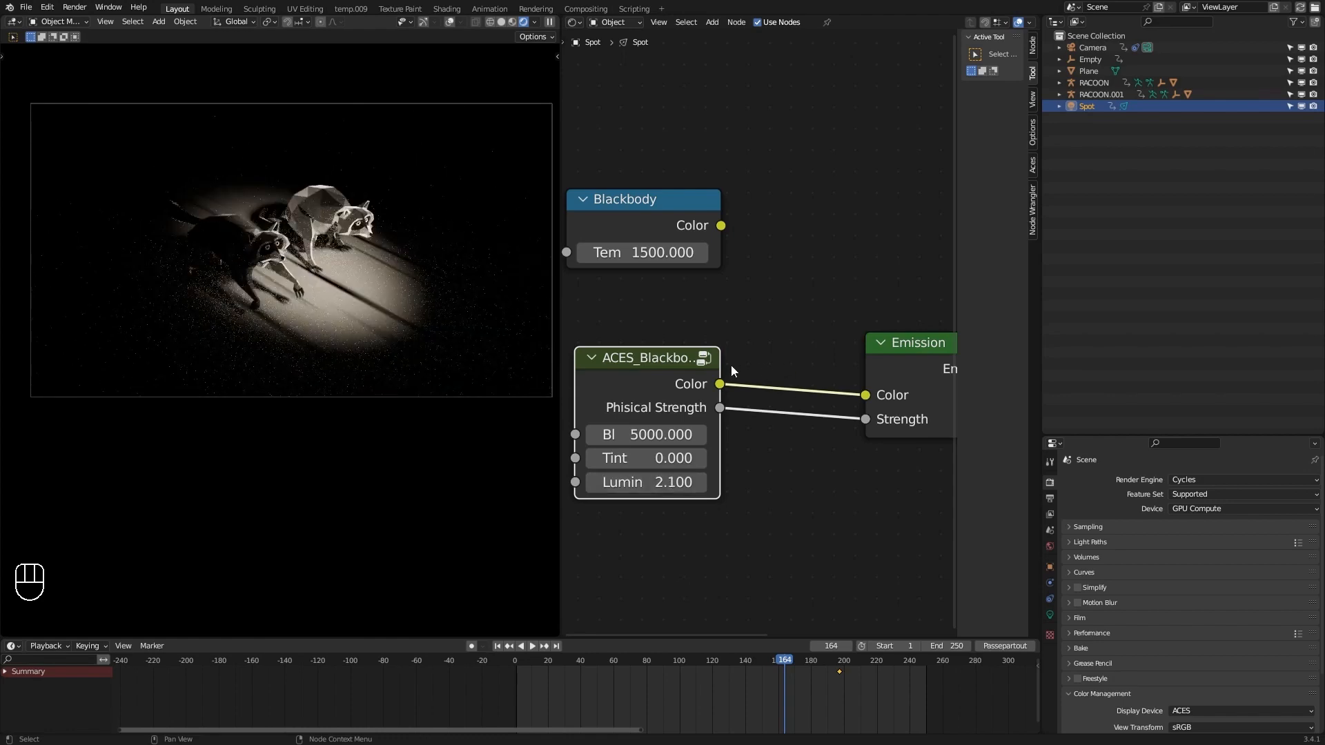
# Change the node editor area back to a 3D Viewport and add an area light to the scene.
pyautogui.moveTo(756, 307); pyautogui.dragTo(799, 319, button='middle')
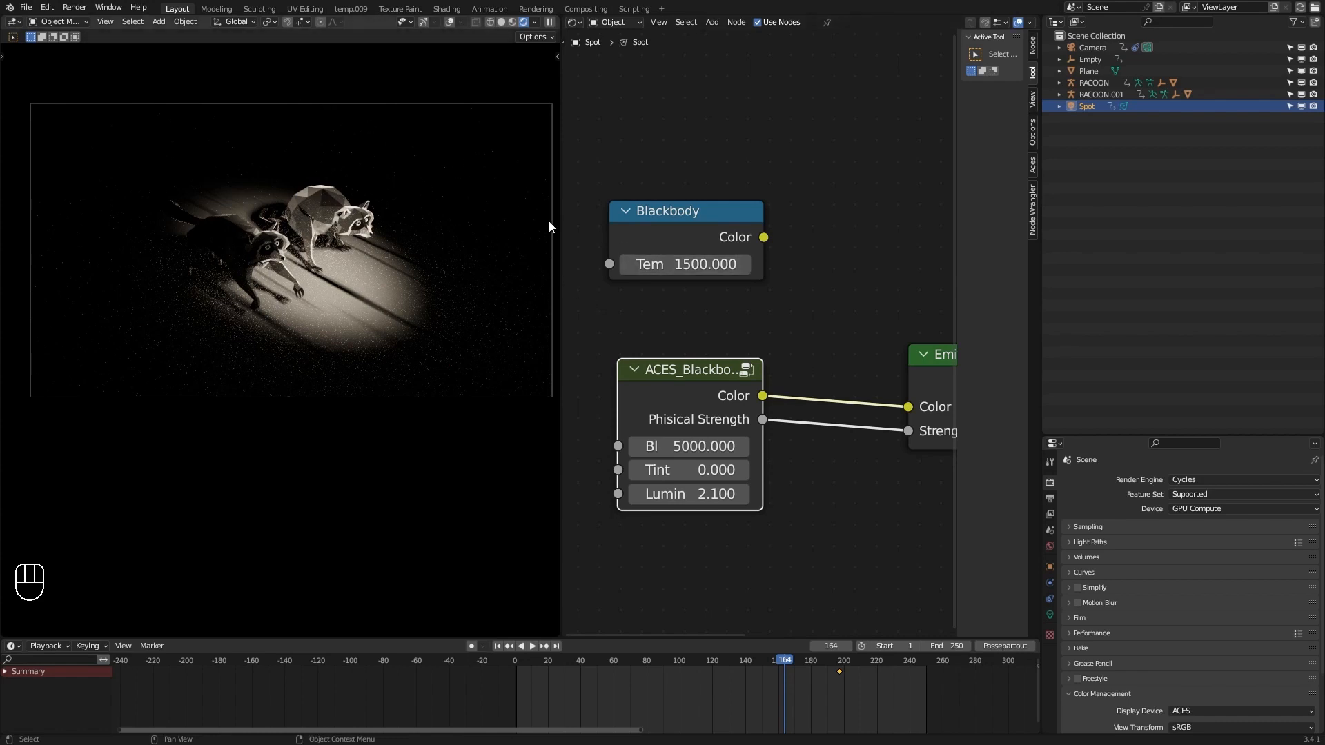
pyautogui.click(573, 26)
pyautogui.click(602, 55)
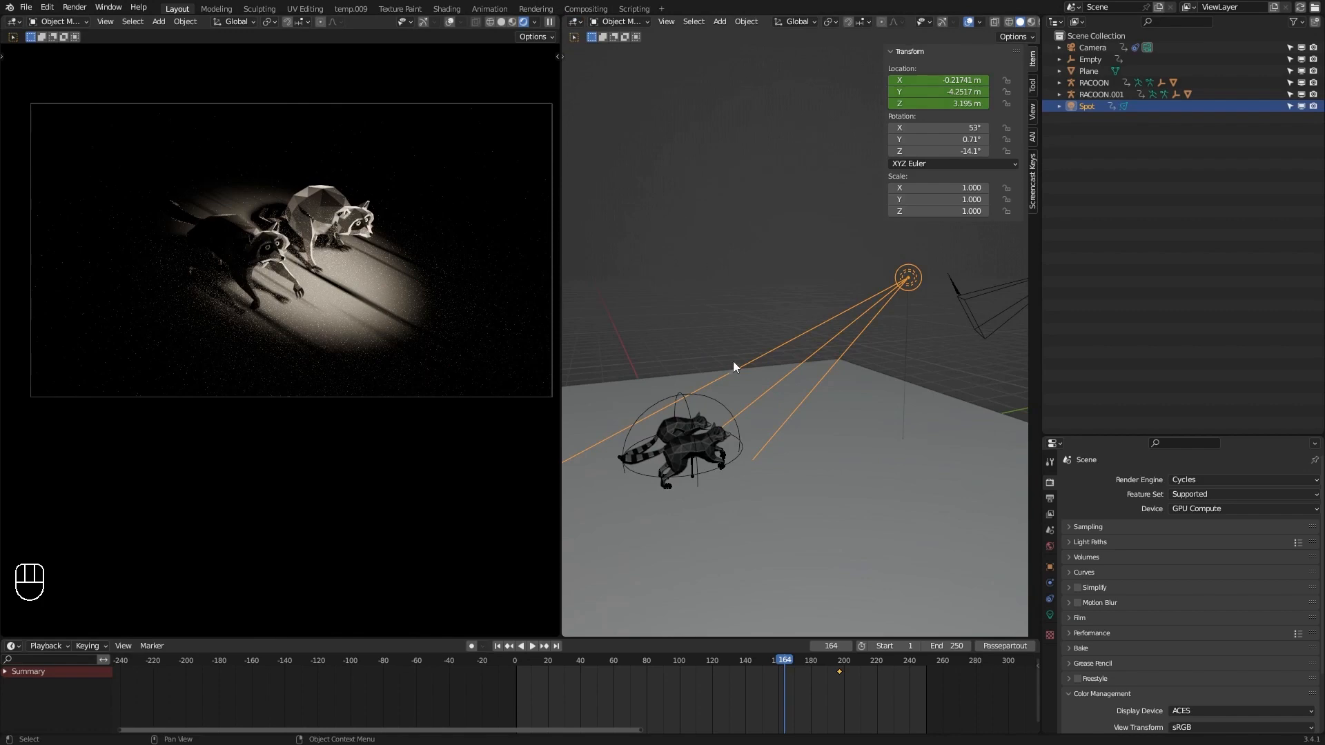
pyautogui.moveTo(737, 365); pyautogui.dragTo(779, 354, button='middle')
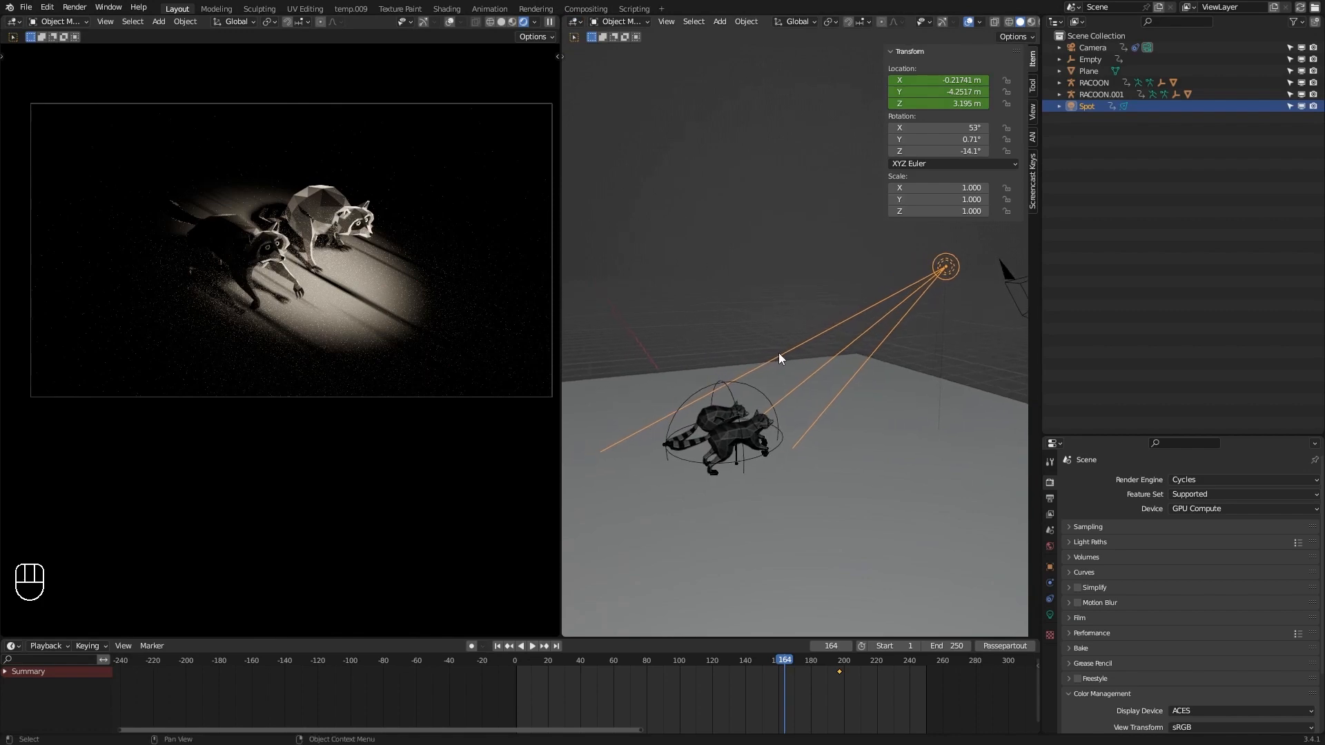
pyautogui.moveTo(813, 424); pyautogui.dragTo(816, 422, button='middle')
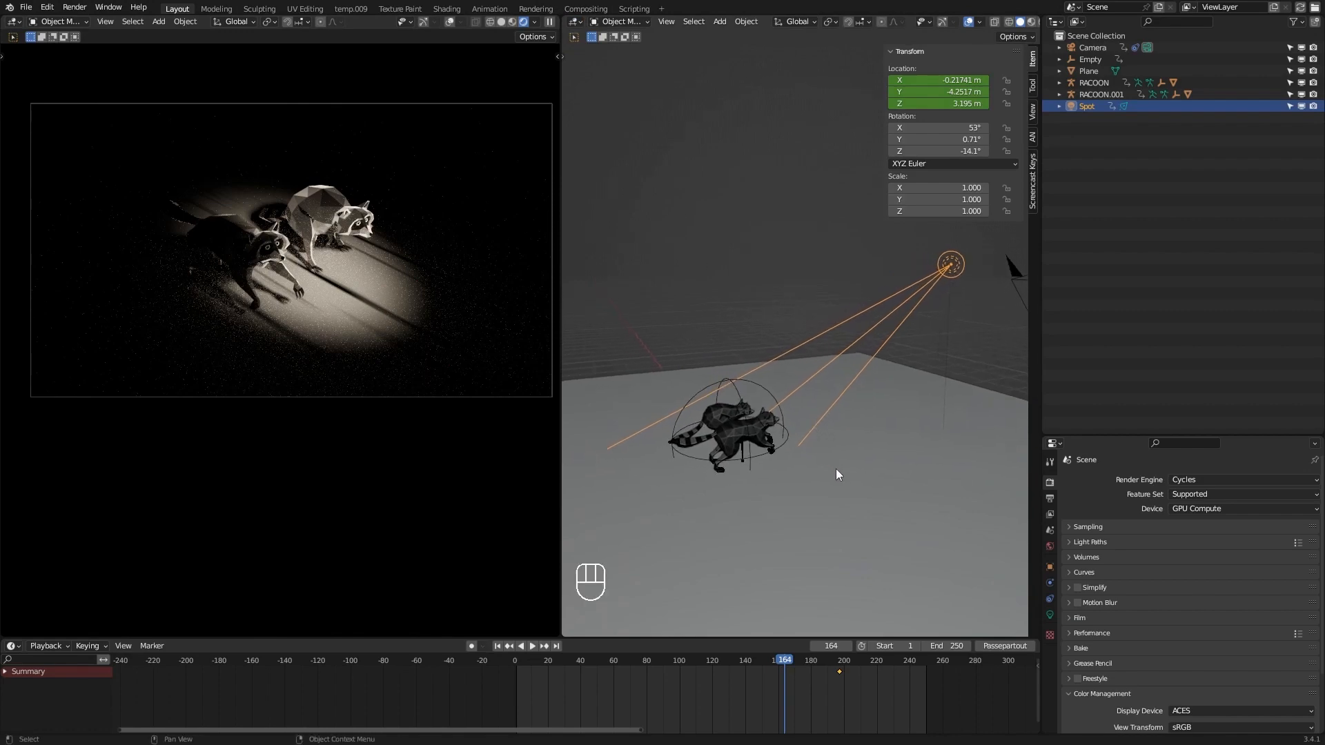
pyautogui.hotkey('shift', 'a')
pyautogui.moveTo(836, 470)
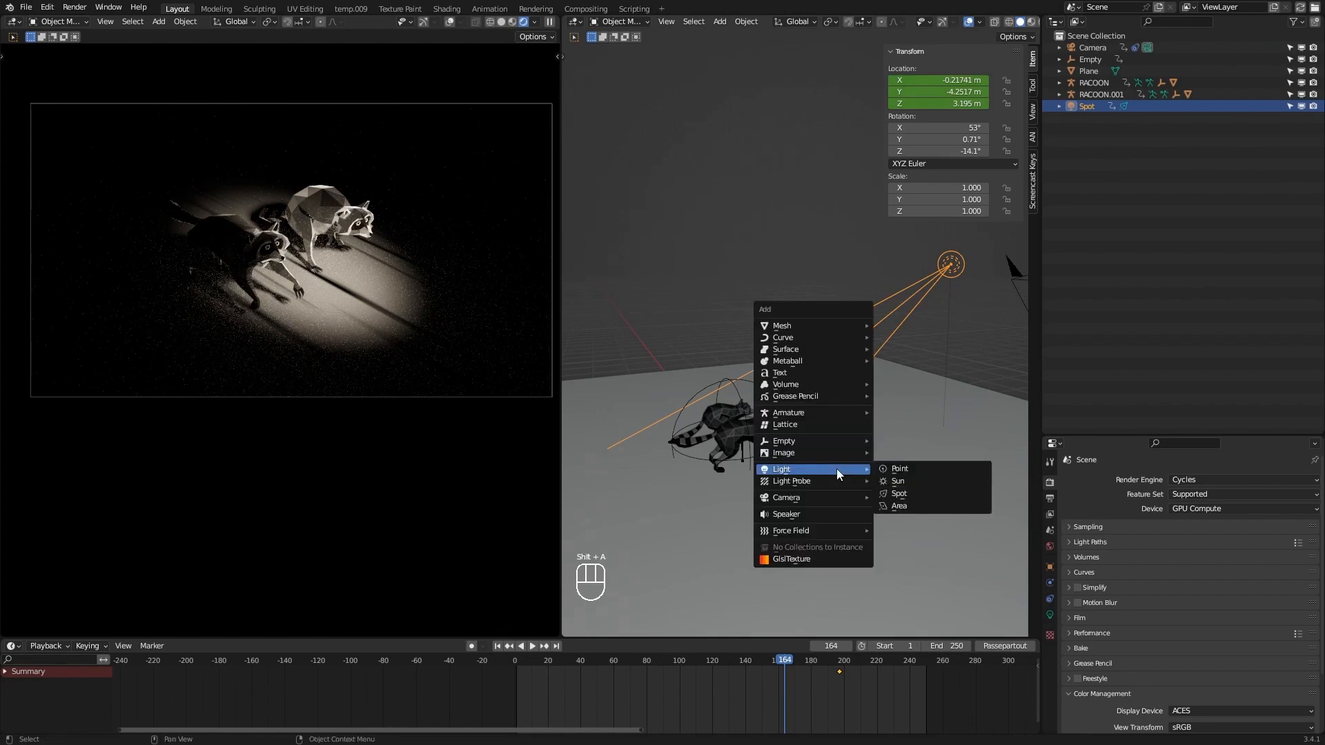
pyautogui.click(902, 505)
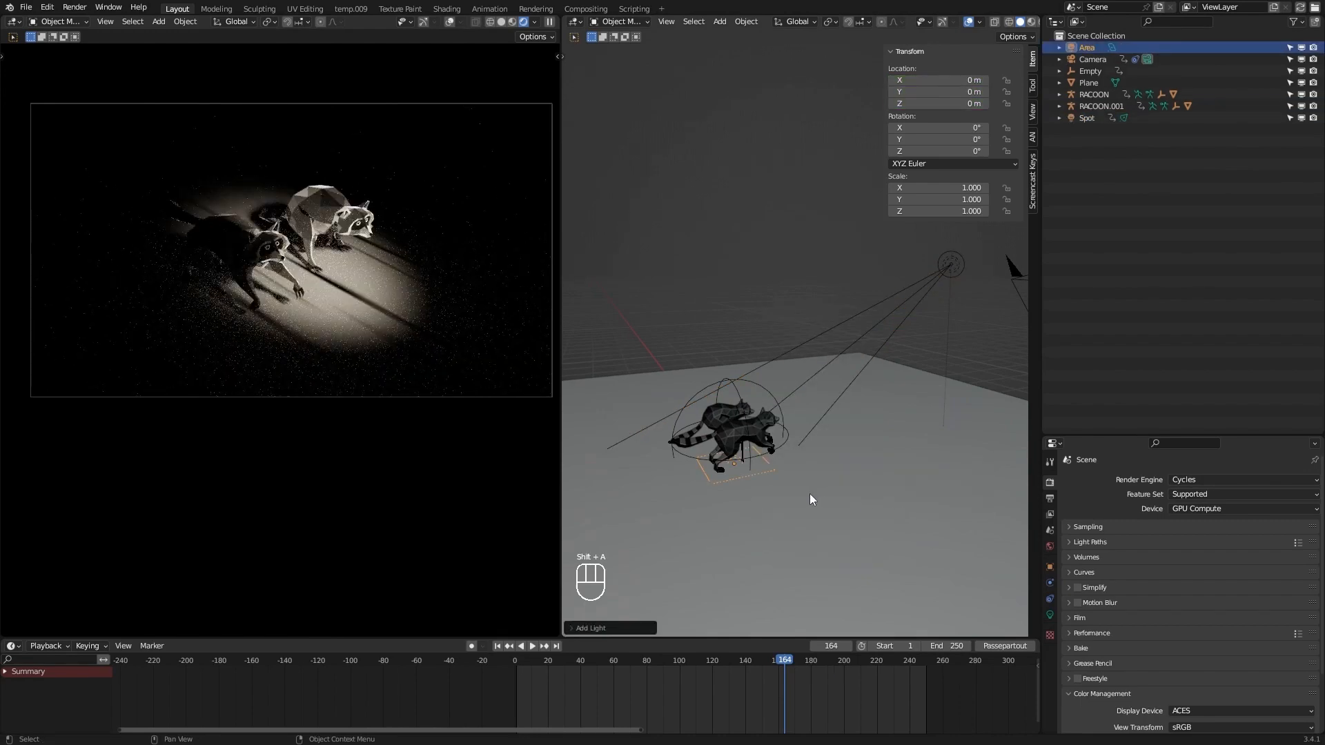
# Raise the area light to about 1.78 m on Z and move it out to about 9.21 m on X.
pyautogui.moveTo(869, 439); pyautogui.dragTo(751, 456, button='middle')
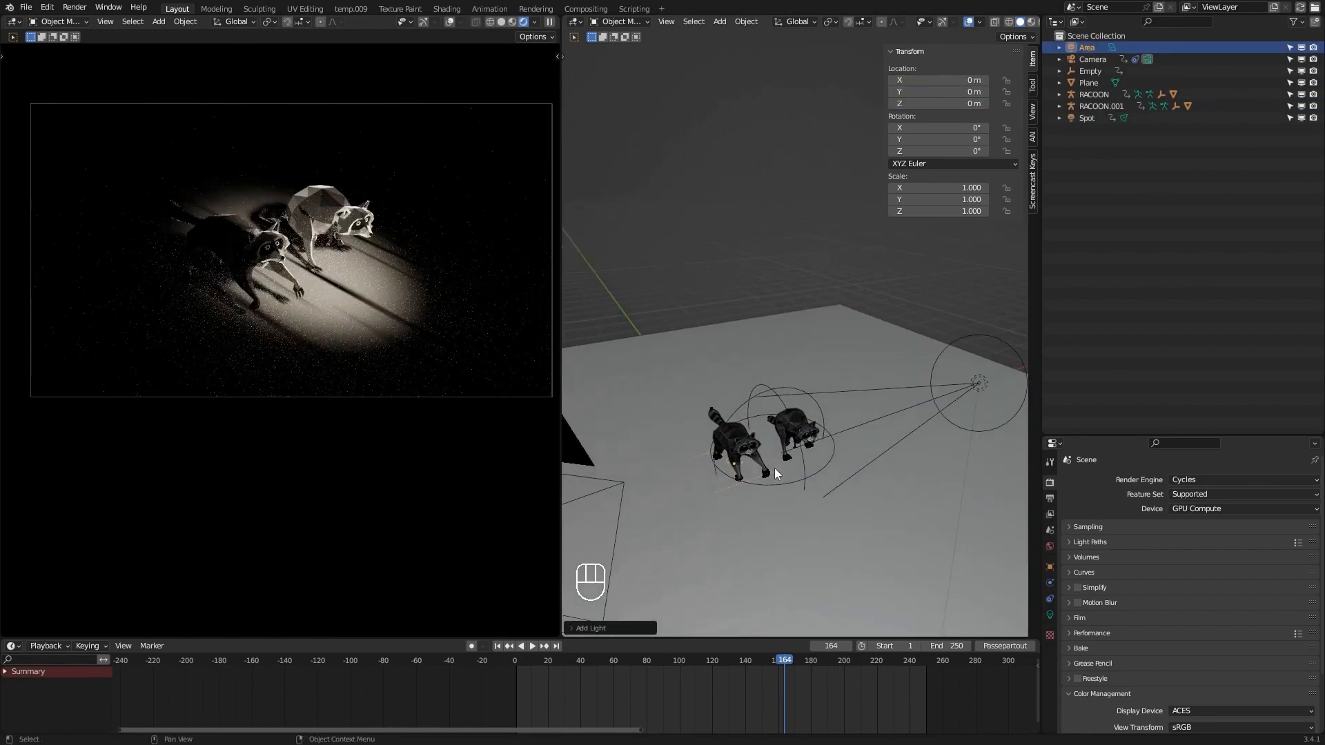
pyautogui.press('g')
pyautogui.press('z')
pyautogui.click(742, 366)
pyautogui.press('g')
pyautogui.press('x')
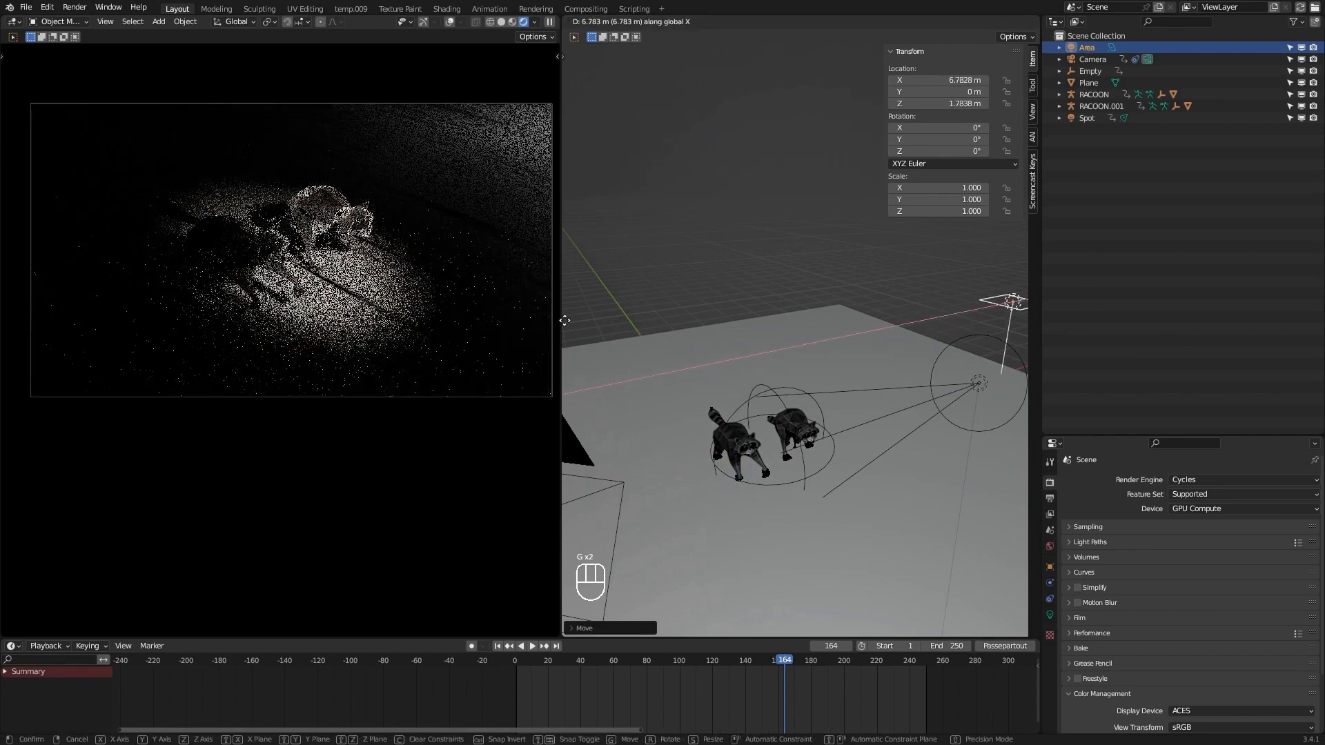
pyautogui.click(601, 306)
pyautogui.scroll(-4, 773, 328)
pyautogui.moveTo(853, 328); pyautogui.dragTo(786, 324, button='middle')
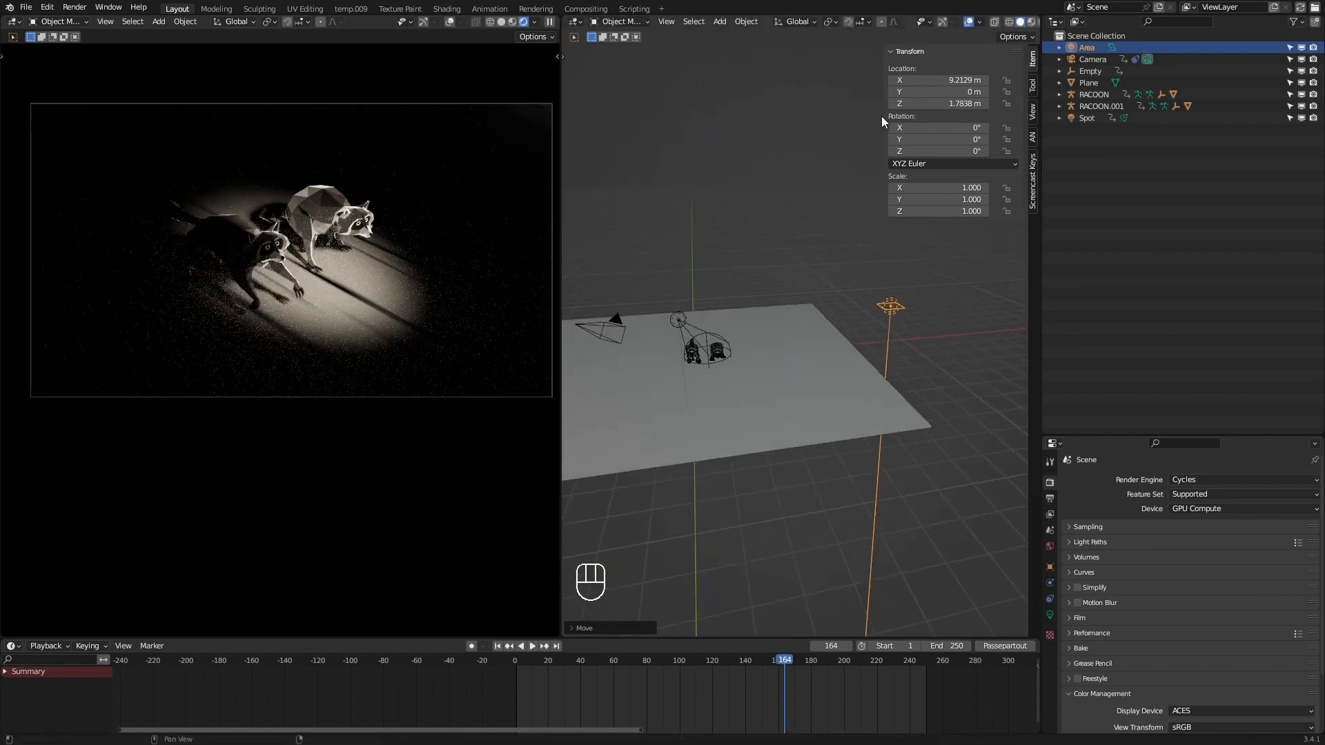
# Hide the scene viewport's sidebar, widen that viewport, and rotate the area light around global Y to aim at the raccoons.
pyautogui.press('n')
pyautogui.moveTo(559, 184); pyautogui.dragTo(462, 187)
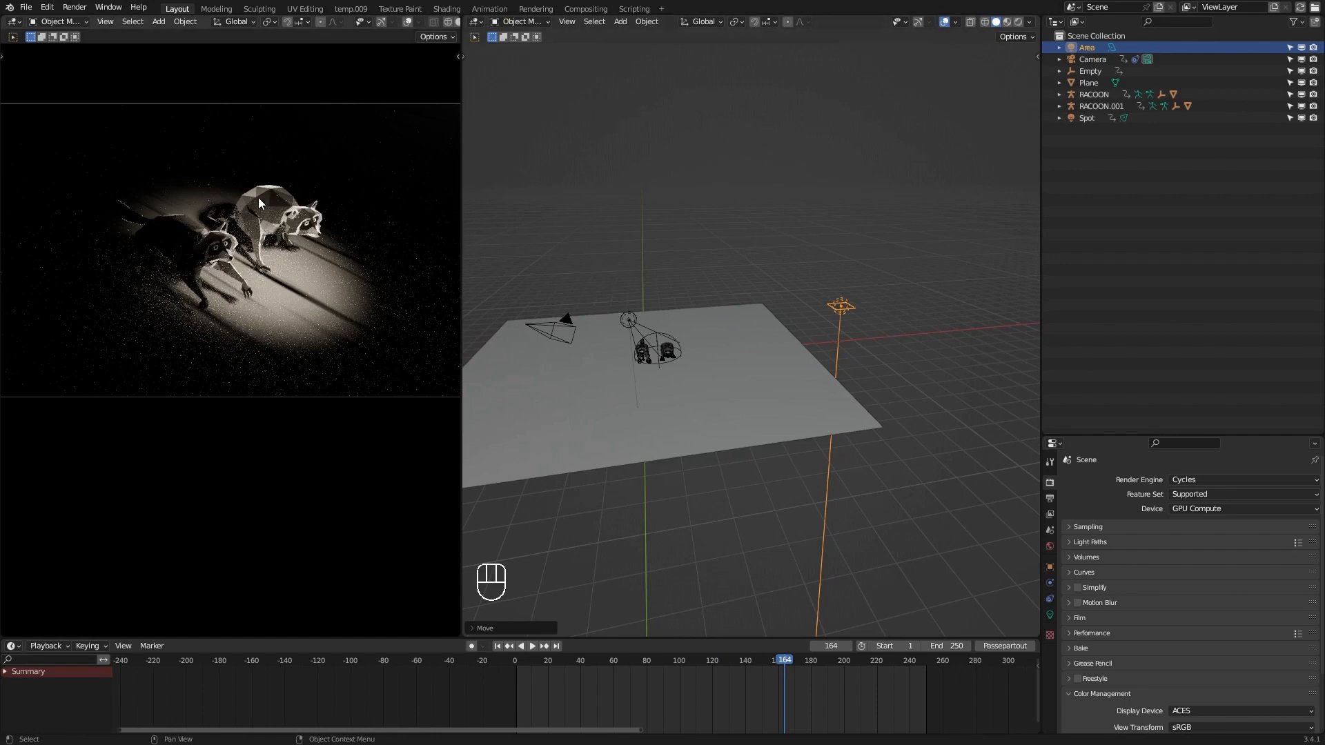
pyautogui.moveTo(702, 259); pyautogui.dragTo(754, 336, button='middle')
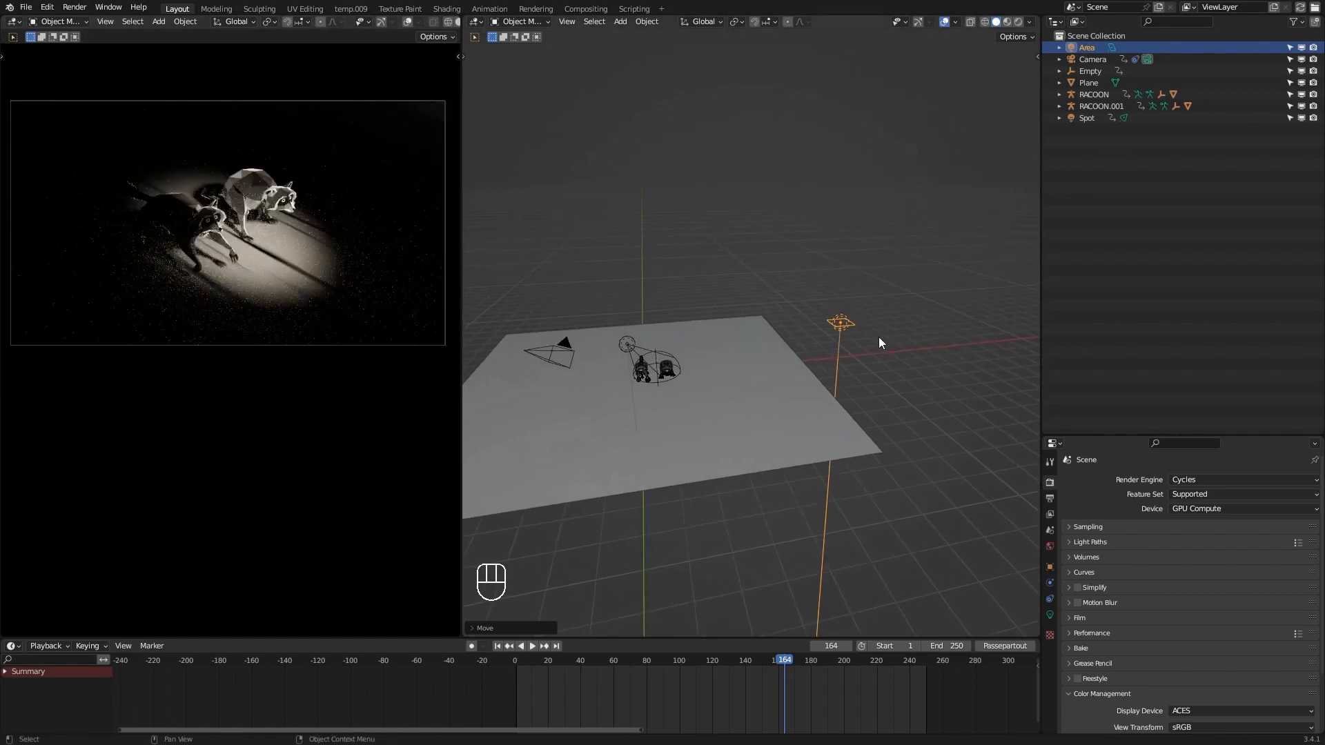
pyautogui.press('r')
pyautogui.press('y')
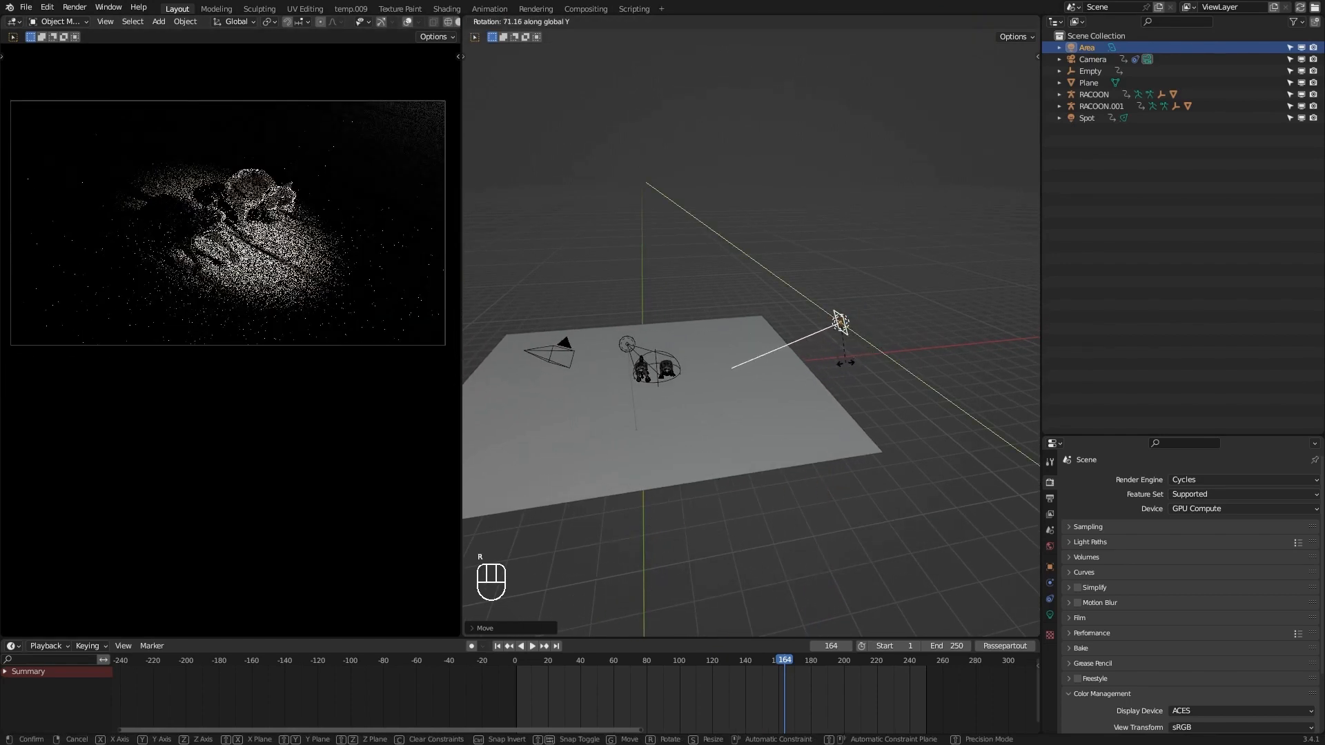
pyautogui.click(840, 363)
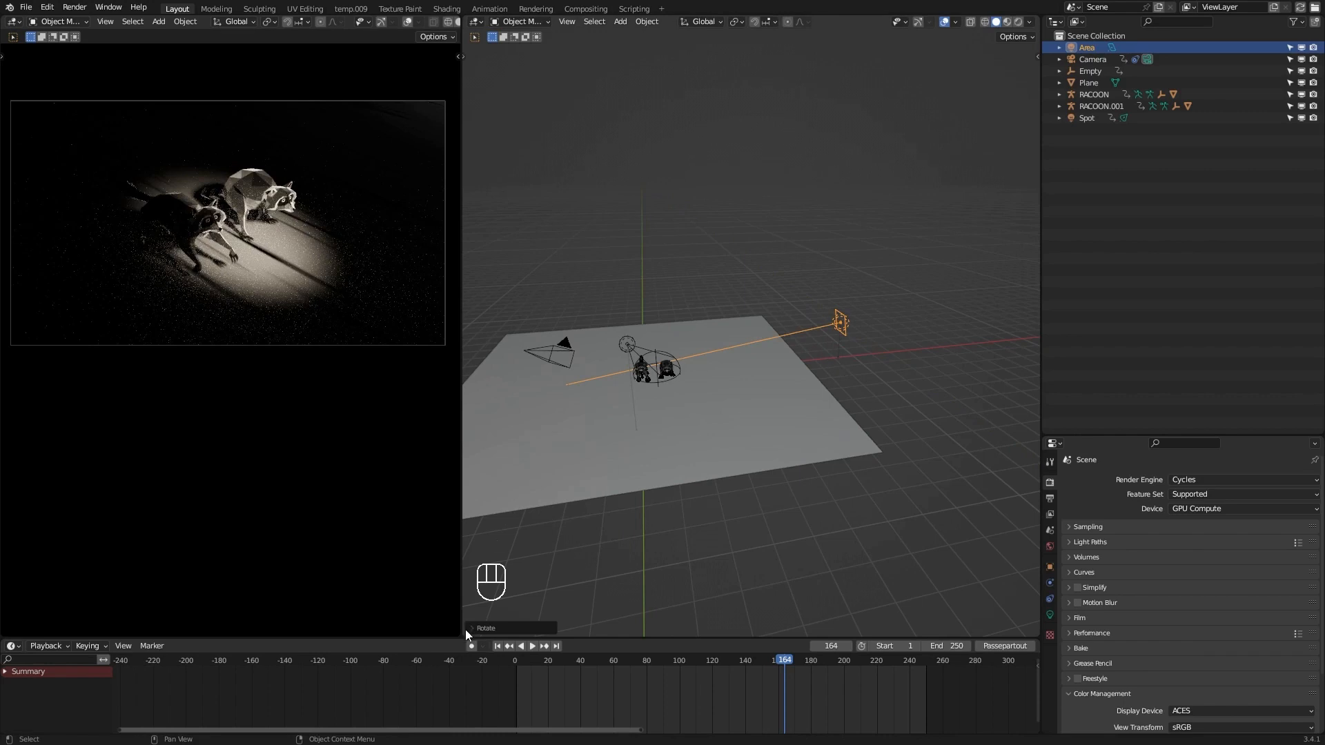
# Split the scene viewport horizontally, turn the lower half into a Shader Editor and enable nodes for the area light.
pyautogui.moveTo(462, 633); pyautogui.dragTo(476, 364)
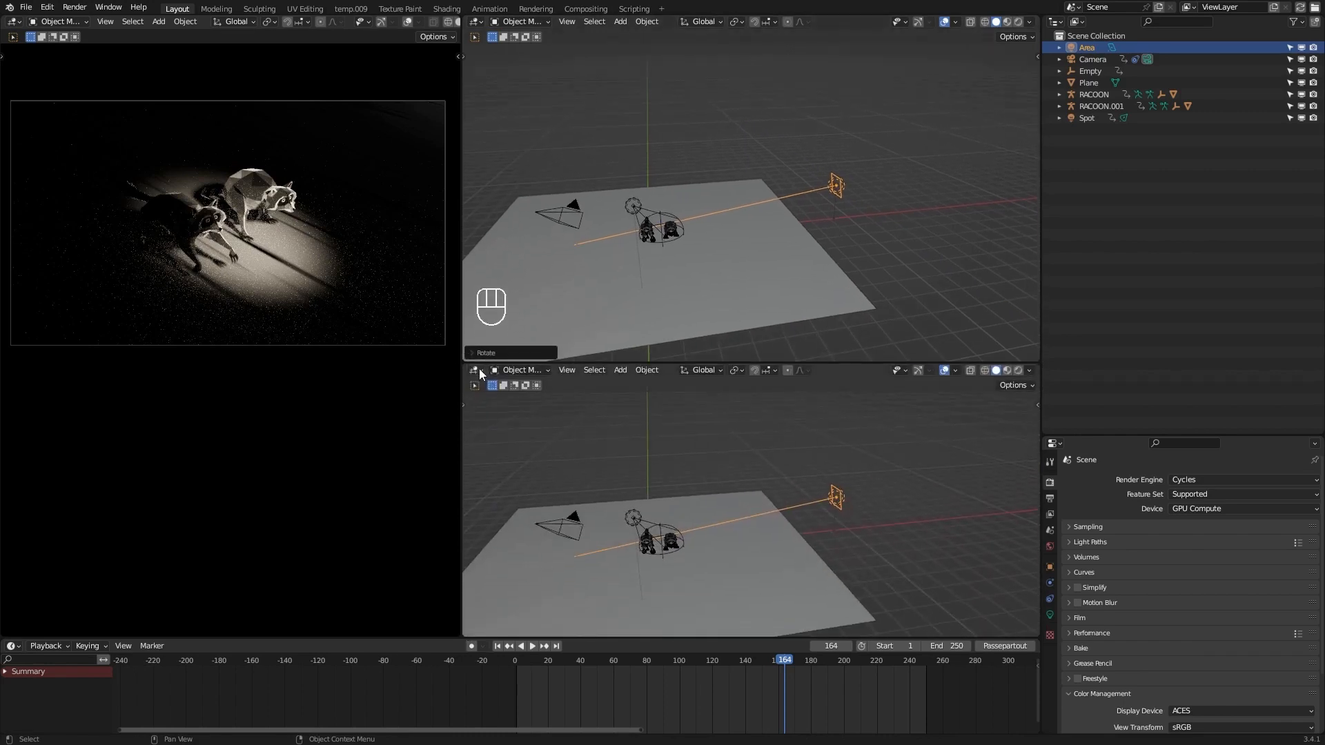
pyautogui.click(479, 371)
pyautogui.press('s')
pyautogui.click(656, 371)
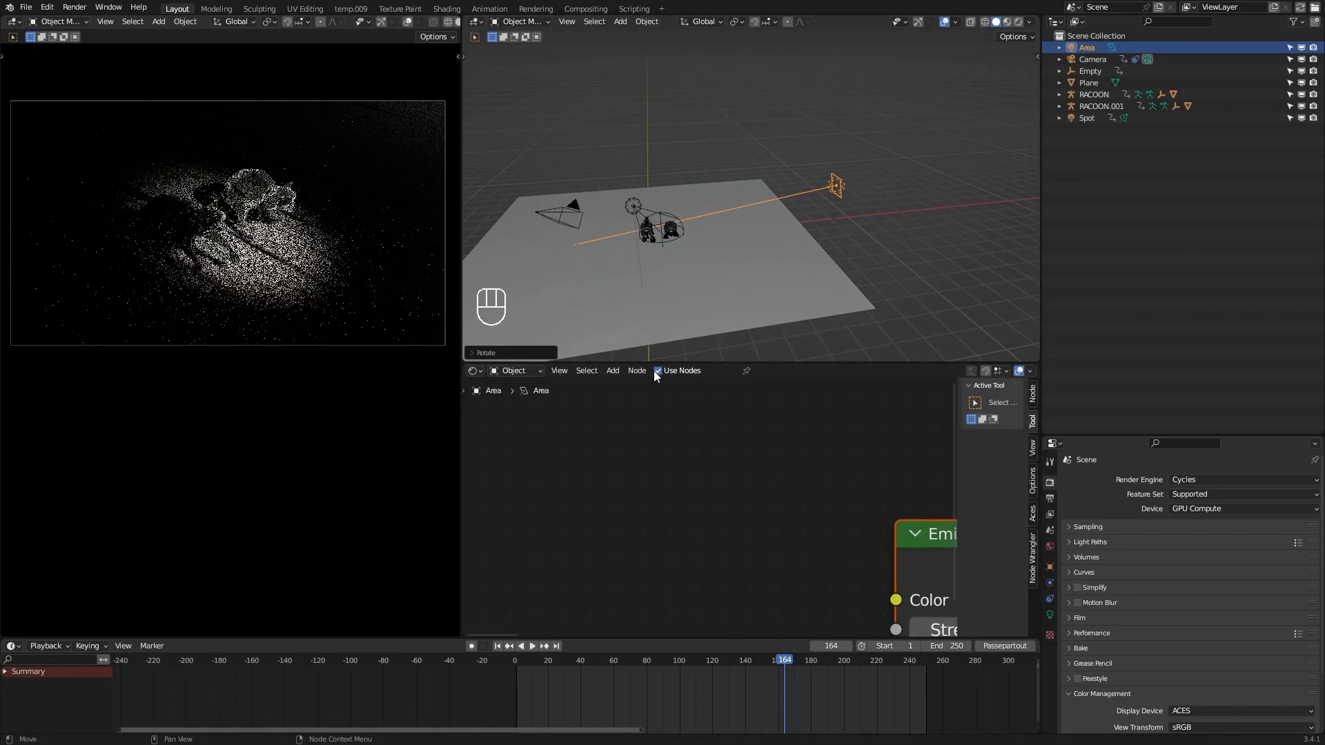
# Add an ACES_Blackbody node for the area light and connect its color and physical strength outputs to the Emission node's Color and Strength.
pyautogui.hotkey('shift', 'a')
pyautogui.write('a')
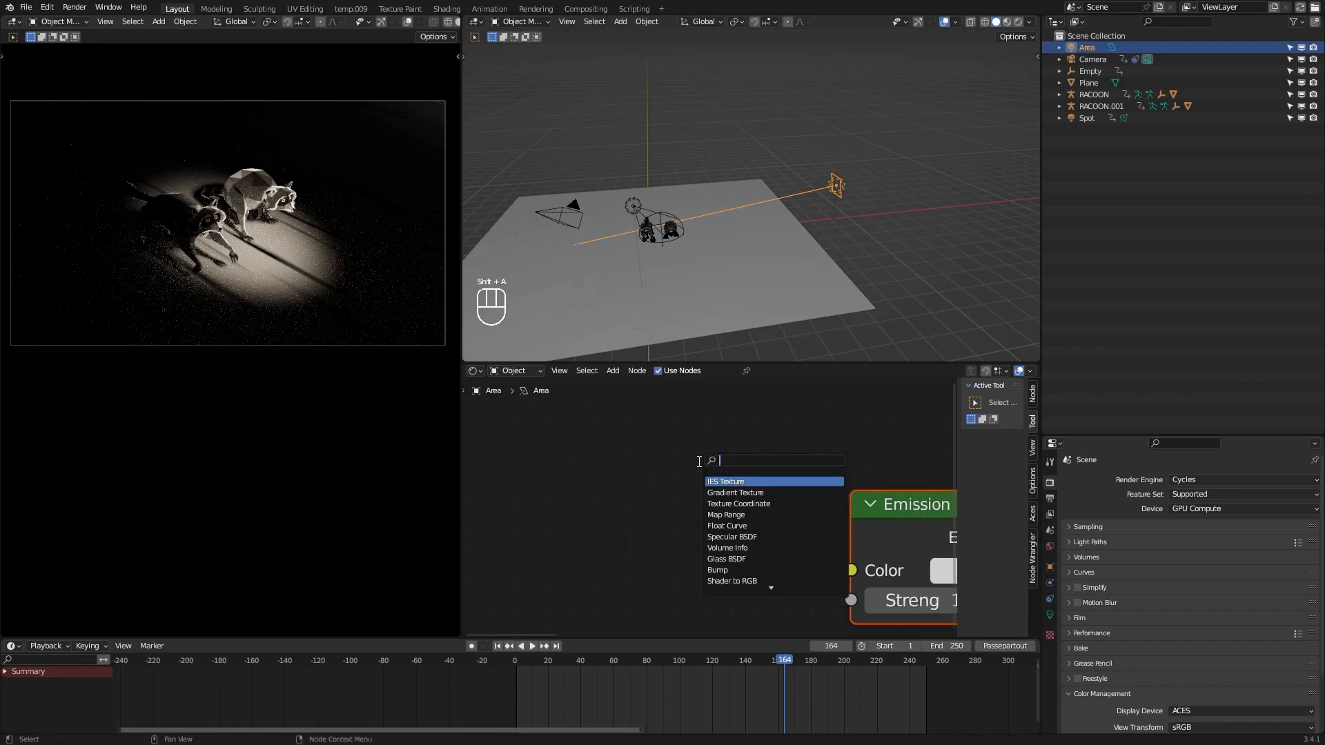
pyautogui.write('ces')
pyautogui.press('Return')
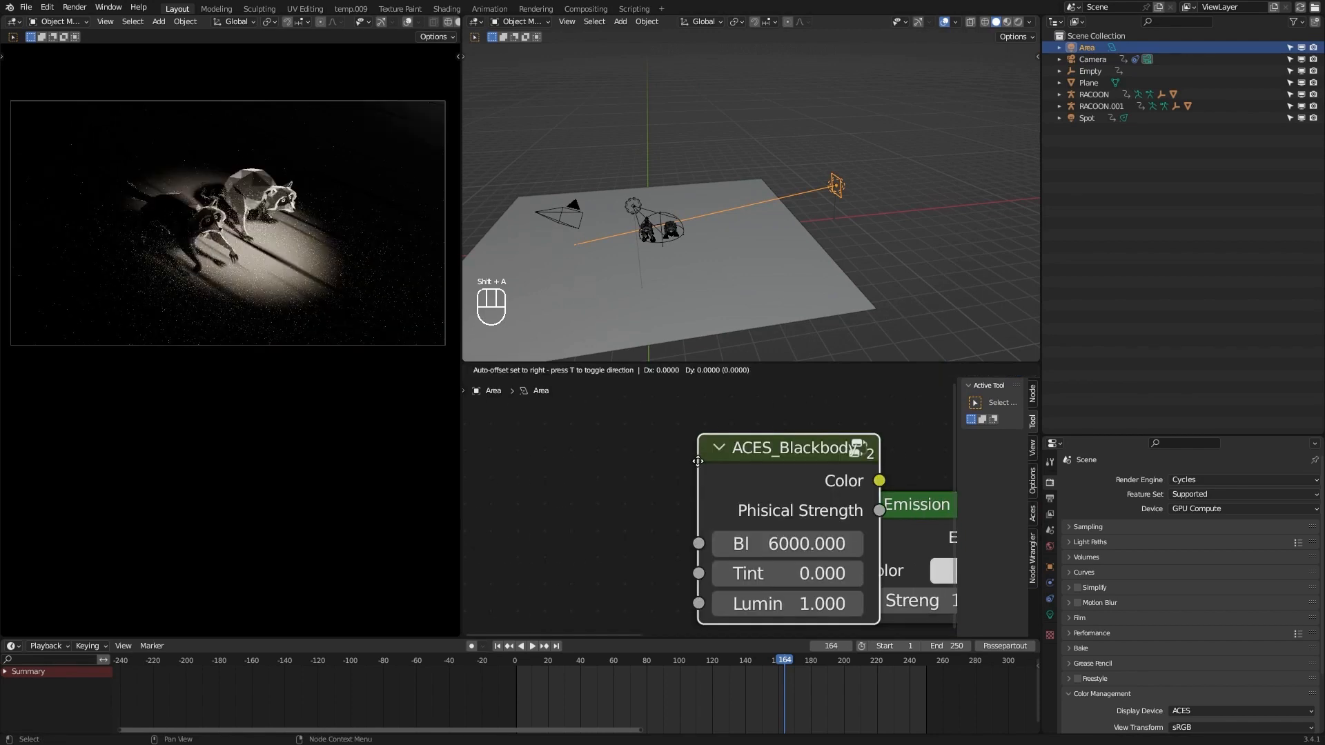
pyautogui.moveTo(730, 490); pyautogui.dragTo(852, 571)
pyautogui.moveTo(730, 520); pyautogui.dragTo(851, 600)
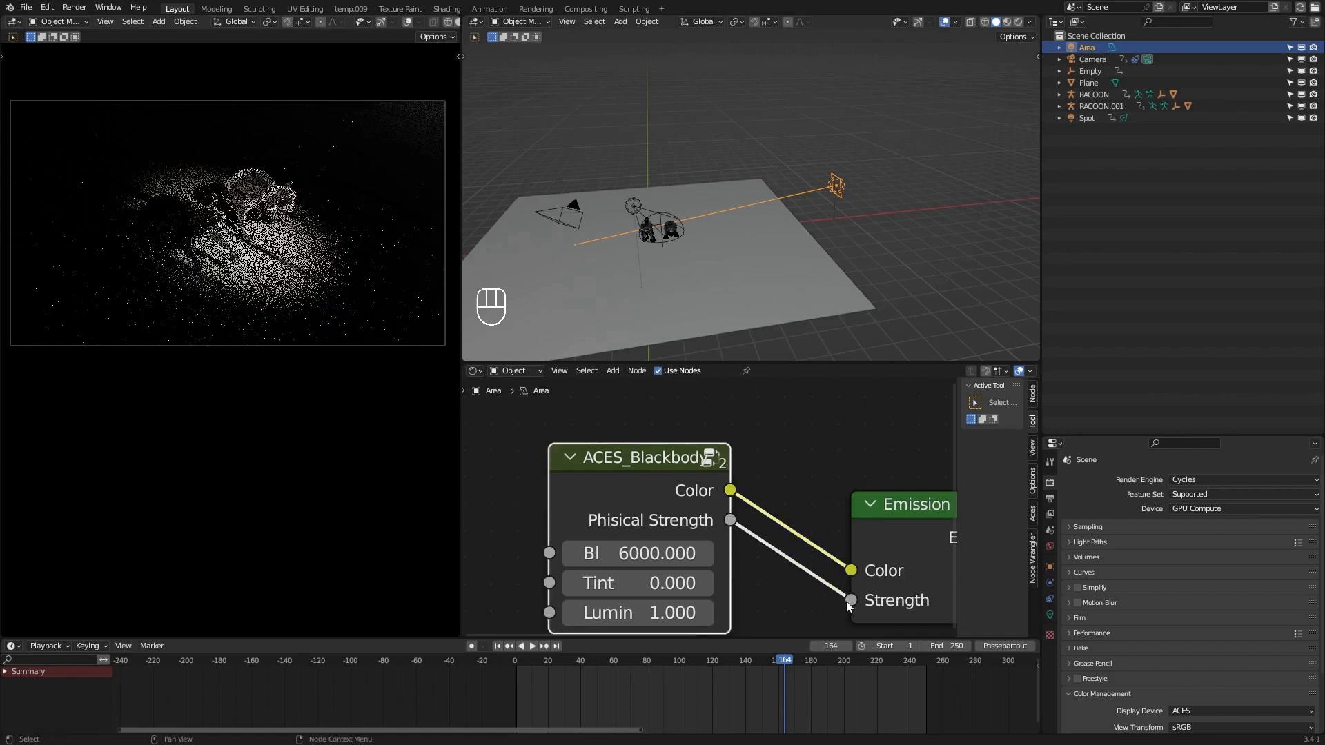
# Set the area light's ACES_Blackbody temperature to 5000 and its luminance to 15.
pyautogui.doubleClick(640, 552)
pyautogui.write('50')
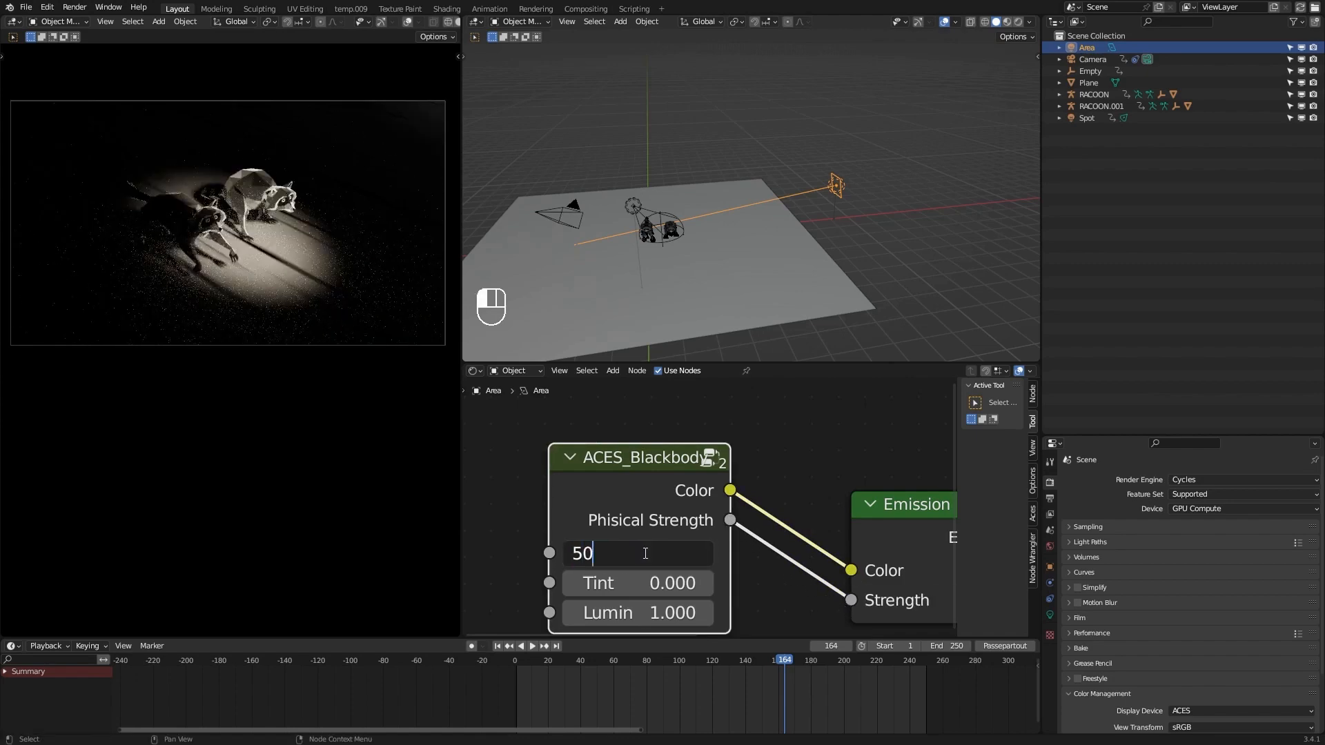
pyautogui.press('Return')
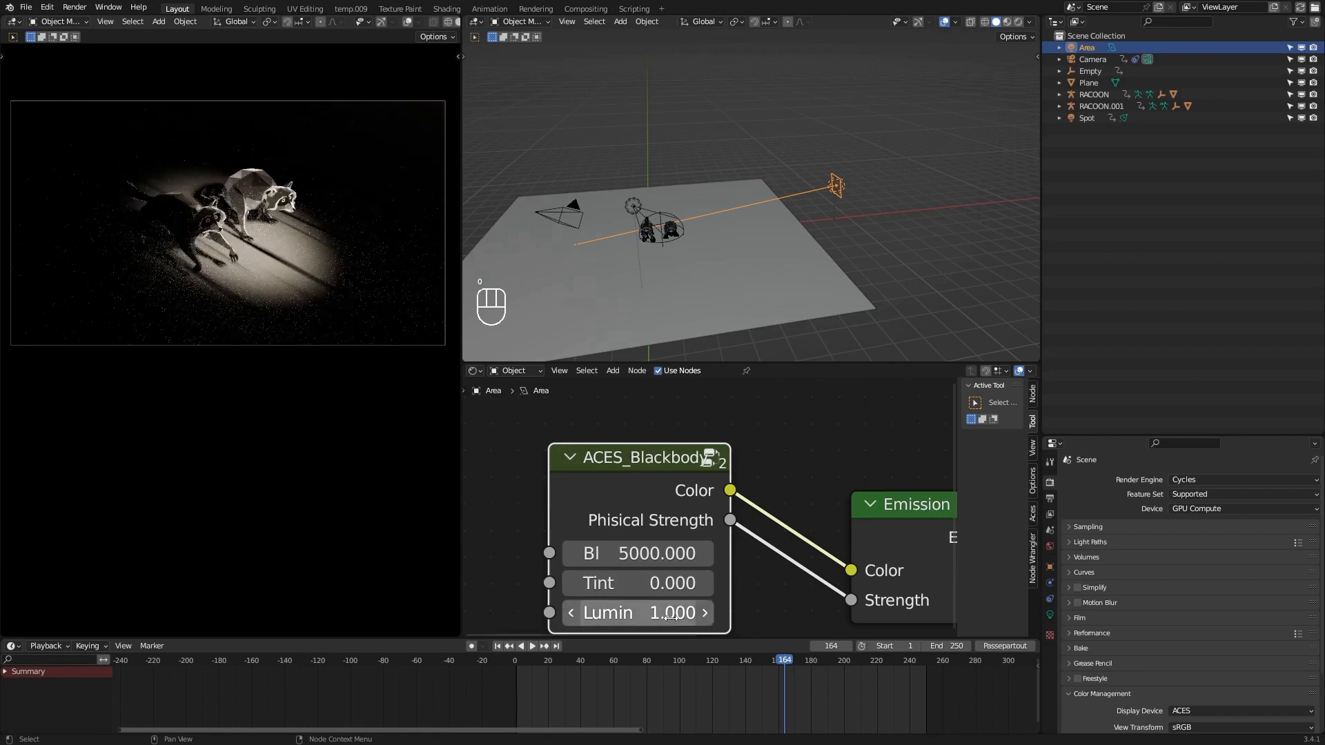
pyautogui.moveTo(667, 614)
pyautogui.mouseDown()
pyautogui.moveTo(773, 614)
pyautogui.moveTo(659, 612)
pyautogui.mouseUp()
pyautogui.click(644, 612)
pyautogui.write('15')
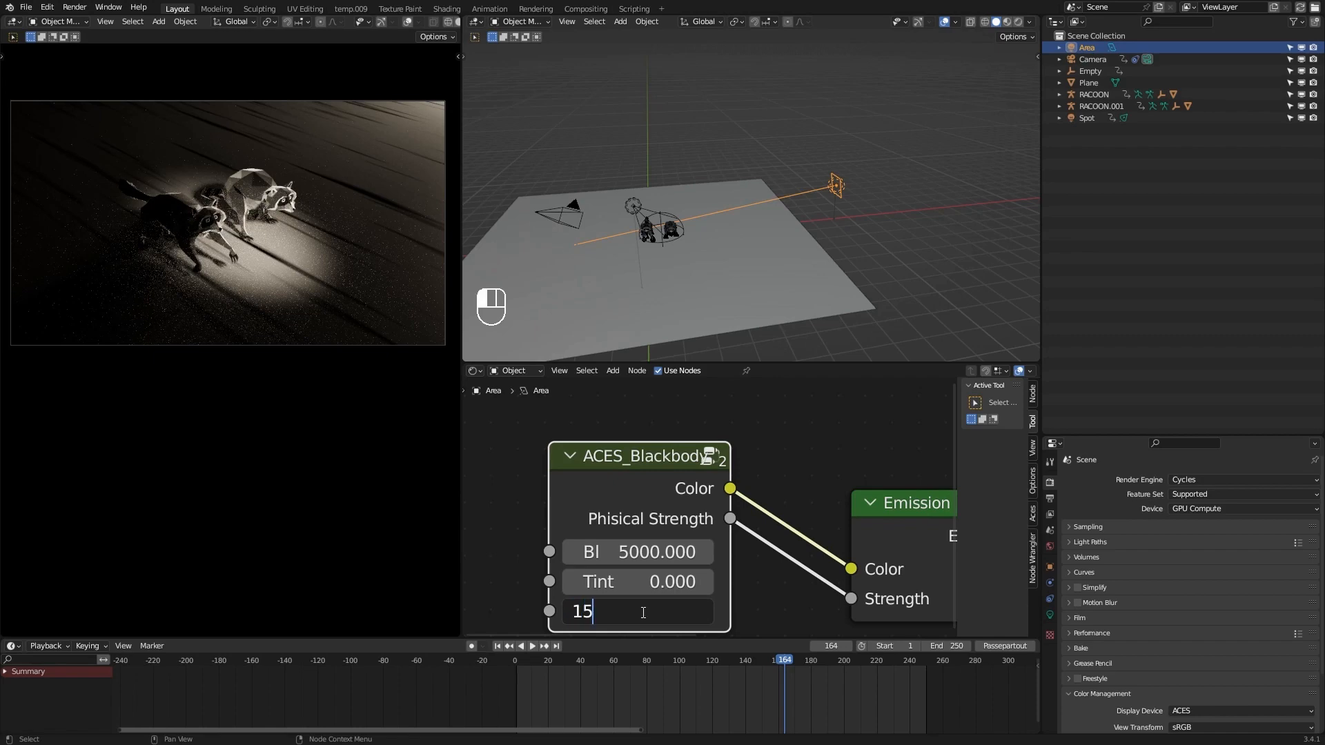
pyautogui.press('Return')
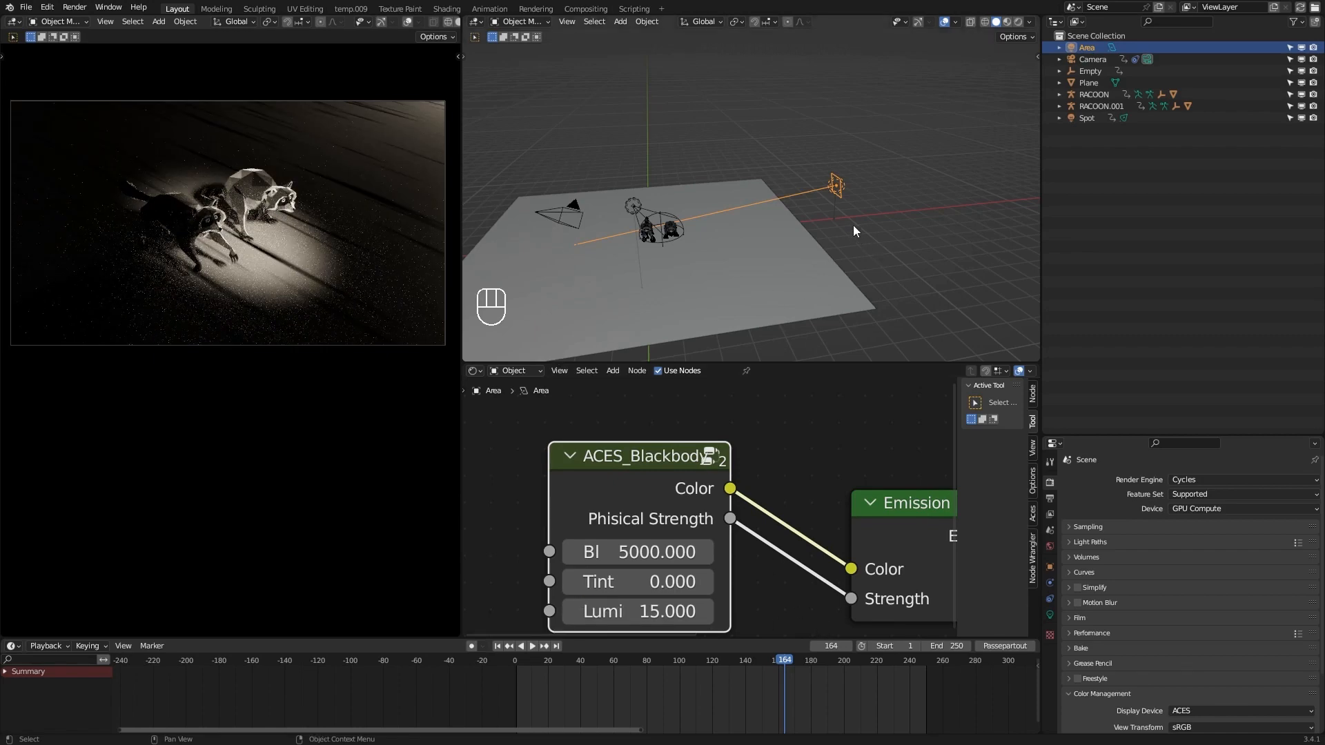
# Set the area light's beam spread to 20° and change its shape to a rectangle of about 3.76 m by 0.19 m.
pyautogui.moveTo(855, 197); pyautogui.dragTo(876, 311, button='middle')
pyautogui.moveTo(791, 253); pyautogui.dragTo(723, 217, button='middle')
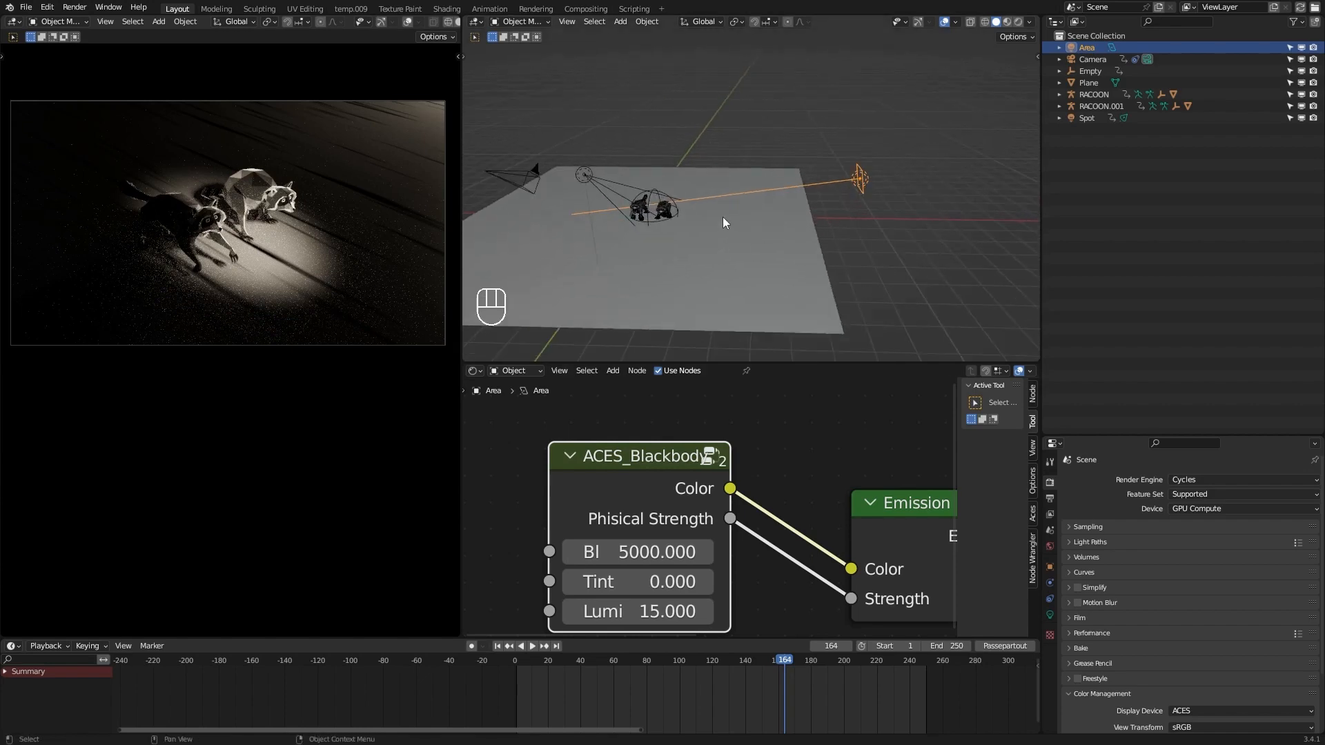
pyautogui.click(1051, 615)
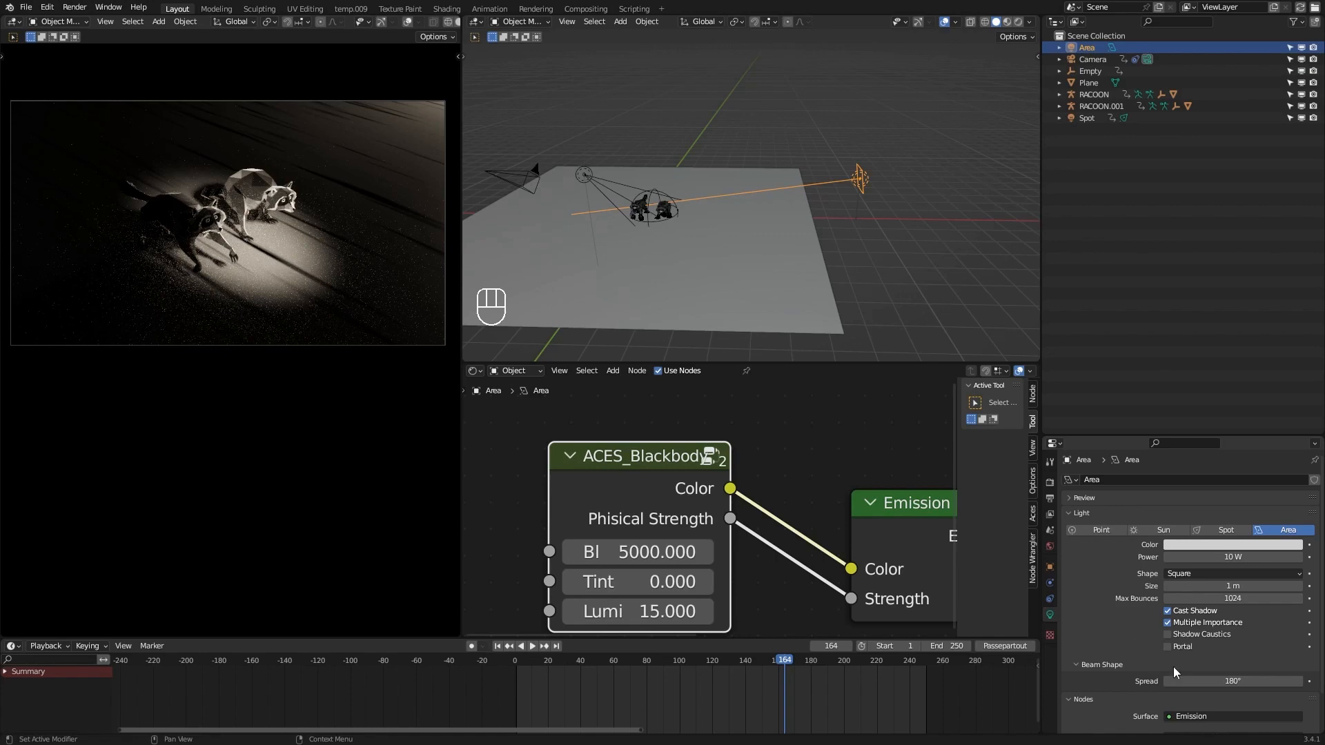
pyautogui.click(1210, 681)
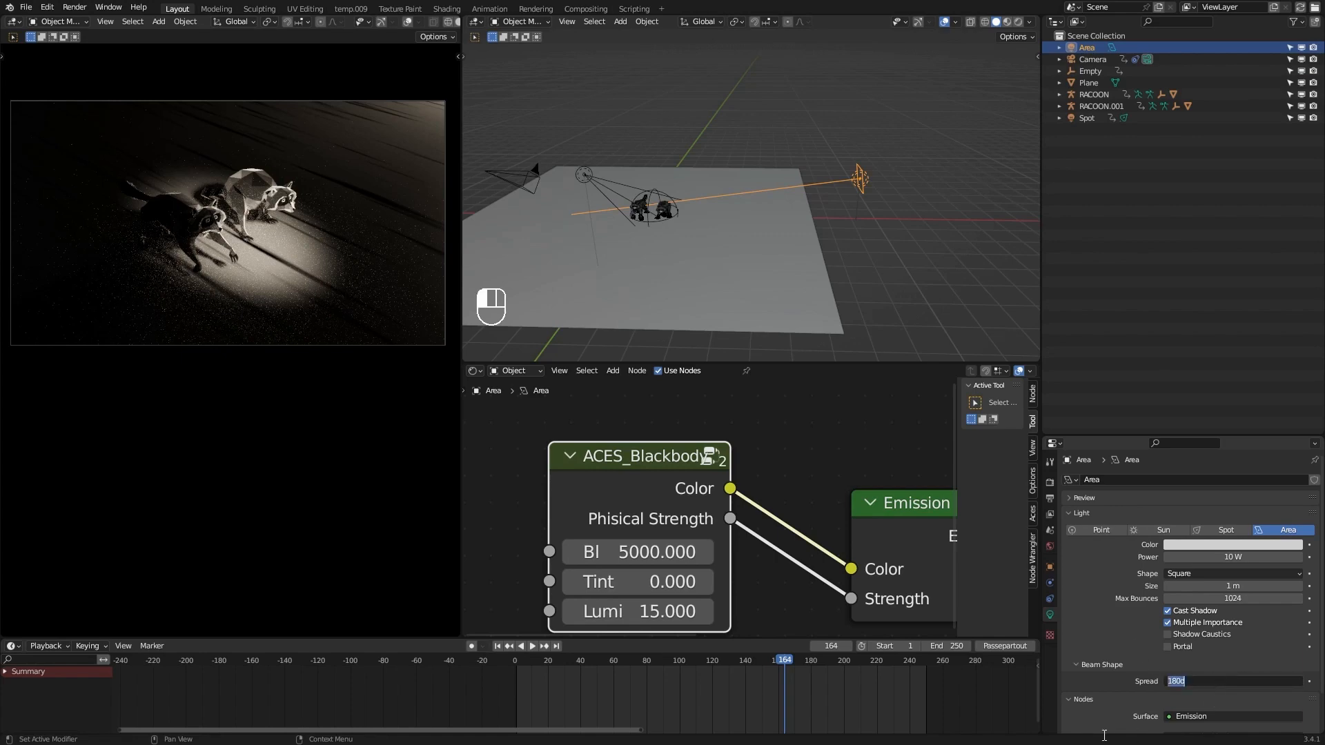
pyautogui.write('20')
pyautogui.press('Return')
pyautogui.click(1212, 573)
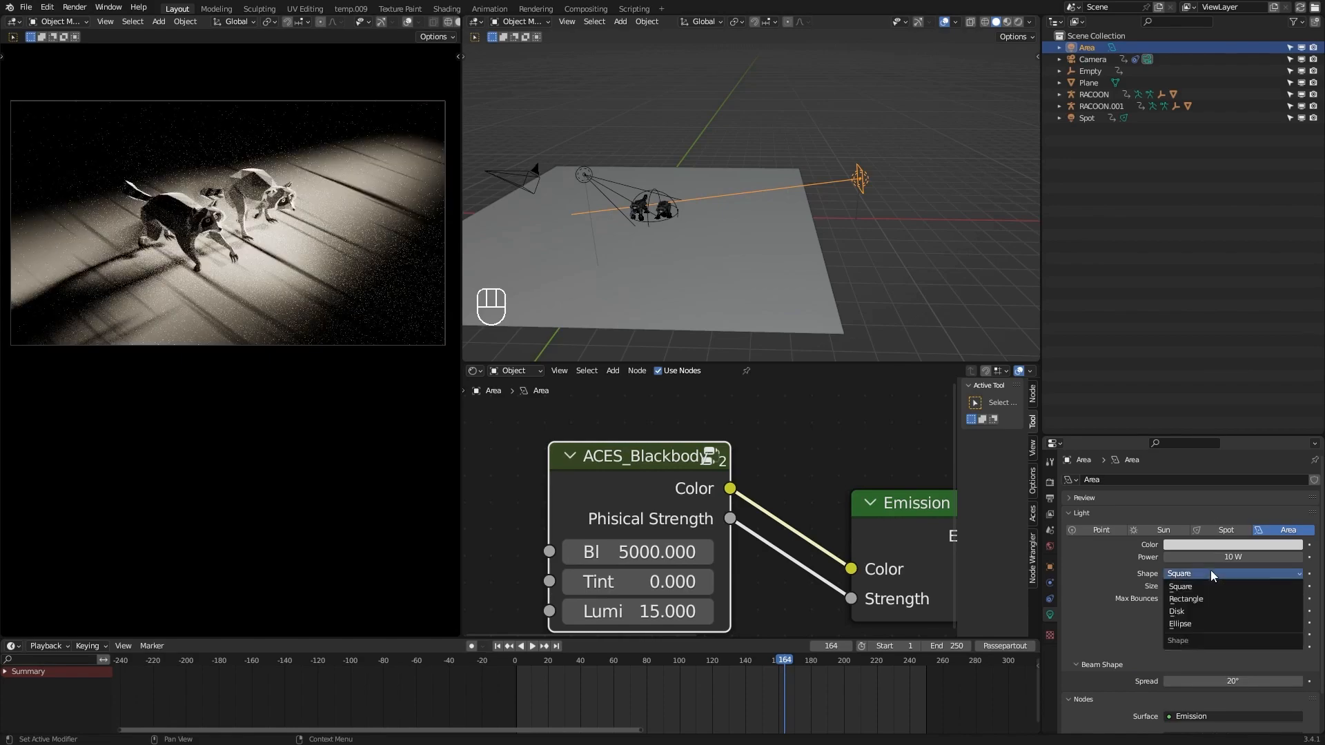
pyautogui.click(1204, 598)
pyautogui.moveTo(1204, 598); pyautogui.dragTo(1311, 588)
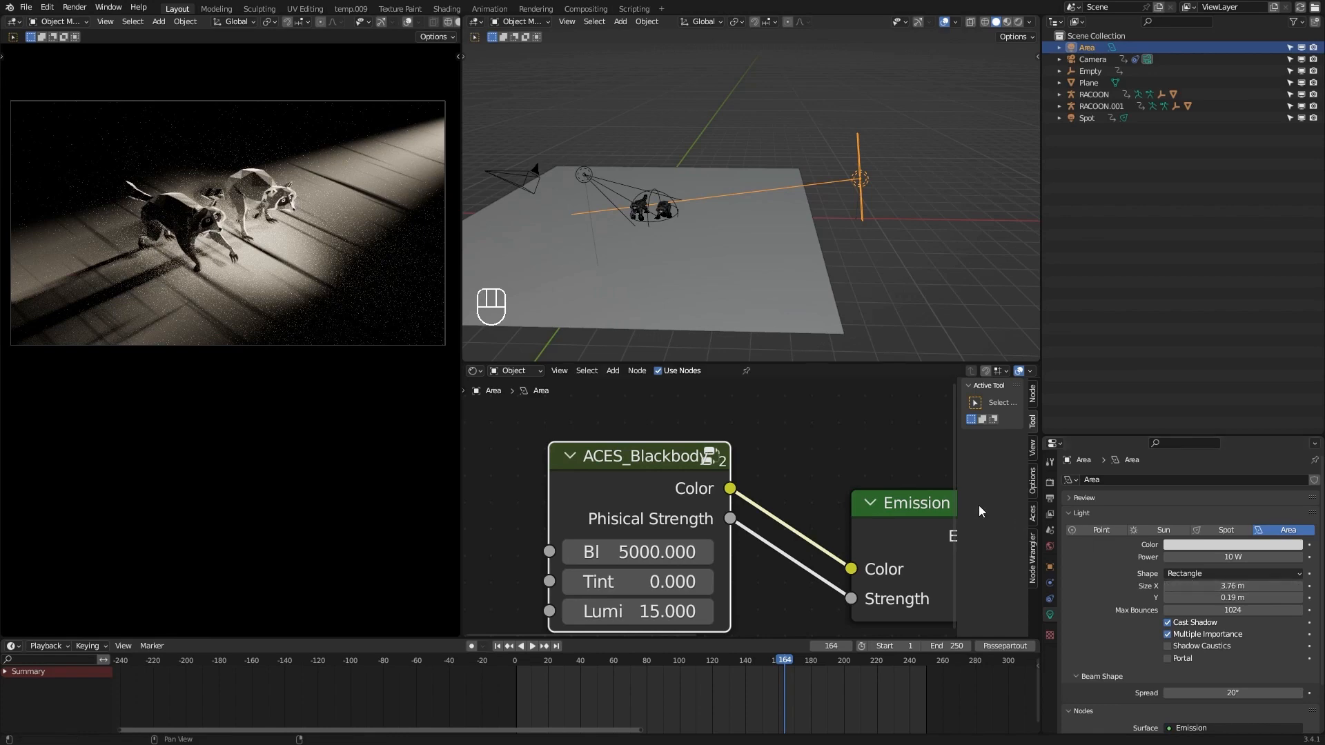
# From the top view, shift the area light slightly in the positive Y direction and narrow its beam spread to about 16.9°.
pyautogui.moveTo(793, 236); pyautogui.dragTo(874, 242, button='middle')
pyautogui.press('KP_7')
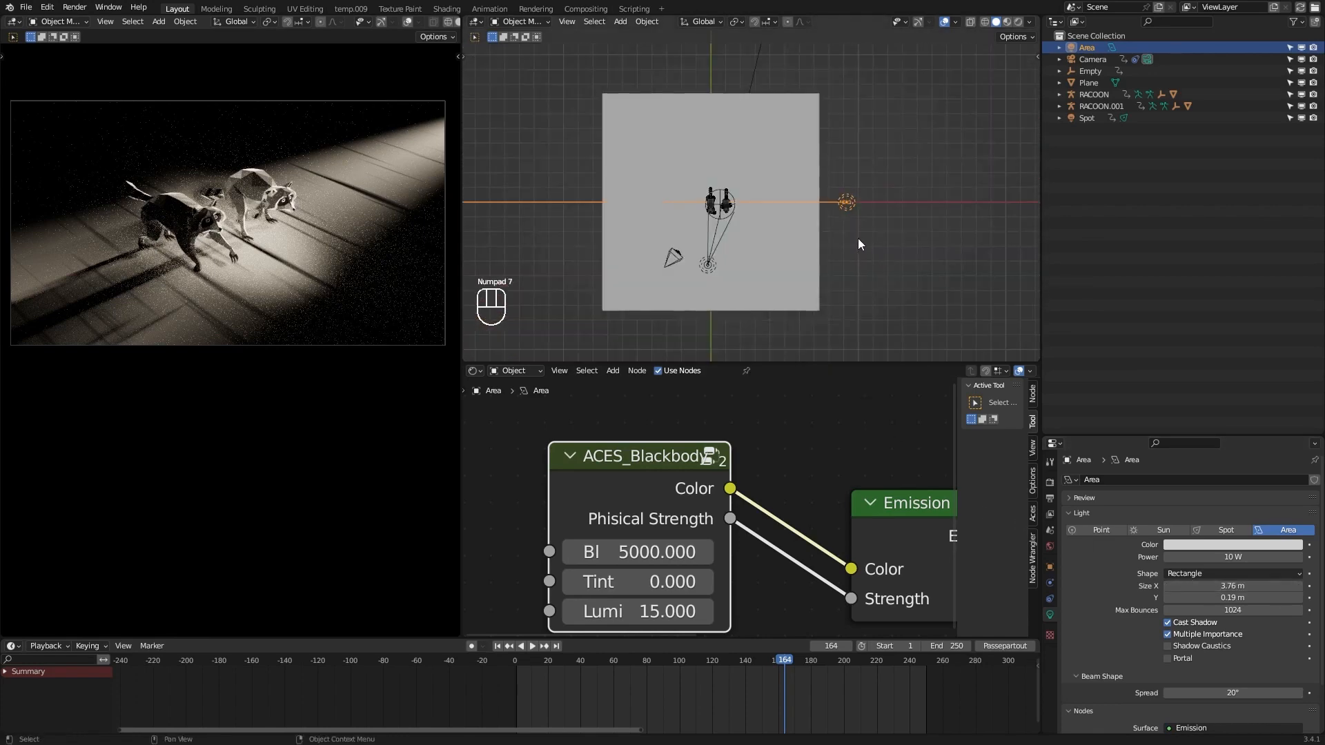
pyautogui.keyDown('shift'); pyautogui.moveTo(855, 233); pyautogui.dragTo(856, 257, button='middle'); pyautogui.keyUp('shift')
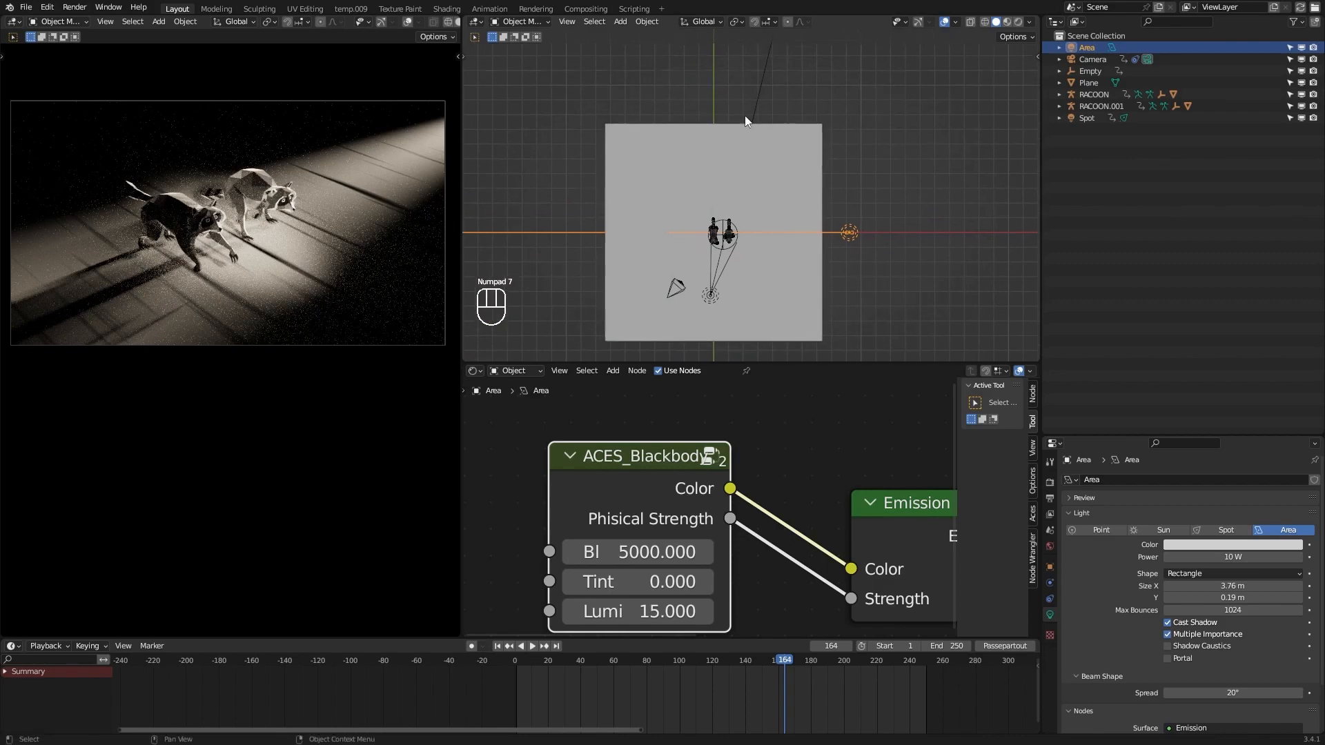
pyautogui.press('g')
pyautogui.press('y')
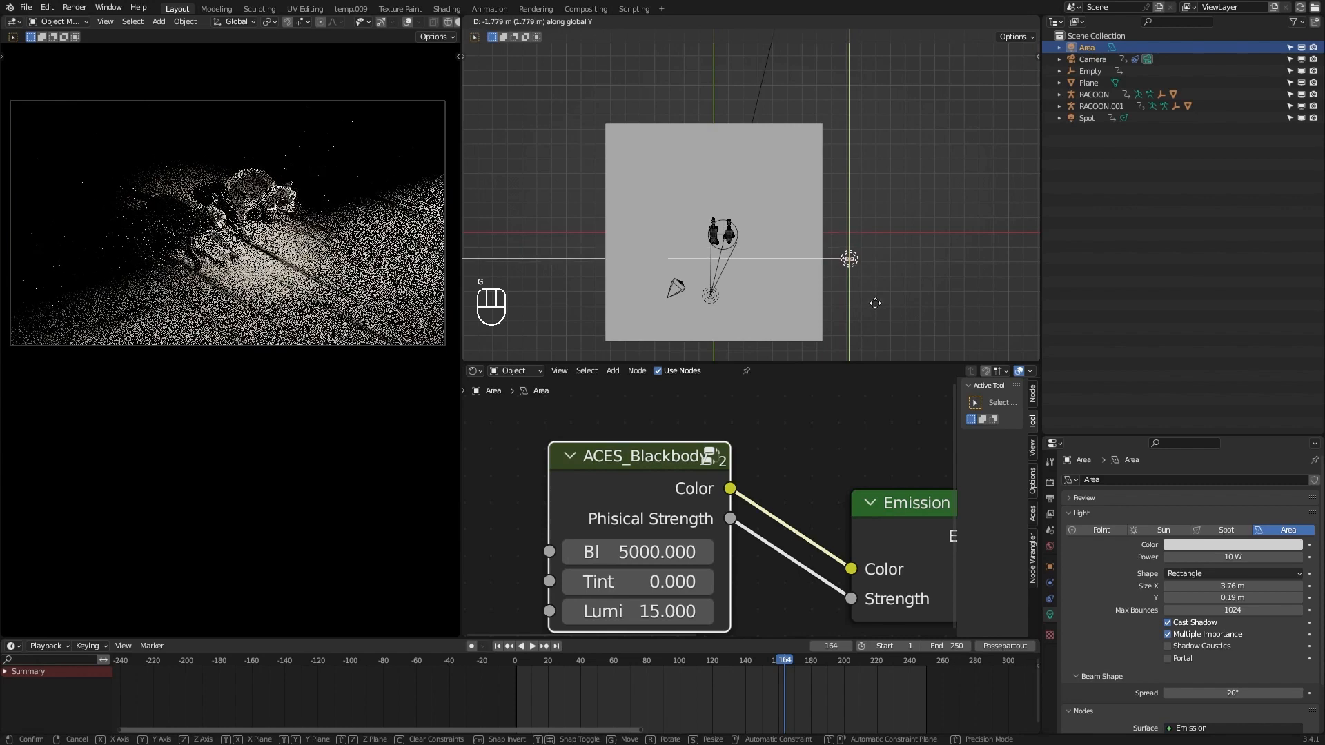
pyautogui.click(880, 266)
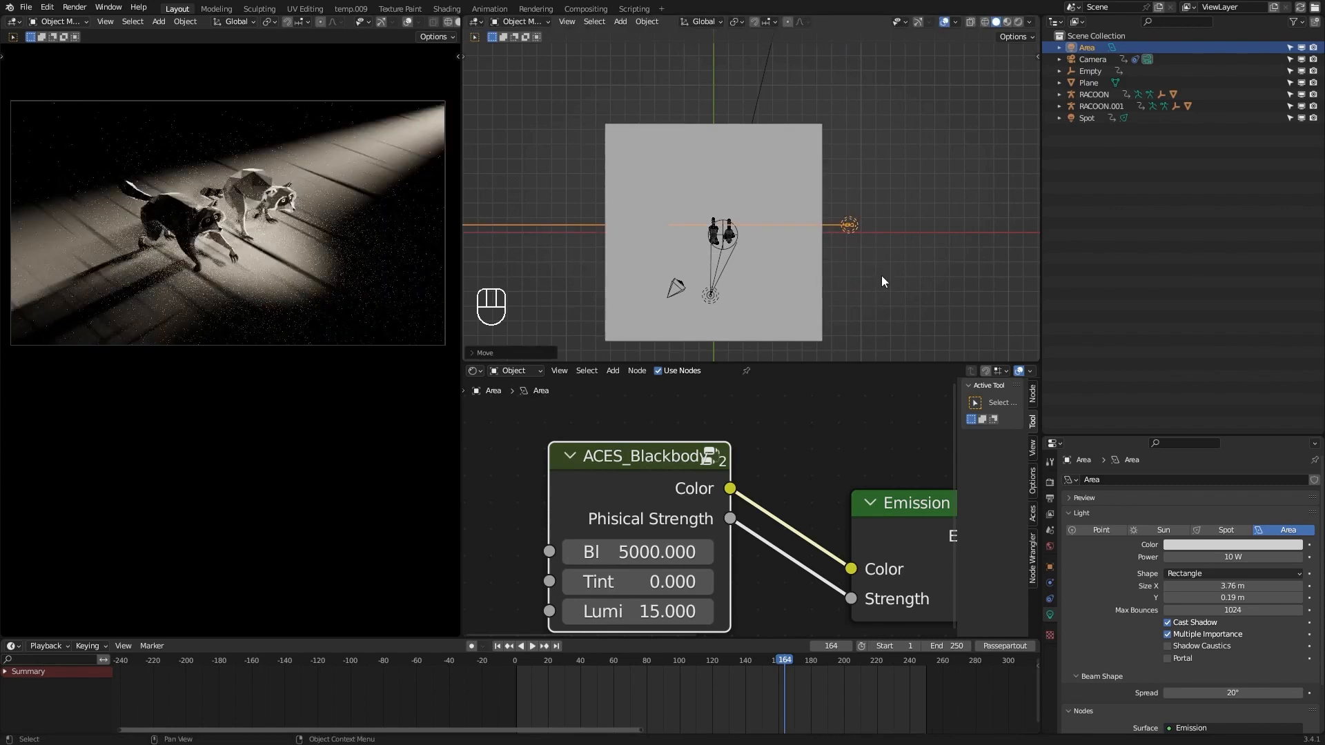
pyautogui.moveTo(1212, 689); pyautogui.dragTo(1197, 689)
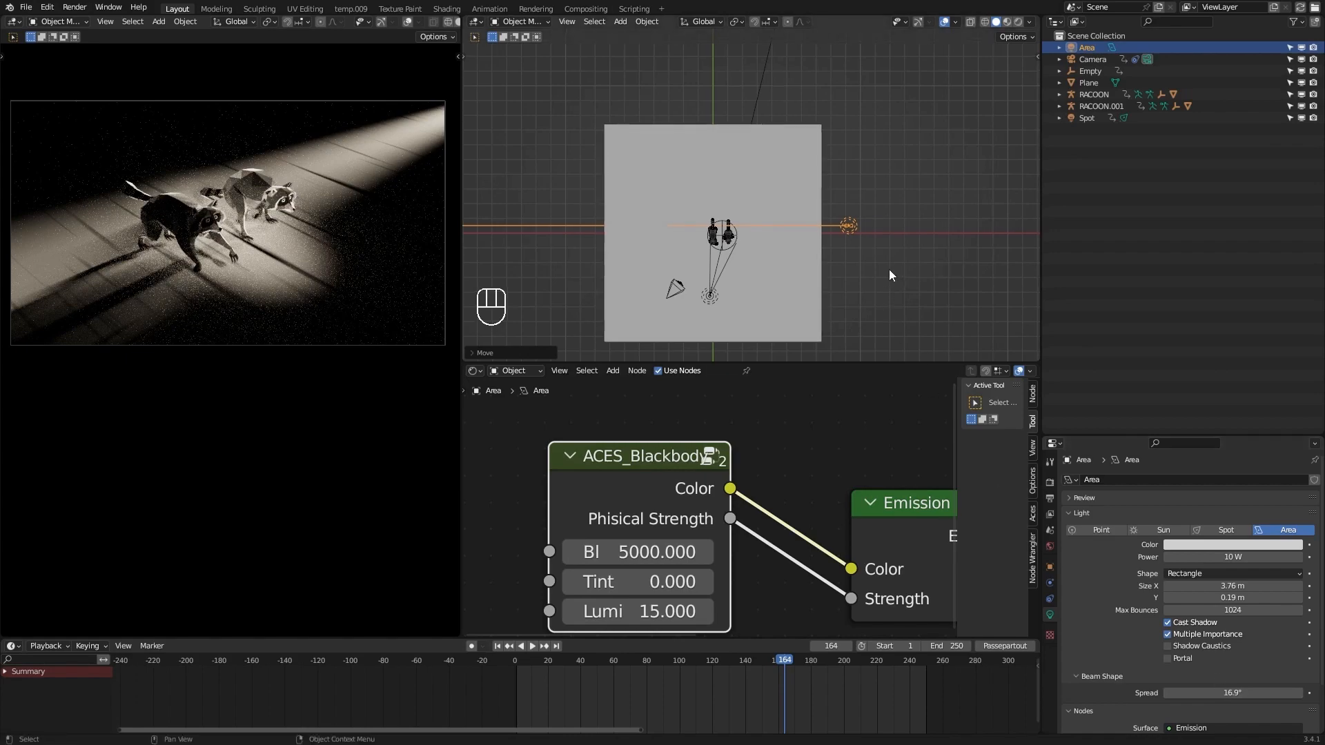
pyautogui.press('g')
pyautogui.press('y')
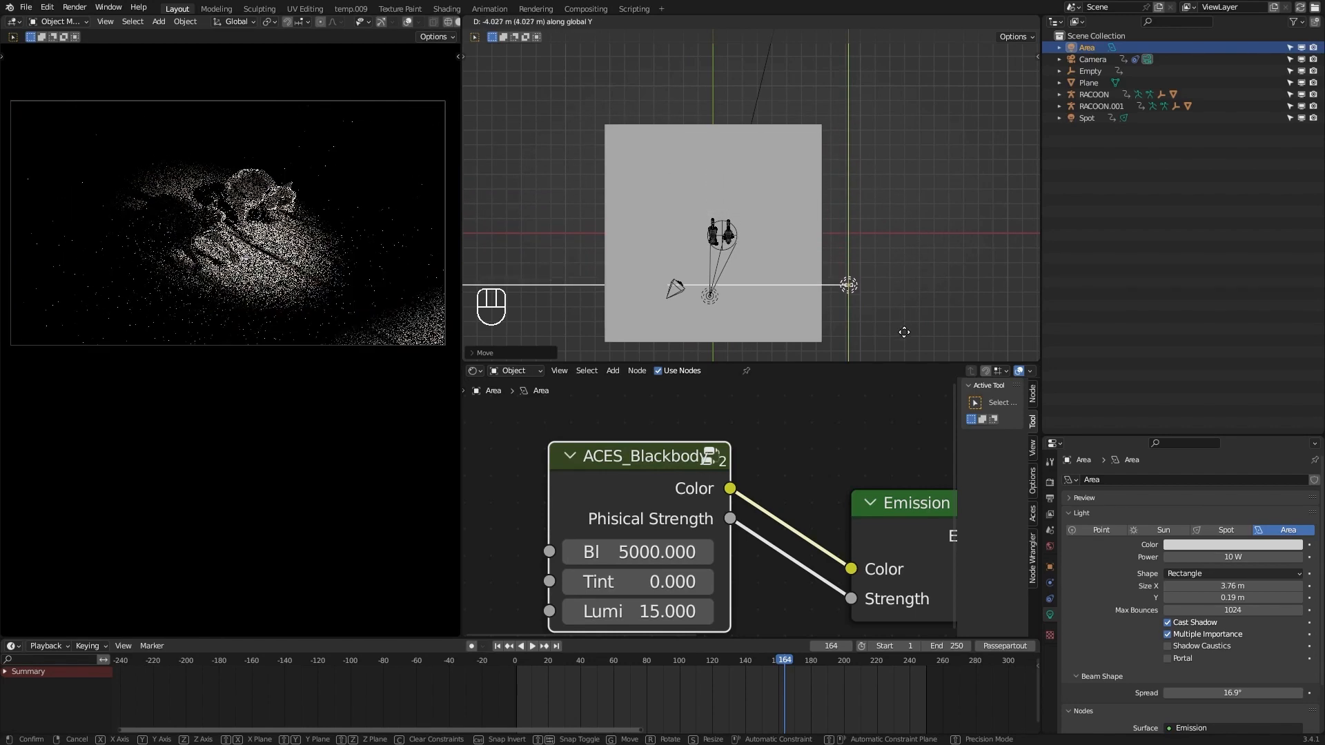
pyautogui.rightClick(905, 65)
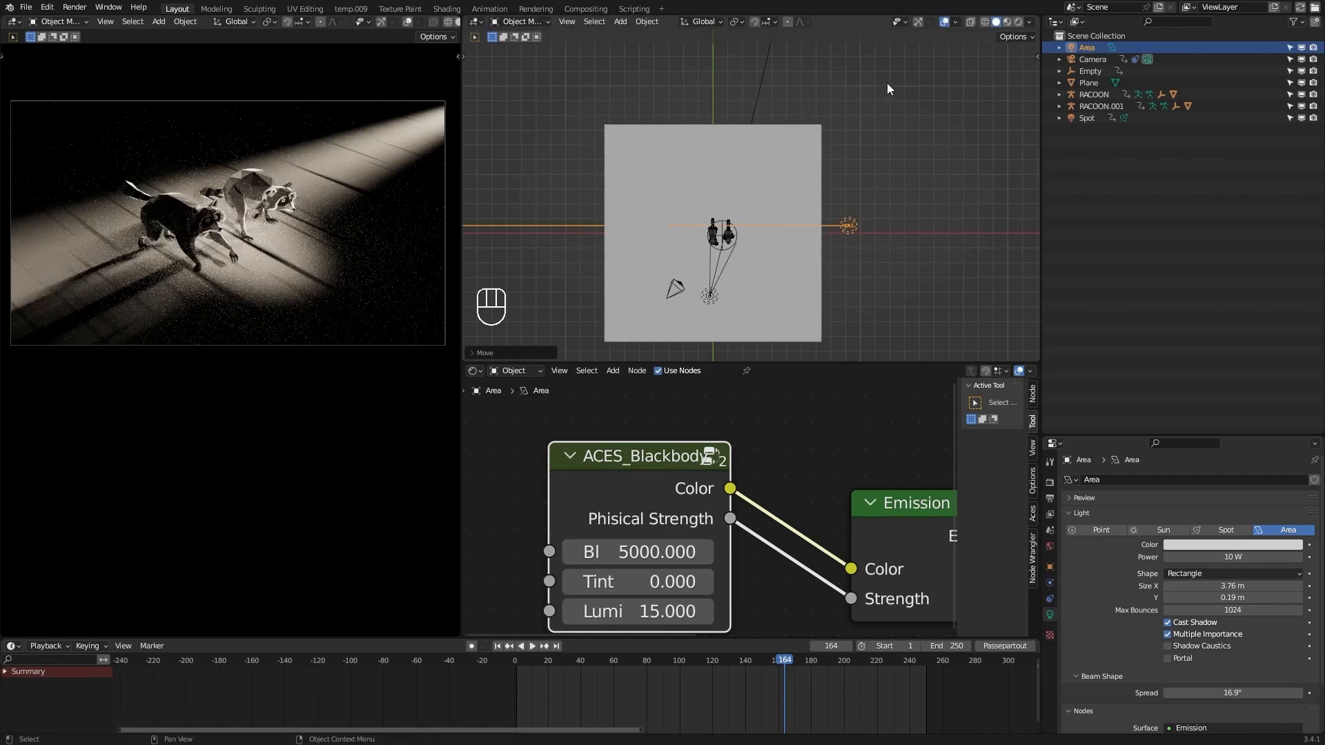
pyautogui.moveTo(897, 261)
pyautogui.mouseDown(button='middle')
pyautogui.moveTo(933, 205)
pyautogui.moveTo(916, 255)
pyautogui.mouseUp(button='middle')
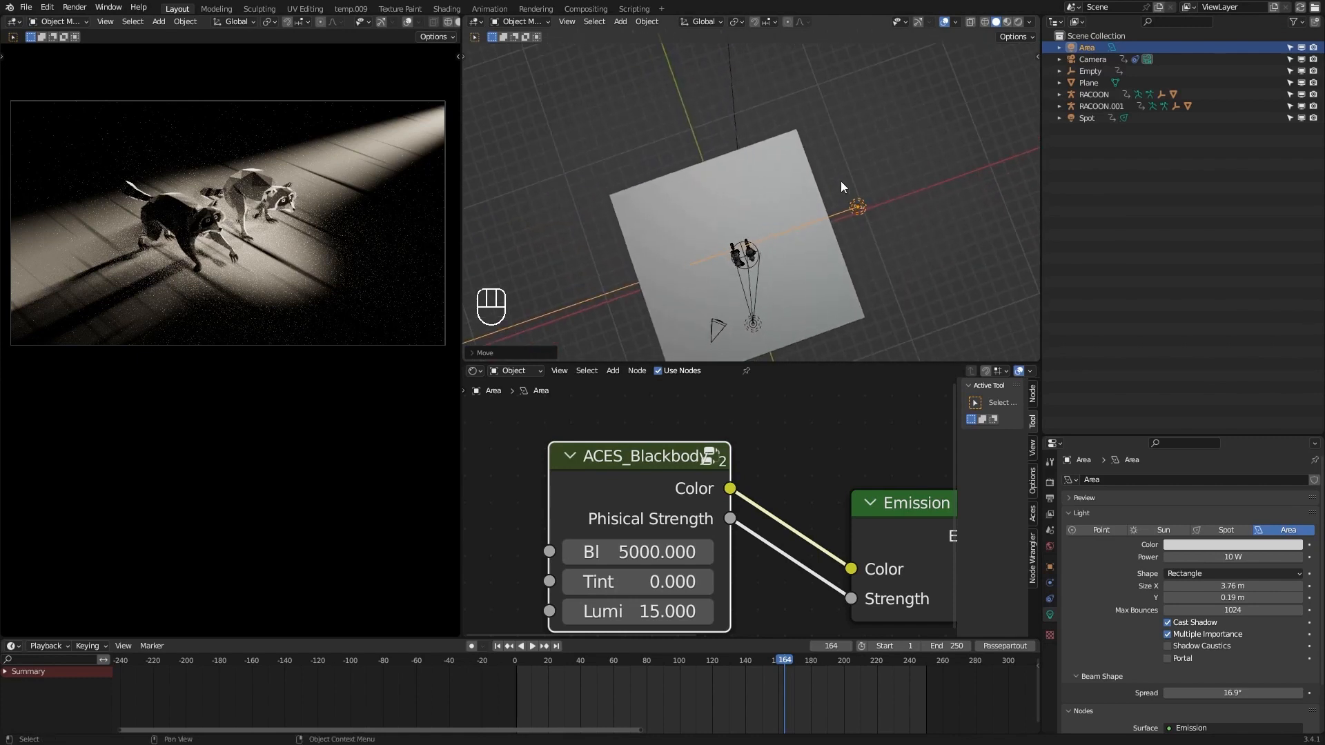
# Switch the node editor area to the Graph Editor, extend it beneath both viewports, and reframe the camera and top views.
pyautogui.click(476, 372)
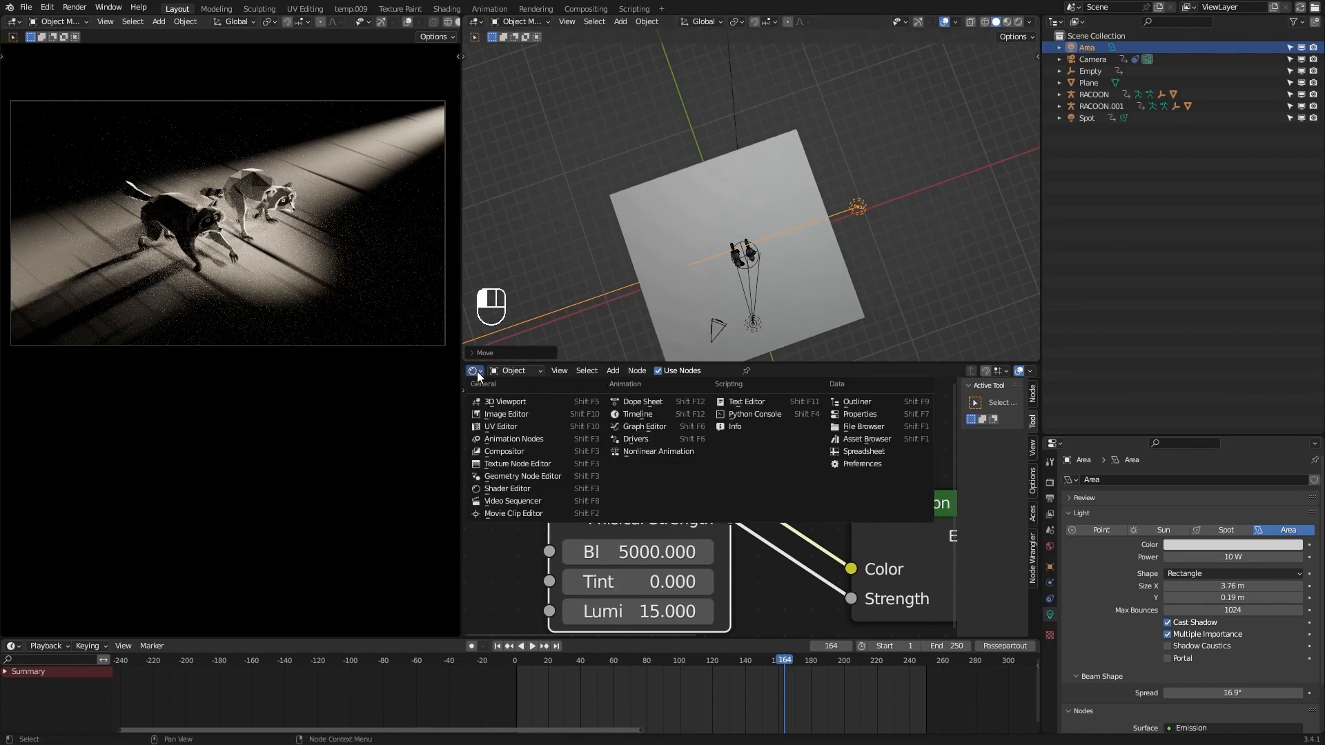
pyautogui.click(642, 427)
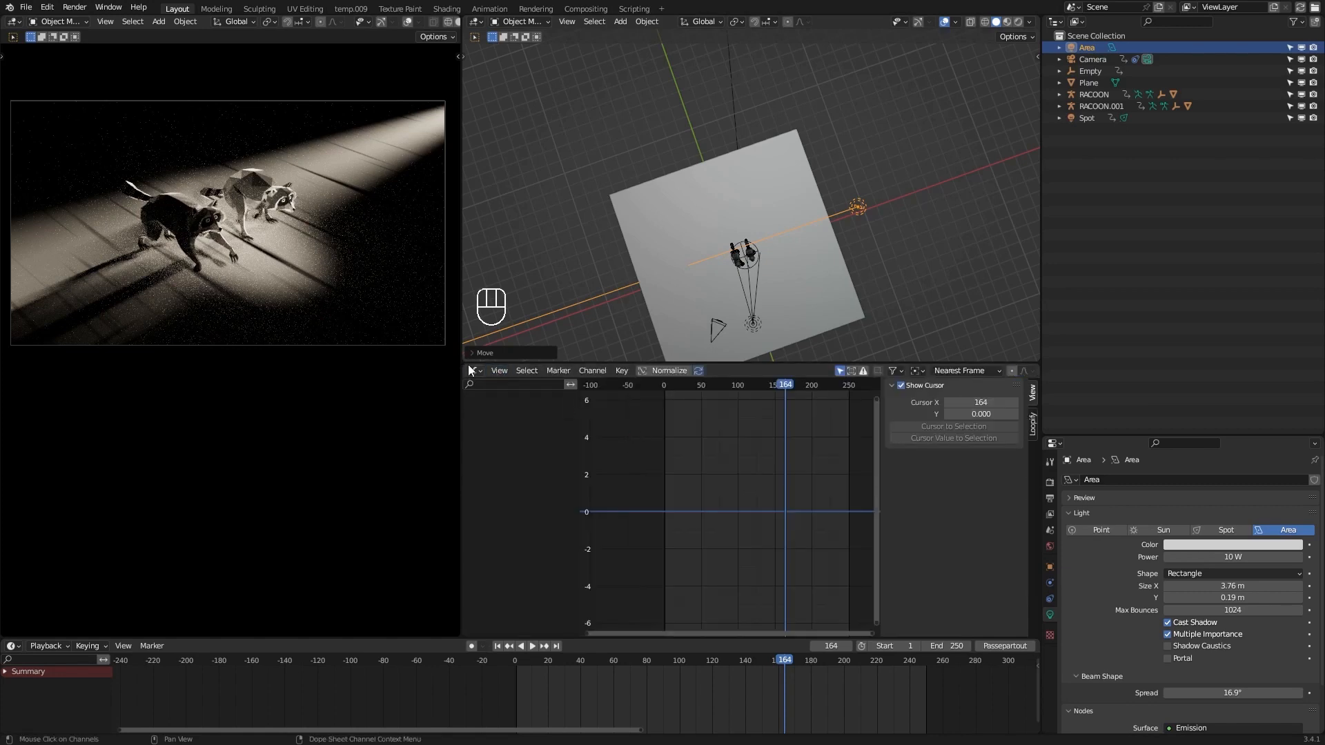
pyautogui.moveTo(466, 364); pyautogui.dragTo(368, 361)
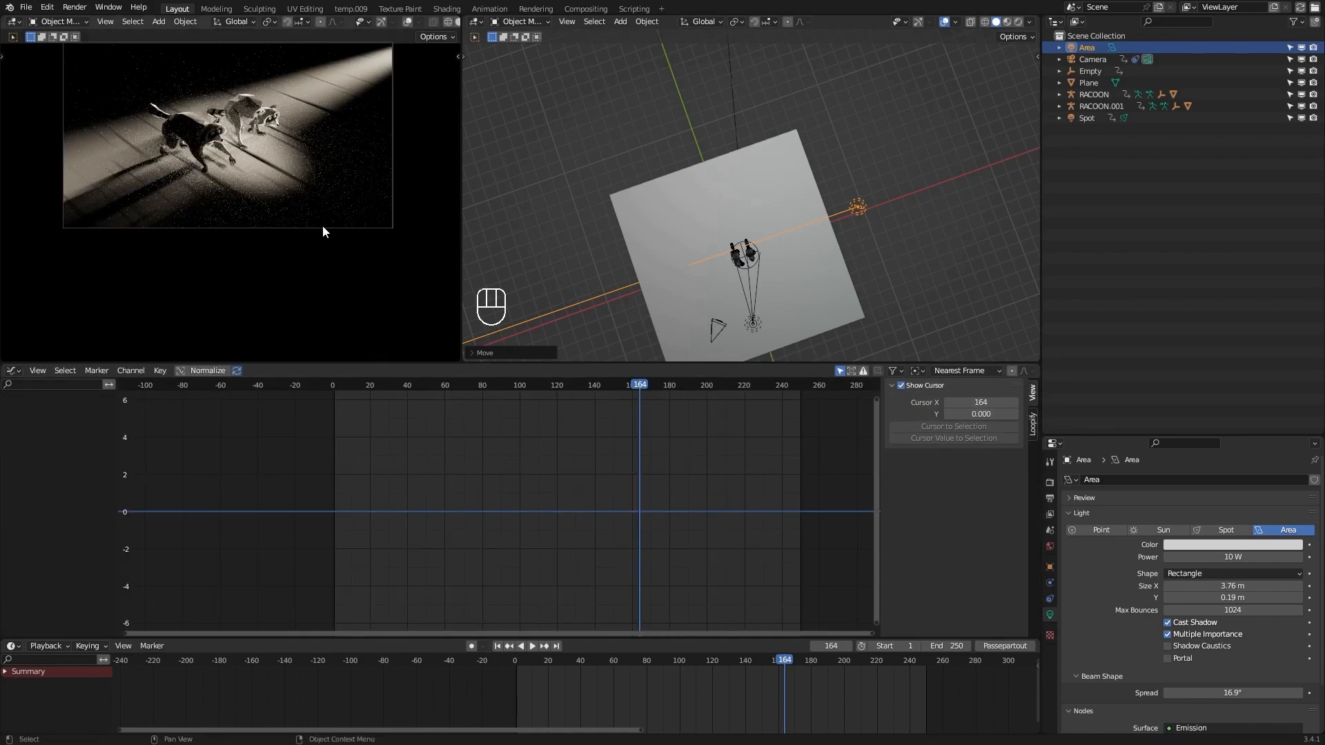
pyautogui.scroll(-1, 317, 254)
pyautogui.keyDown('shift'); pyautogui.moveTo(335, 236); pyautogui.dragTo(364, 238, button='middle'); pyautogui.keyUp('shift')
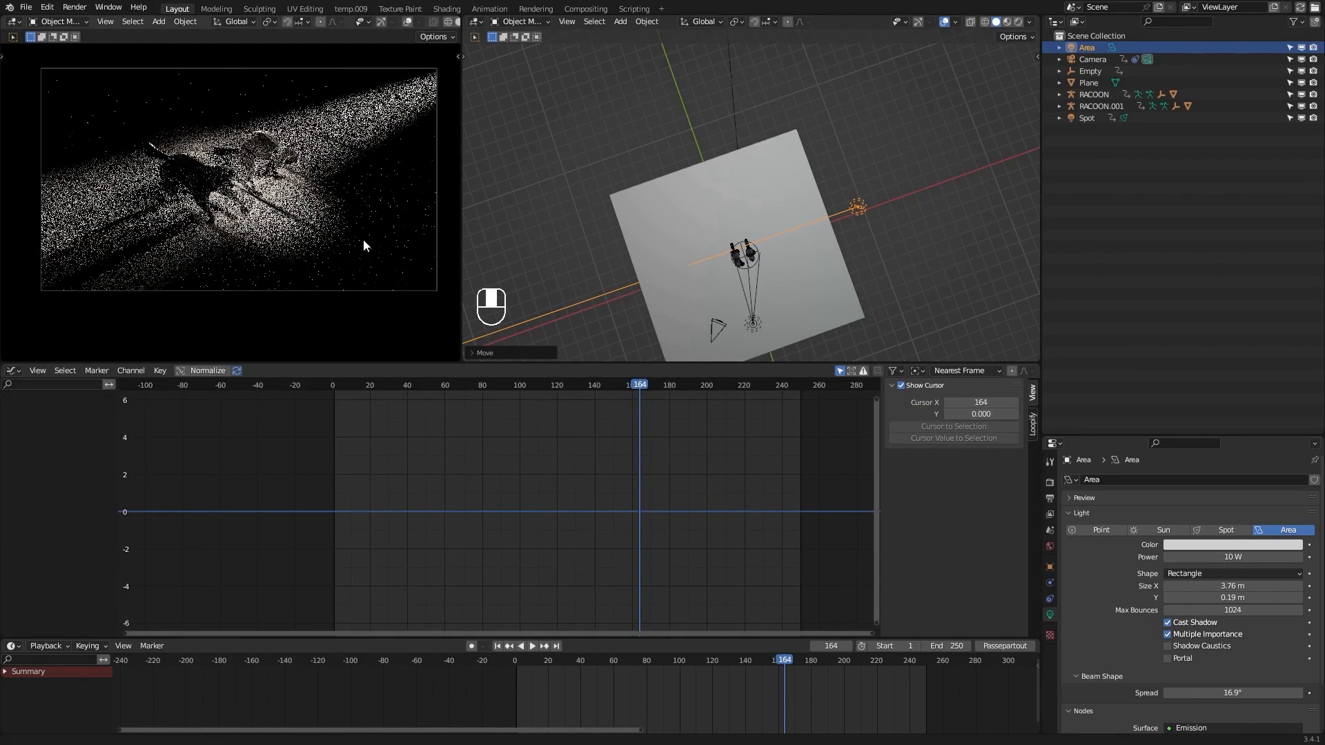
pyautogui.moveTo(461, 225); pyautogui.dragTo(473, 222)
pyautogui.keyDown('shift'); pyautogui.moveTo(736, 214); pyautogui.dragTo(740, 192, button='middle'); pyautogui.keyUp('shift')
pyautogui.keyDown('shift'); pyautogui.moveTo(786, 194); pyautogui.dragTo(768, 193, button='middle'); pyautogui.keyUp('shift')
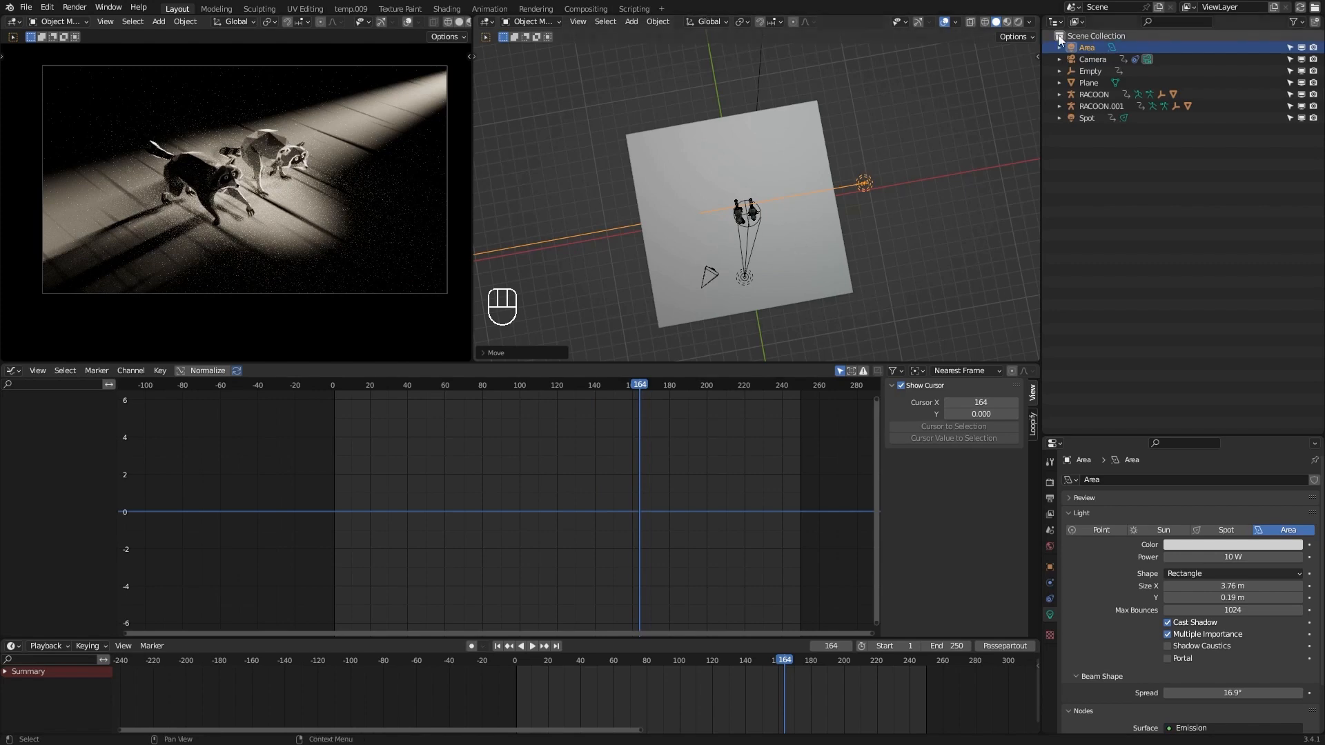
# Keyframe the area light's Y location at the current frame and expand its animation channel in the Graph Editor.
pyautogui.click(1038, 56)
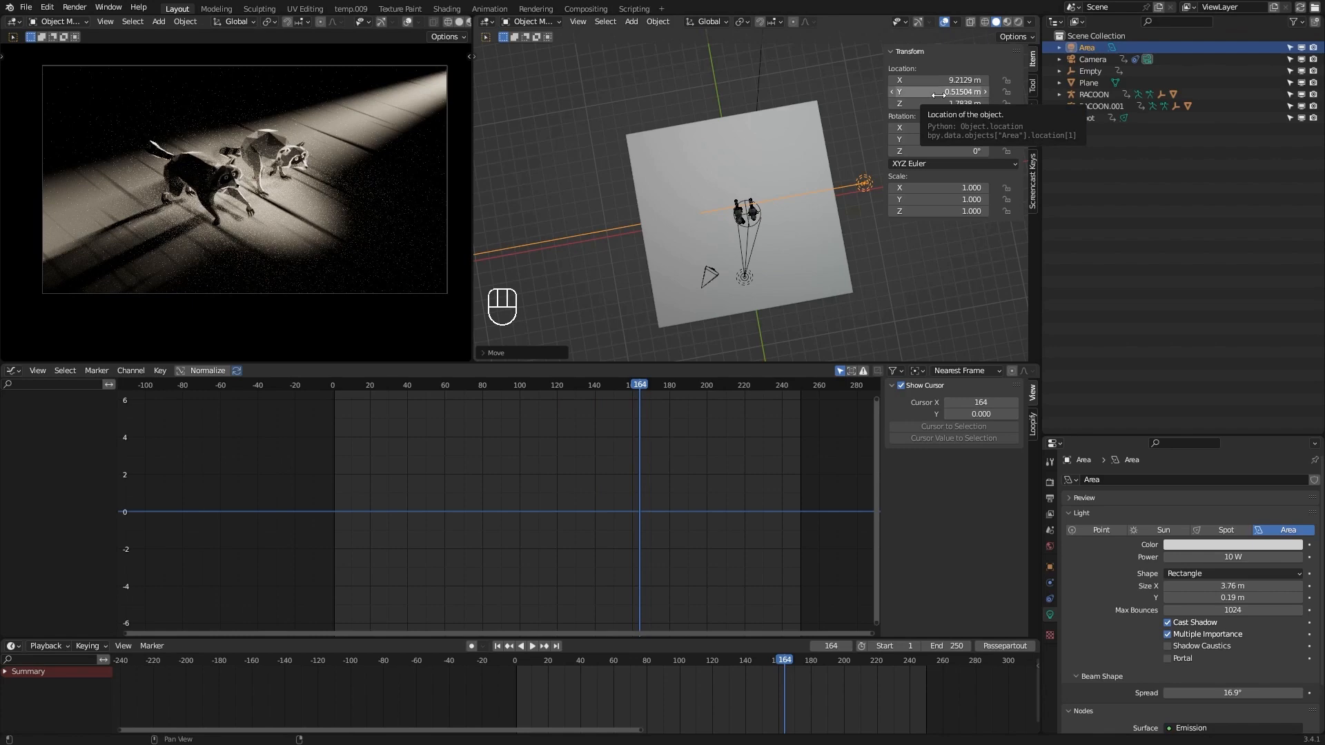
pyautogui.press('i')
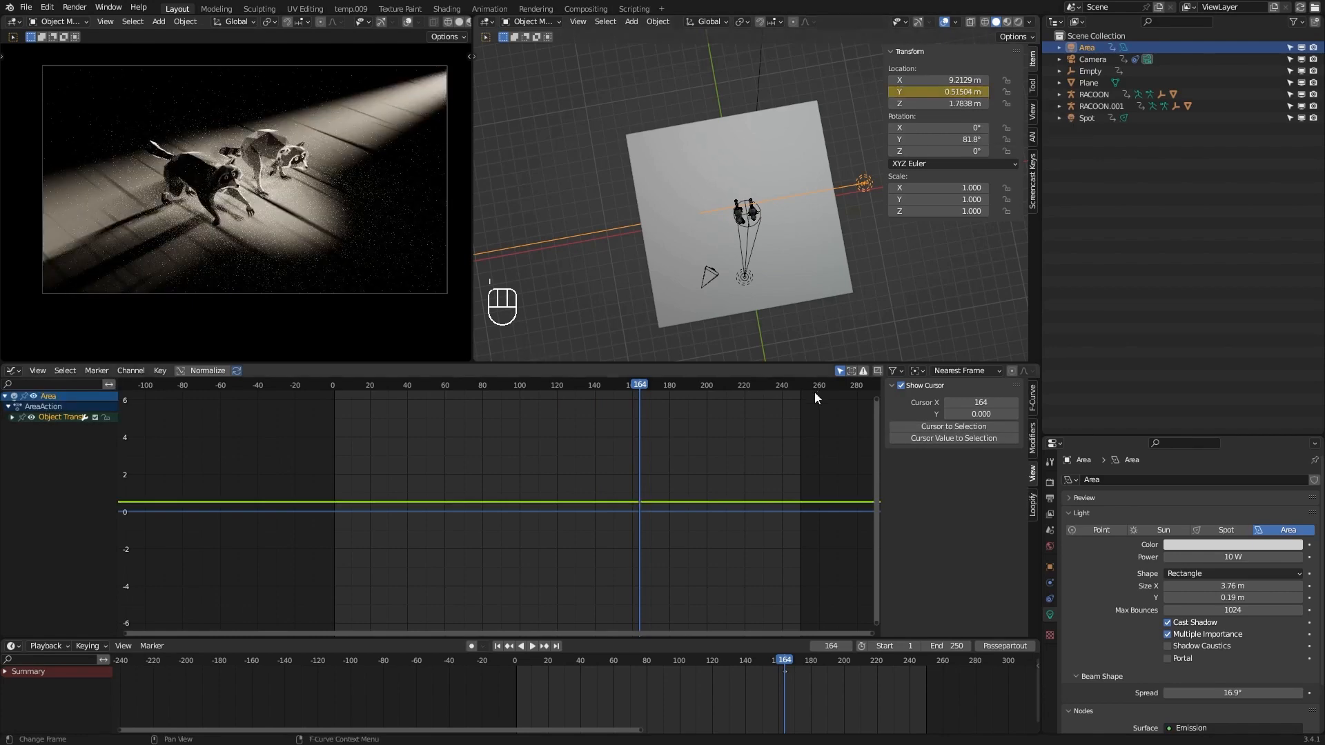
pyautogui.keyDown('ctrl'); pyautogui.moveTo(814, 465); pyautogui.dragTo(632, 470, button='middle'); pyautogui.keyUp('ctrl')
pyautogui.click(12, 417)
pyautogui.keyDown('ctrl'); pyautogui.moveTo(649, 523); pyautogui.dragTo(653, 511, button='middle'); pyautogui.keyUp('ctrl')
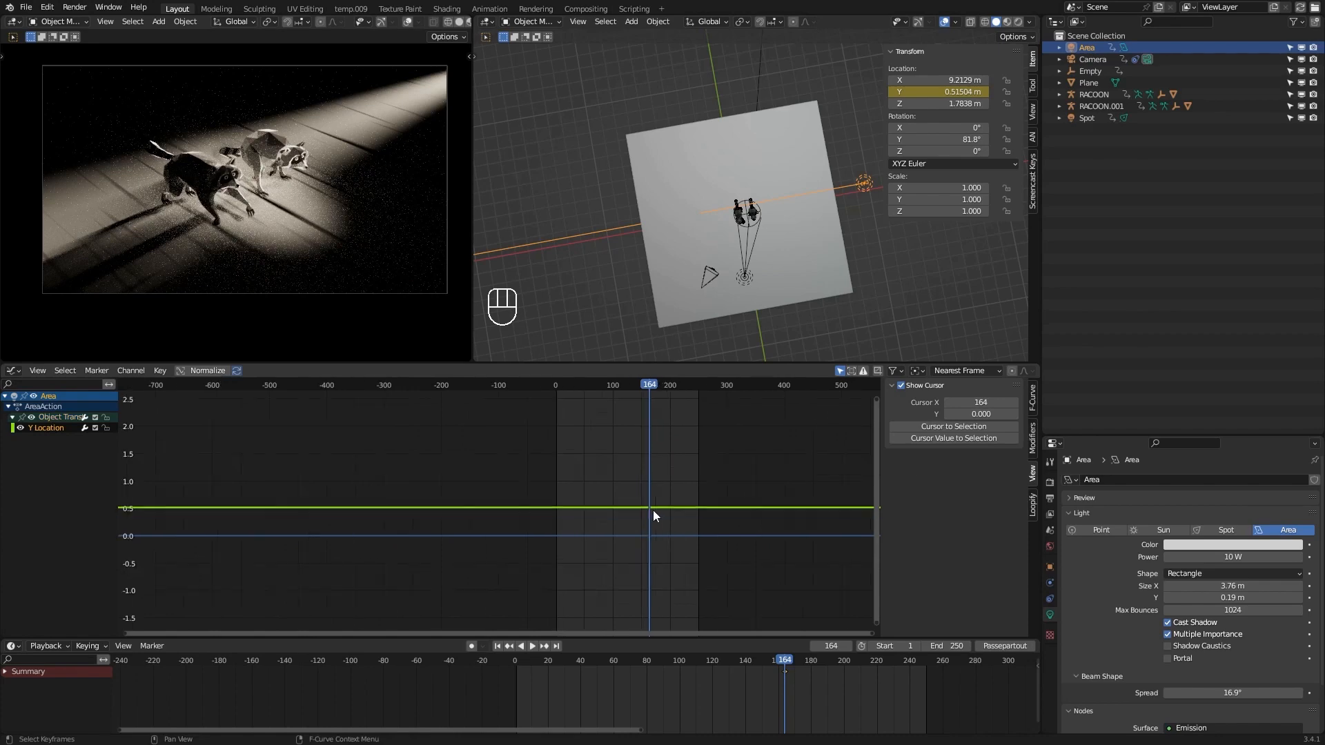
# Move the Y location keyframe to just before the frame range starts and lower its value to about -4.59 m.
pyautogui.press('g')
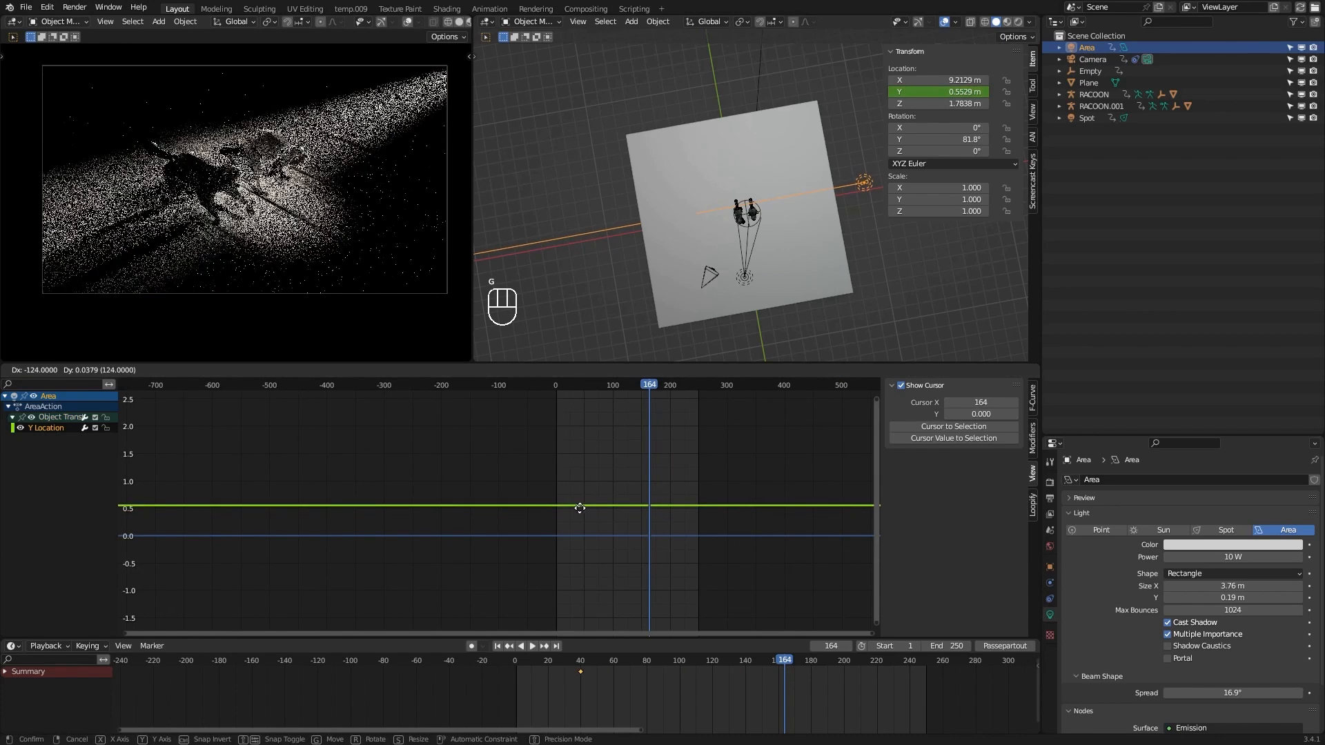
pyautogui.click(550, 591)
pyautogui.keyDown('ctrl'); pyautogui.moveTo(666, 518); pyautogui.dragTo(621, 598, button='middle'); pyautogui.keyUp('ctrl')
pyautogui.press('g')
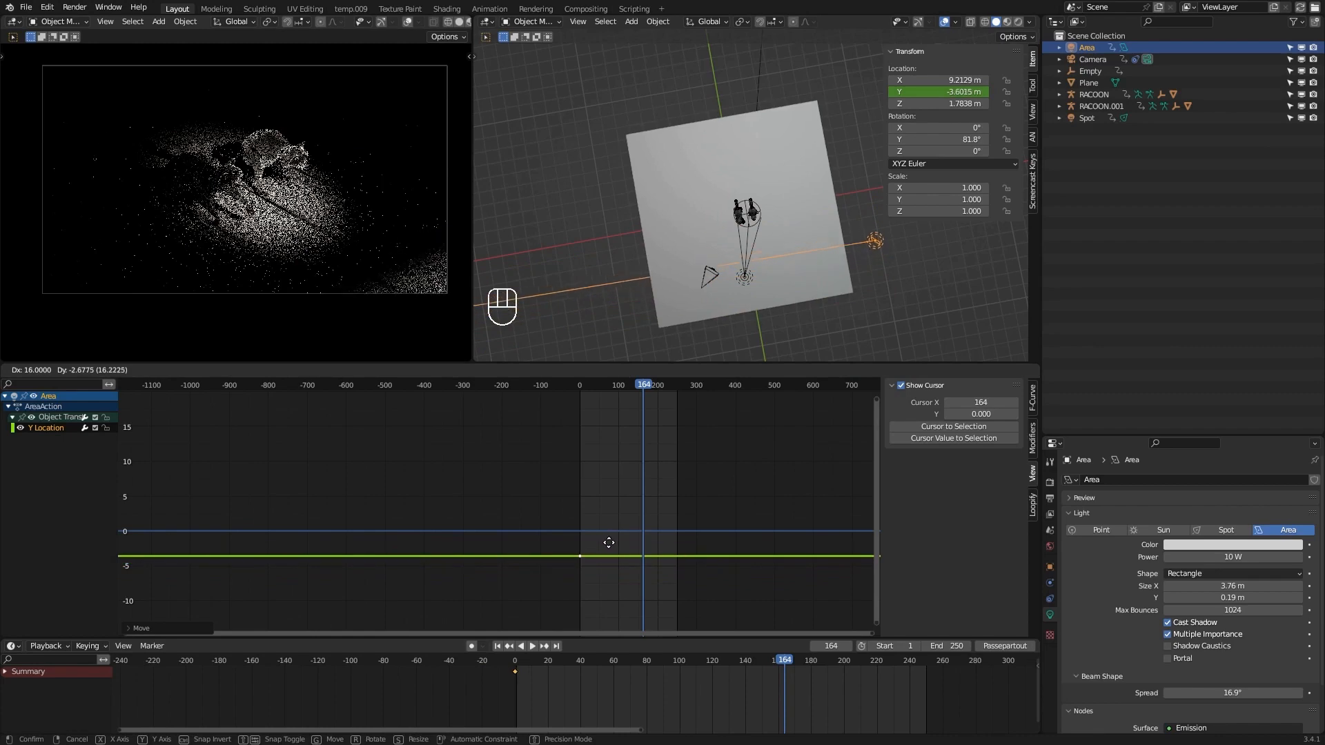
pyautogui.click(608, 549)
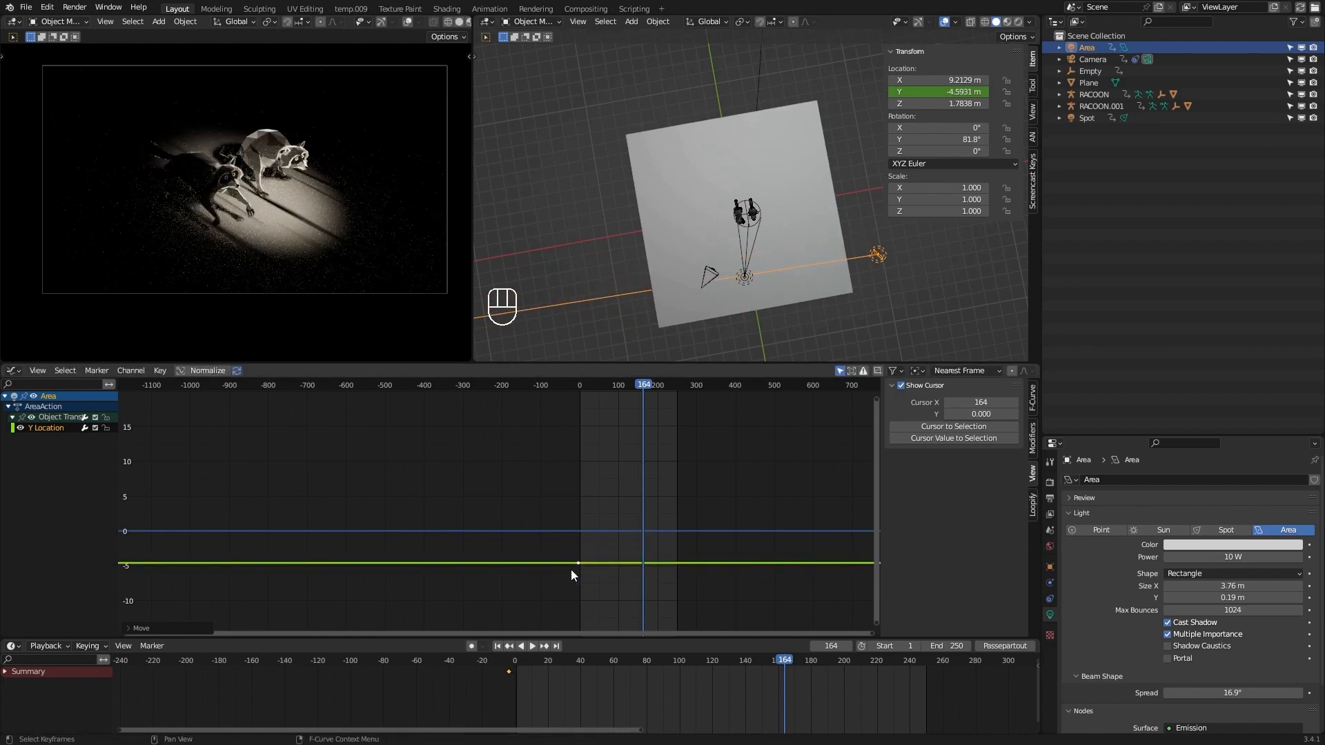
# Duplicate the Y location keyframe and place the copy just past frame 250 at about 8.89 m.
pyautogui.hotkey('shift', 'd')
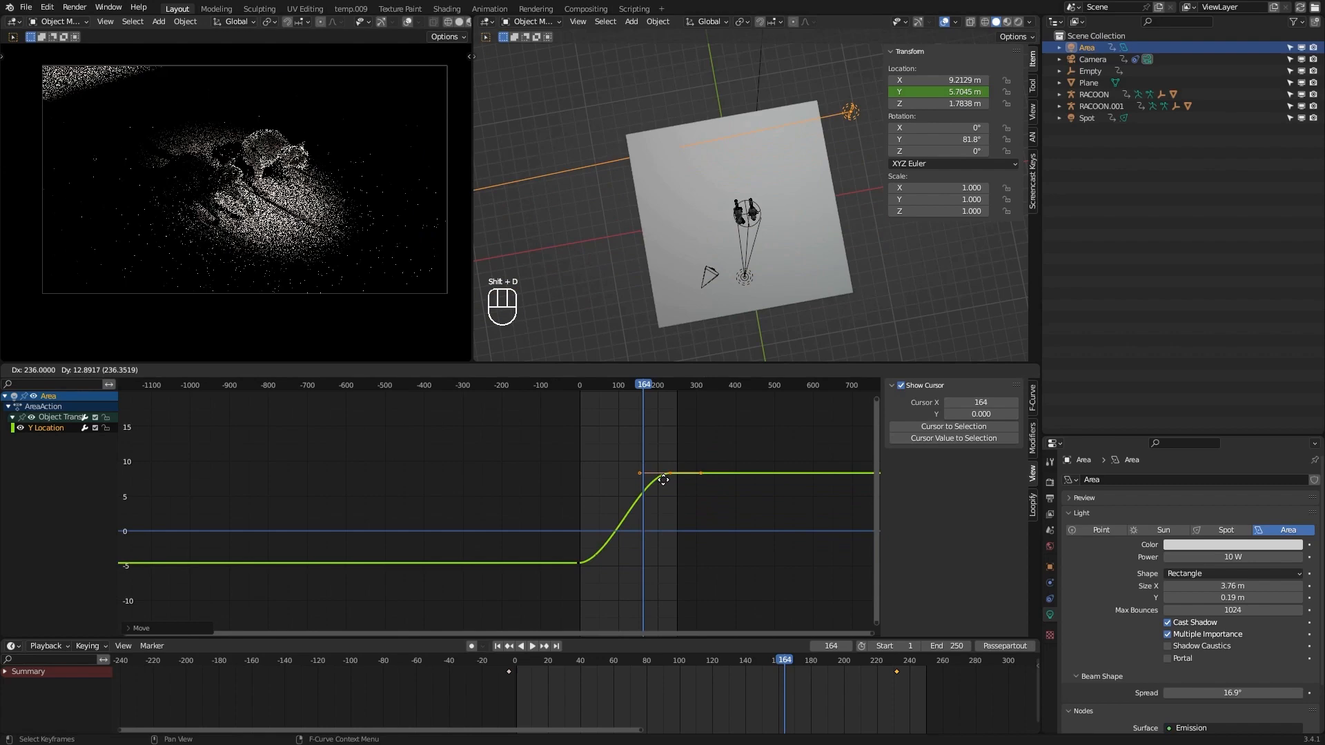
pyautogui.click(668, 426)
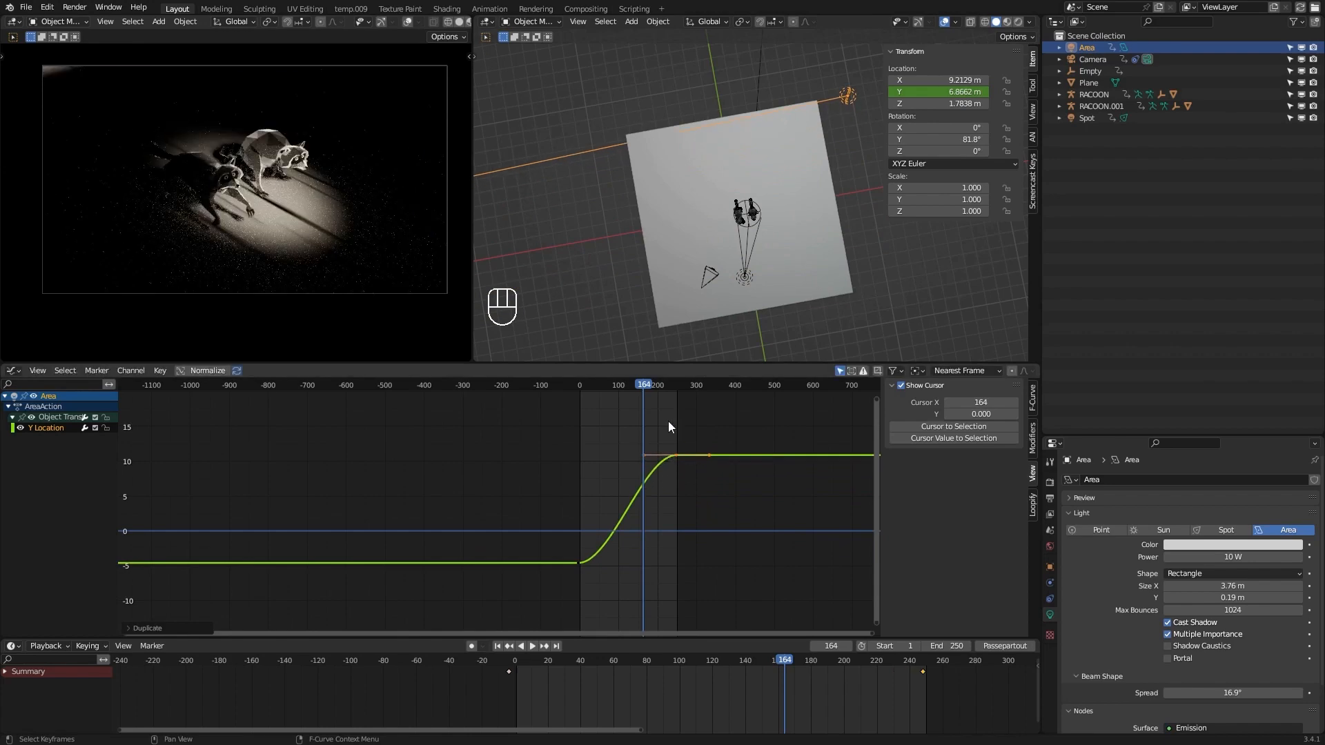
pyautogui.press('space')
pyautogui.moveTo(661, 387); pyautogui.dragTo(664, 388)
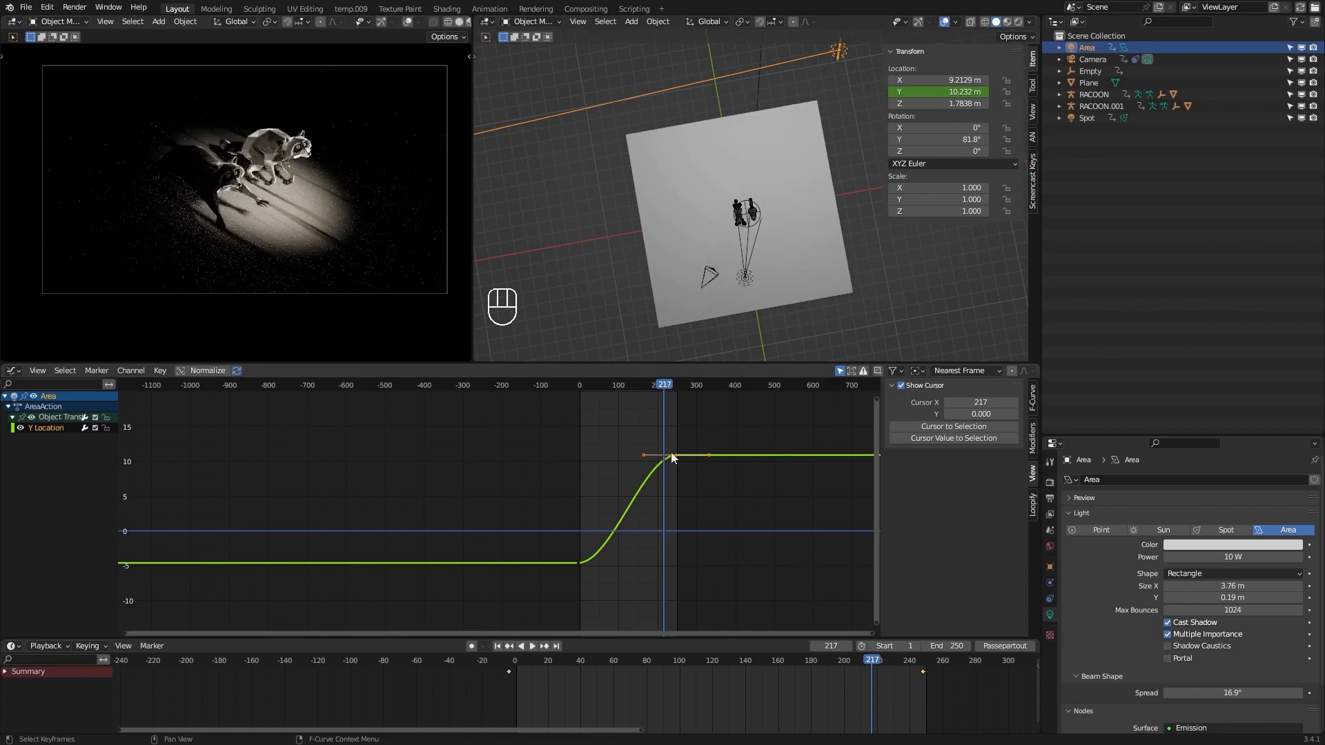
pyautogui.press('g')
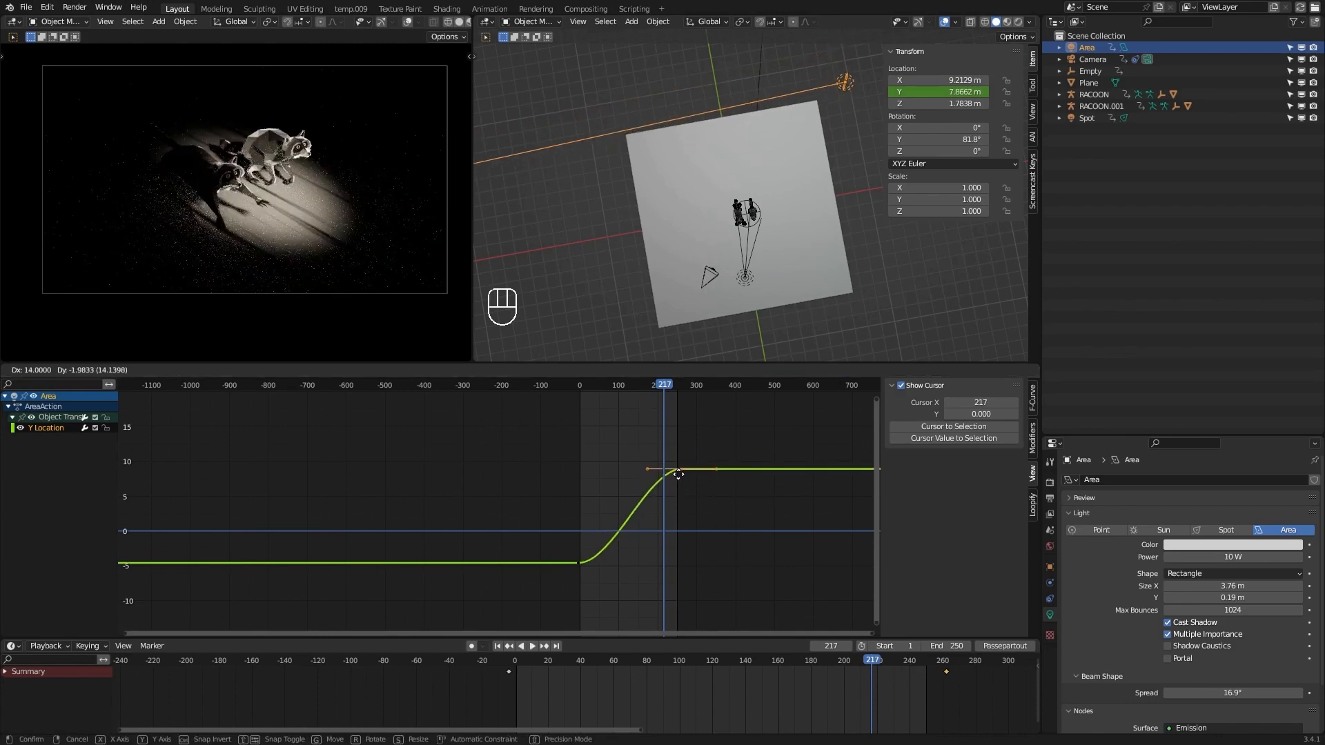
pyautogui.click(678, 474)
# Set the interpolation of both Y location keyframes to Linear.
pyautogui.press('shift')
pyautogui.press('a')
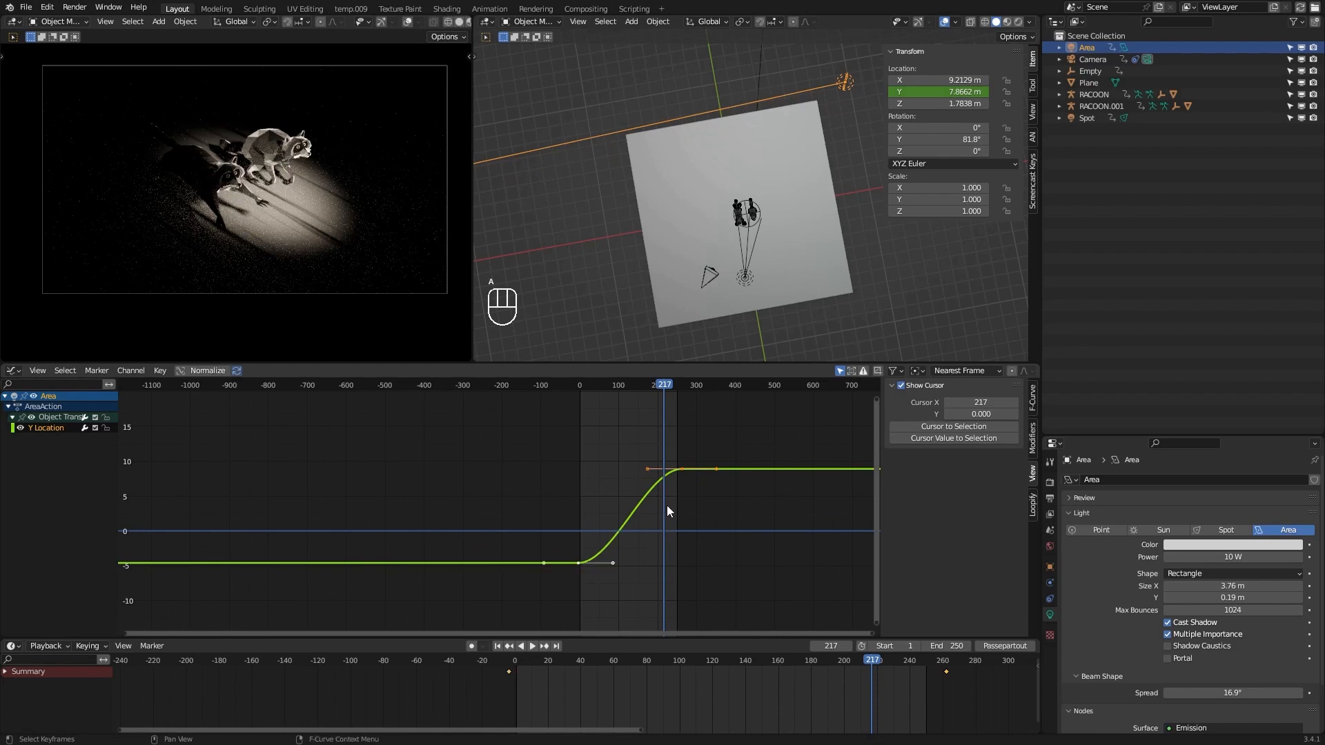
pyautogui.press('t')
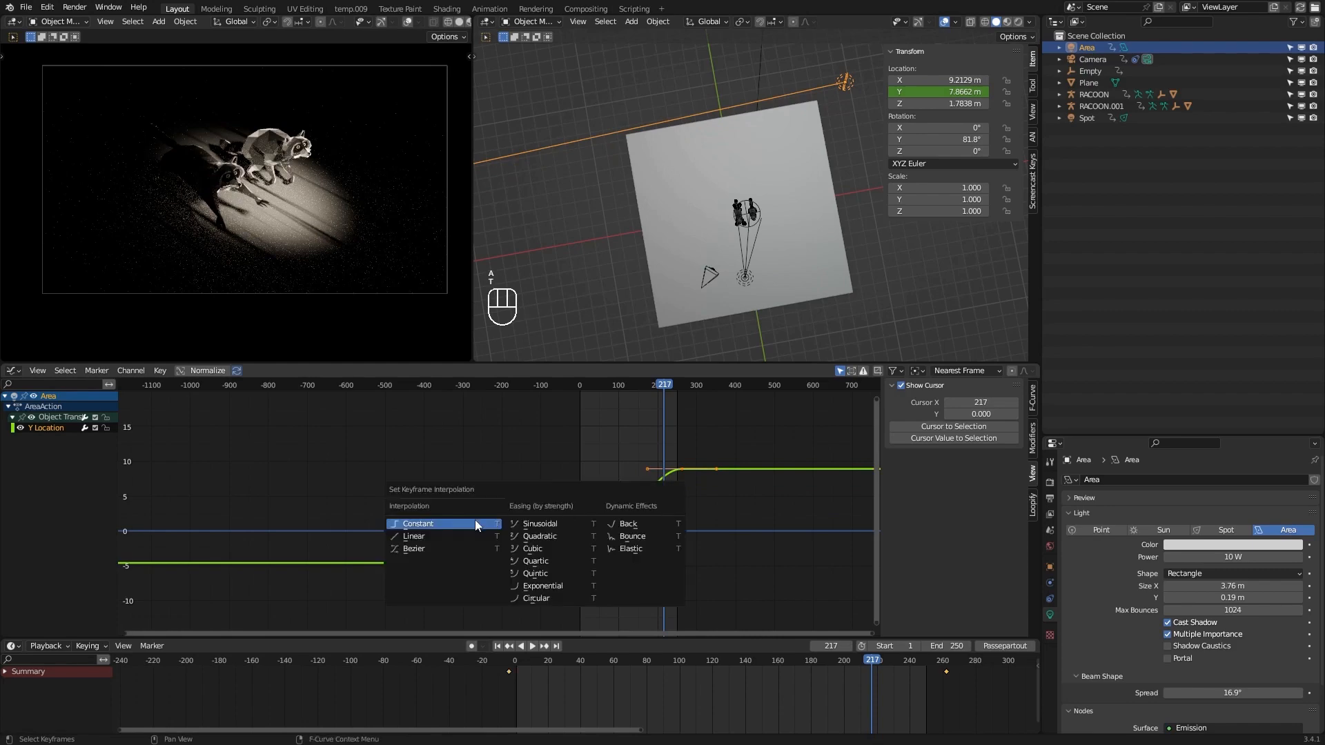
pyautogui.click(437, 535)
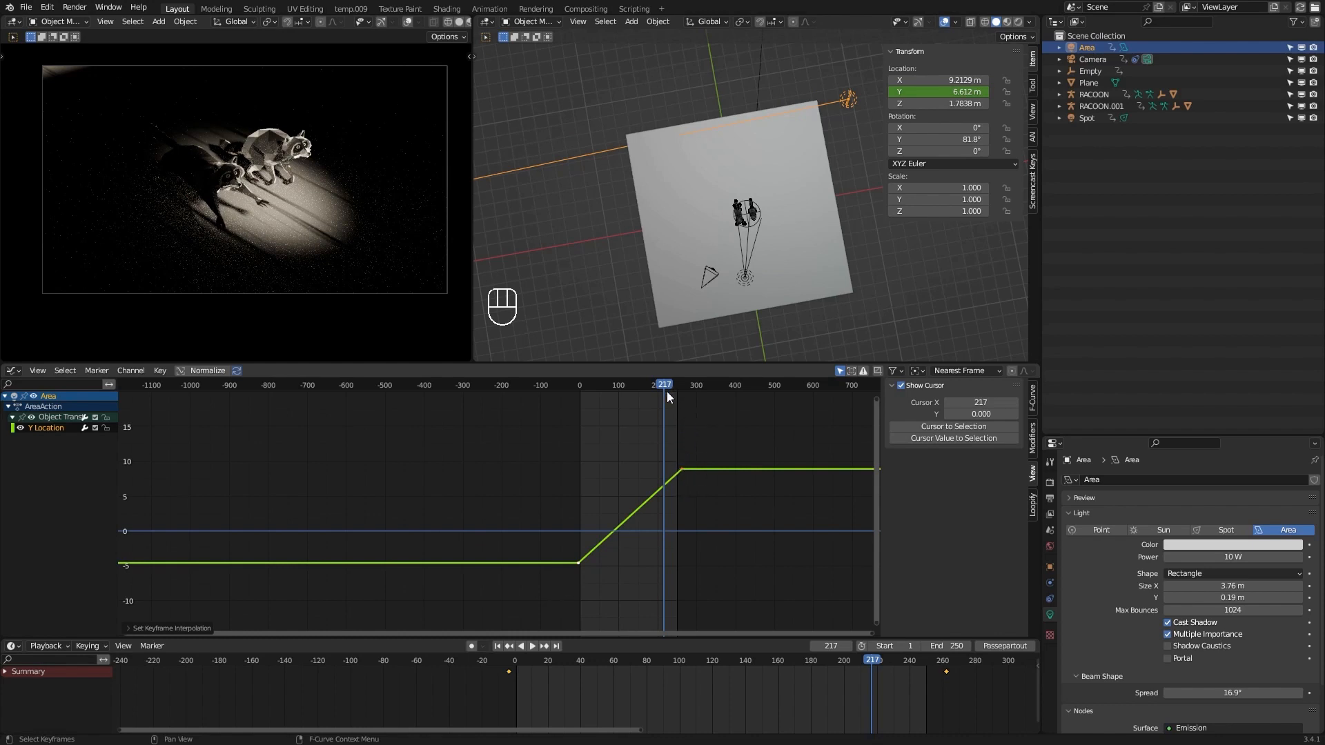
# Scale the two Y location keyframes closer together in time to about 0.32 and preview the light's movement.
pyautogui.keyDown('ctrl'); pyautogui.moveTo(673, 492); pyautogui.dragTo(730, 539, button='middle'); pyautogui.keyUp('ctrl')
pyautogui.press('s')
pyautogui.press('x')
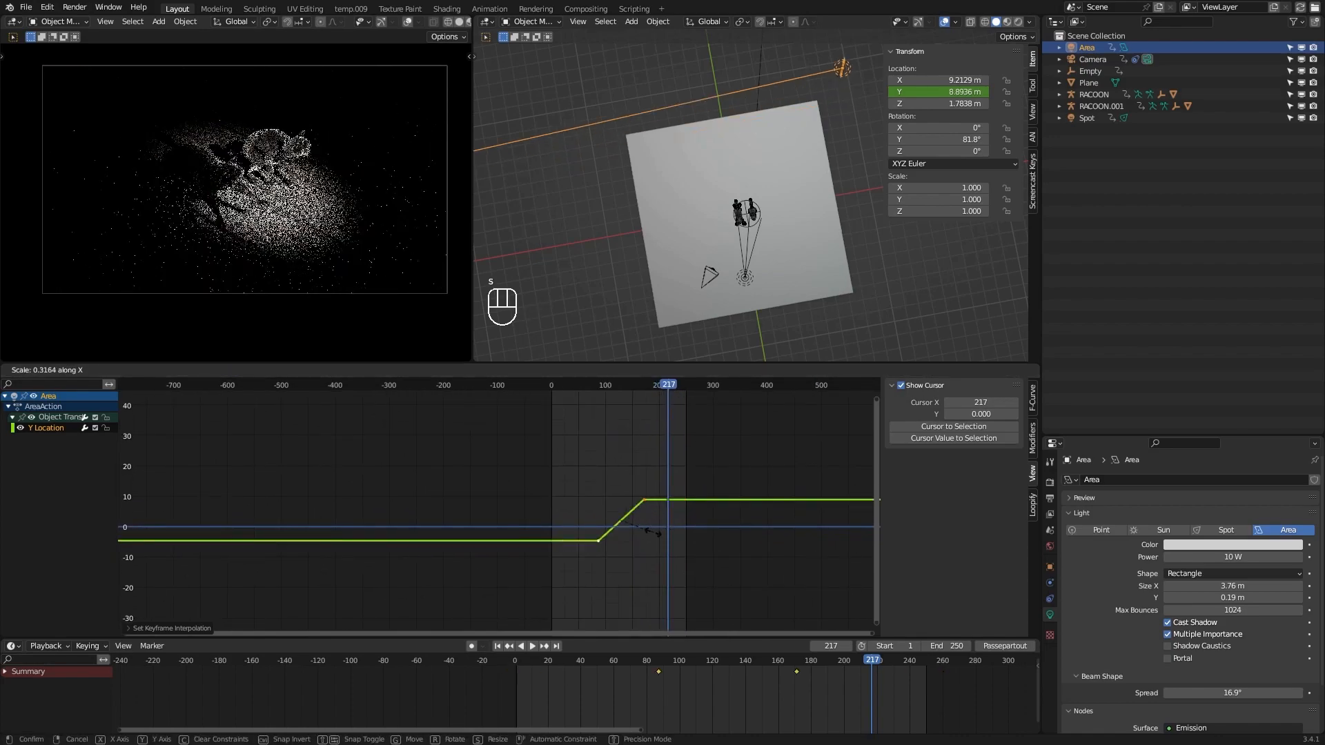
pyautogui.click(647, 534)
pyautogui.click(601, 388)
pyautogui.press('space')
pyautogui.press('space')
# Speed up the light's sweep further by scaling the keyframes in time to about frames 116 and 142, and play it back.
pyautogui.keyDown('ctrl'); pyautogui.moveTo(663, 510); pyautogui.dragTo(697, 510, button='middle'); pyautogui.keyUp('ctrl')
pyautogui.press('s')
pyautogui.press('x')
pyautogui.click(602, 508)
pyautogui.click(524, 388)
pyautogui.press('space')
pyautogui.press('space')
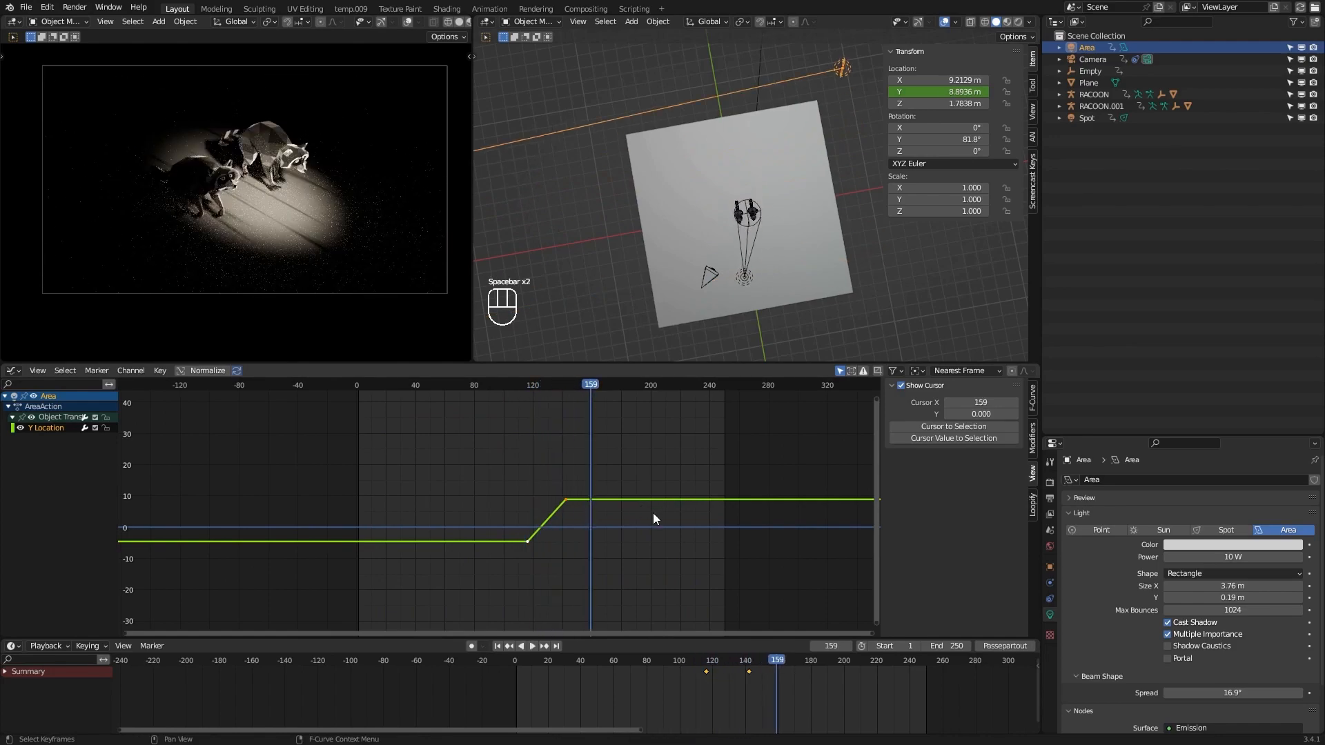
# Fine-tune the sweep speed by rescaling the keyframes in time to about frames 118 and 140, checking the playback.
pyautogui.press('s')
pyautogui.press('x')
pyautogui.click(611, 511)
pyautogui.click(527, 388)
pyautogui.press('space')
pyautogui.press('space')
pyautogui.press('s')
pyautogui.press('x')
pyautogui.click(633, 488)
pyautogui.click(525, 386)
pyautogui.press('space')
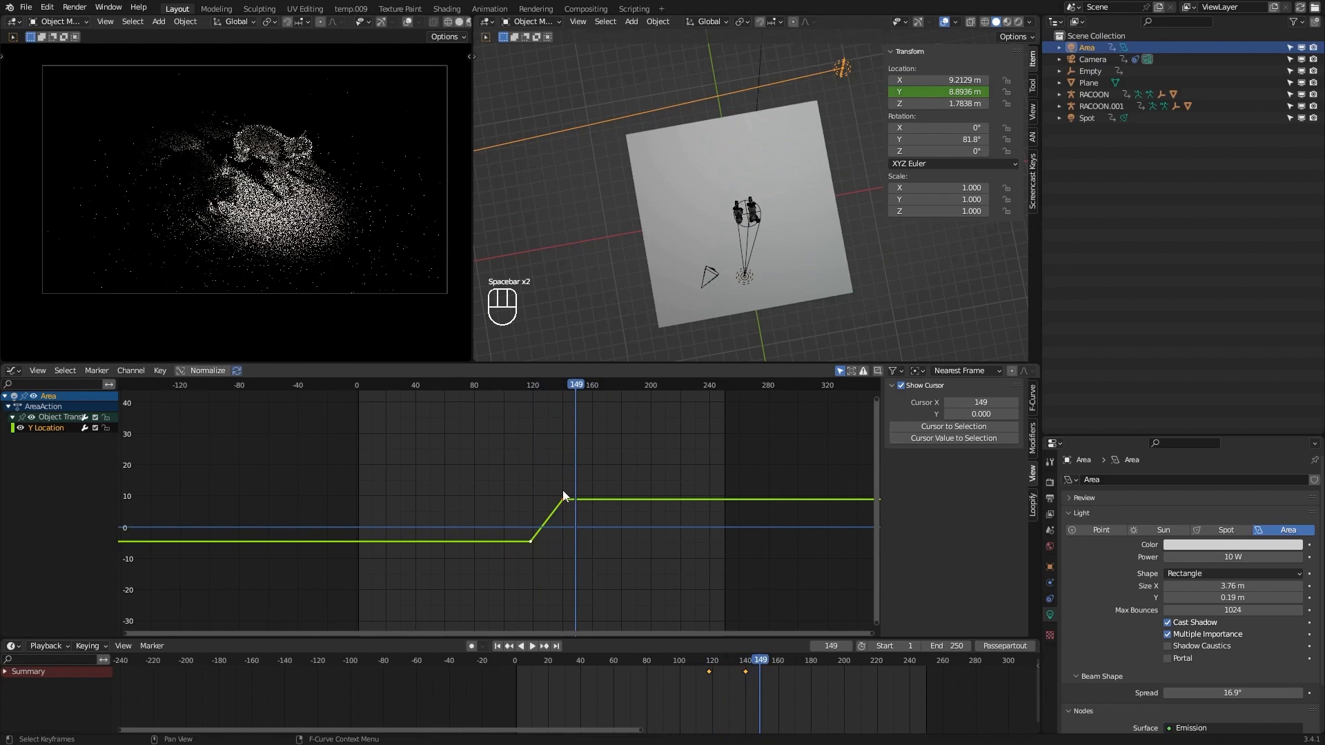
pyautogui.press('space')
# Instantiate the animated area light with Loopify using Fit Timeline, and set the instance offset to 50.
pyautogui.moveTo(621, 506)
pyautogui.keyDown('ctrl'); pyautogui.mouseDown(button='middle')
pyautogui.moveTo(559, 504)
pyautogui.moveTo(634, 511)
pyautogui.mouseUp(button='middle'); pyautogui.keyUp('ctrl')
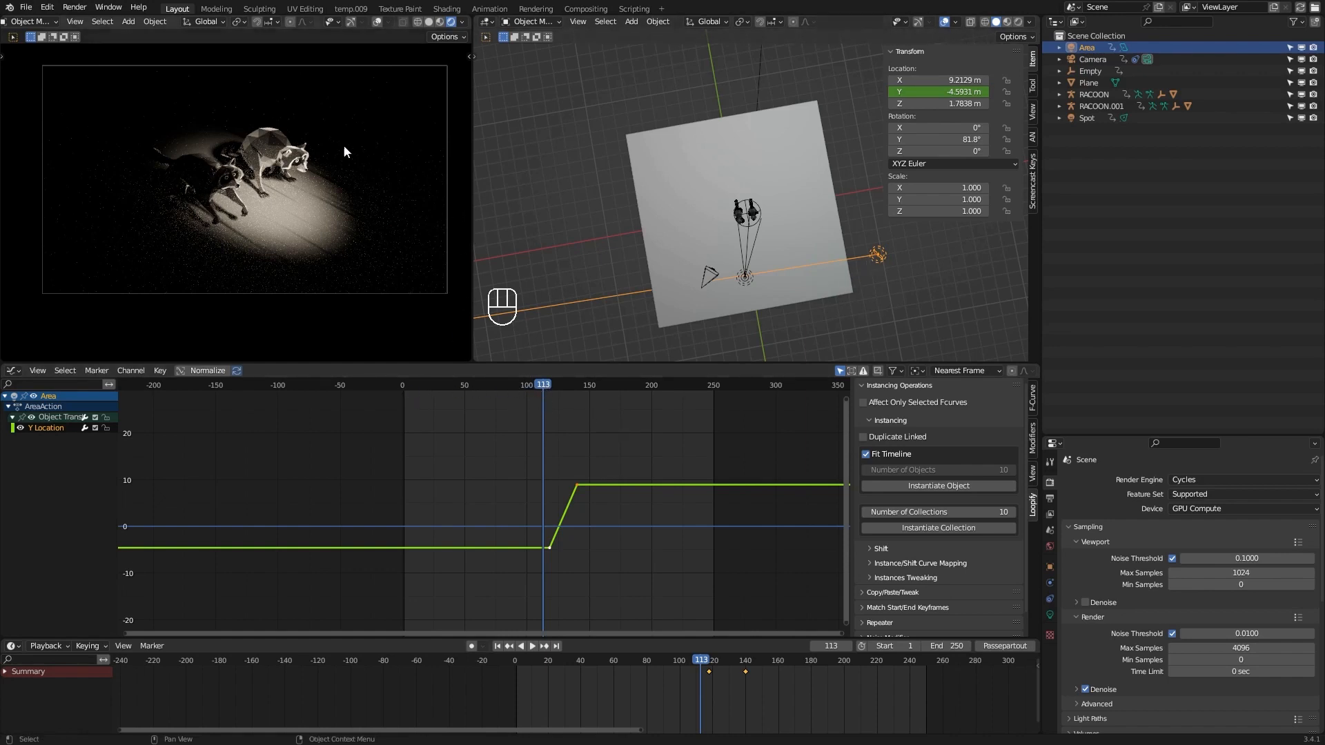
pyautogui.moveTo(428, 388); pyautogui.dragTo(532, 388)
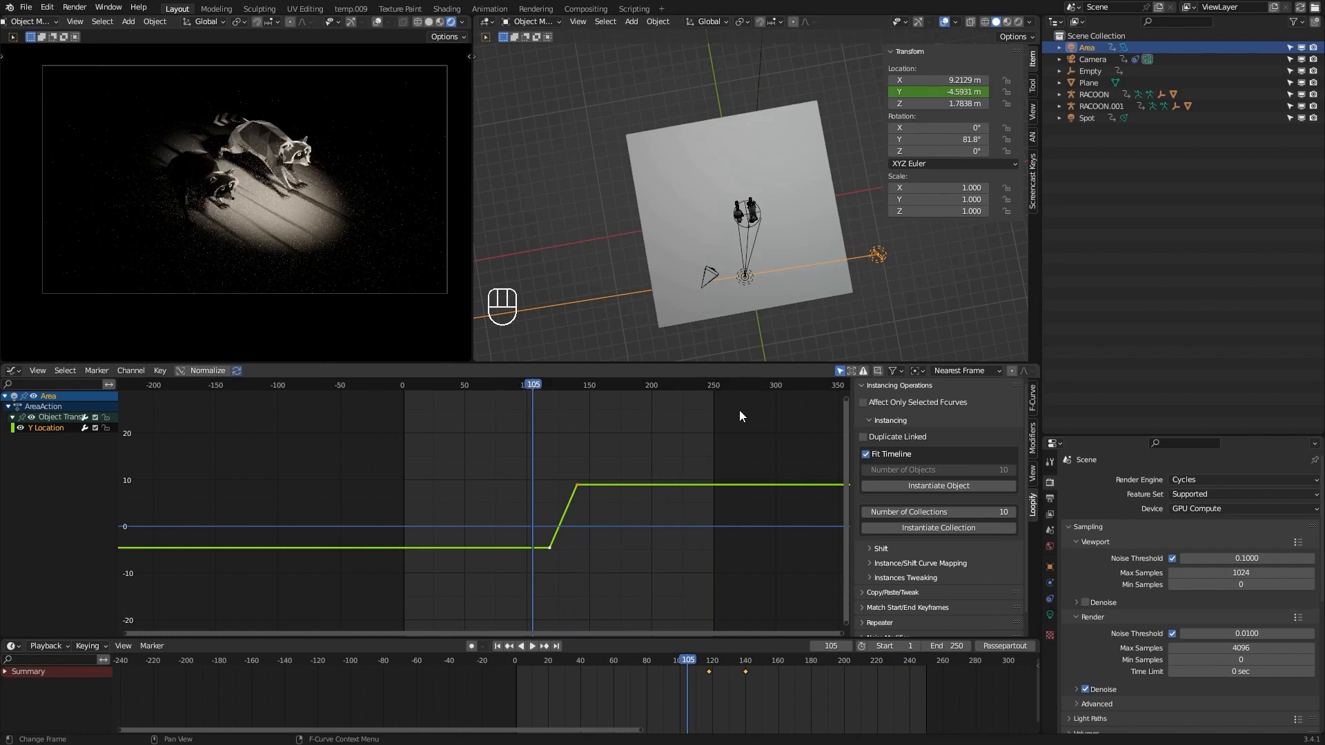
pyautogui.click(938, 487)
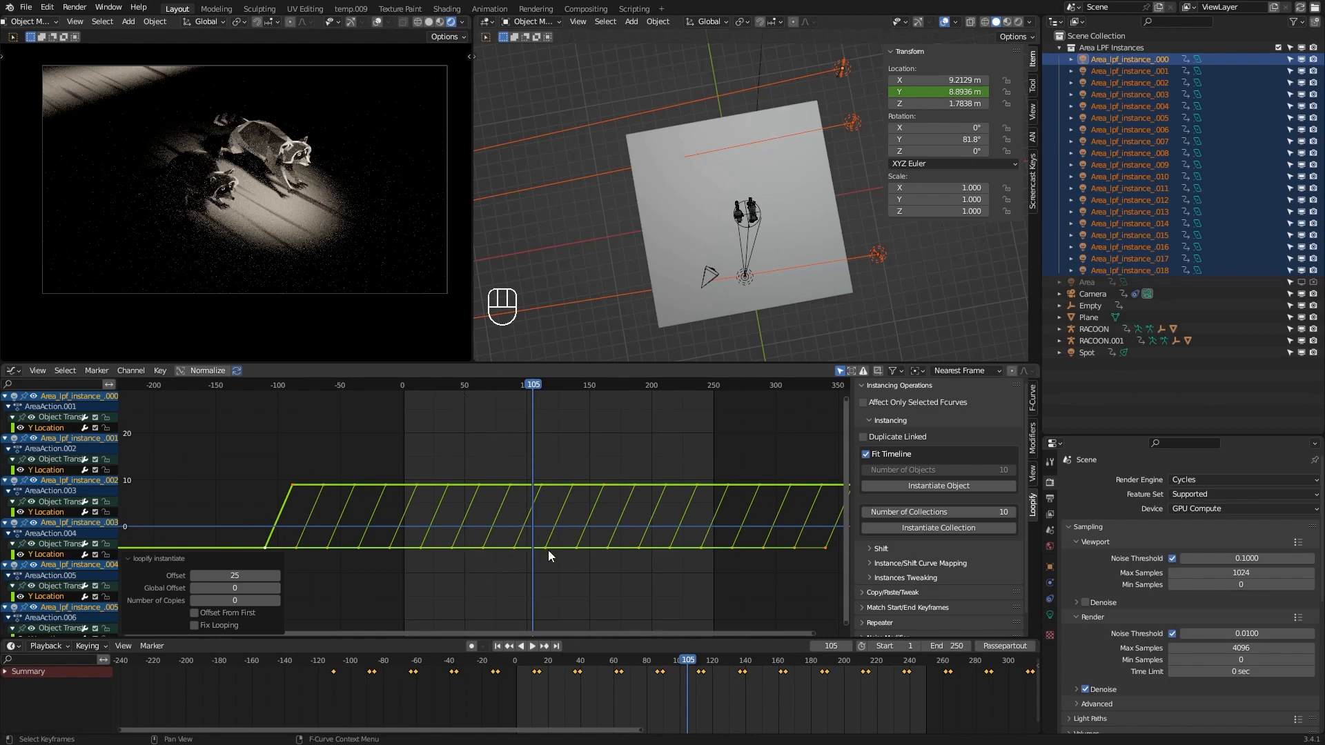
pyautogui.click(254, 576)
pyautogui.write('50')
pyautogui.press('Return')
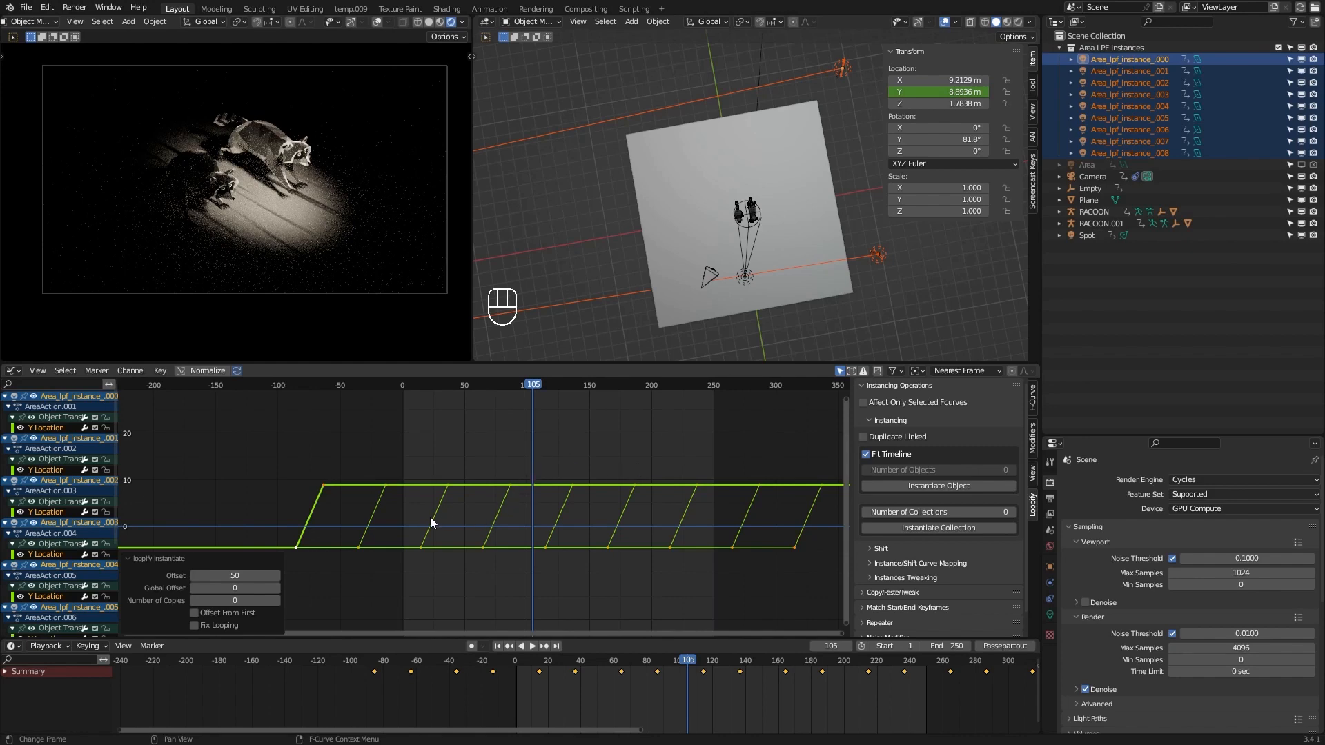
# Set the Loopify instance offset to 60 and play the animation to check the light spacing.
pyautogui.click(246, 576)
pyautogui.write('60')
pyautogui.press('Return')
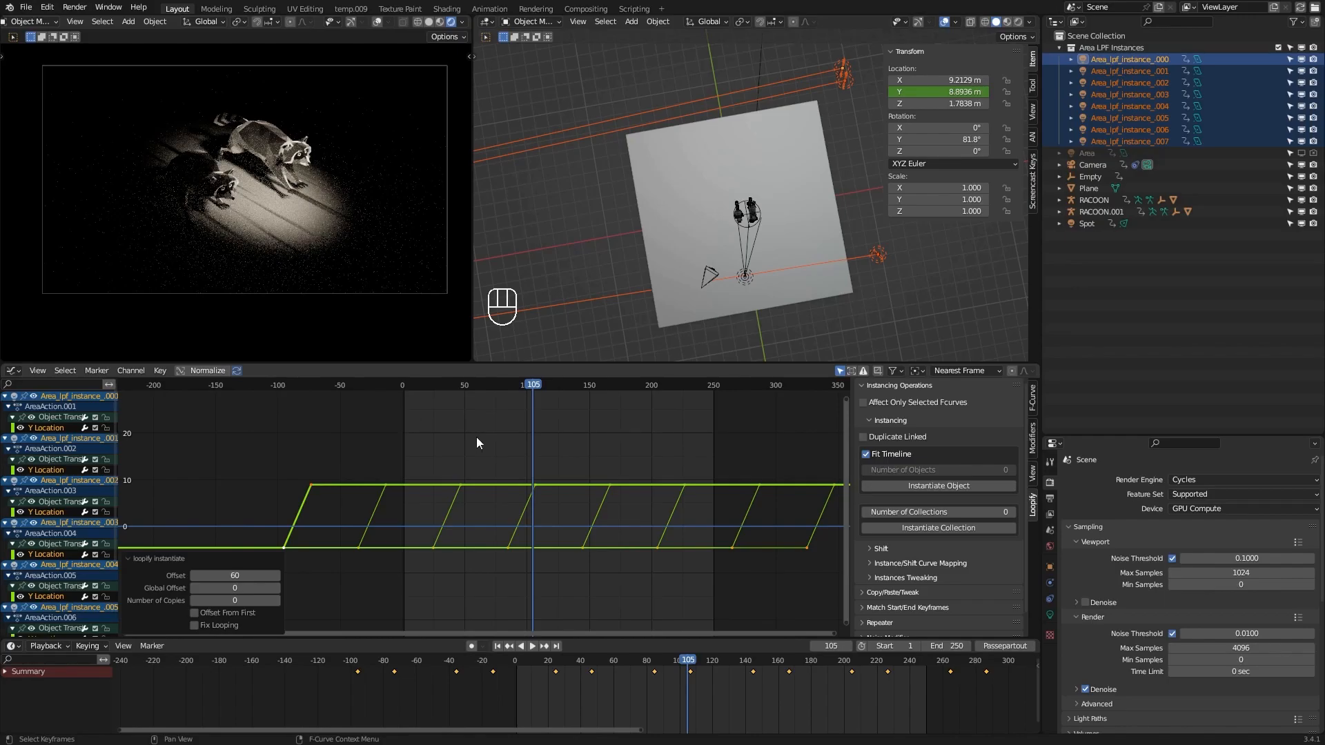
pyautogui.press('space')
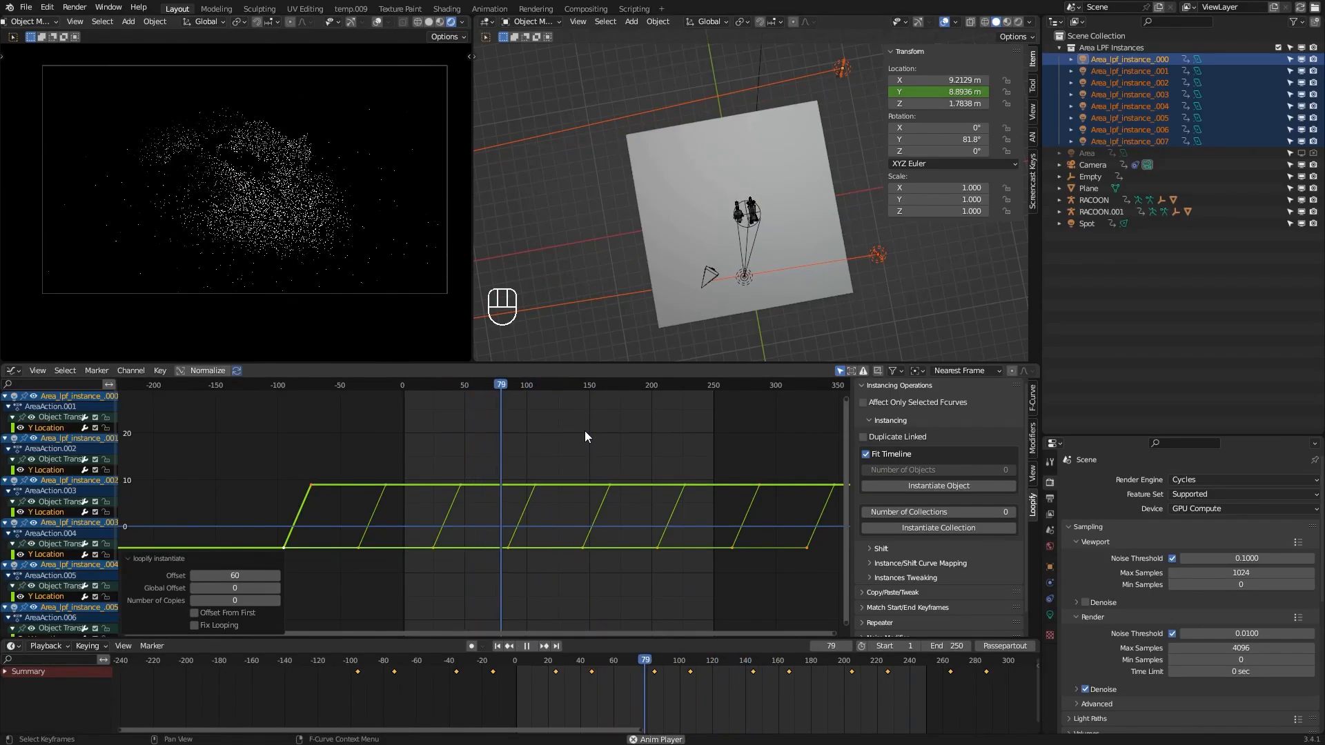
pyautogui.press('space')
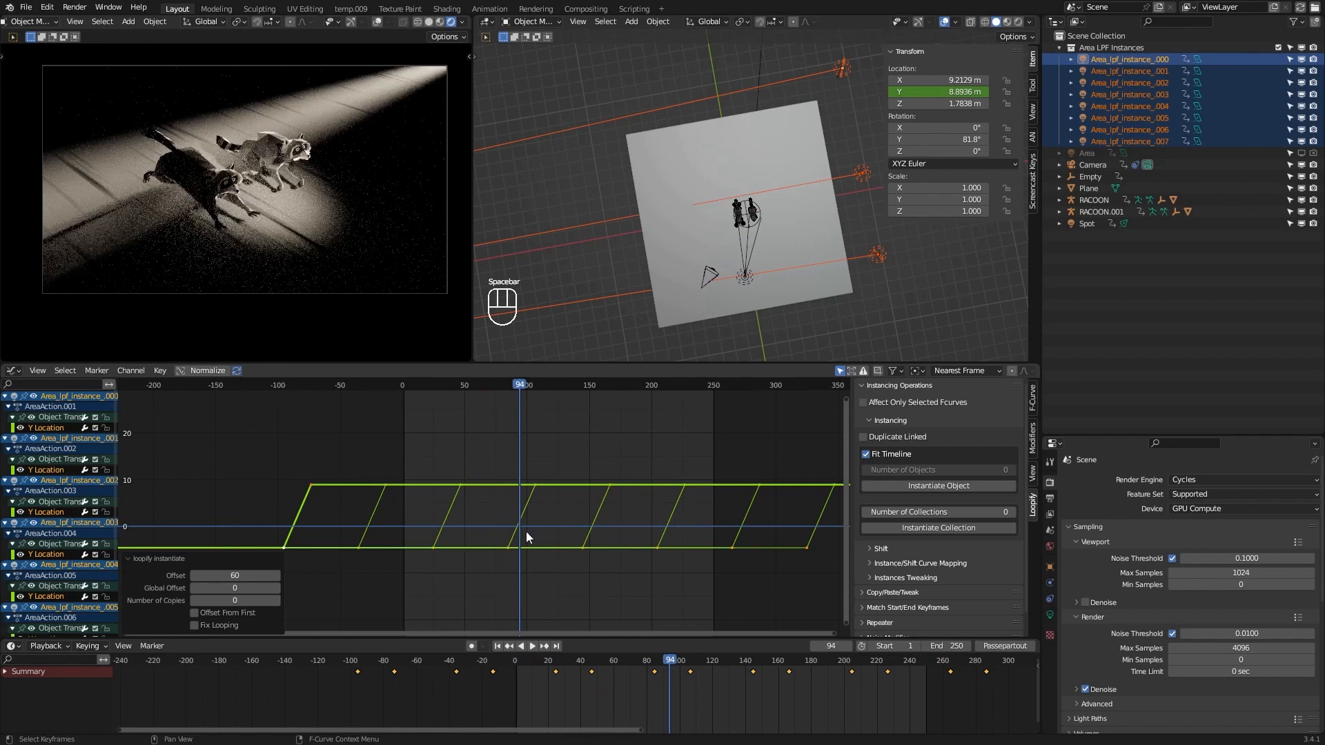
# Enable Fix Looping for the area light instances and preview the loop.
pyautogui.click(193, 626)
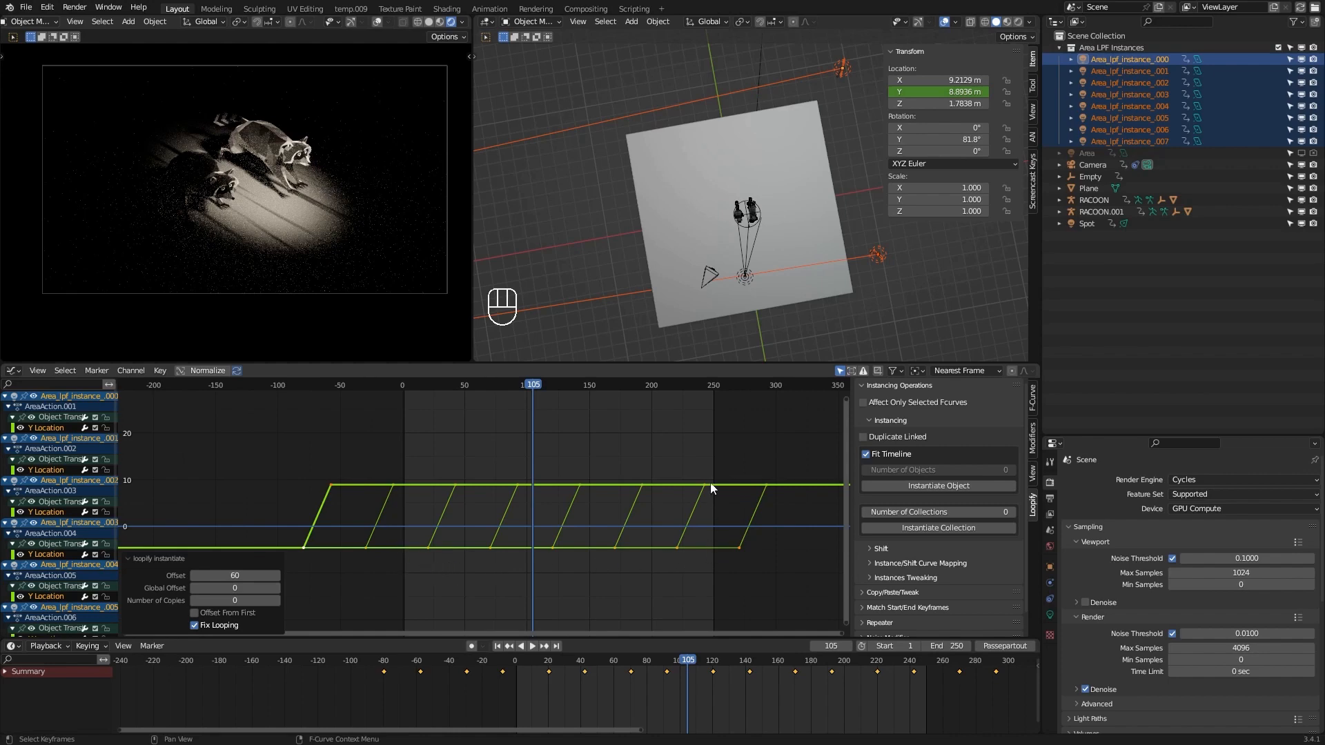
pyautogui.press('space')
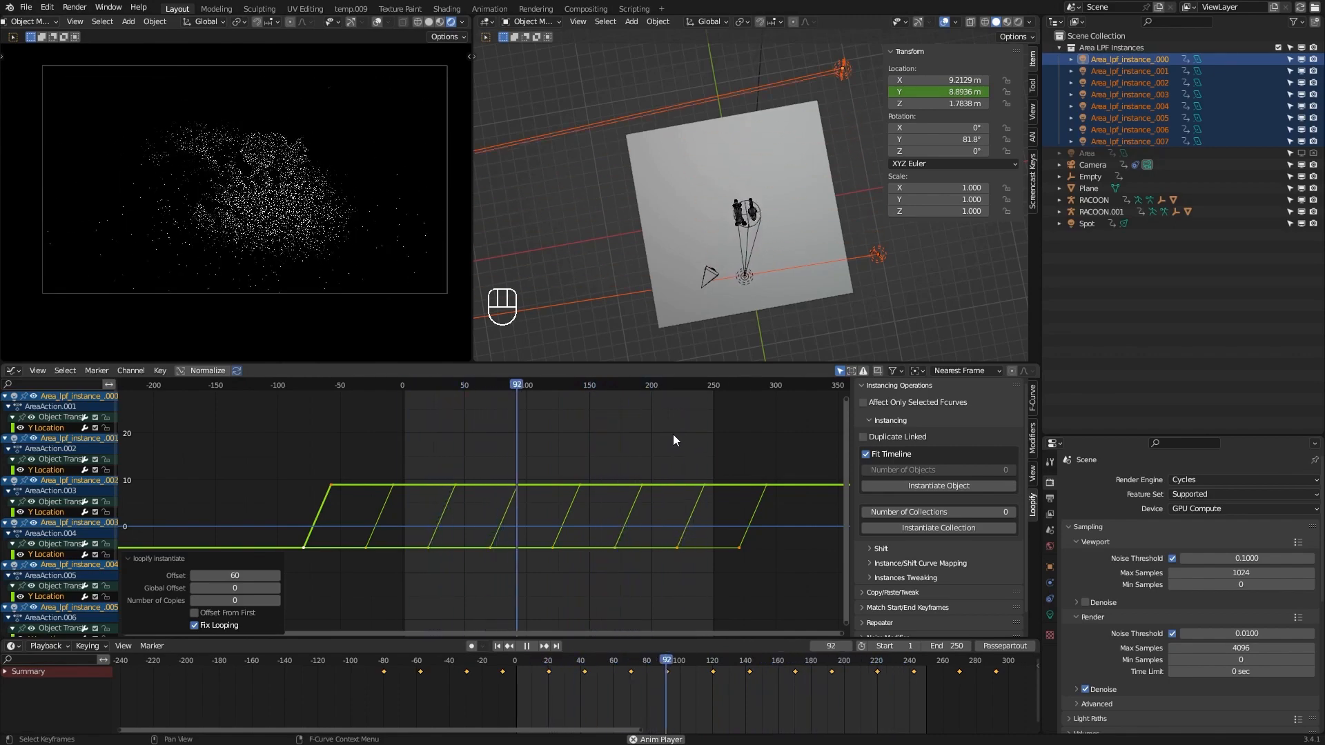
pyautogui.press('space')
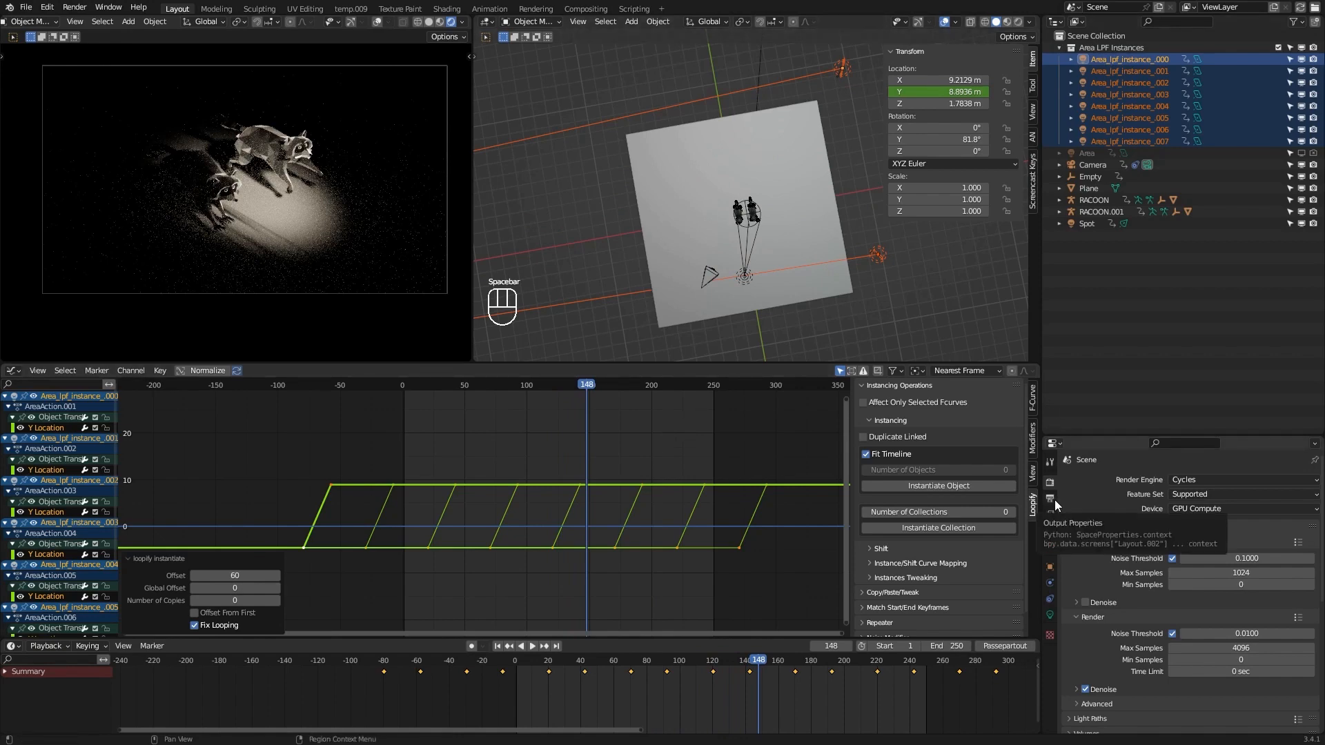
# Enable viewport denoising and play the animation.
pyautogui.click(1085, 602)
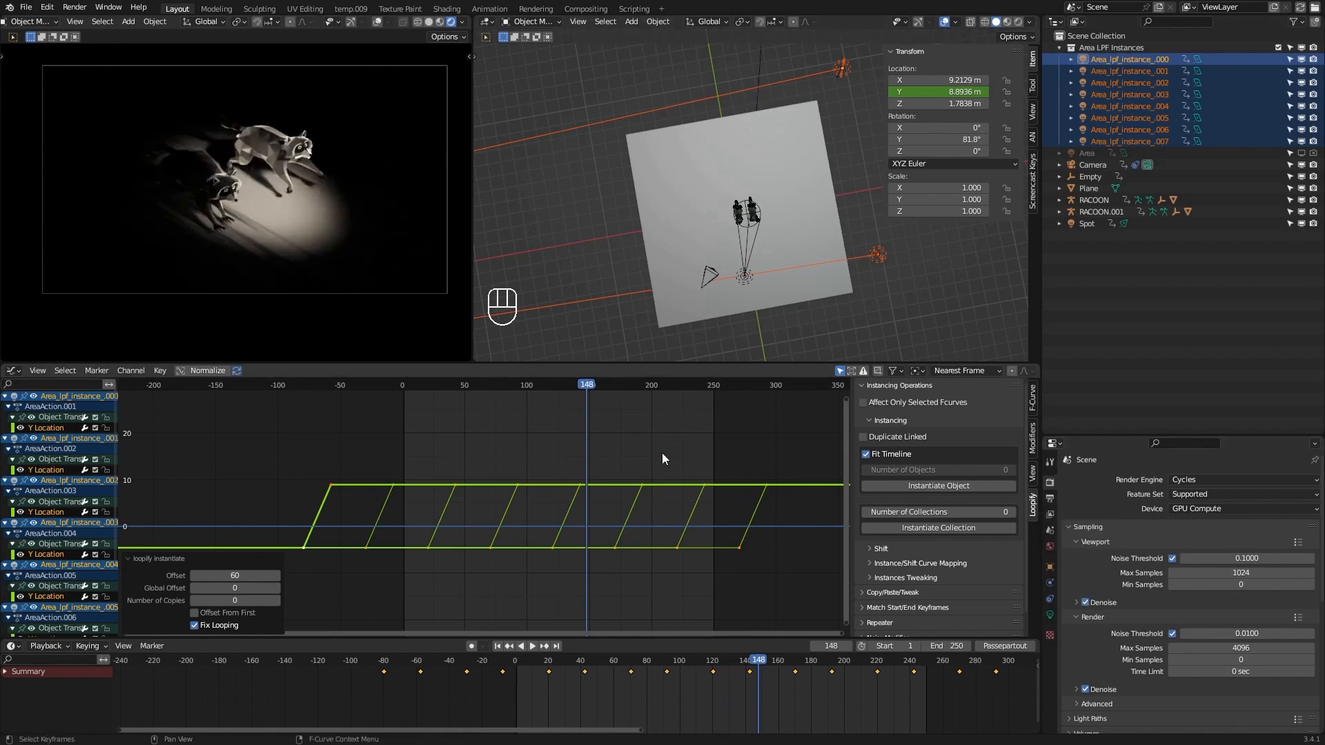
pyautogui.press('space')
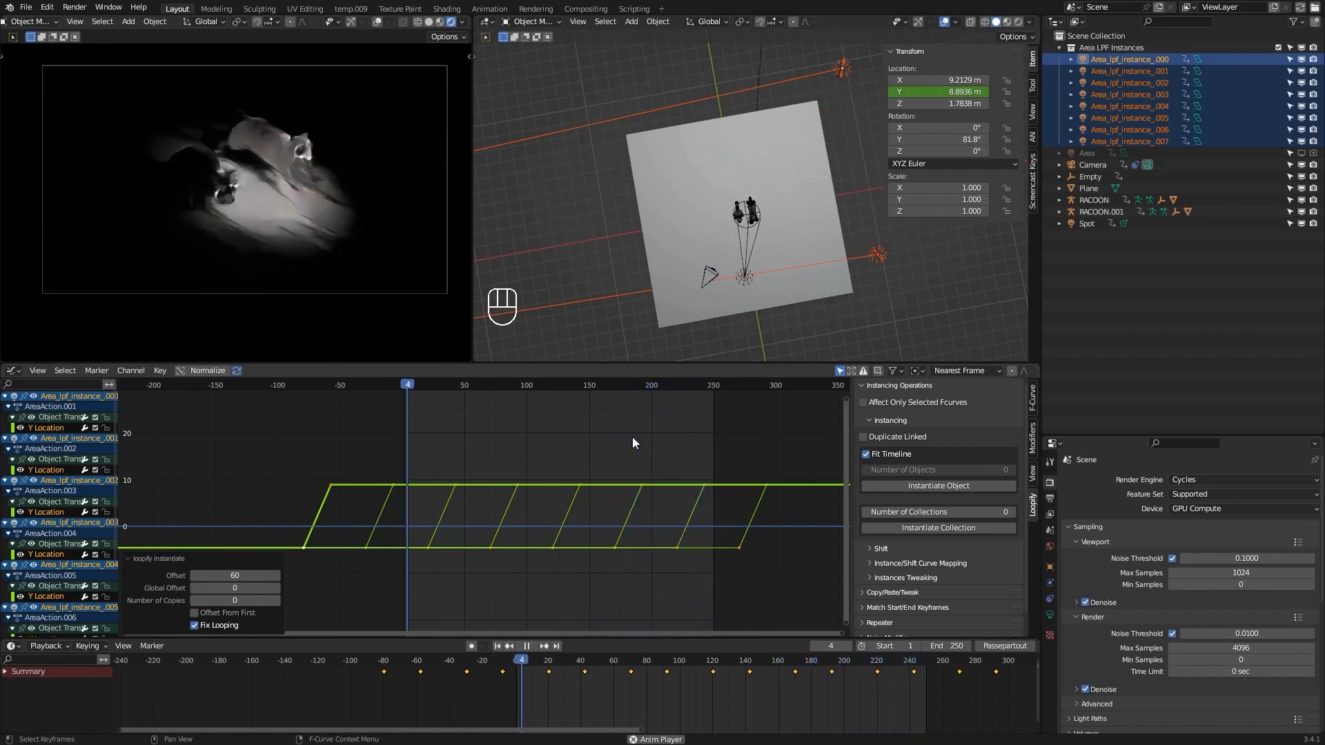
pyautogui.press('space')
# Shift all area light instance keyframes about 20 frames later in time and check the lighting near frame 246.
pyautogui.moveTo(655, 440); pyautogui.dragTo(635, 437, button='middle')
pyautogui.press('g')
pyautogui.press('x')
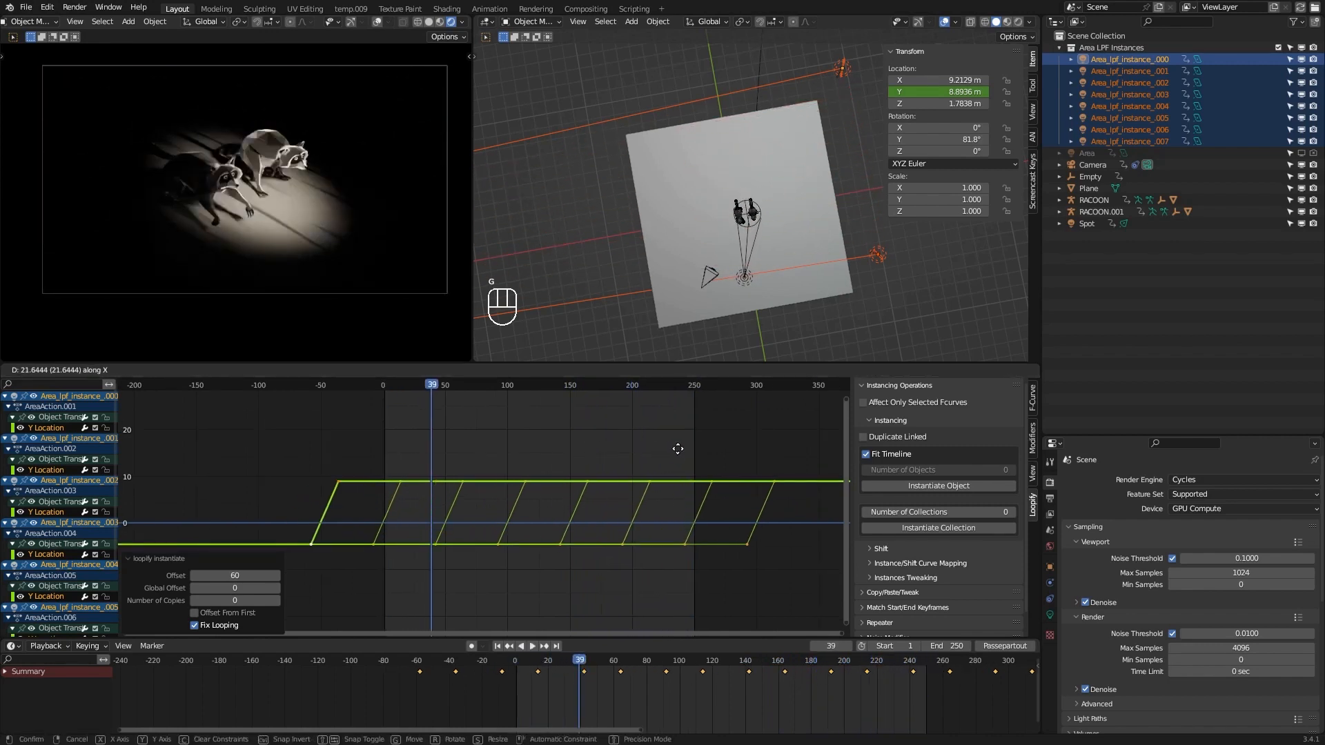
pyautogui.click(674, 451)
pyautogui.moveTo(684, 386); pyautogui.dragTo(689, 386)
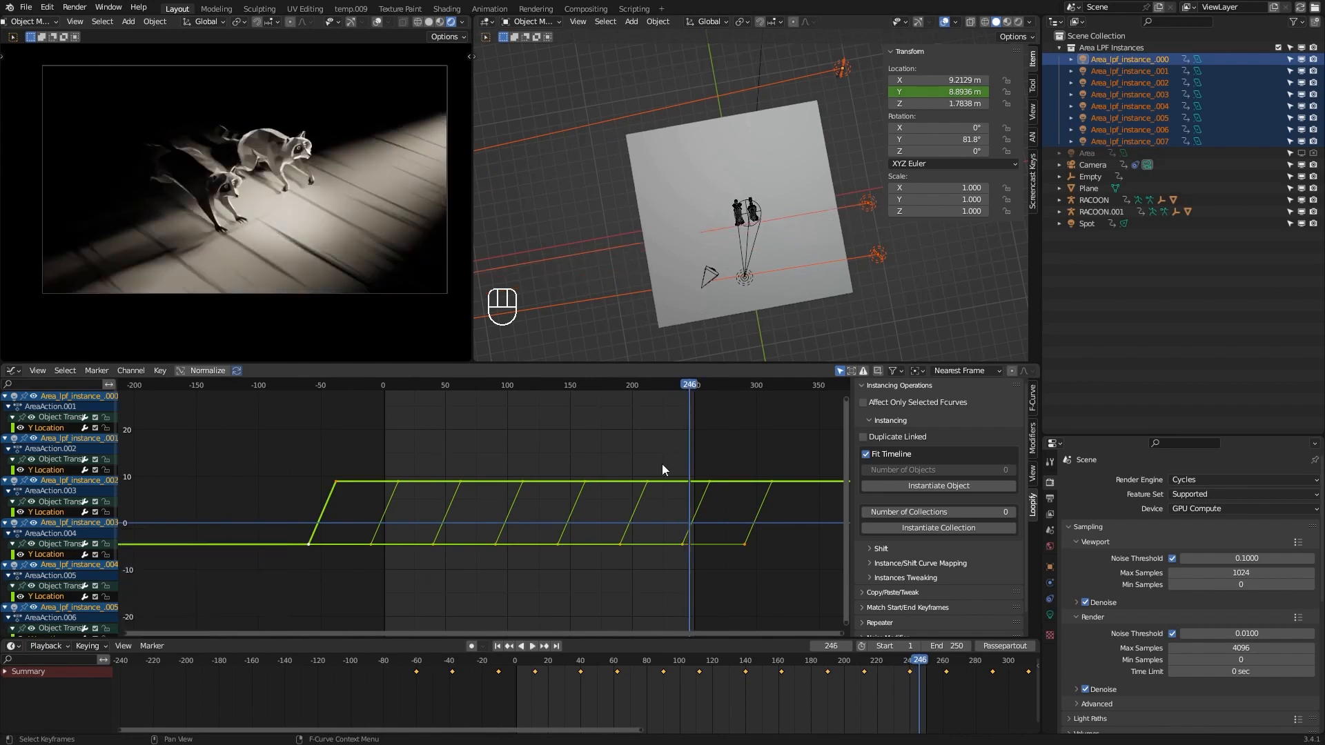
# Compare the lighting at frames 250 and 1, and play the animation to check the loop.
pyautogui.click(556, 647)
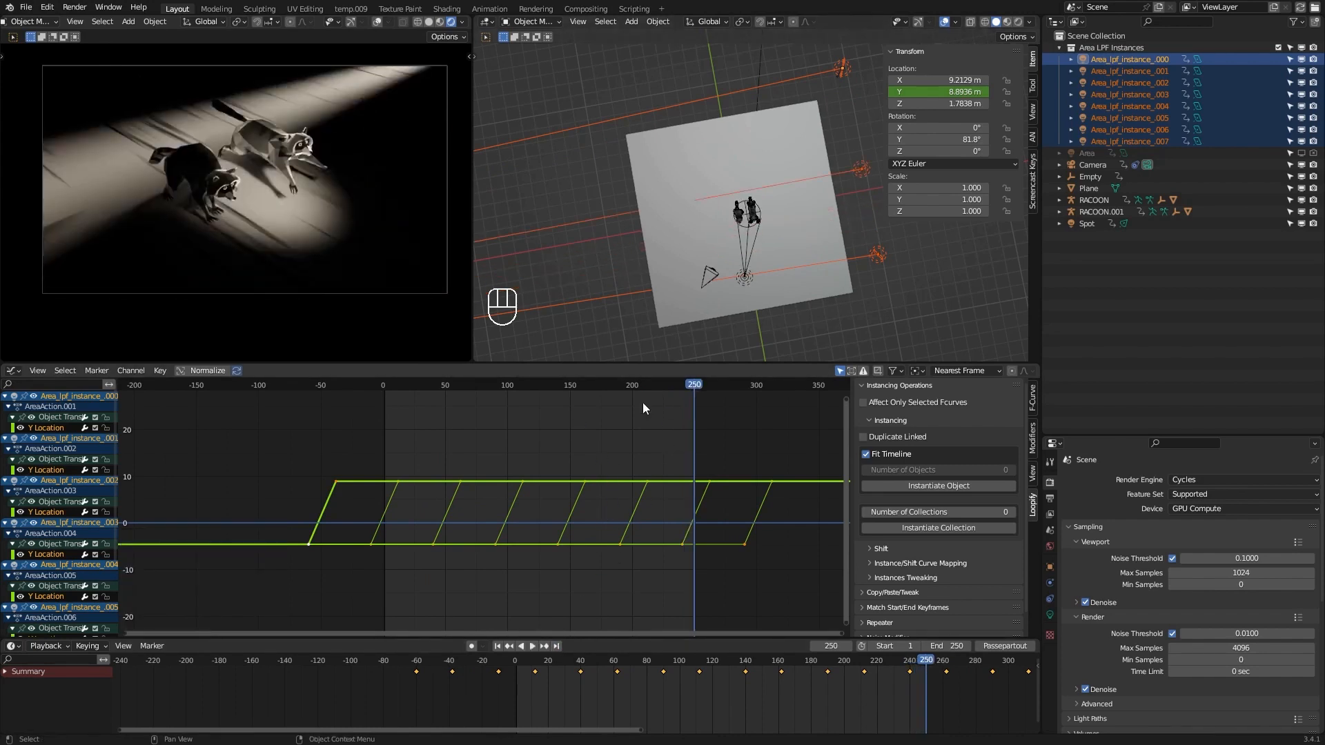
pyautogui.click(497, 647)
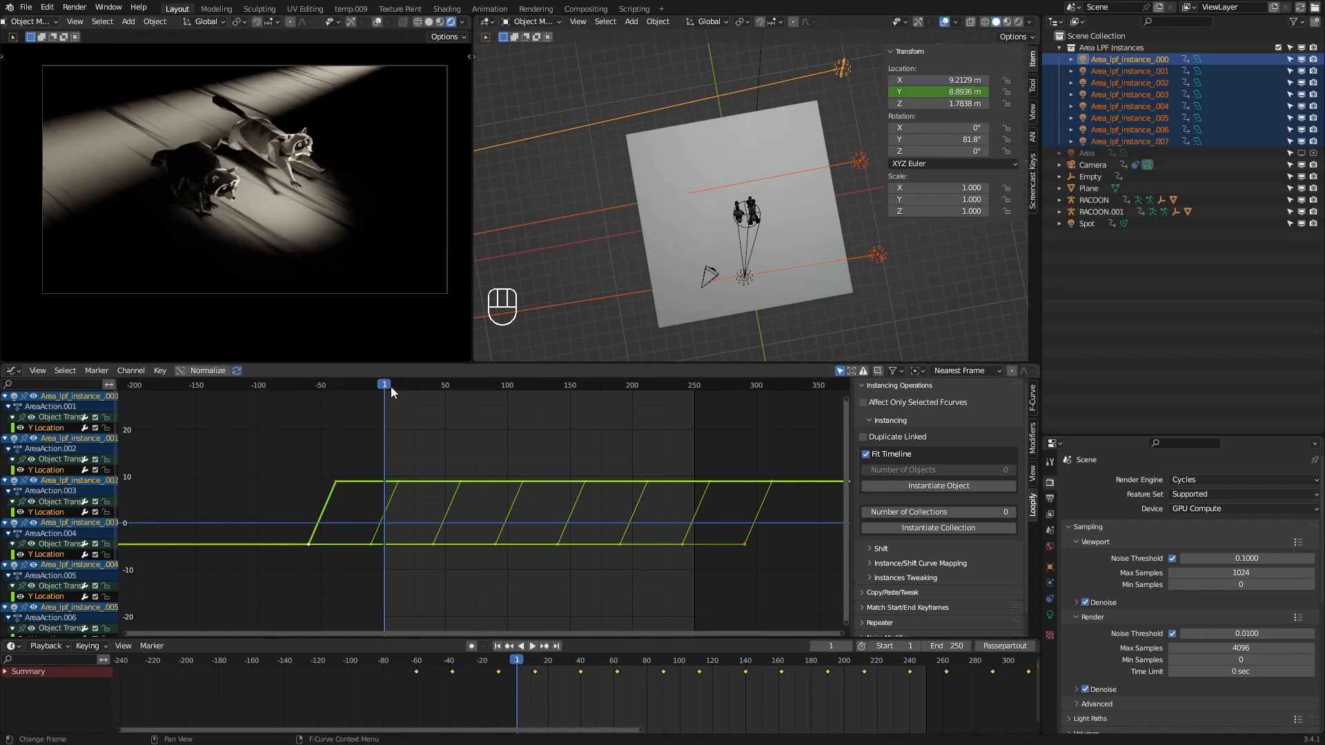
pyautogui.press('space')
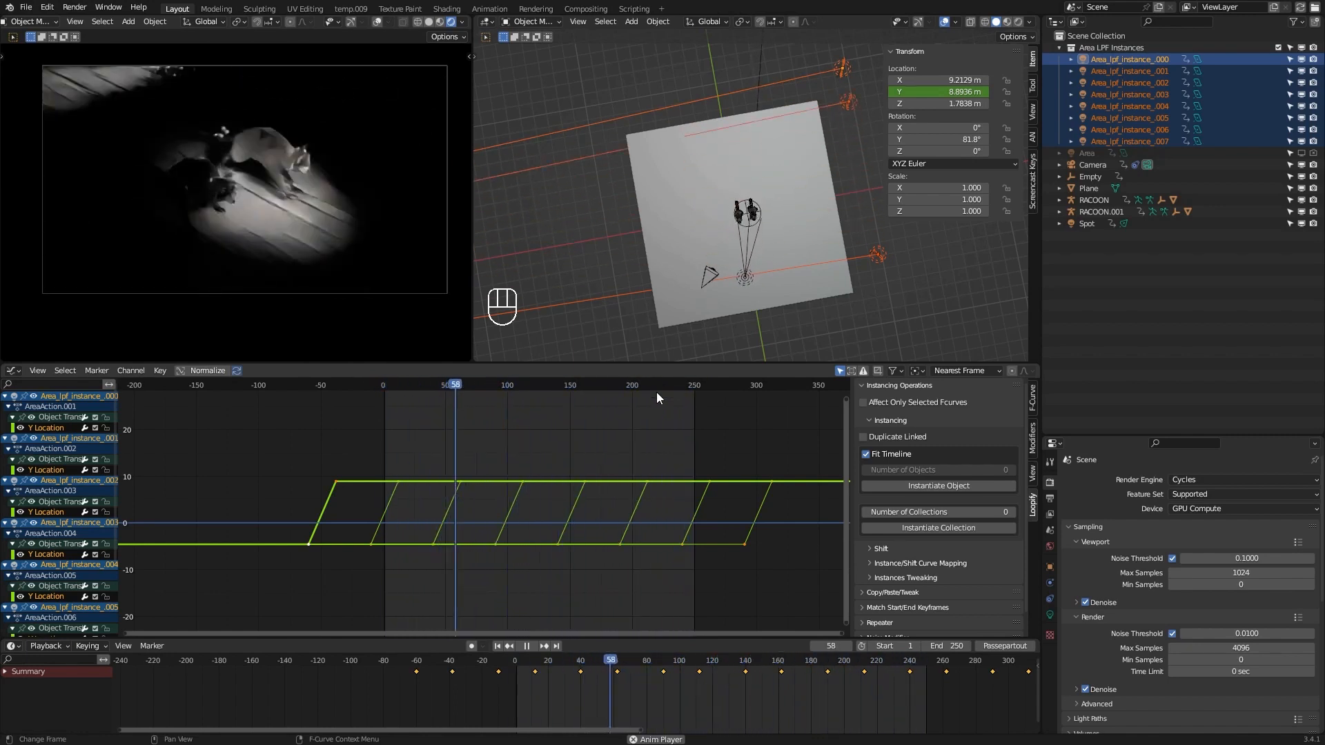
pyautogui.press('space')
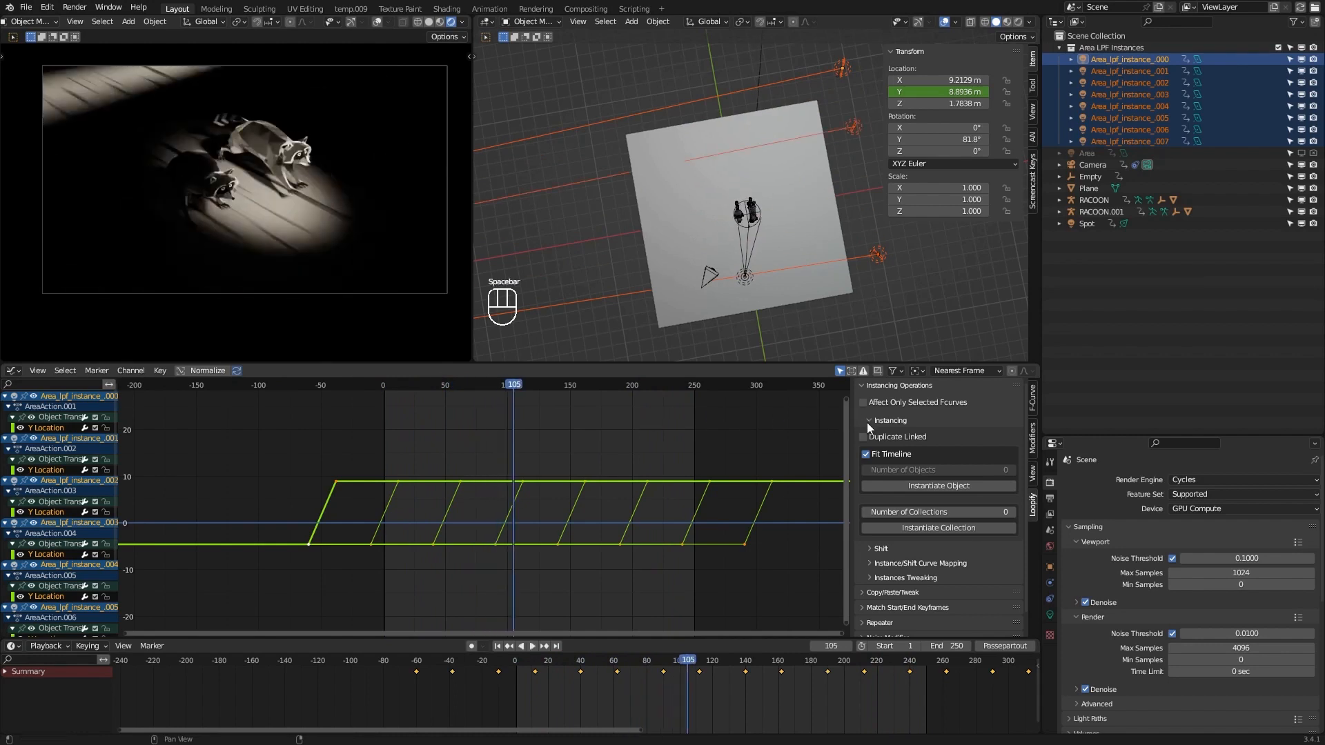
# Apply Shift Keyframes X to the area light instances with Add to Existing enabled and an offset of 9.
pyautogui.click(872, 549)
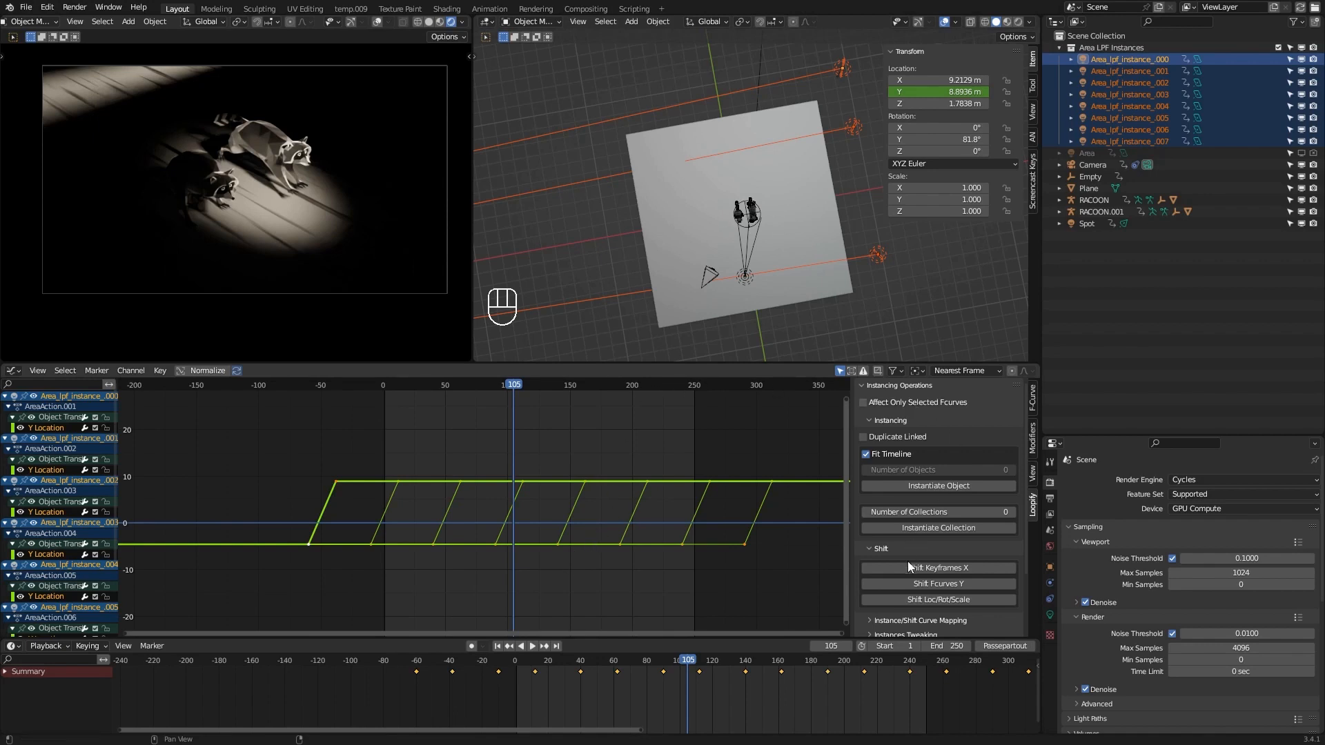
pyautogui.click(980, 569)
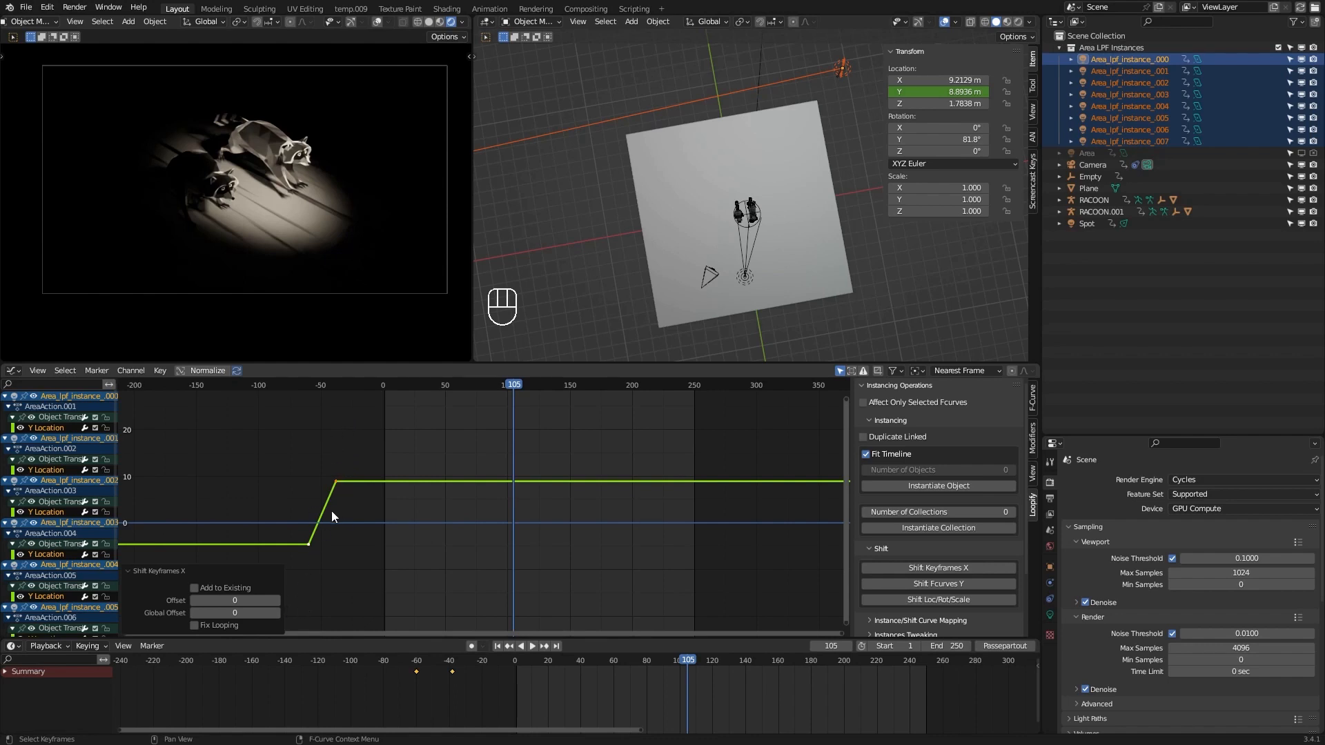
pyautogui.click(193, 588)
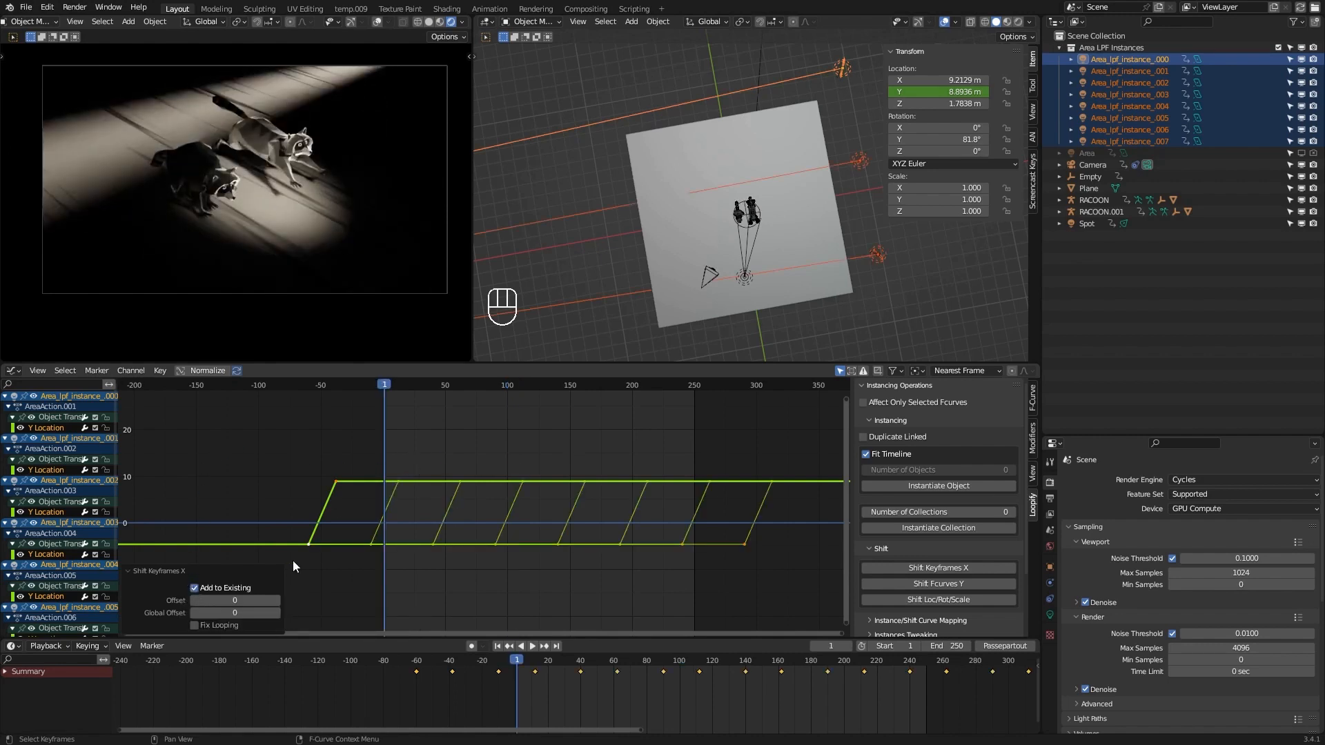
pyautogui.moveTo(243, 599); pyautogui.dragTo(277, 600)
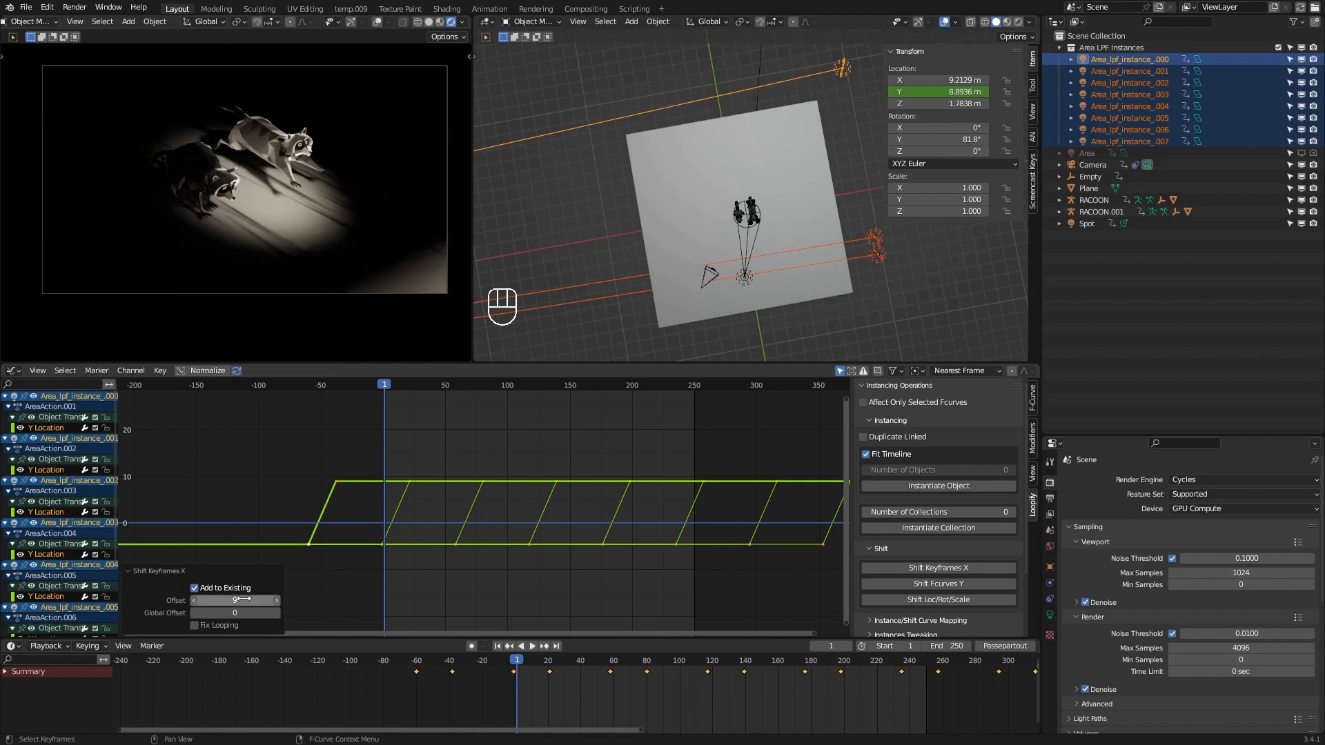
# Enable Fix Looping for the keyframe shift, set its offset to 17, and preview the animation.
pyautogui.click(195, 626)
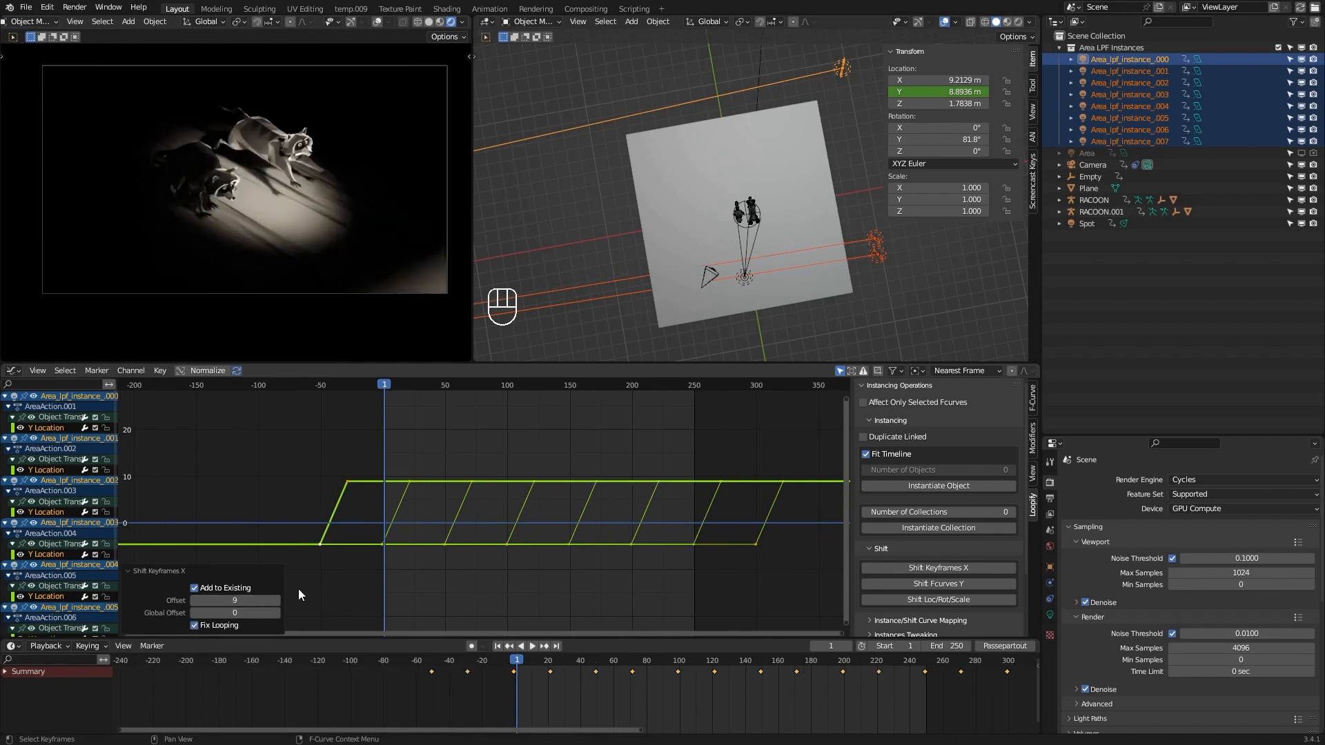
pyautogui.moveTo(248, 600); pyautogui.dragTo(279, 601)
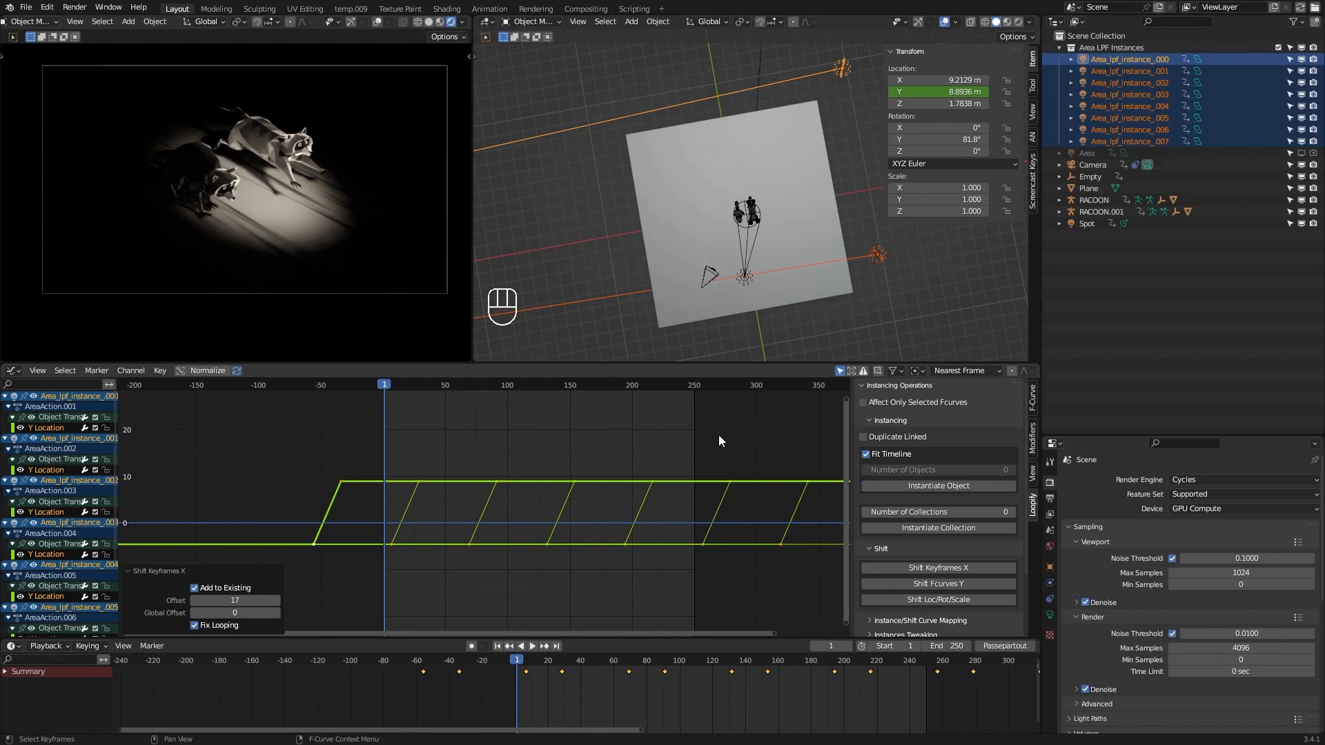
pyautogui.moveTo(719, 557); pyautogui.dragTo(694, 559, button='middle')
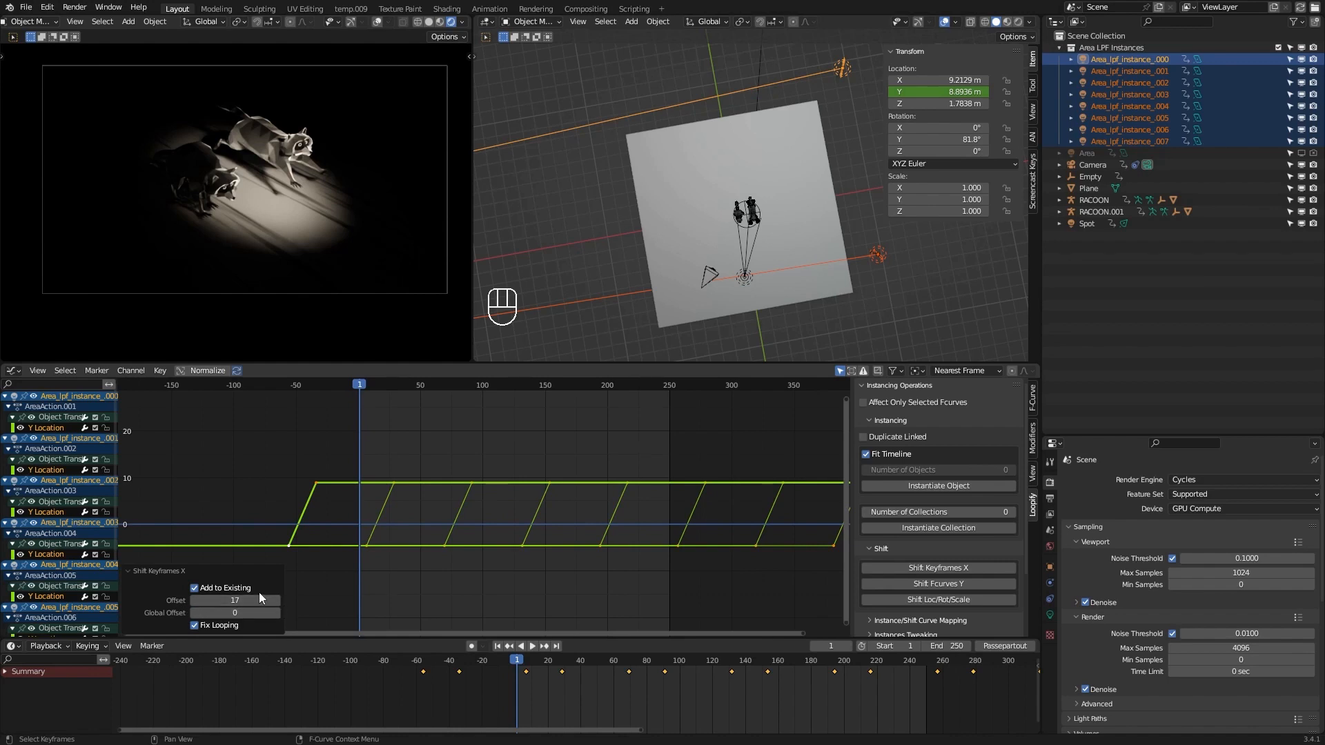
pyautogui.press('space')
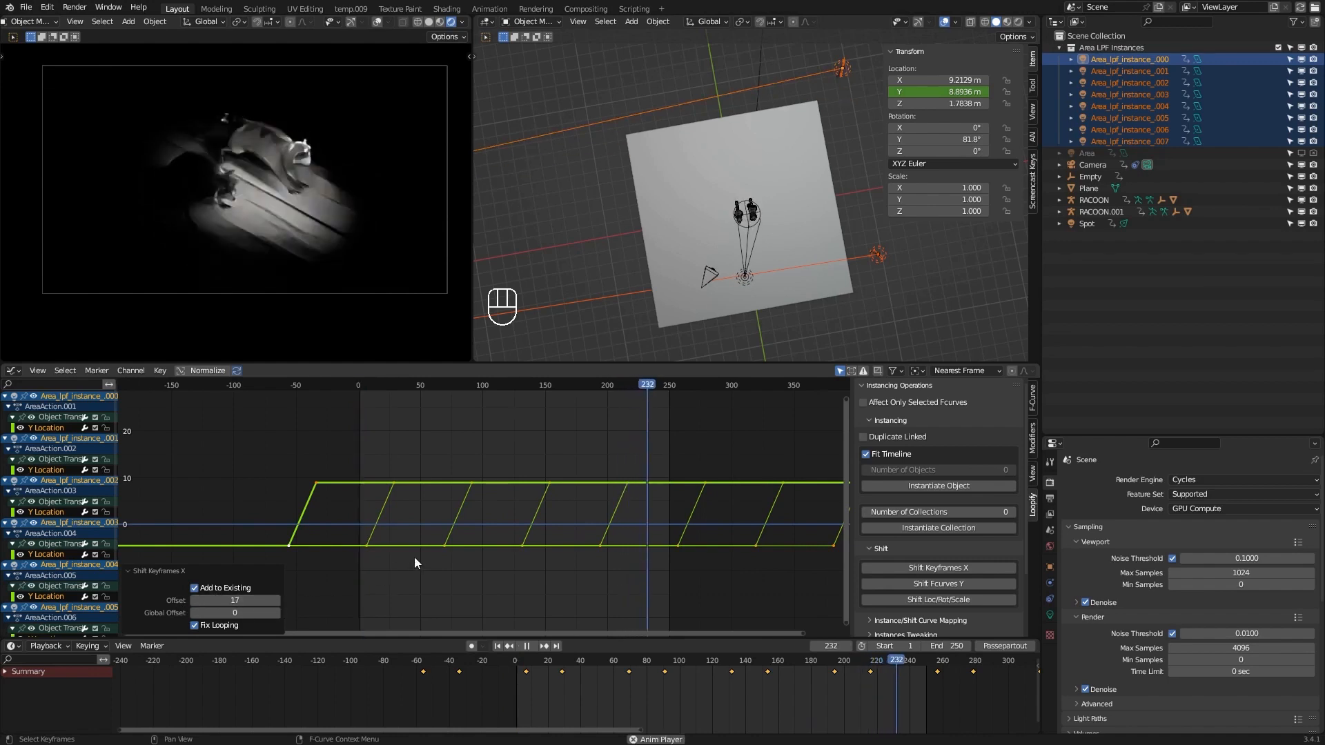
# Stop playback and move all area light instance keyframes about 16 frames earlier in time.
pyautogui.press('space')
pyautogui.press('g')
pyautogui.click(519, 534)
# Check the lighting at frames 238, 250 and 1, and play the animation to verify the loop.
pyautogui.click(654, 385)
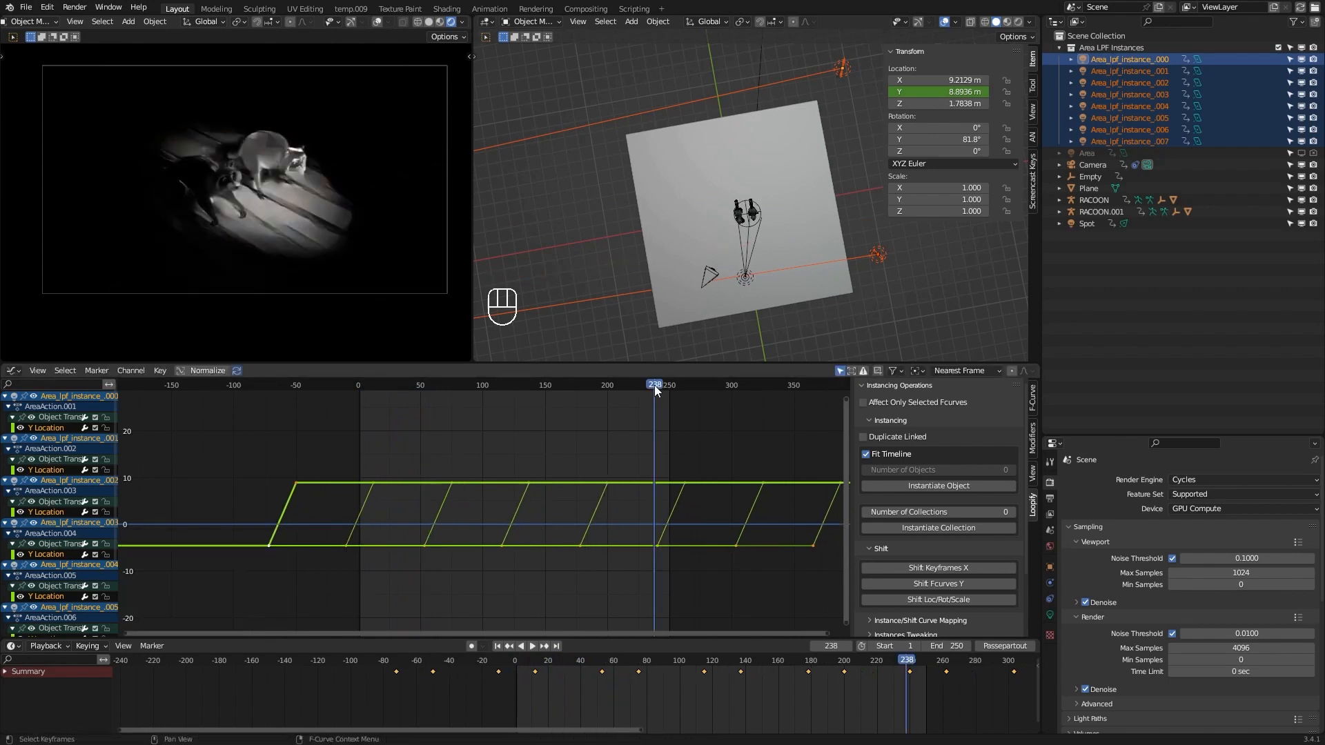
pyautogui.click(556, 646)
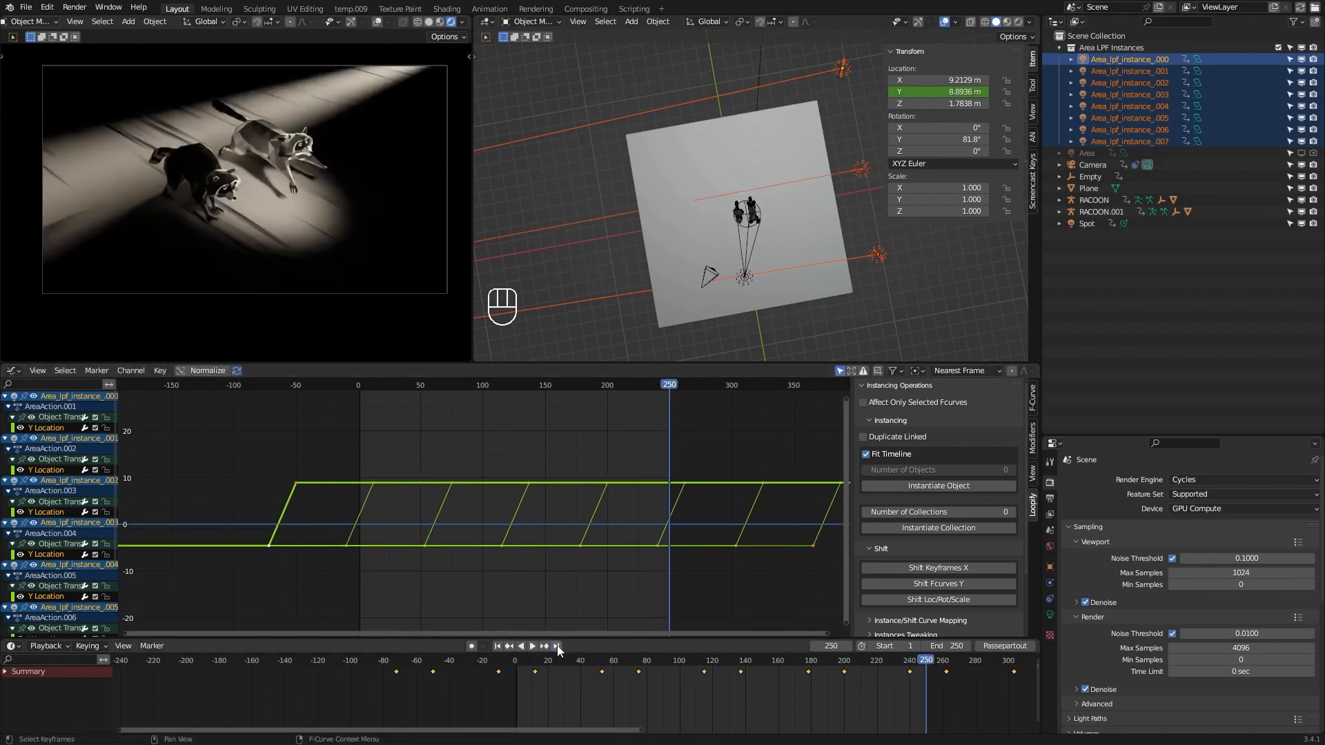
pyautogui.click(498, 647)
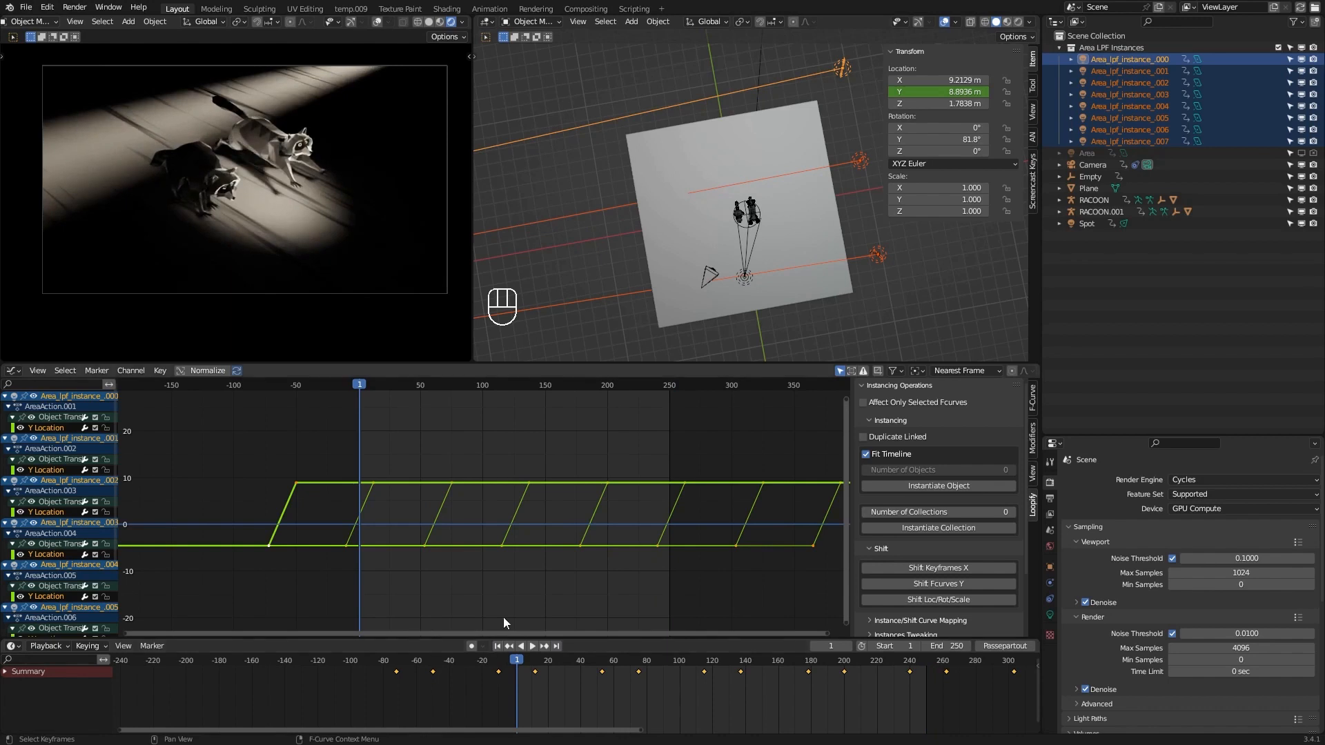
pyautogui.press('space')
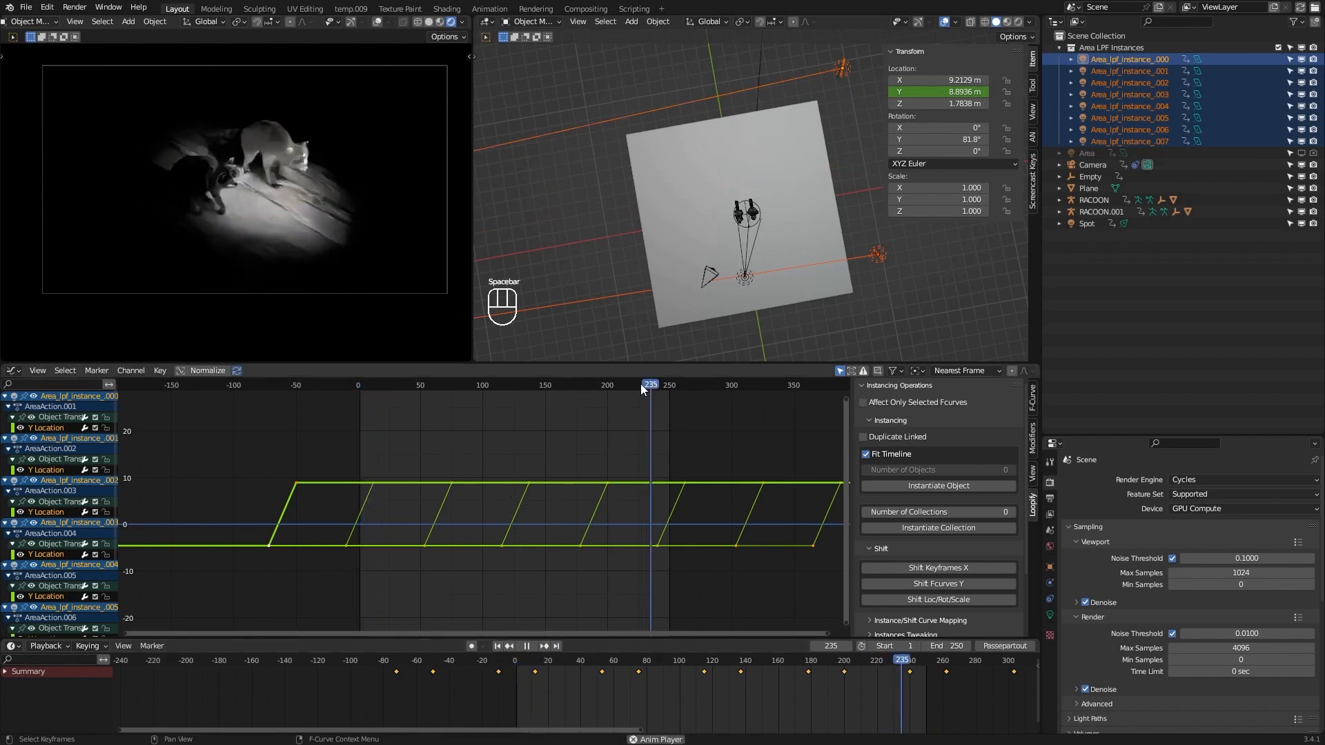